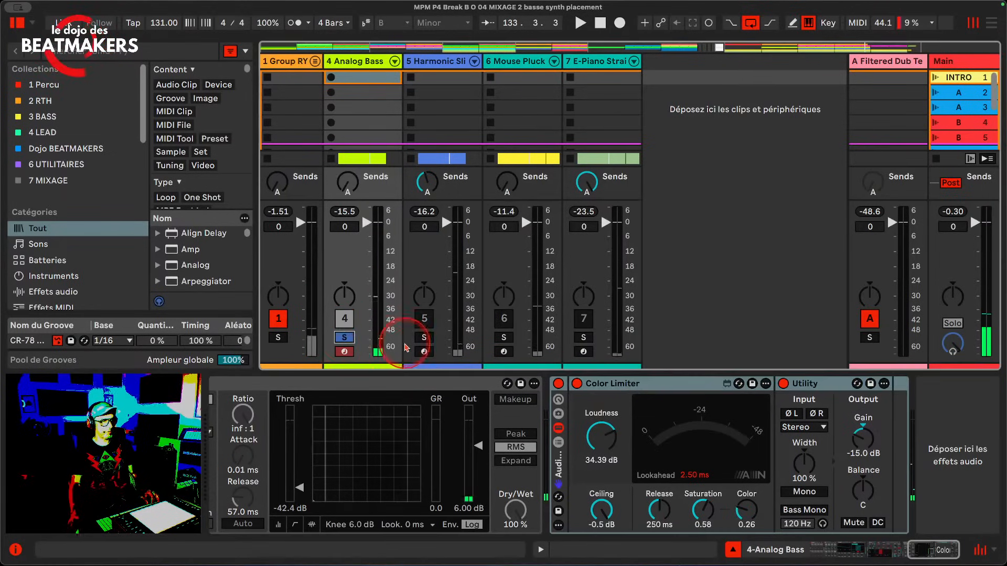
Compare the Analog Bass during playback with the Color Limiter and Utility rack bypassed and re-enabled
left_click(558, 385)
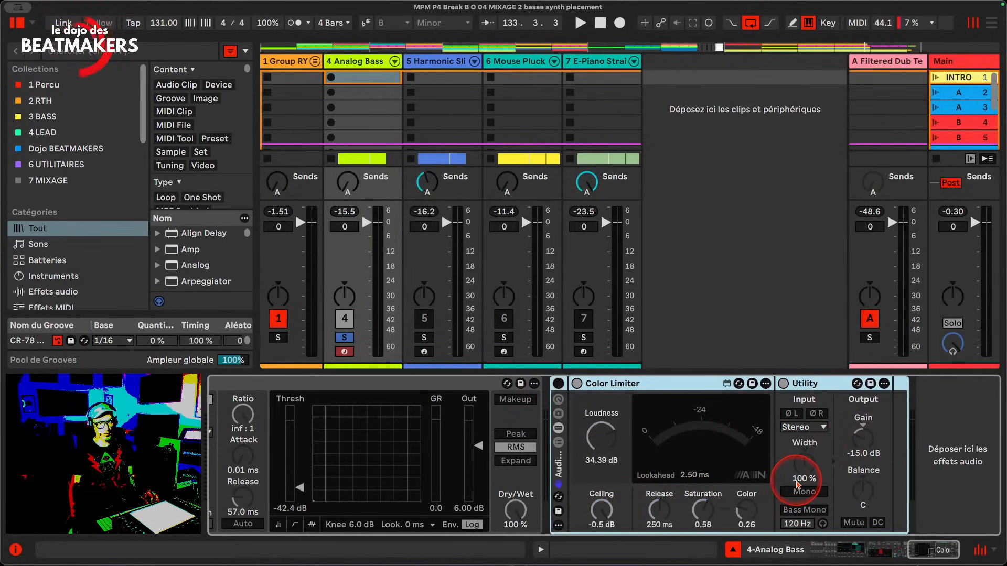
key("space")
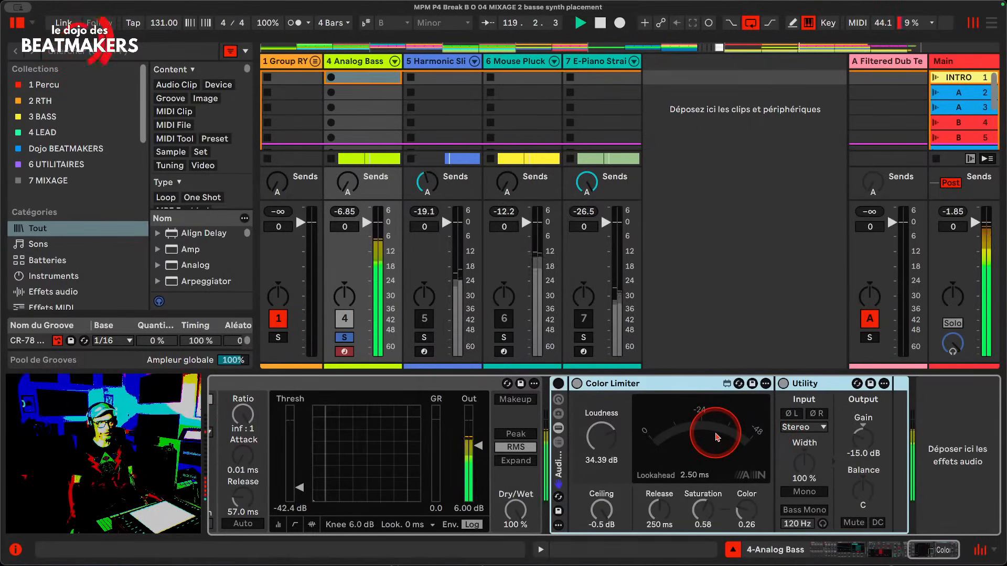
left_click(340, 212)
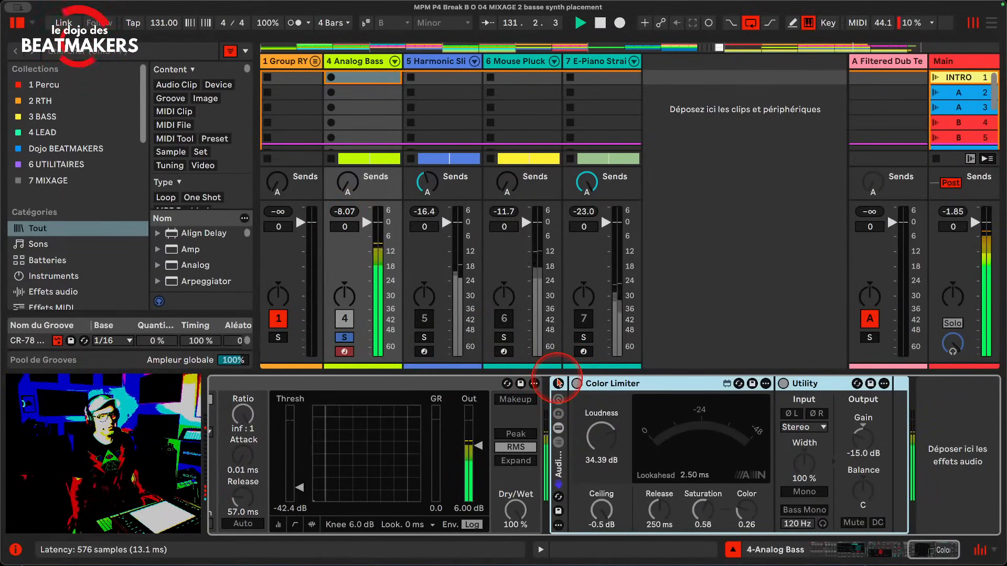
left_click(559, 384)
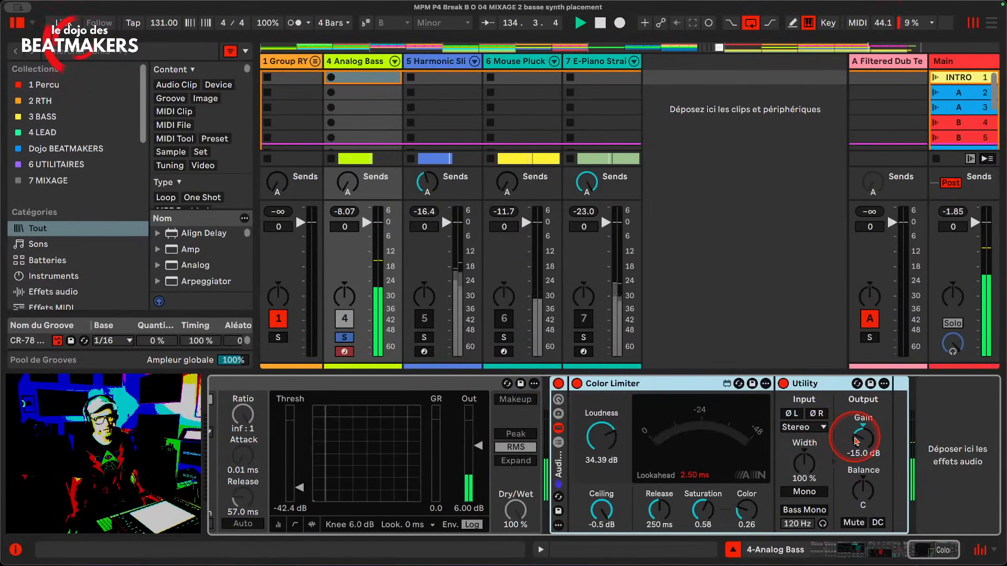
key("space")
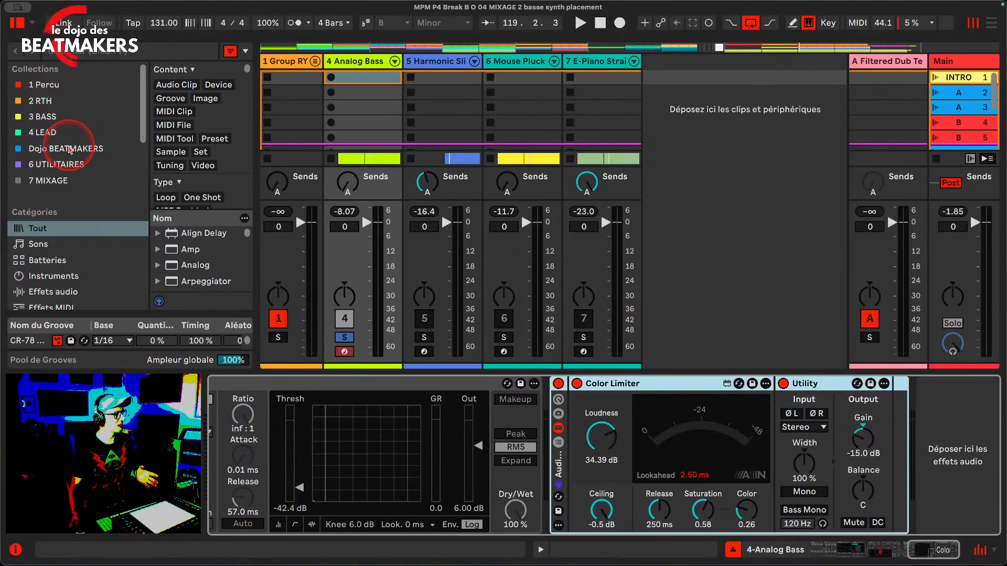
Widen the browser and add the EQ Three audio effect after the Color Limiter and Utility rack on the Analog Bass track
scroll(66, 178, "down", 3)
left_click(61, 235)
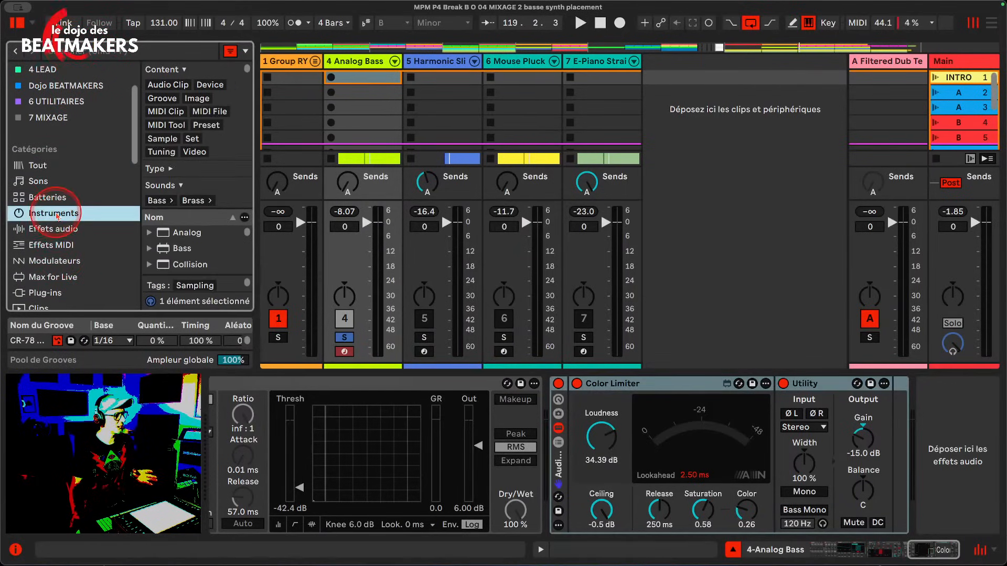
left_click_drag(257, 167, 398, 163)
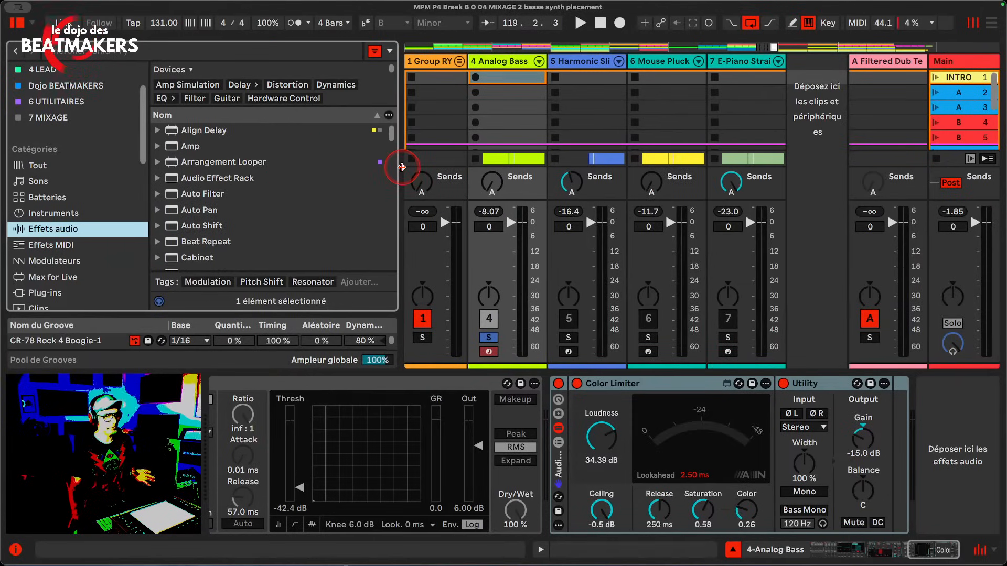
scroll(261, 206, "down", 6)
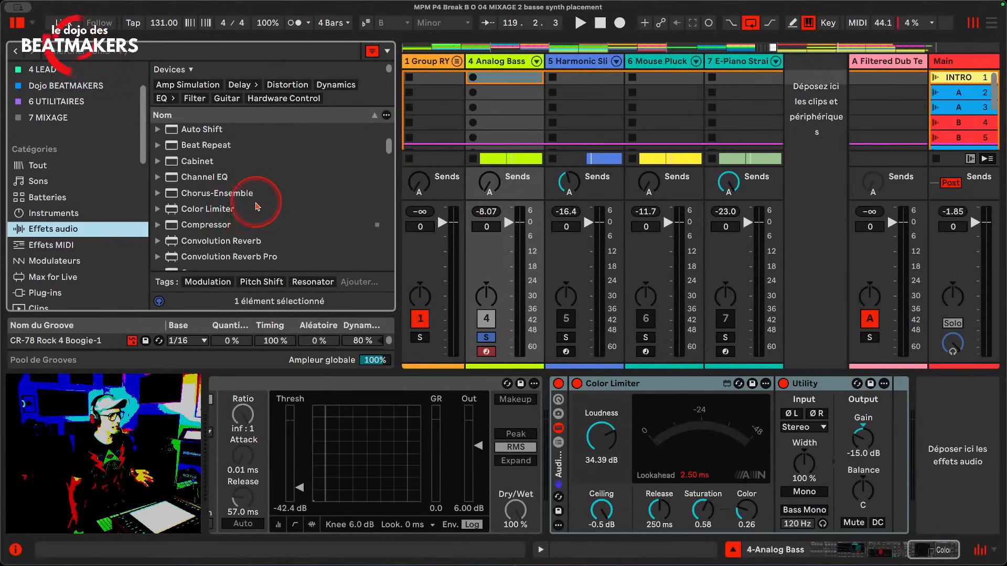
scroll(257, 206, "down", 3)
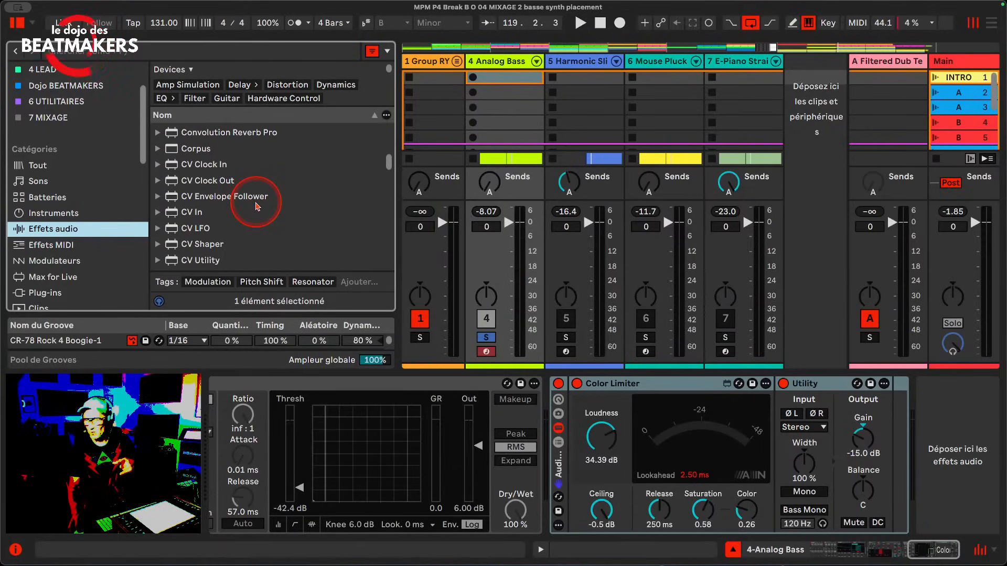
scroll(257, 206, "down", 5)
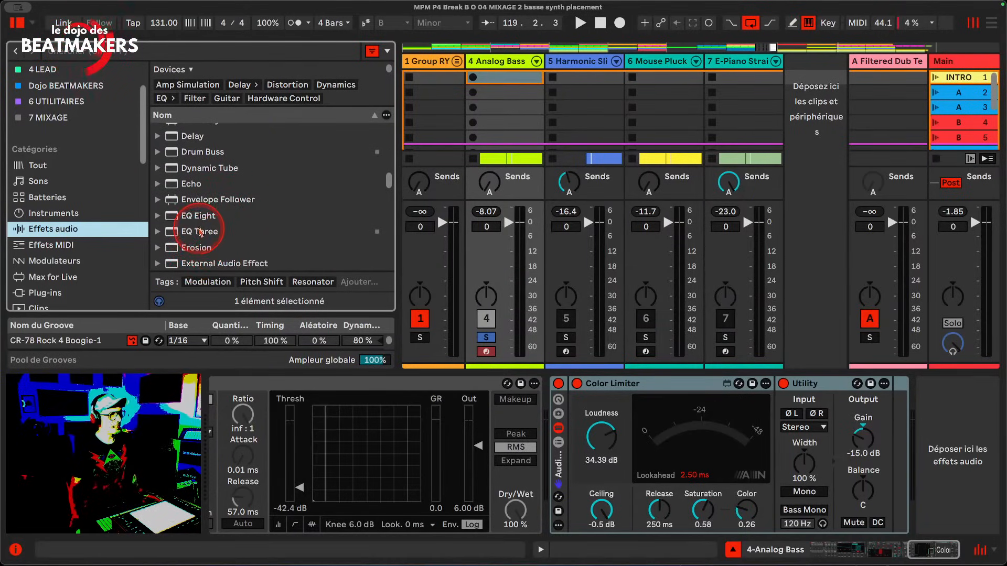
left_click_drag(199, 231, 949, 441)
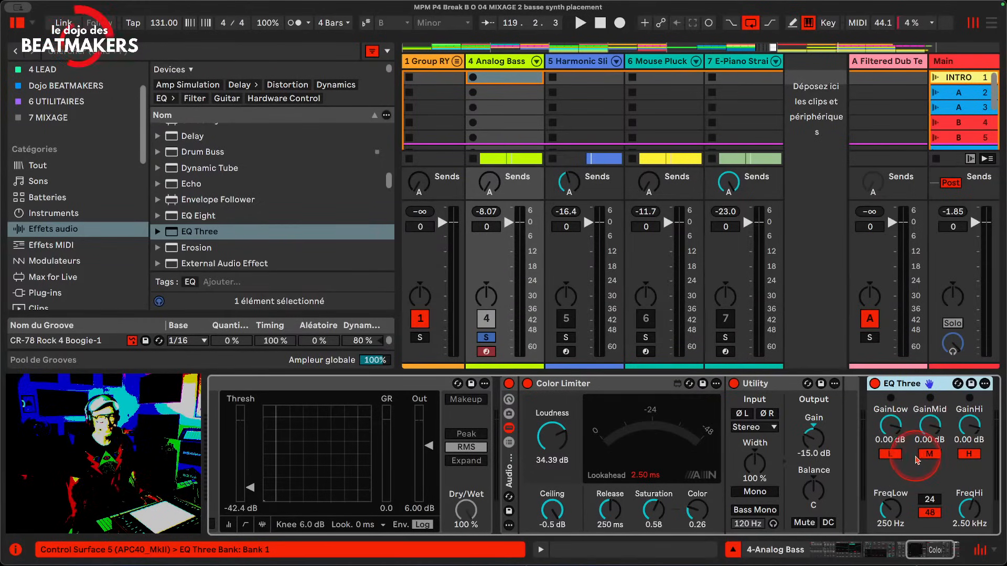
Set EQ Three's FreqLow to 50.0 Hz during playback, auditioning the low band switched off and back on
key("space")
left_click(891, 454)
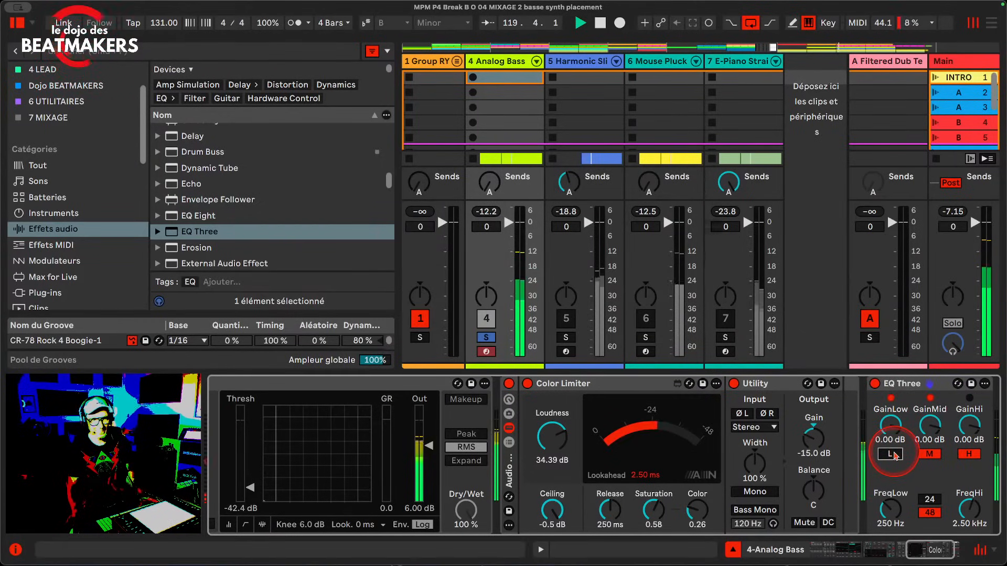
left_click(891, 426)
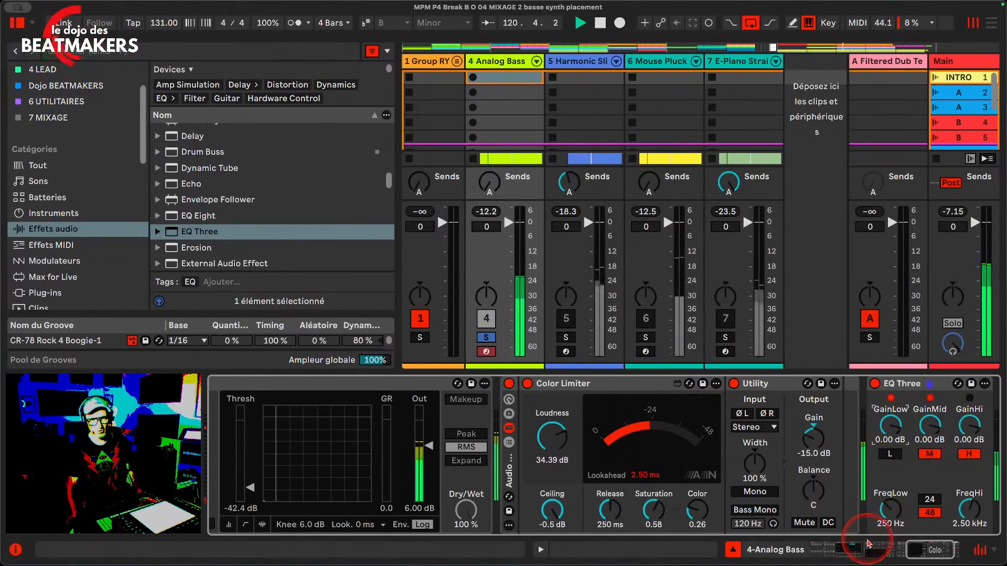
left_click_drag(879, 516, 879, 540)
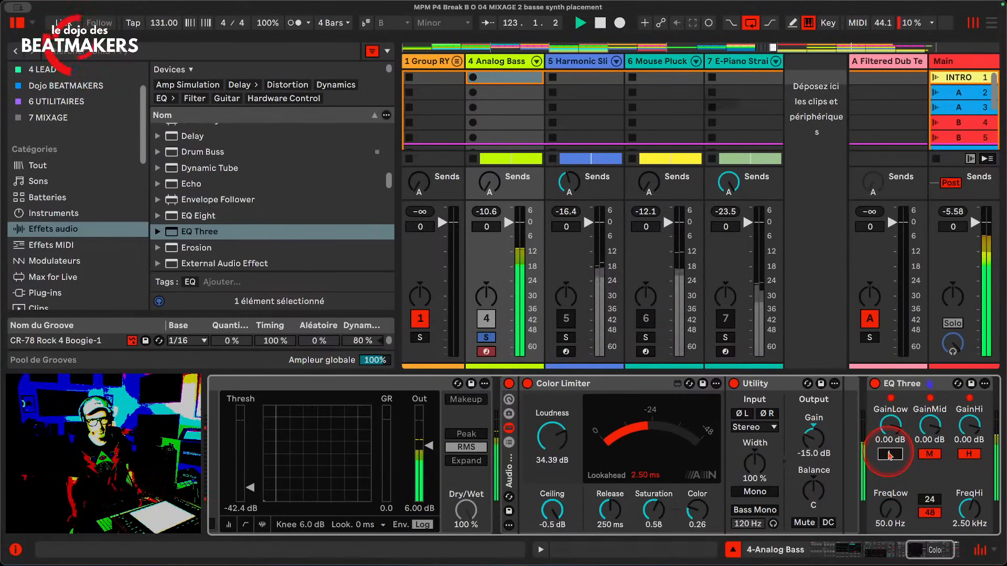
left_click(890, 454)
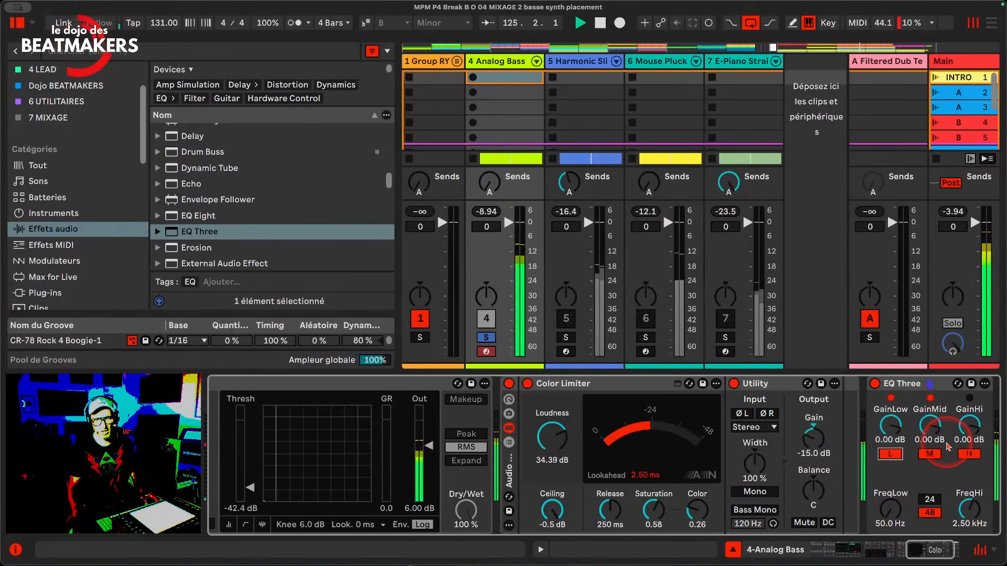
Set EQ Three's FreqHi to 18.0 kHz and compare the high band on and off, leaving it switched off
left_click(968, 454)
left_click(970, 508)
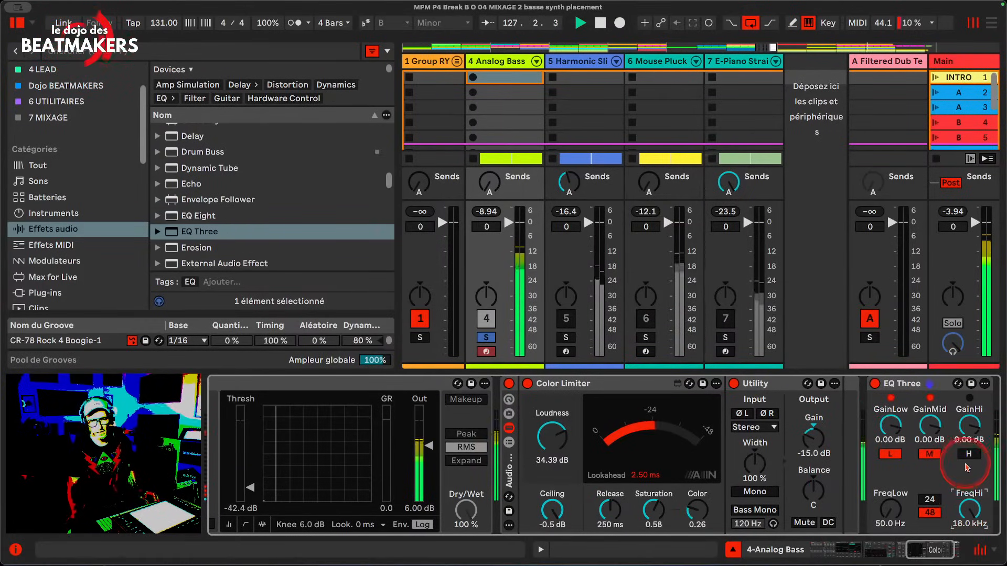
left_click(969, 454)
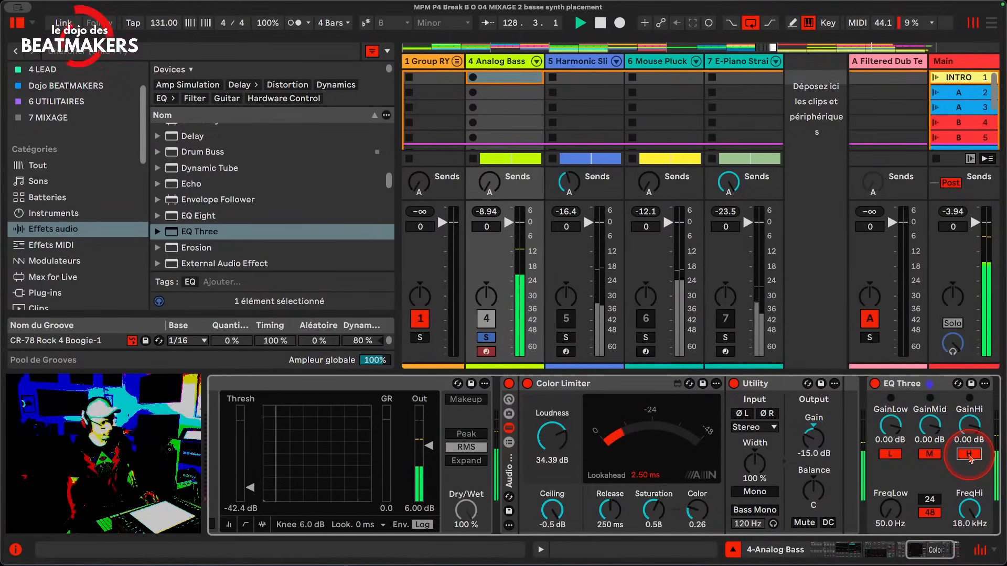
left_click(969, 455)
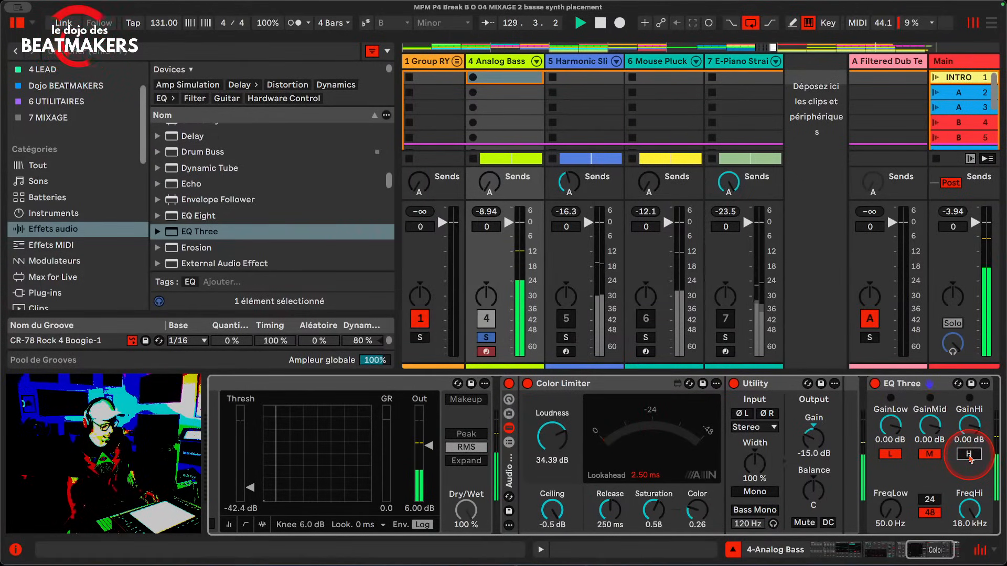
left_click(969, 454)
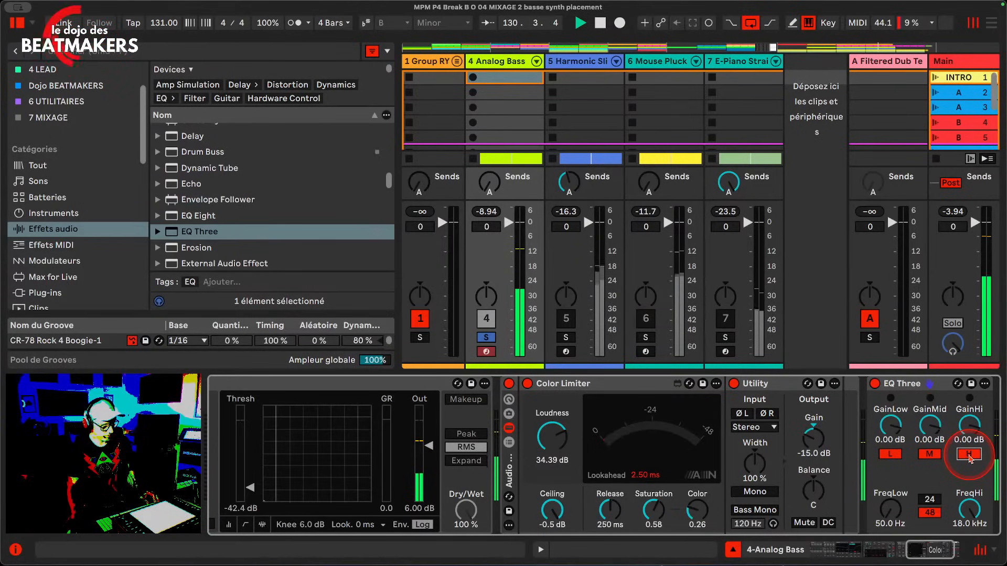
left_click(969, 454)
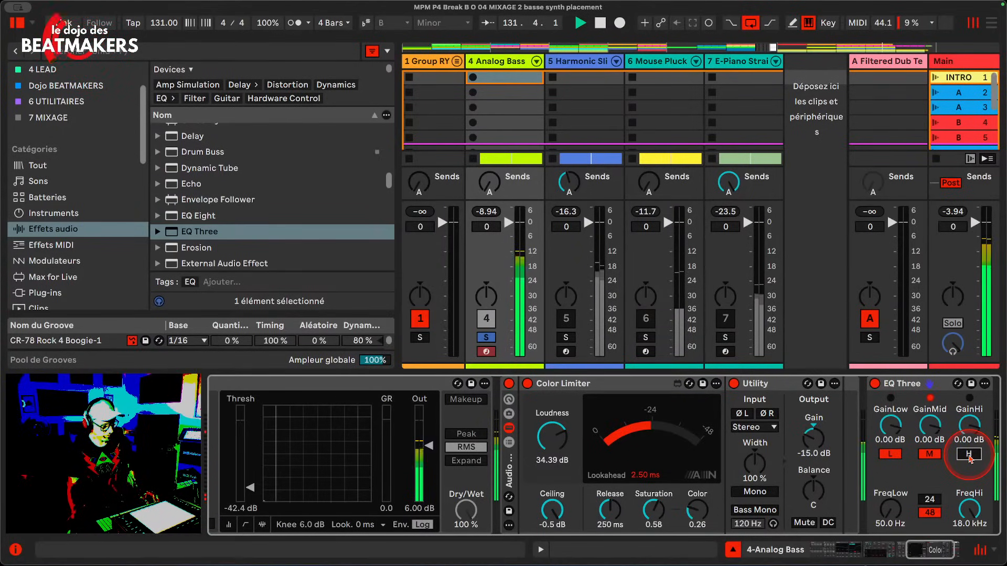
left_click(969, 455)
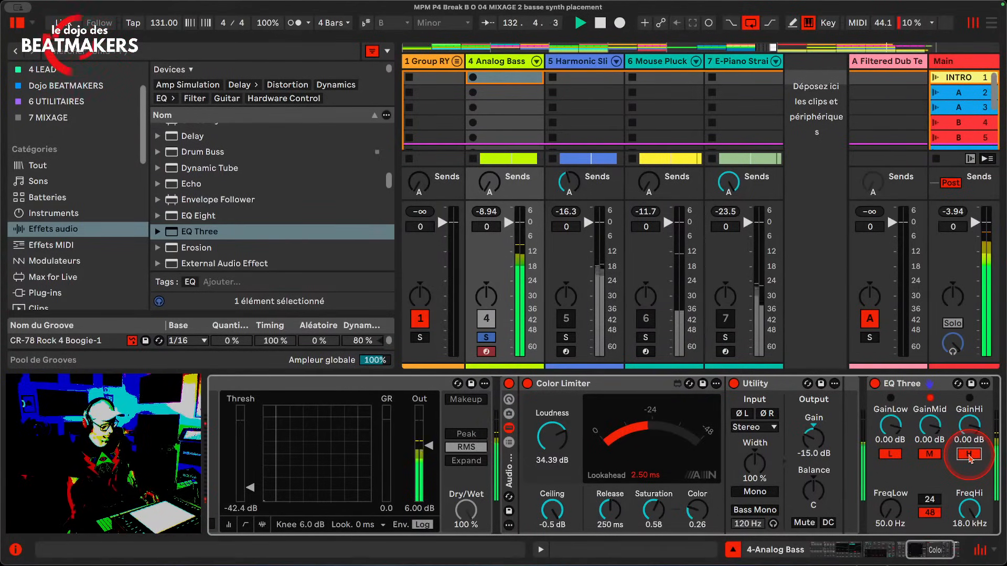
left_click(969, 454)
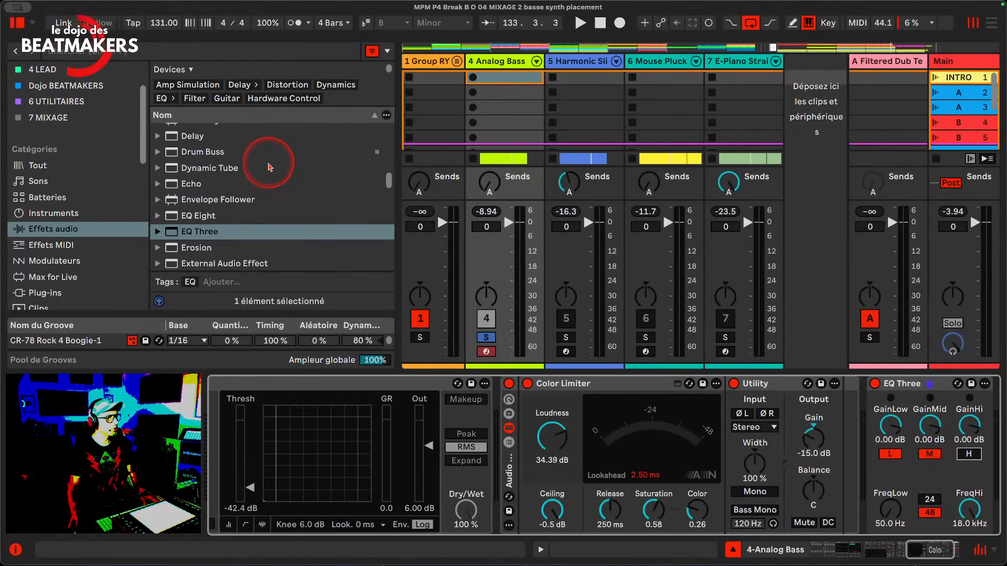
Add a Compressor after EQ Three on the Analog Bass track and show its transfer curve view
scroll(212, 213, "up", 5)
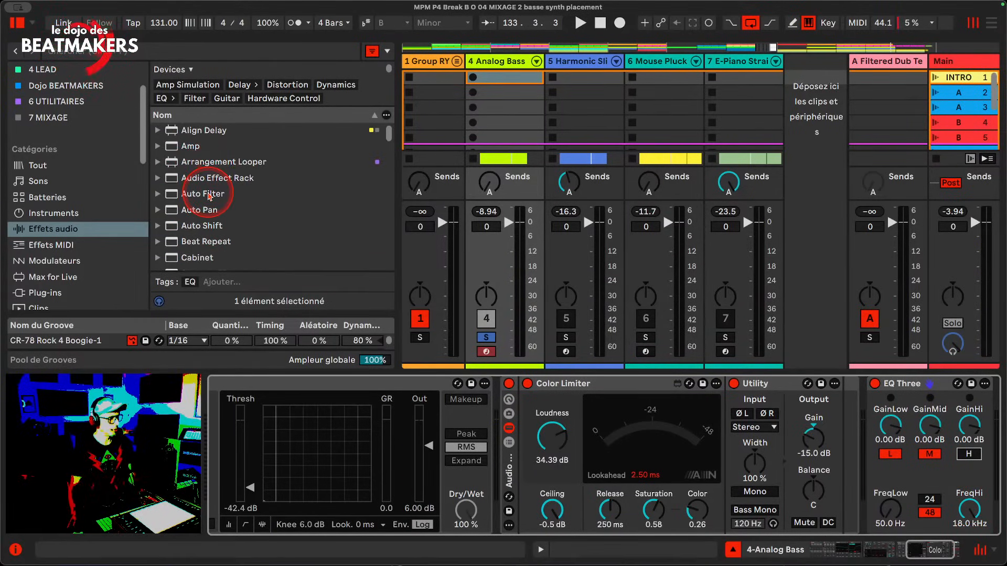
scroll(208, 197, "down", 1)
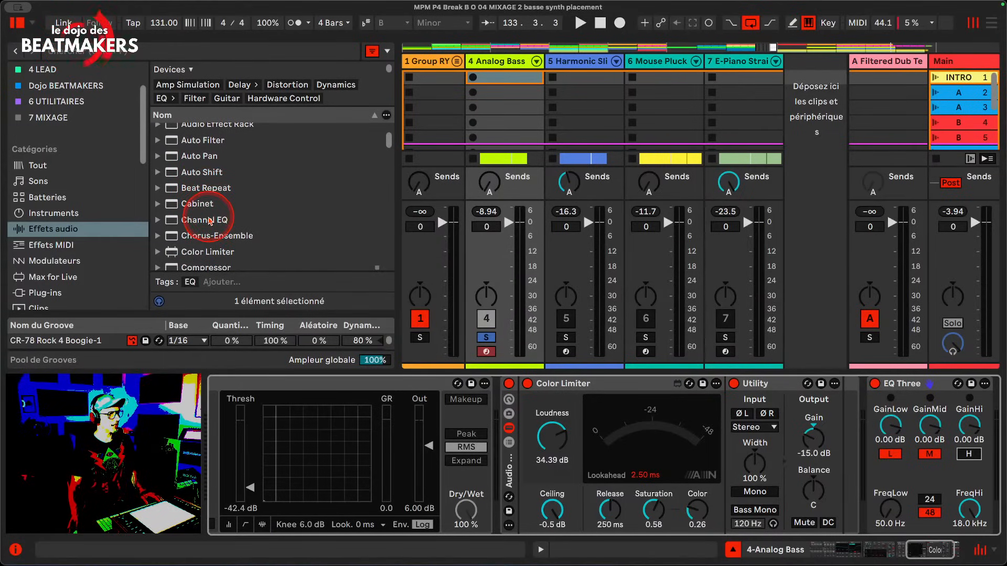
scroll(208, 226, "down", 3)
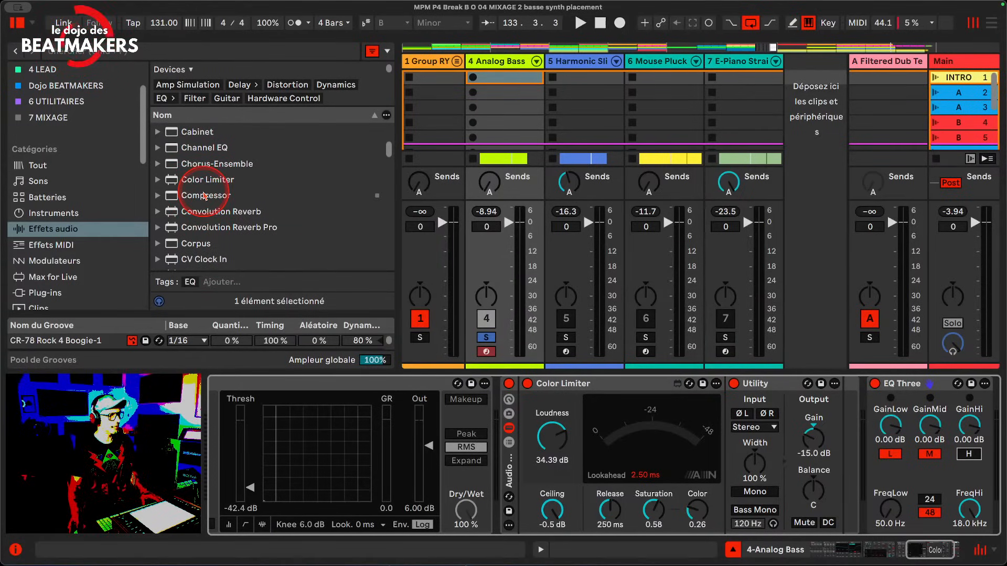
double_click(204, 195)
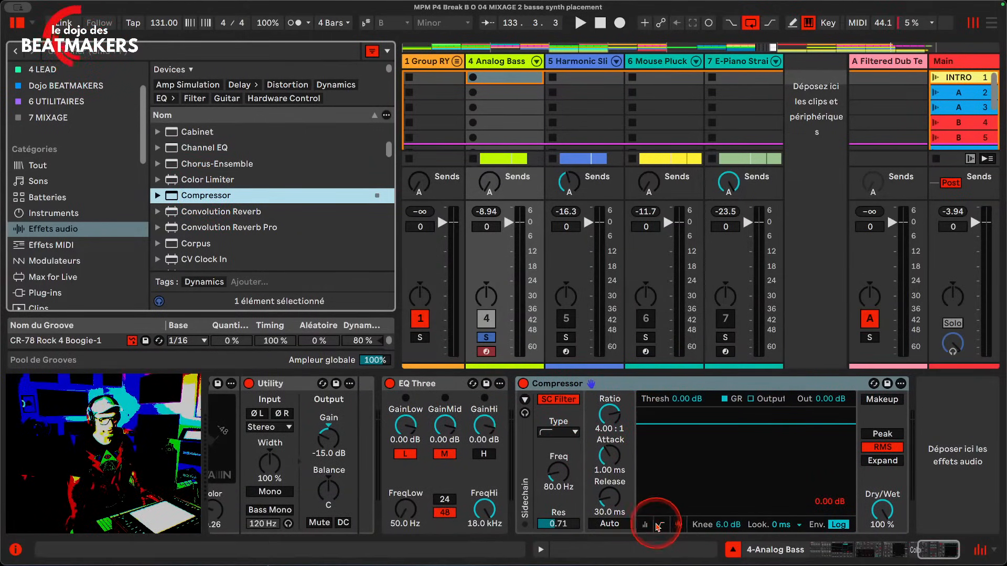
left_click(662, 524)
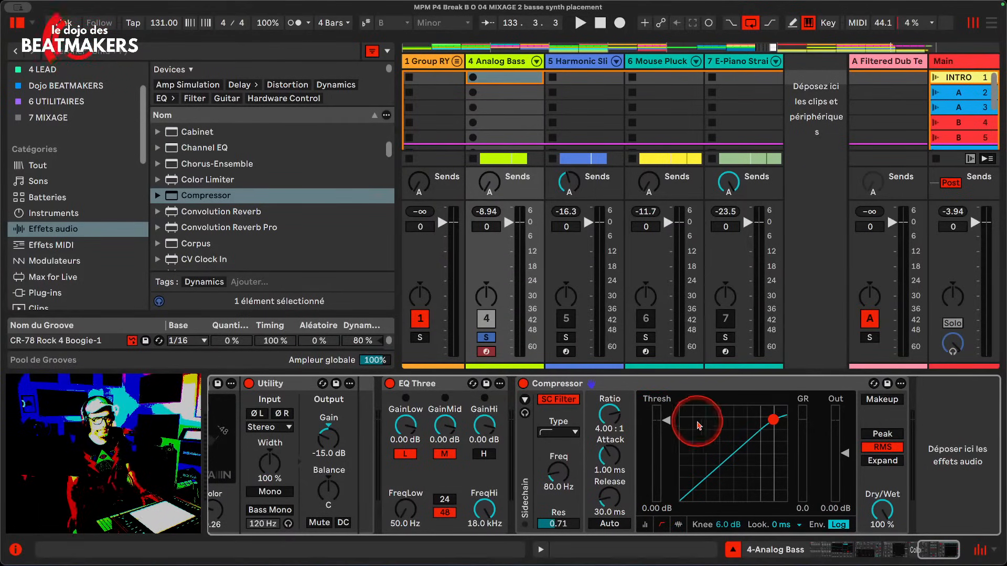
During playback, set the Compressor's attack to 40.8 ms, threshold to -34.0 dB and output gain to 9.88 dB
key("space")
left_click_drag(663, 419, 609, 435)
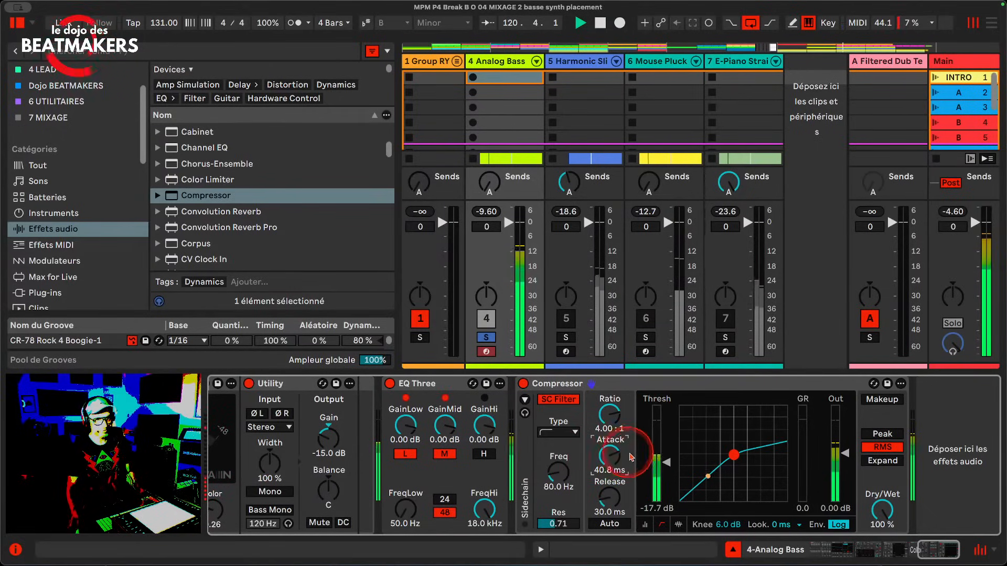
left_click_drag(665, 463, 665, 482)
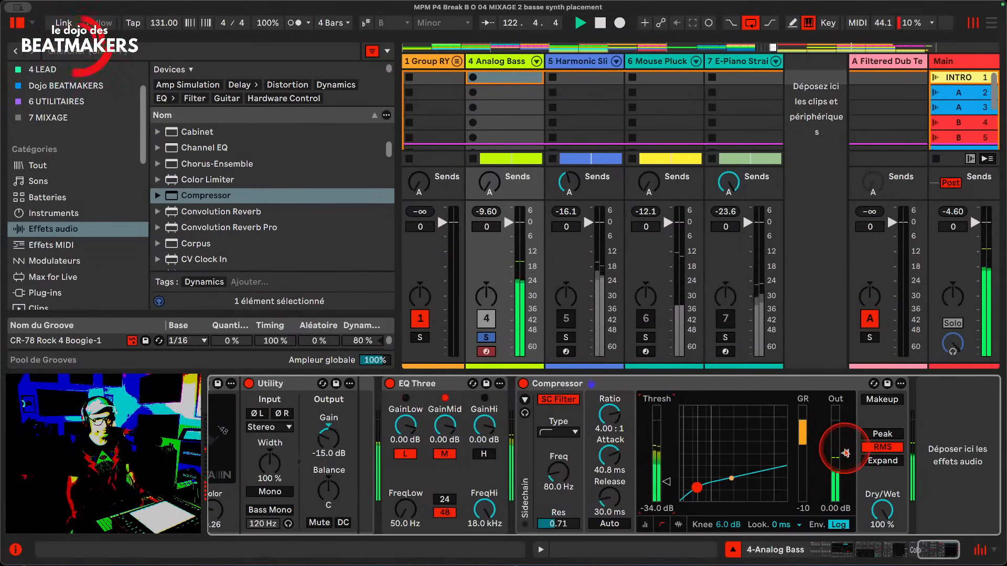
left_click_drag(845, 452, 845, 445)
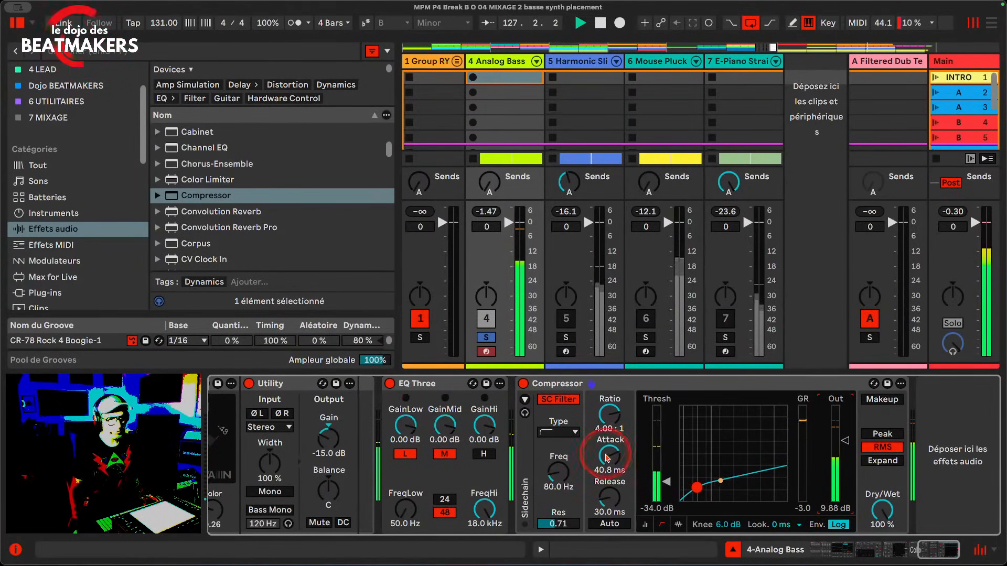
Adjust the Compressor's threshold to -40.9 dB and lengthen its attack to 193 ms
mouse_move(609, 456)
left_mouse_down()
mouse_move(609, 440)
mouse_move(610, 452)
left_mouse_up()
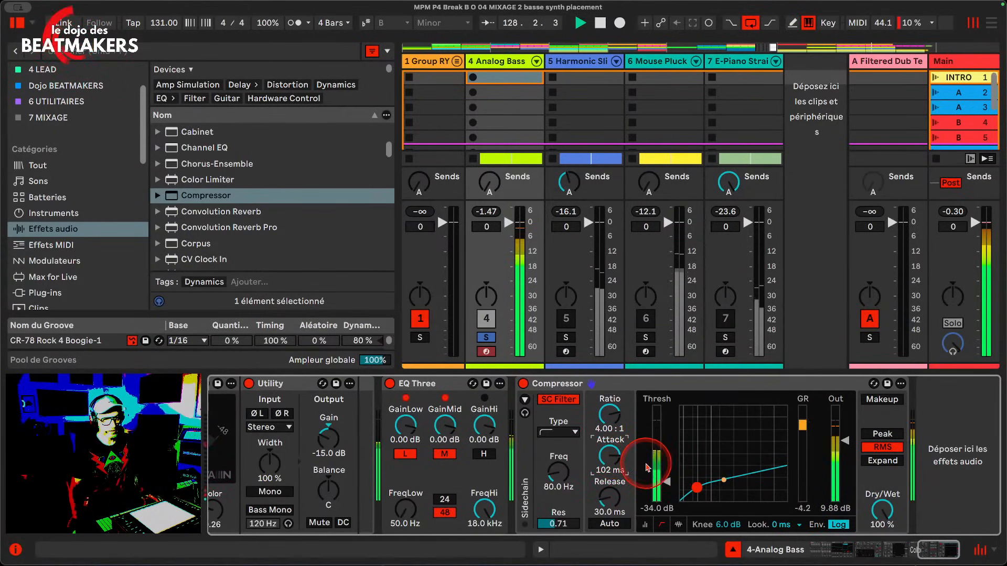
left_click_drag(662, 479, 658, 479)
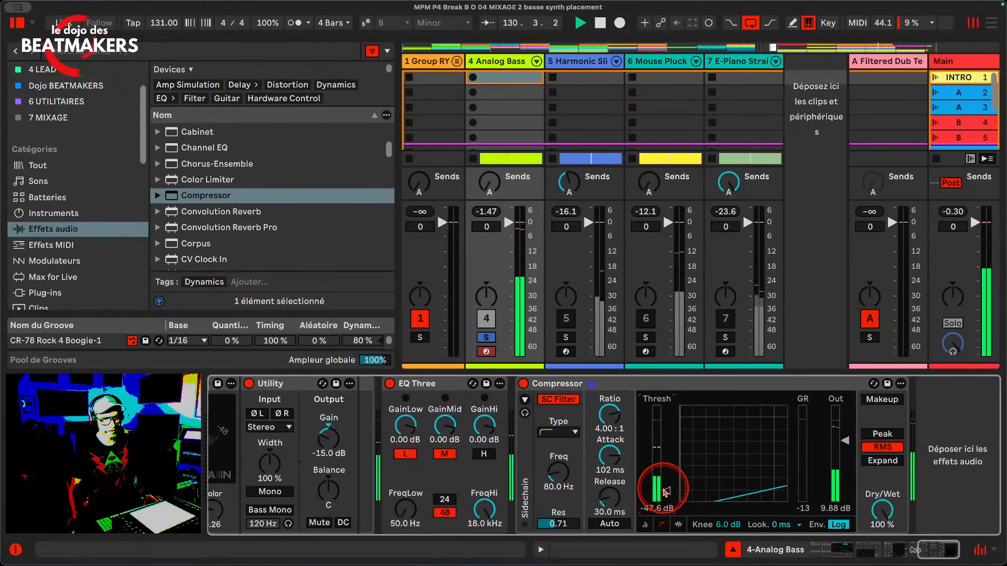
left_click_drag(665, 492, 665, 487)
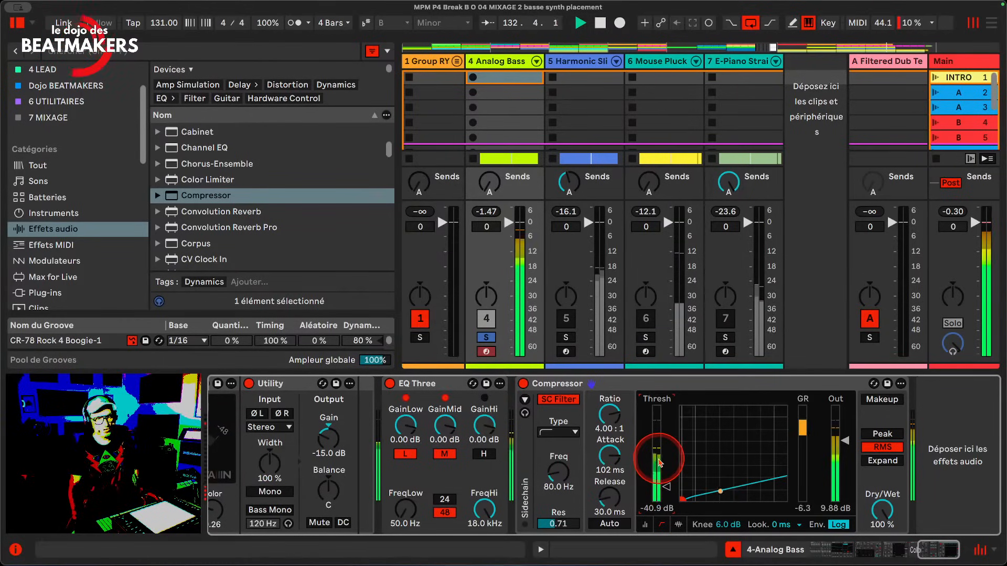
left_click(608, 455)
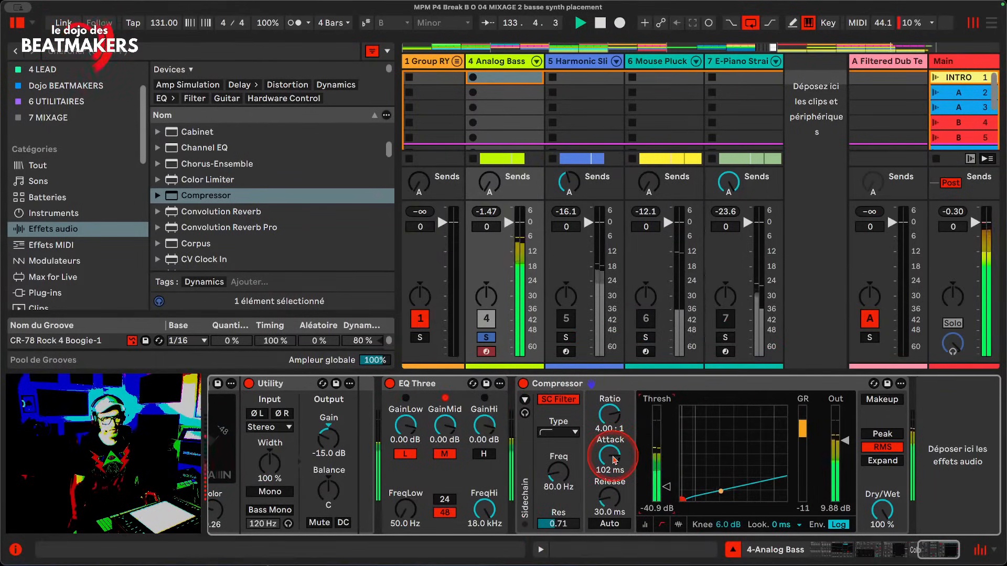
left_click_drag(609, 456, 610, 458)
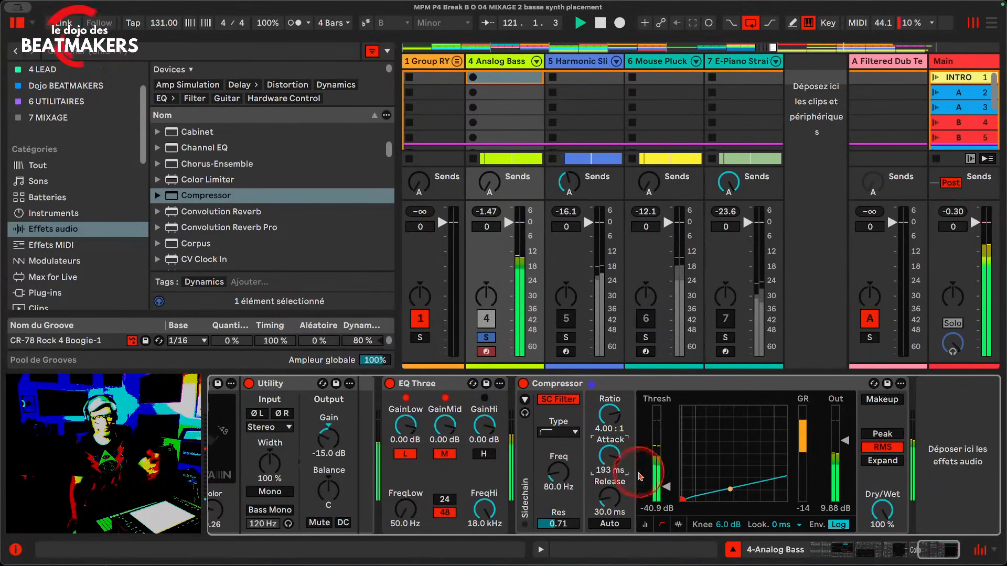
Set the Compressor's attack to 14.9 ms and threshold to -15.2 dB, switch its detection to Peak, and start playback
left_click_drag(638, 476, 608, 450)
left_click(617, 455)
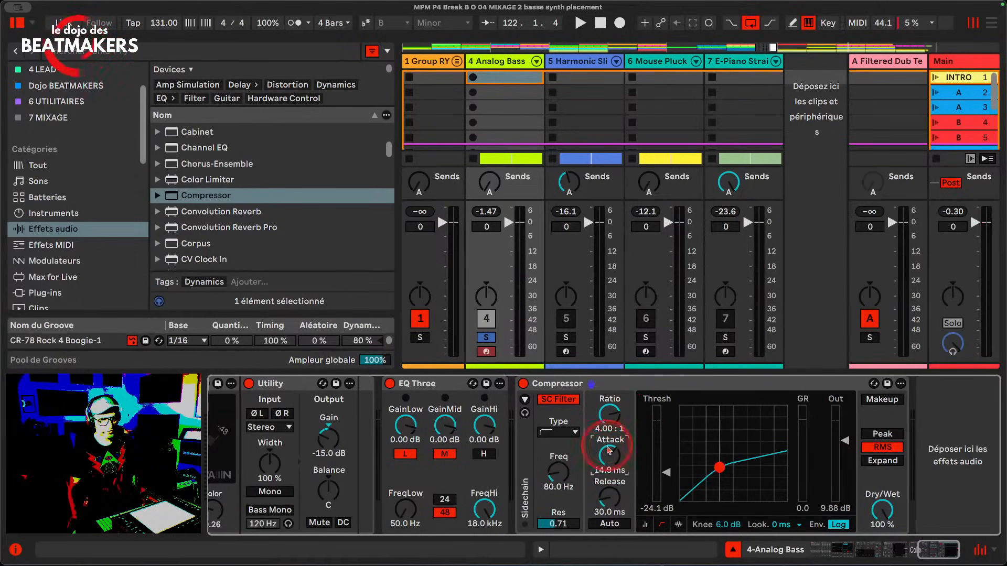
left_click_drag(667, 473, 667, 457)
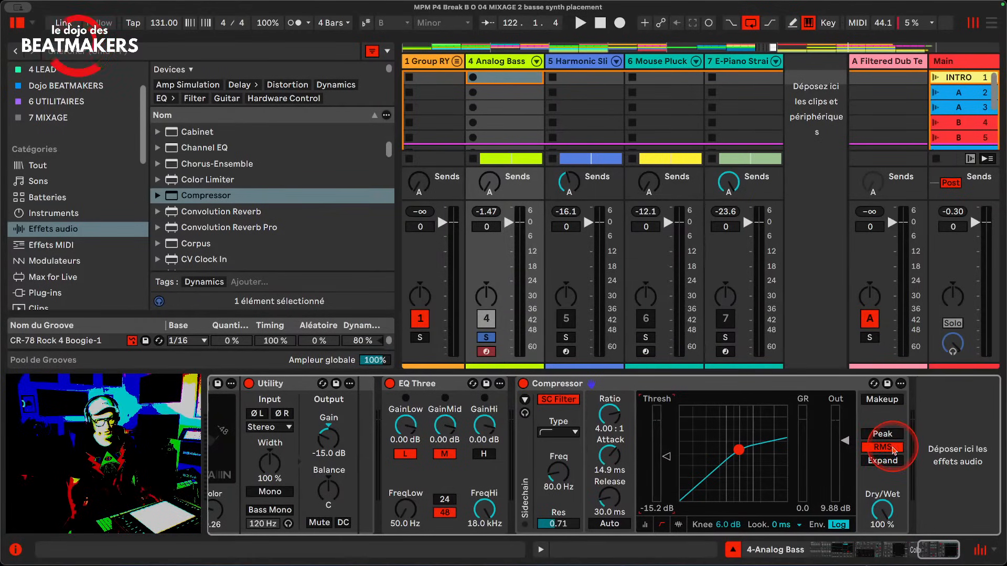
left_click(882, 434)
key("space")
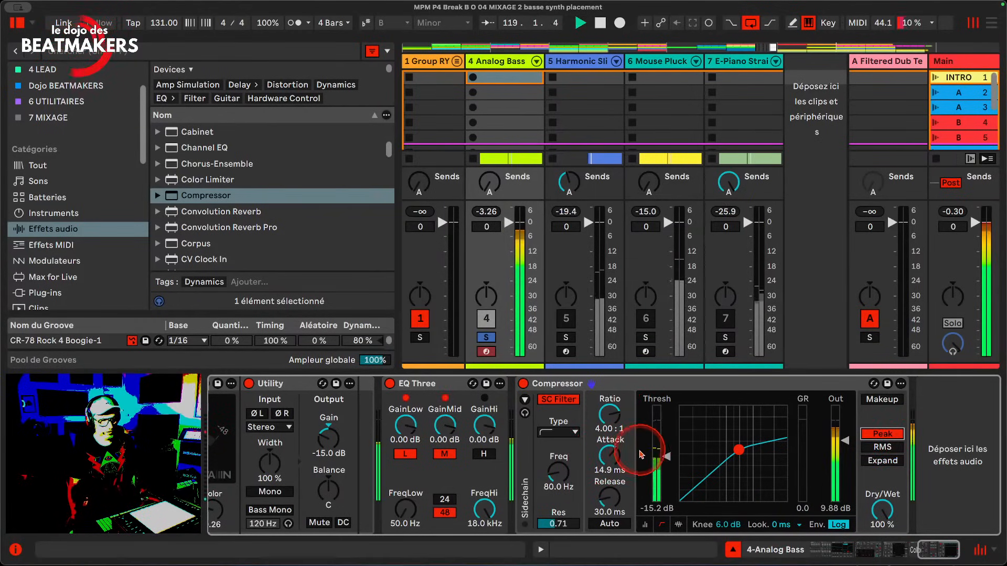
Lower the Compressor's threshold to -46.2 dB and compare attack times of 0.16 ms and 112 ms during playback
left_click_drag(667, 455, 667, 490)
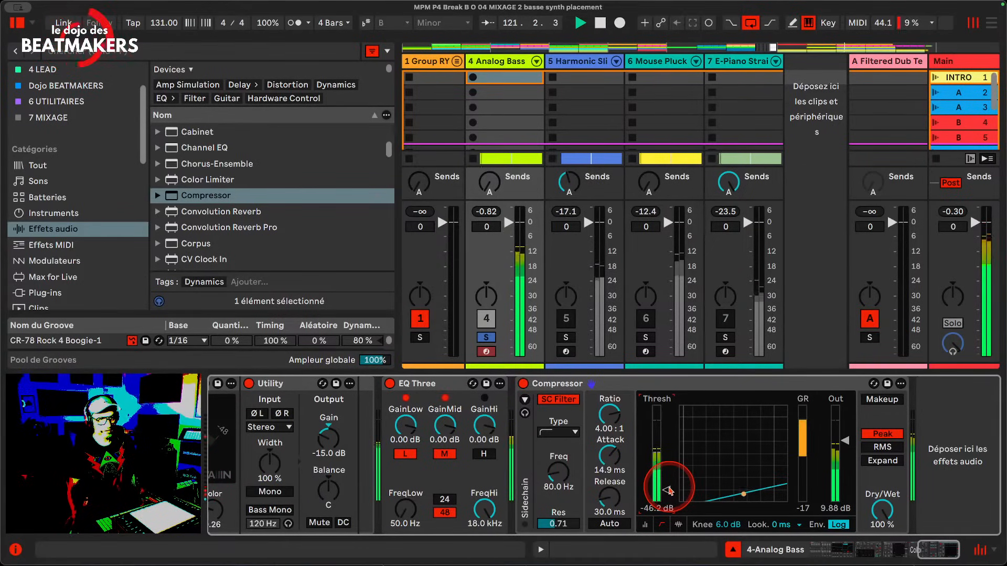
left_click(610, 456)
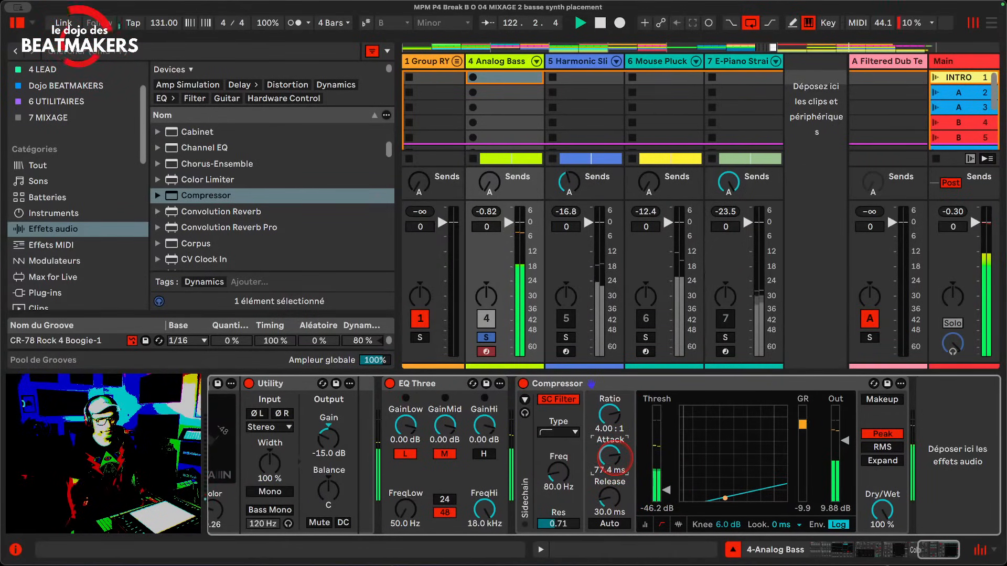
left_click_drag(613, 458, 613, 455)
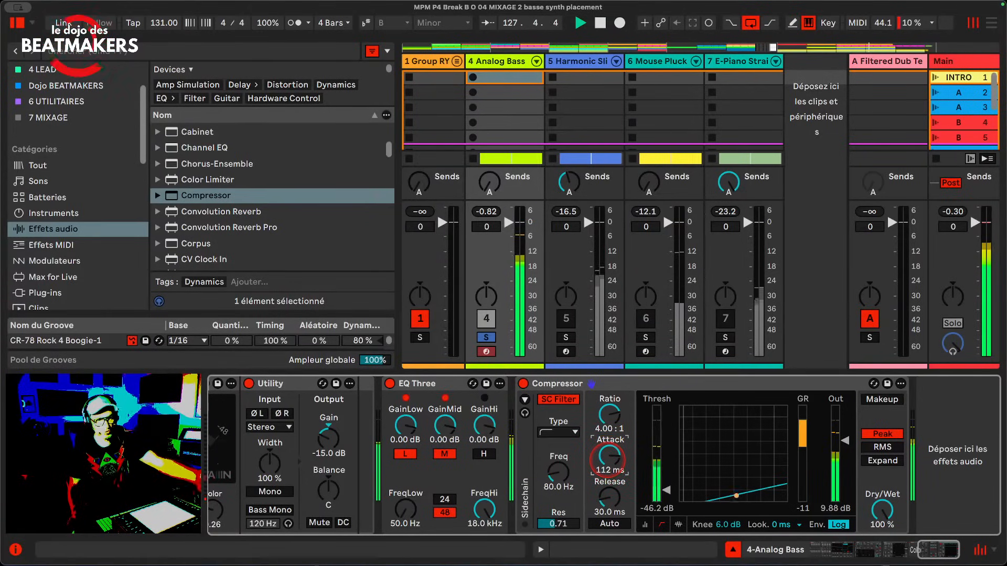
left_click_drag(607, 460, 608, 526)
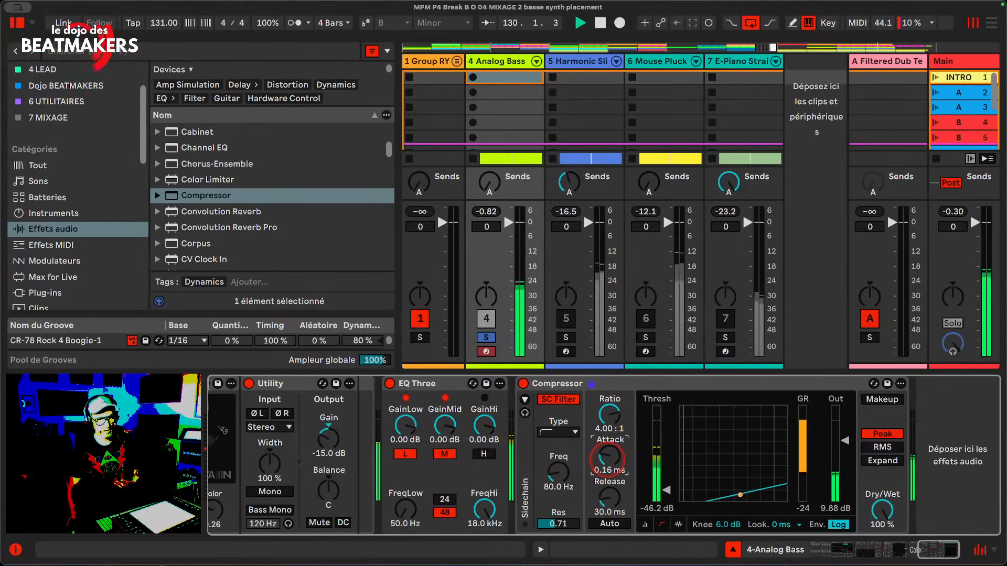
mouse_move(607, 461)
left_mouse_down()
mouse_move(608, 425)
mouse_move(608, 441)
left_mouse_up()
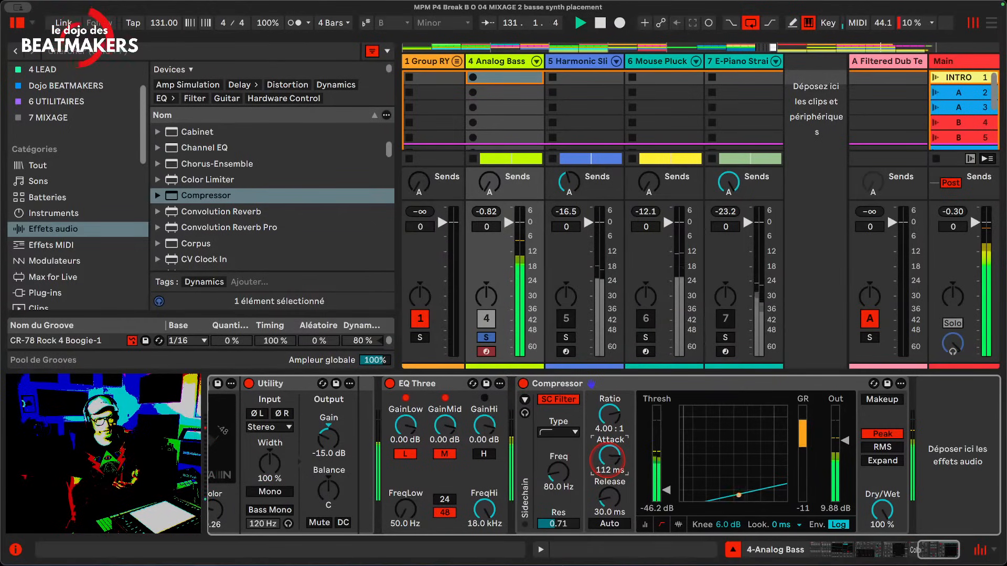
Try the Compressor's minimum threshold, stop playback, and set the threshold to -20.9 dB and attack to 11.4 ms
left_click_drag(667, 483, 669, 501)
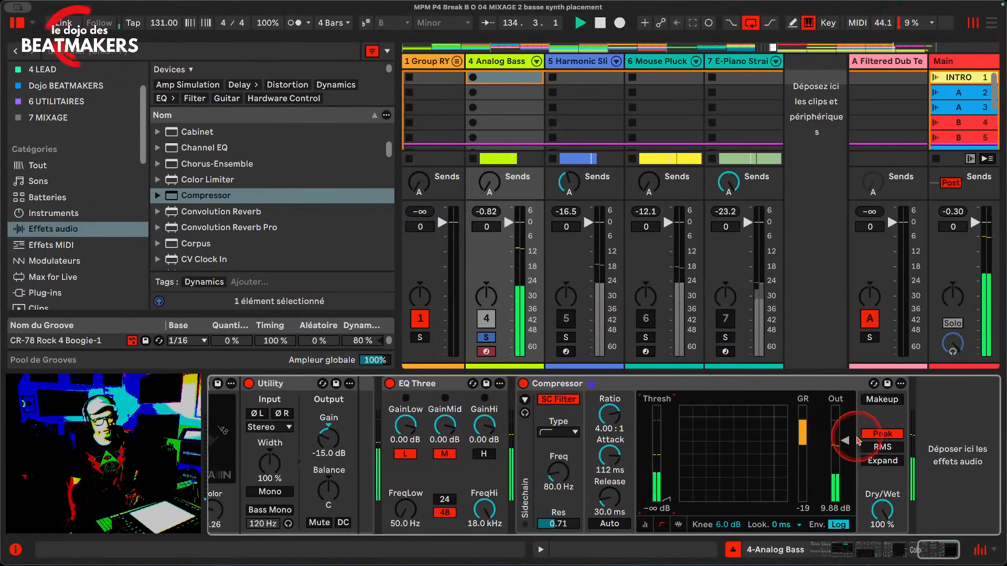
key("space")
left_click_drag(667, 501, 666, 465)
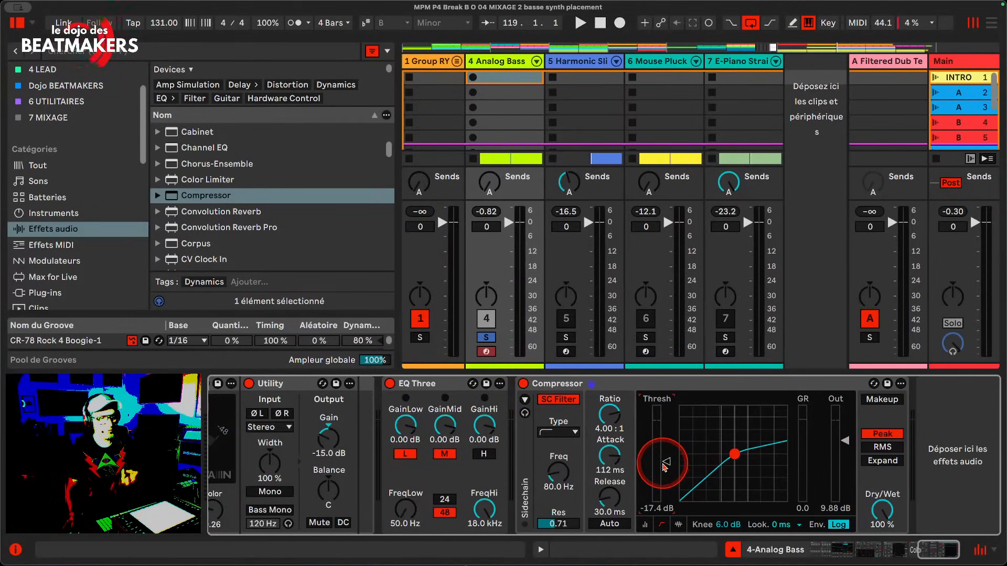
left_click_drag(667, 462, 612, 455)
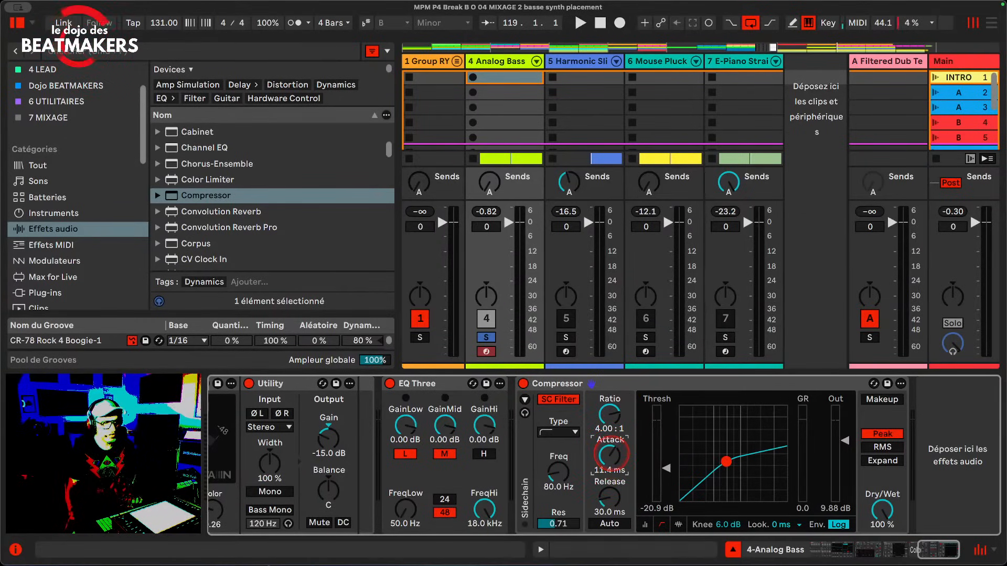
Audition the Compressor in RMS mode with the threshold at -28.1 dB, and reduce its ratio to 2.00:1
key("space")
left_click(883, 447)
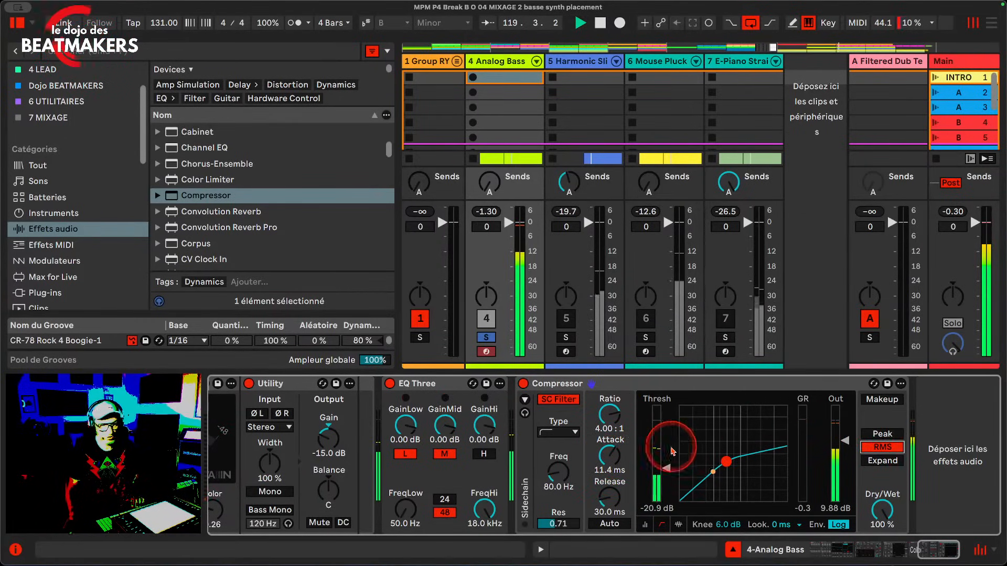
left_click_drag(666, 468, 665, 485)
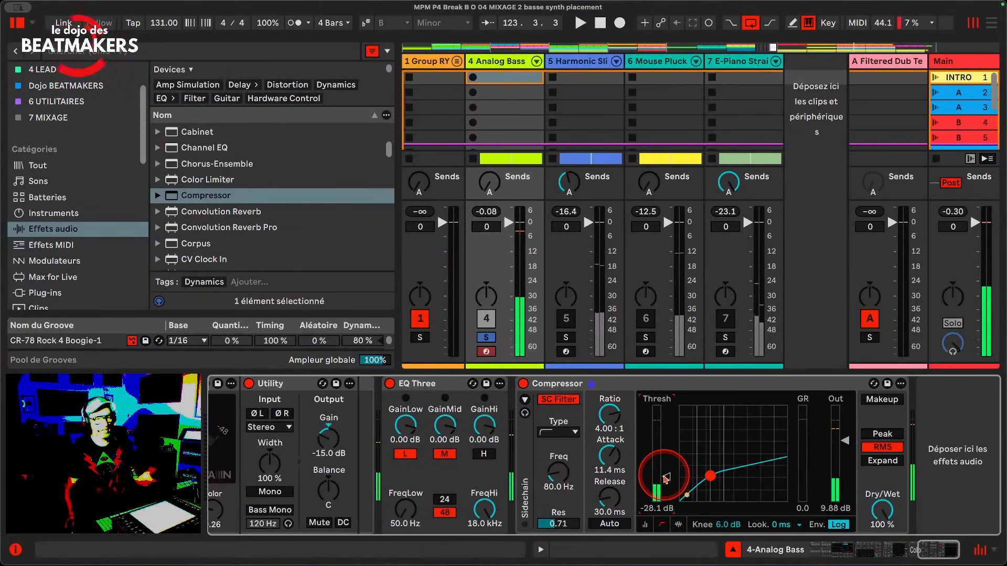
left_click(663, 393)
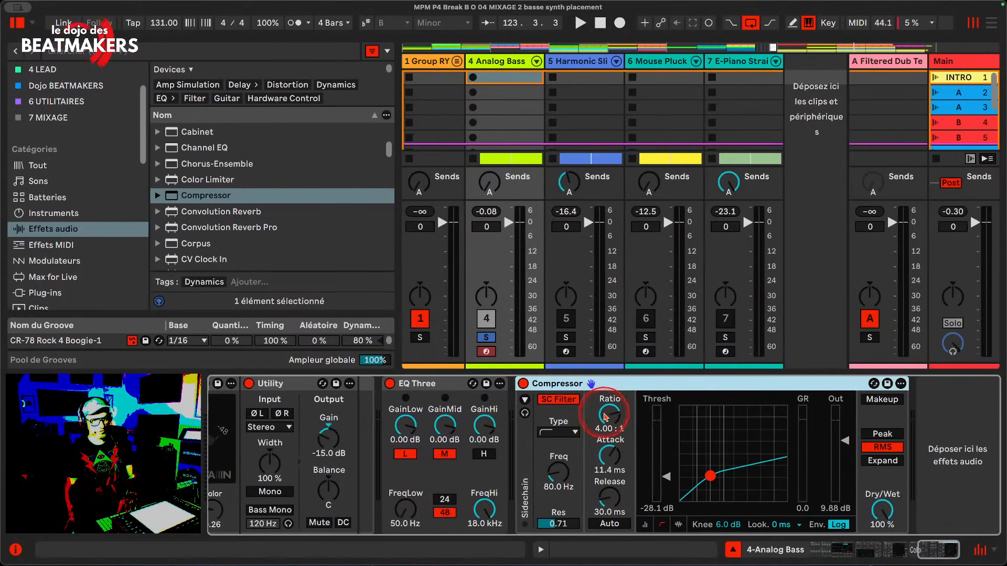
left_click_drag(609, 414, 609, 427)
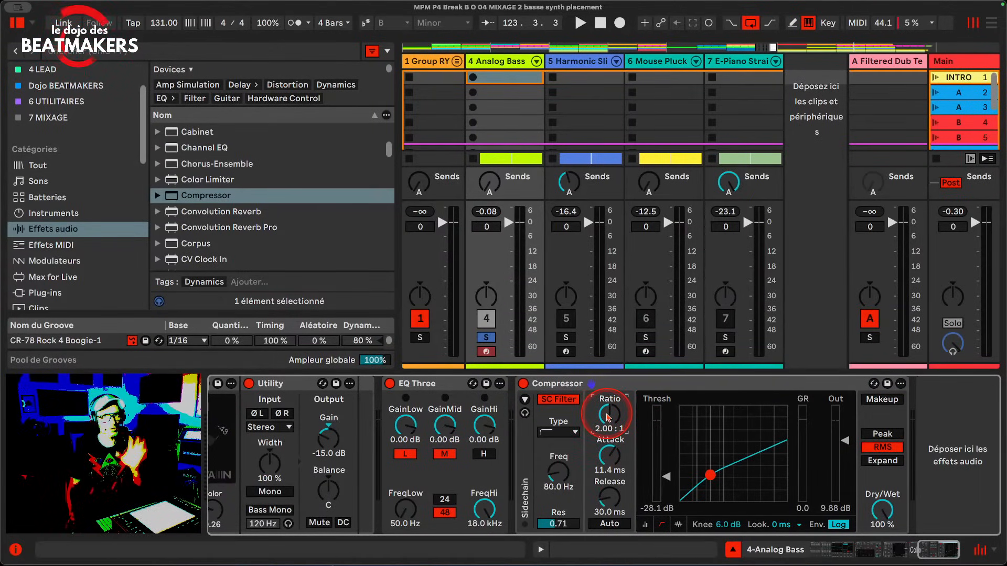
Delete the Compressor from the Analog Bass track and add a second EQ Three after the existing one
left_click(619, 389)
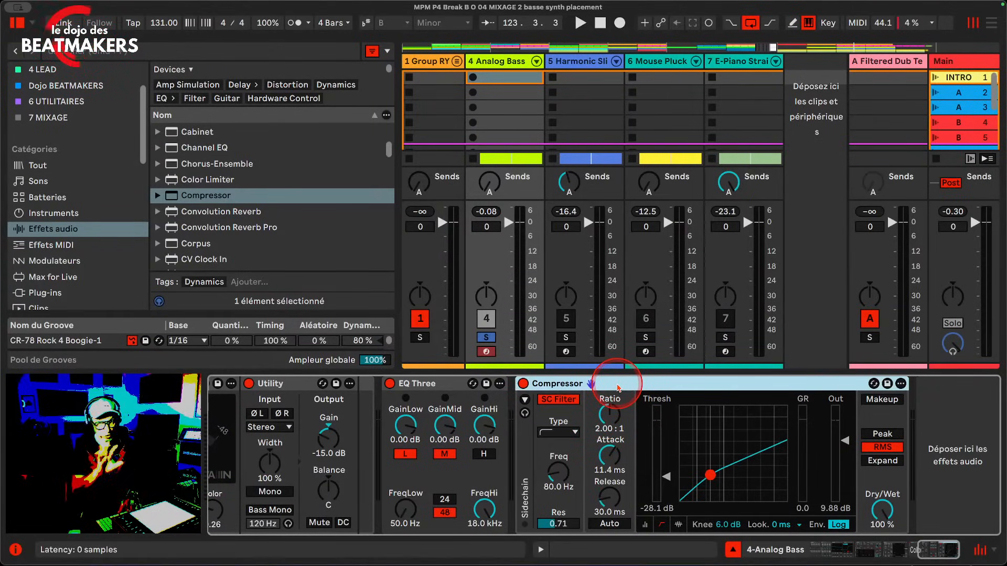
key("Delete")
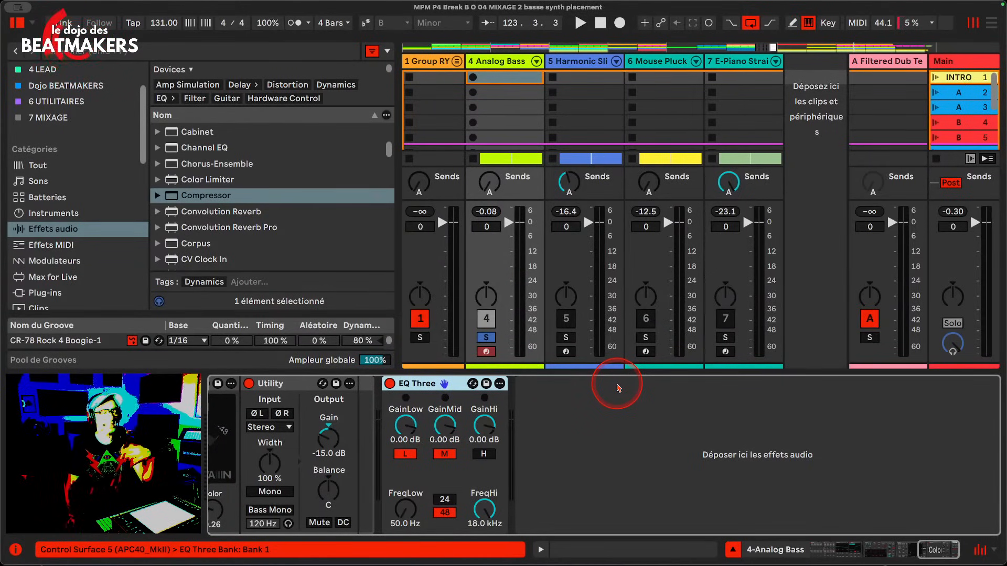
scroll(262, 197, "down", 2)
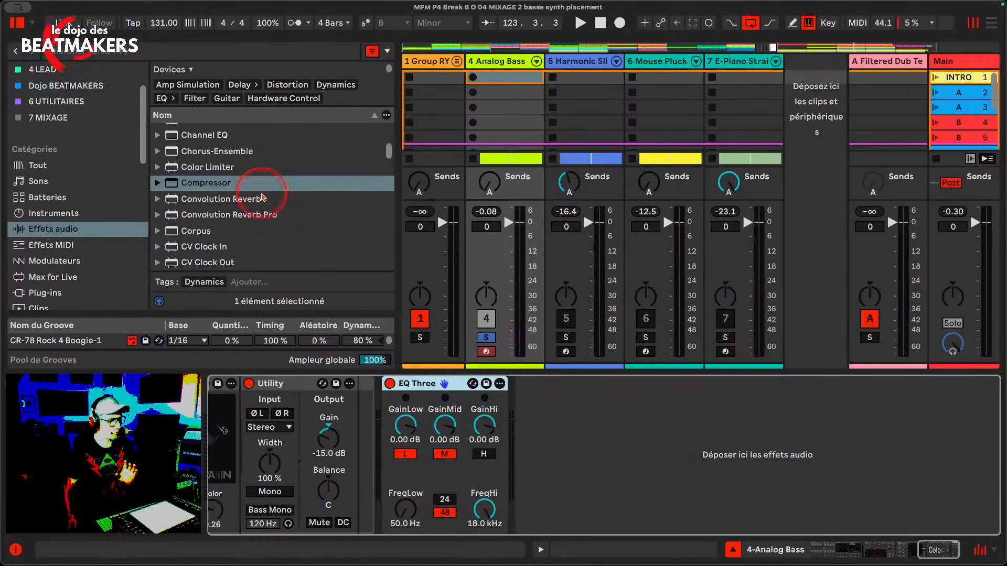
scroll(262, 197, "up", 10)
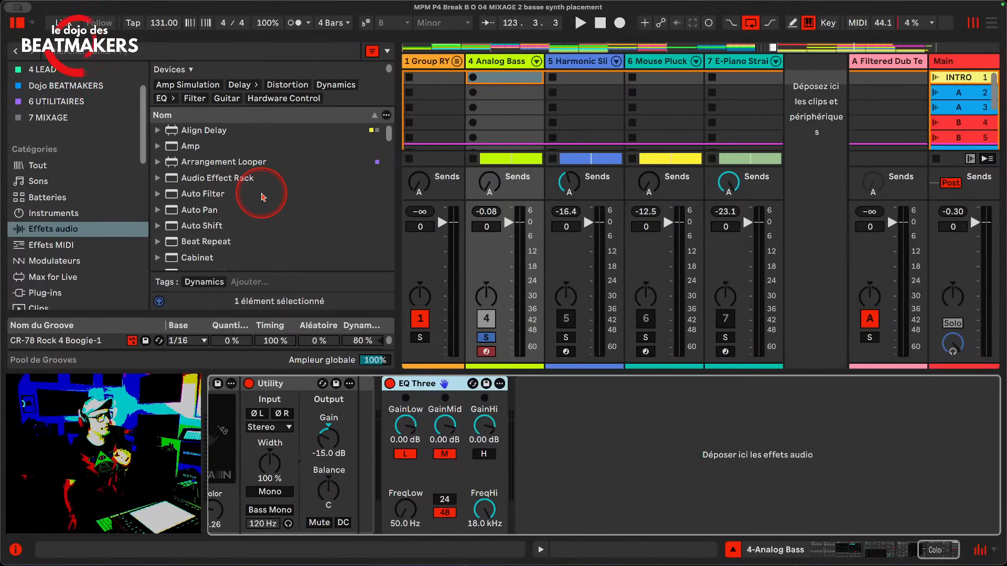
scroll(262, 197, "down", 18)
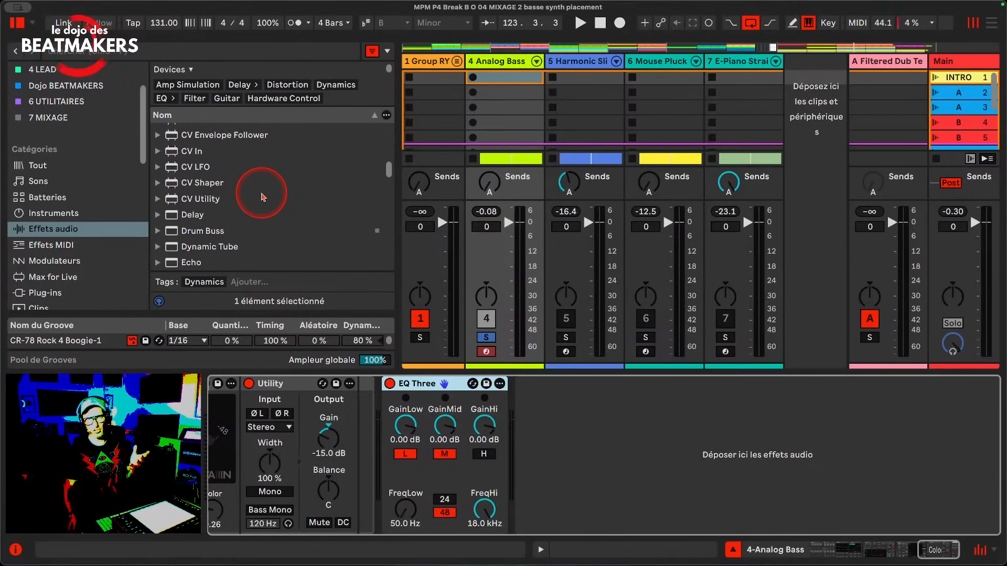
scroll(263, 198, "down", 6)
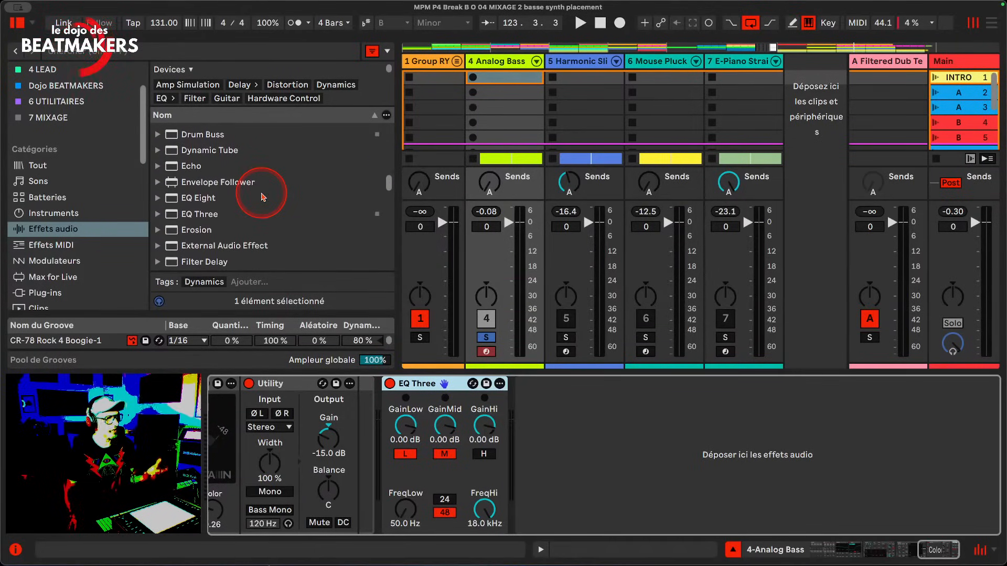
left_click_drag(215, 208, 543, 423)
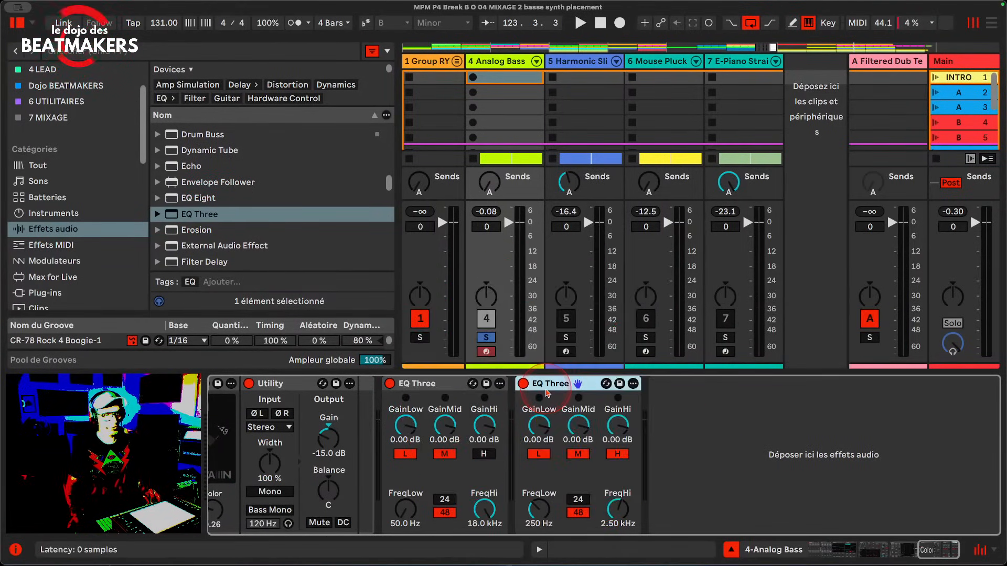
Audition the second EQ Three's low, mid and high bands one at a time during playback
left_click(580, 455)
left_click(613, 455)
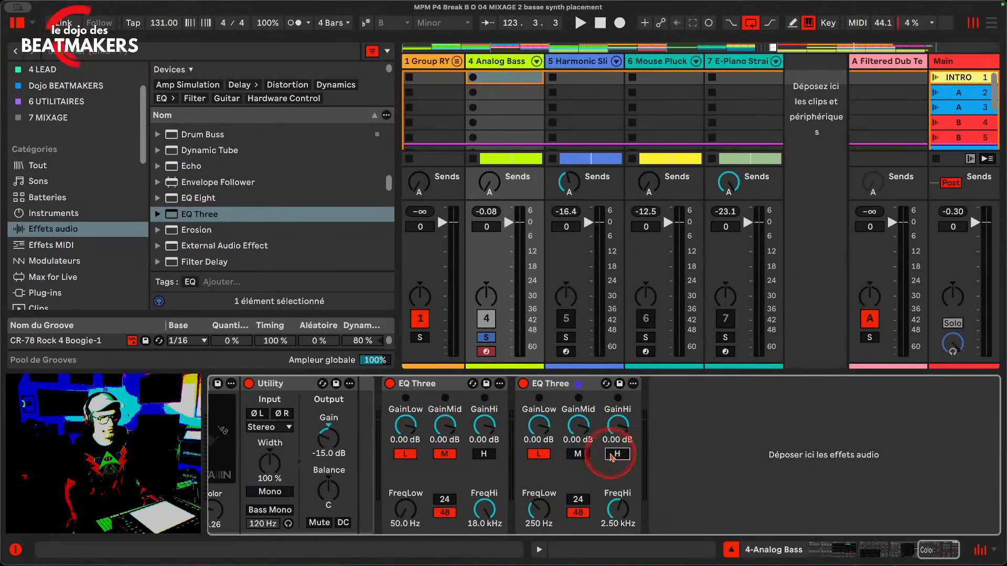
left_click(537, 456)
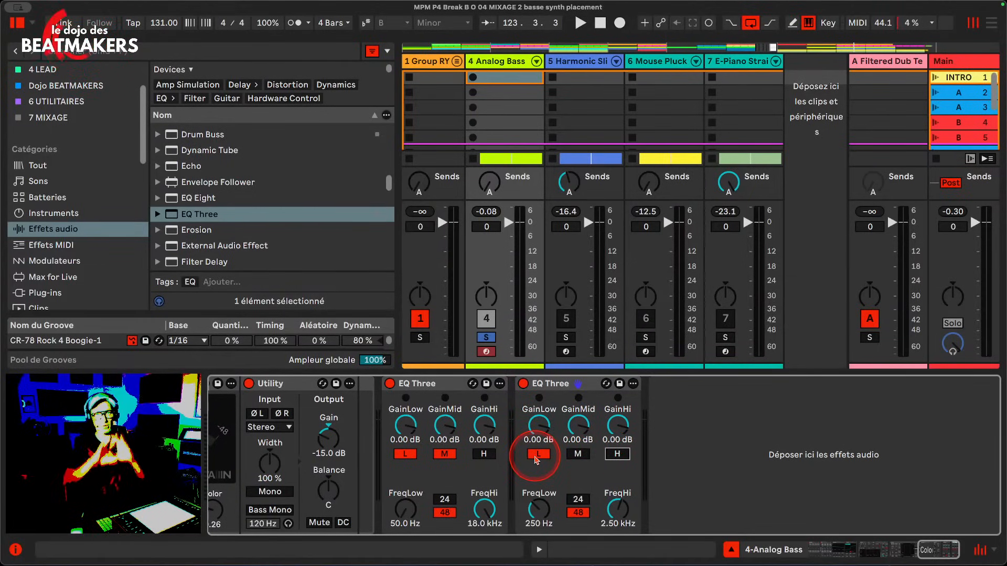
key("space")
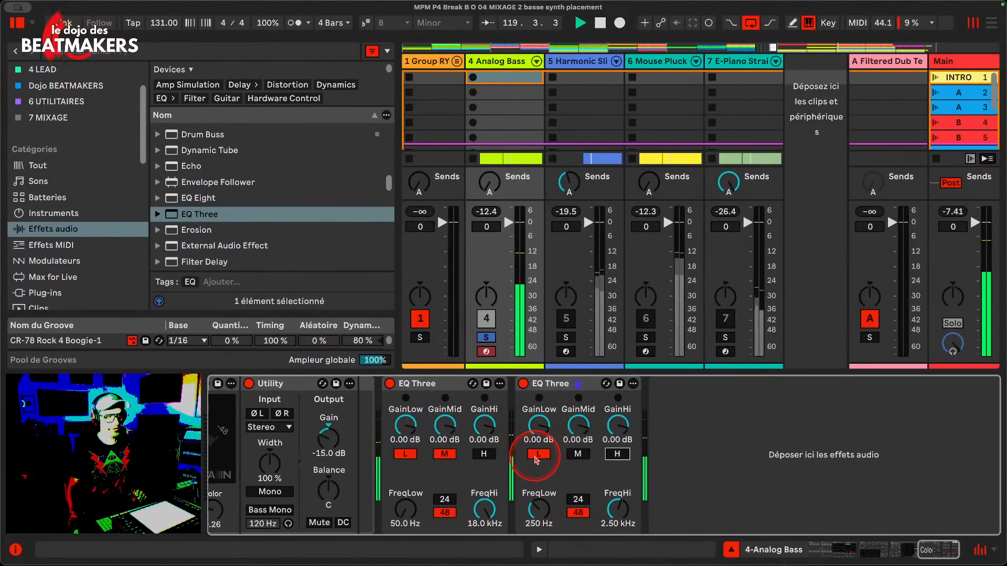
left_click(537, 455)
left_click(578, 455)
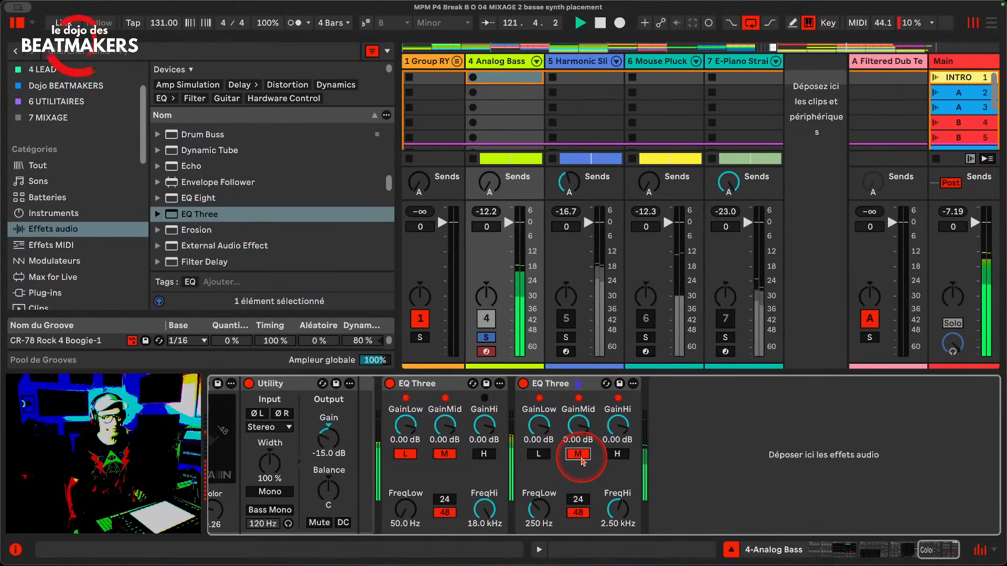
left_click(579, 456)
left_click(609, 455)
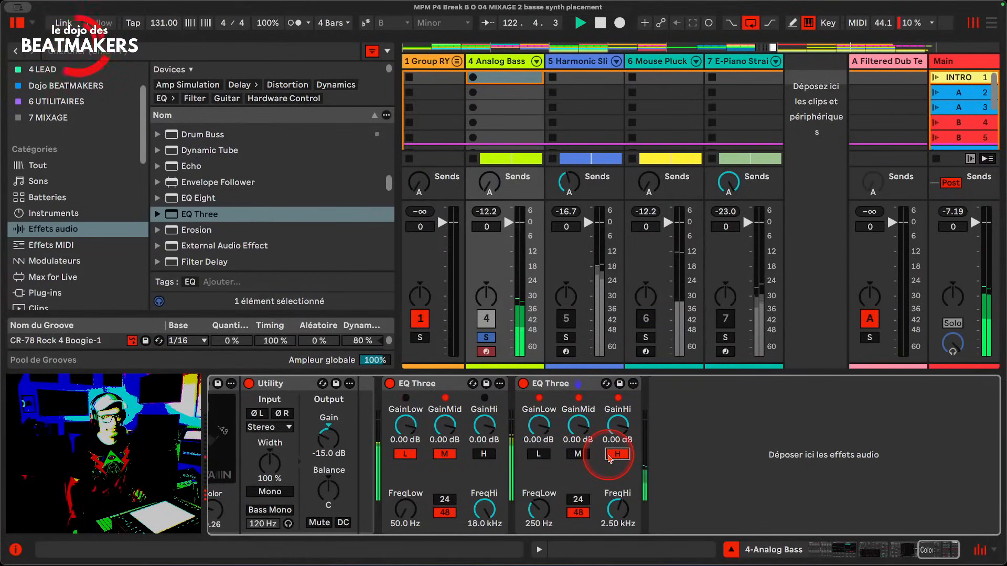
left_click(608, 456)
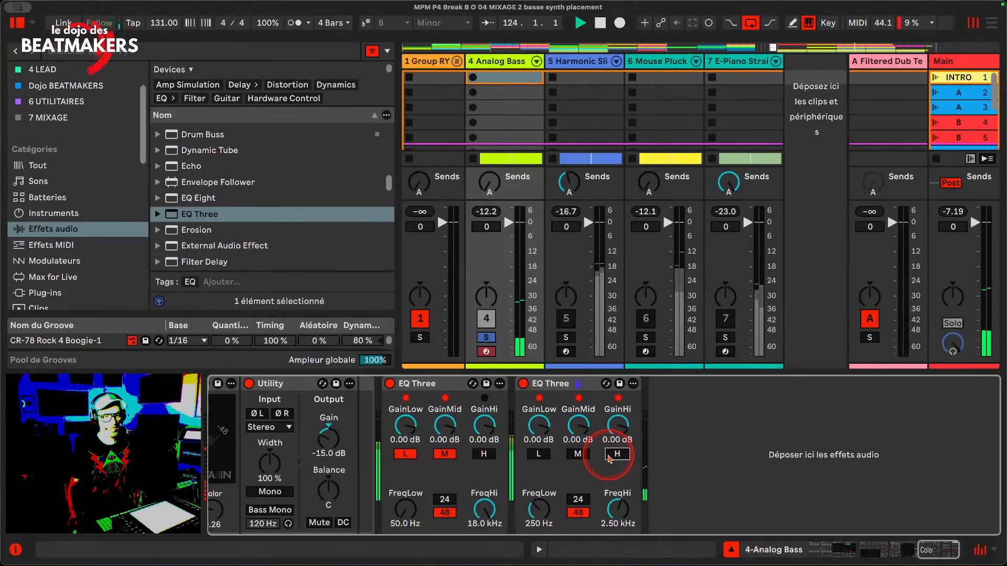
Leave only the mid band switched on in the second EQ Three and restart playback
left_click(538, 454)
left_click(577, 454)
left_click(617, 454)
left_click(539, 454)
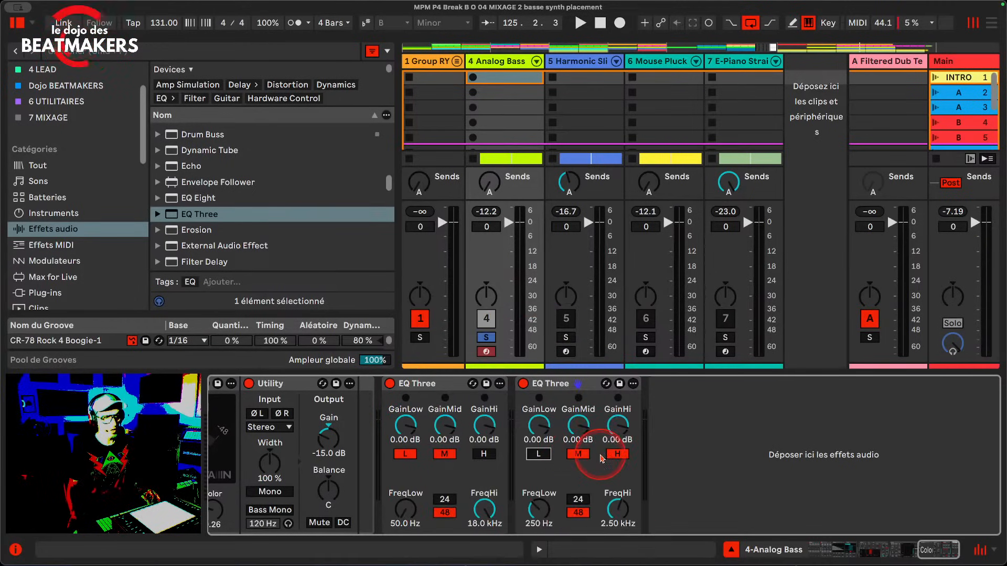
left_click(617, 455)
key("space")
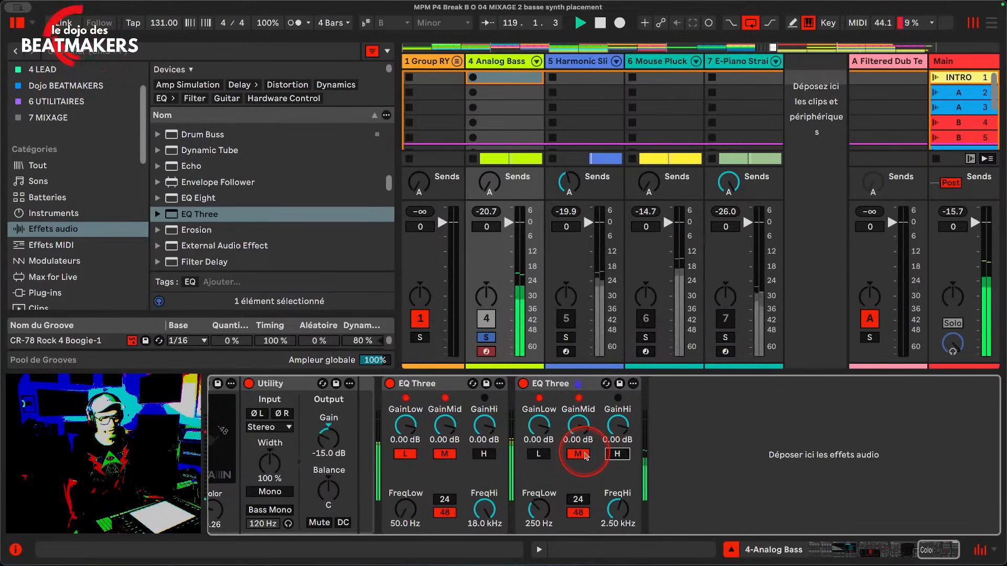
Set the second EQ Three's FreqLow to 80.0 Hz and FreqHi to 500 Hz while the track plays
left_click_drag(539, 510, 539, 535)
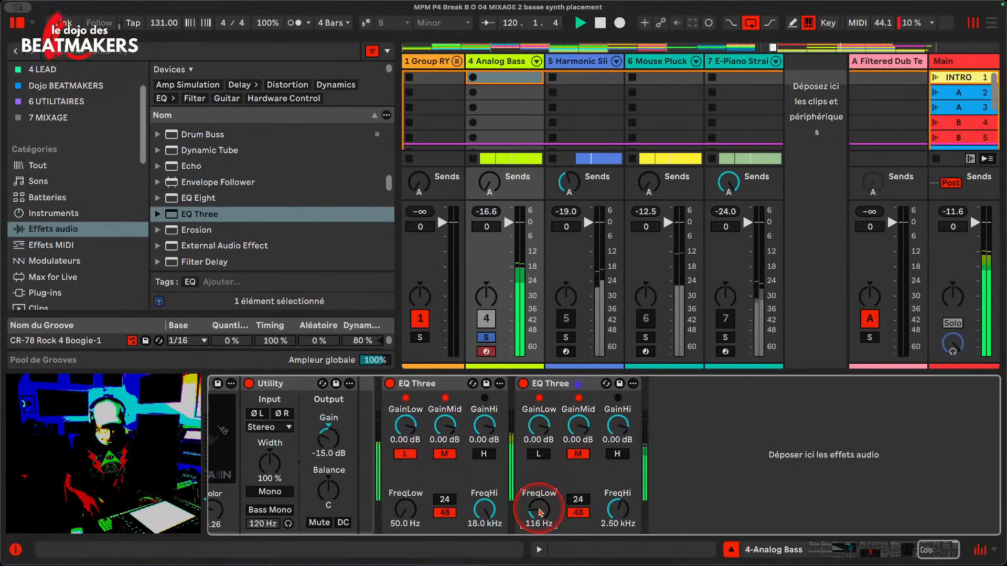
type("80")
key("Return")
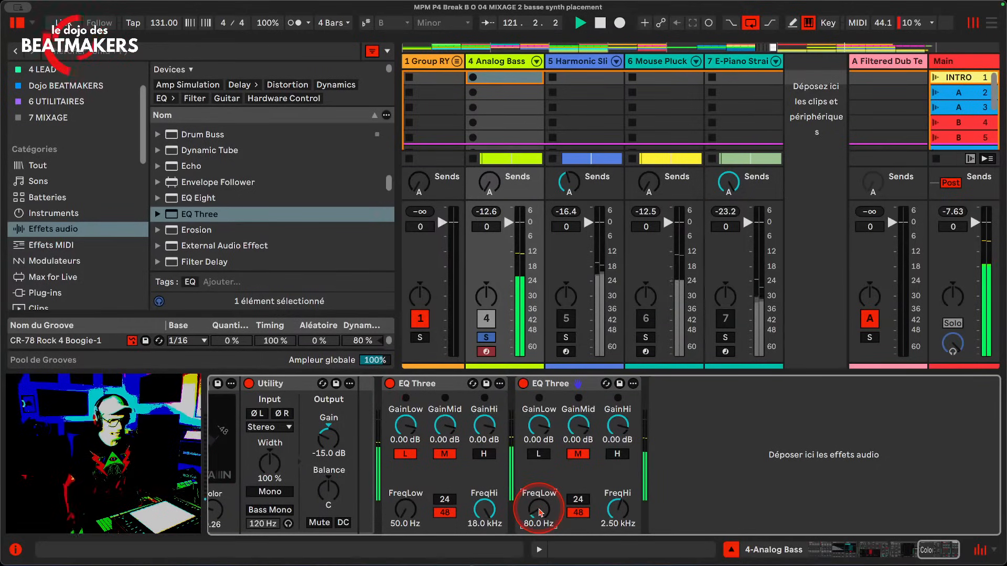
left_click(614, 509)
type("15")
key("Return")
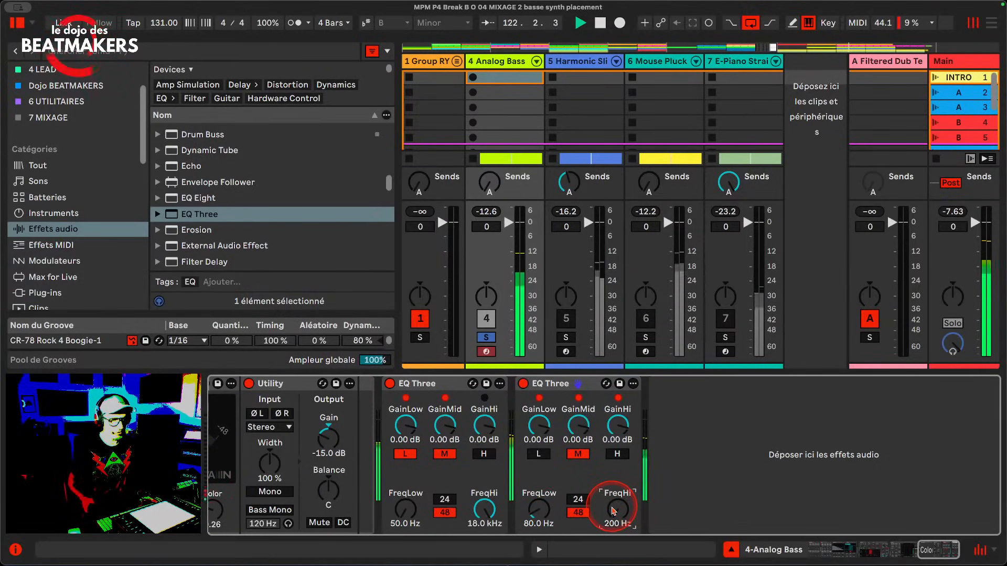
left_click_drag(613, 511, 612, 511)
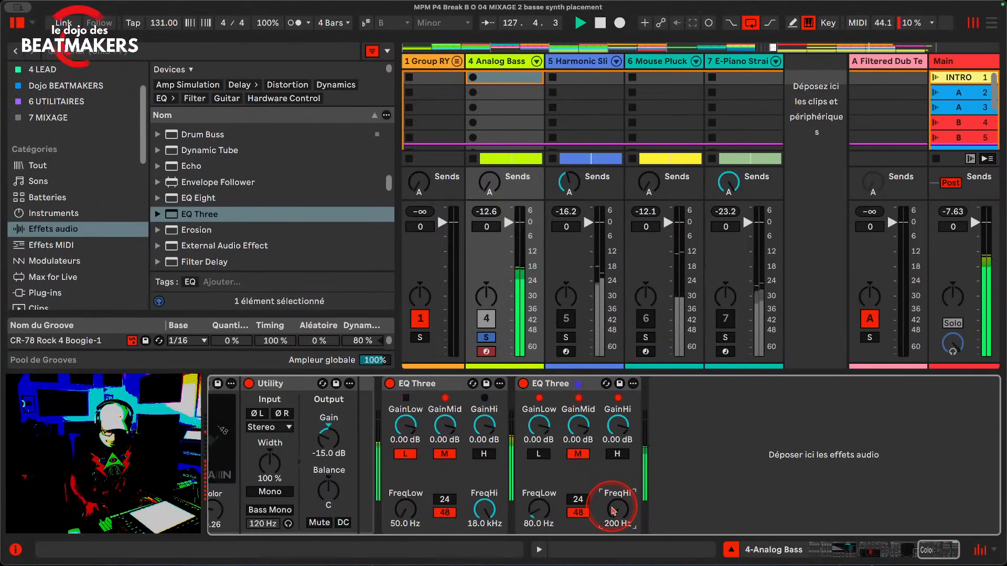
scroll(613, 511, "up", 5)
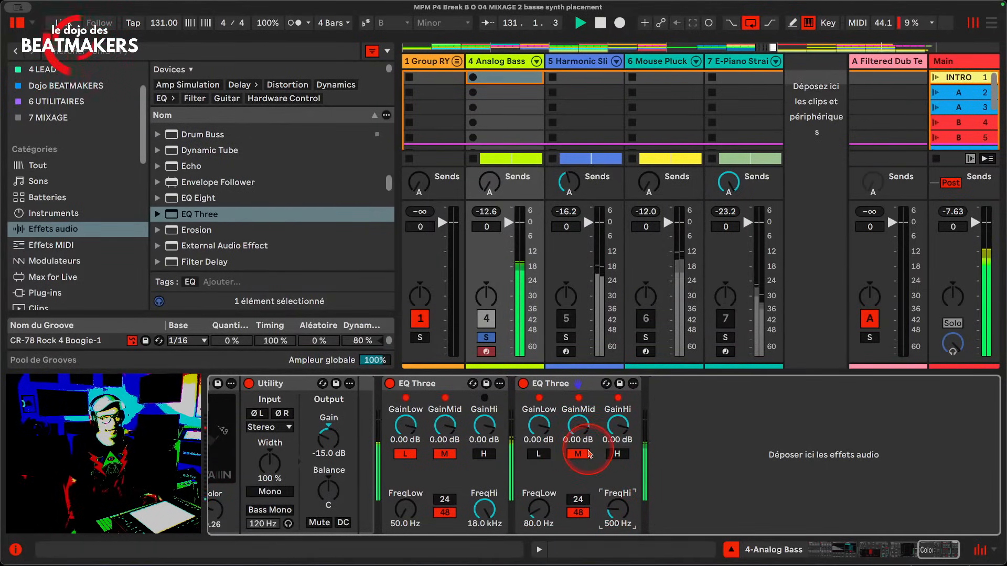
Stop playback and switch the second EQ Three's mid band off and on, and its low band on and off
key("space")
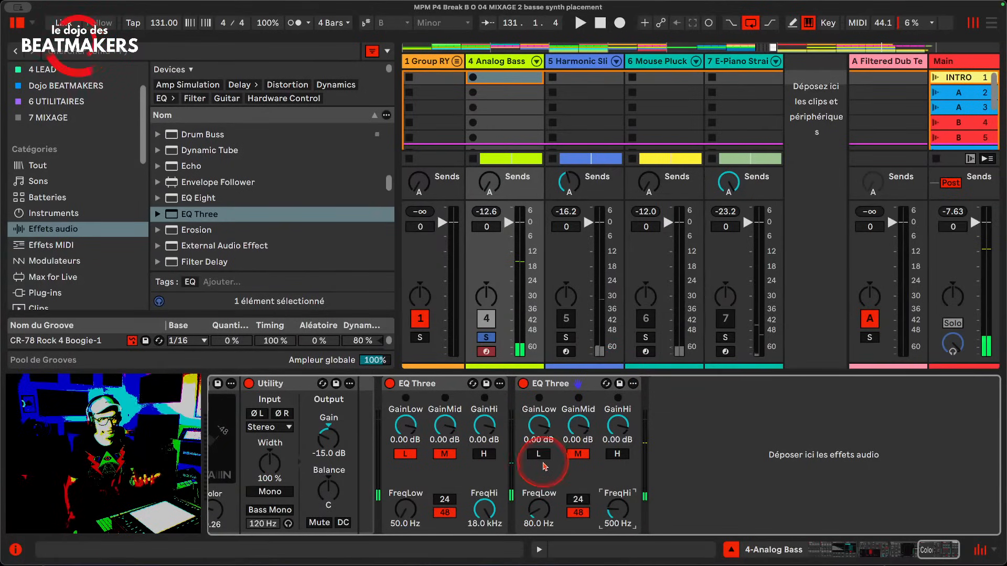
left_click(579, 456)
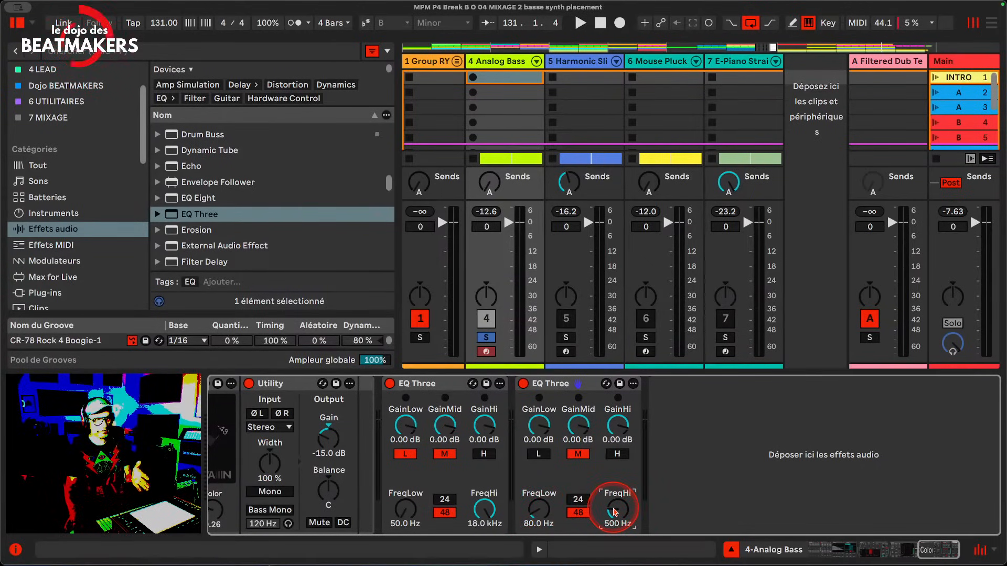
left_click(578, 456)
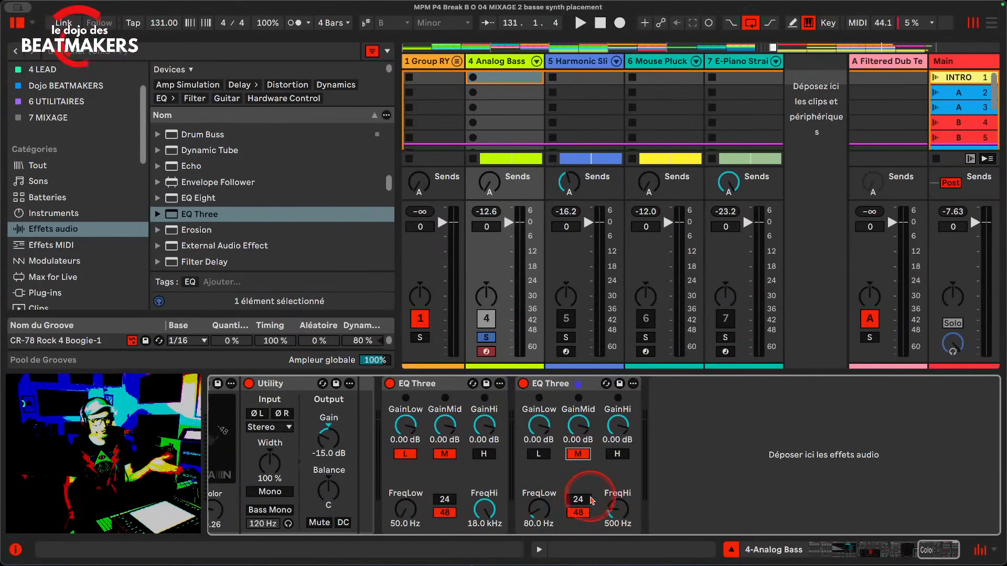
left_click(541, 456)
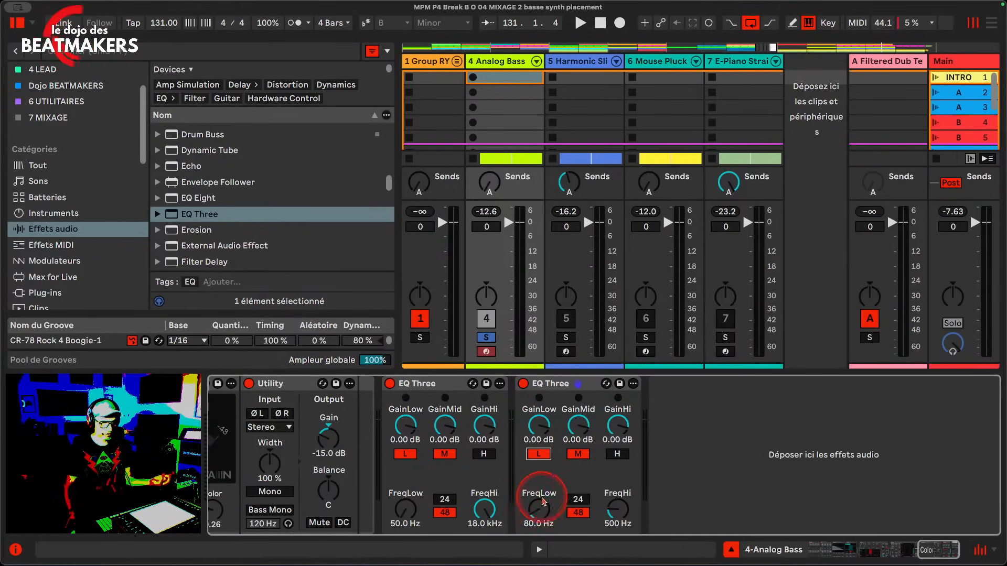
left_click(540, 455)
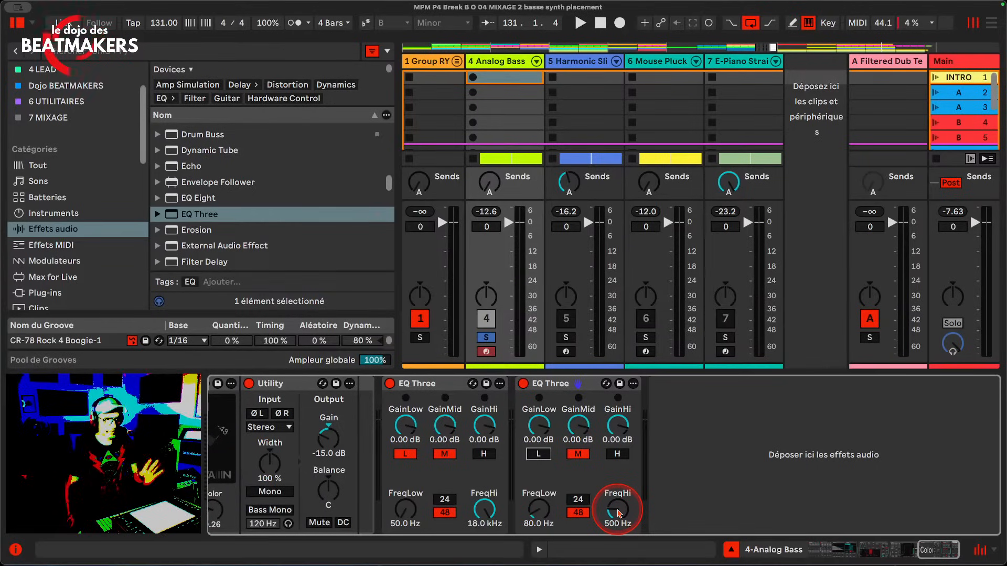
Replace the second EQ Three on the Analog Bass track with a fresh default EQ Three
left_click(577, 383)
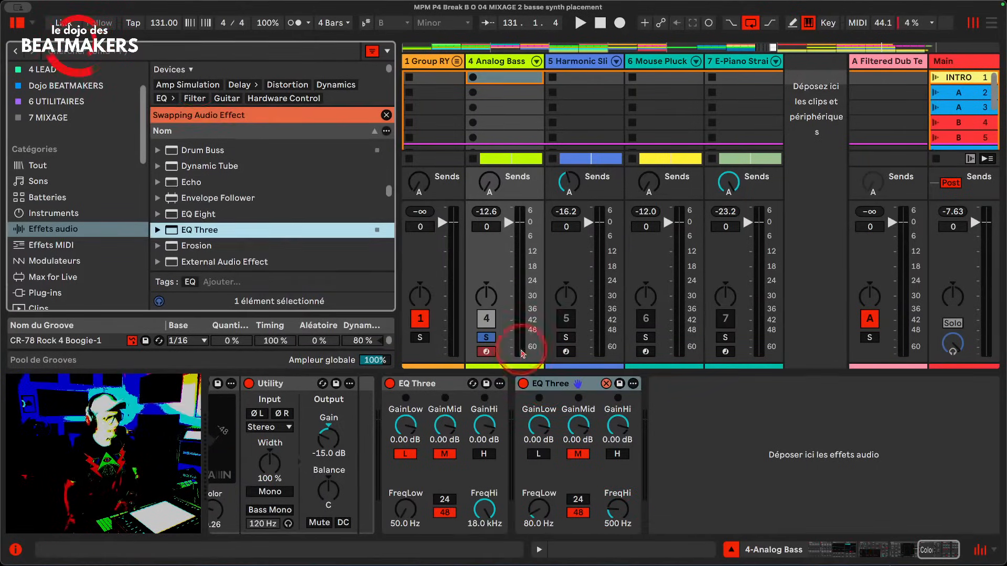
left_click(550, 384)
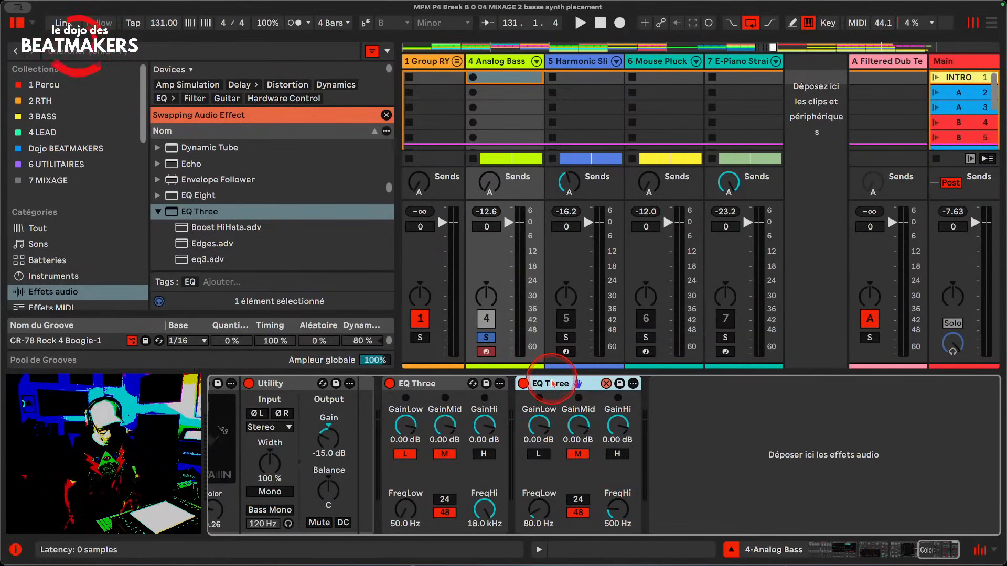
key("Delete")
double_click(216, 213)
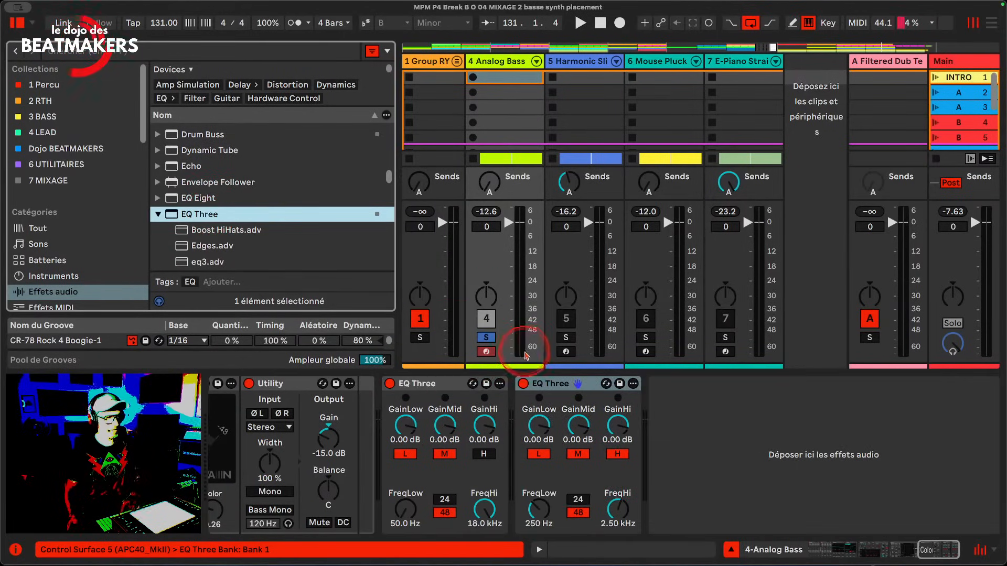
Group the new EQ Three into an Audio Effect Rack and show the rack's chain list
left_click(578, 386)
right_click(580, 391)
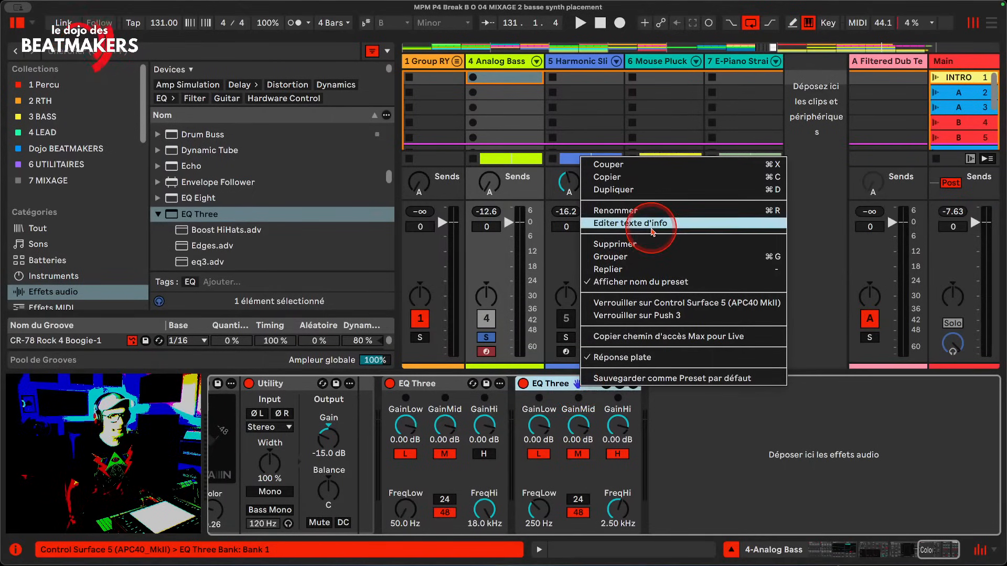
left_click(654, 259)
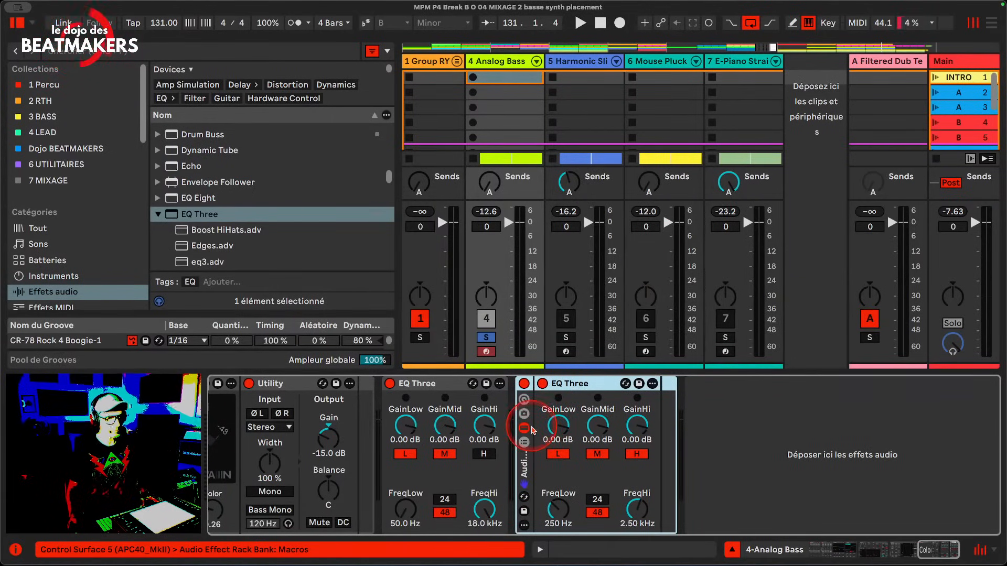
left_click(525, 443)
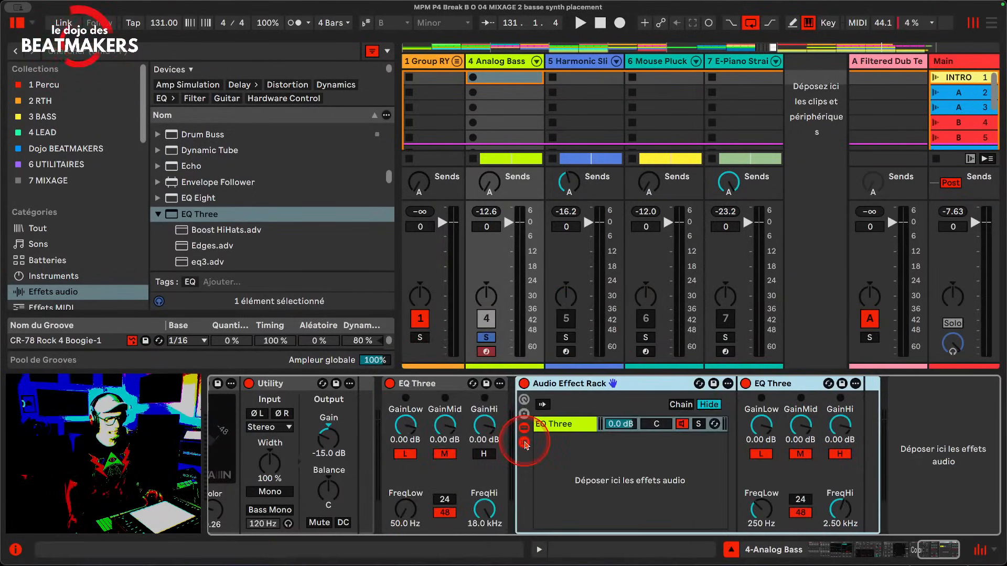
Leave only the low band on in the rack's EQ Three, set FreqLow to 100 Hz and start playback
left_click(578, 425)
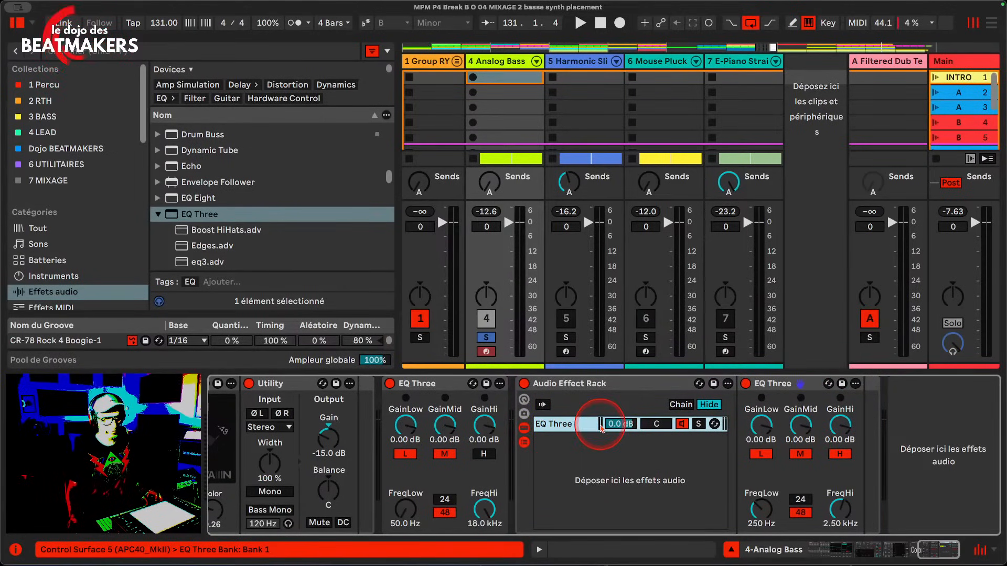
left_click(801, 454)
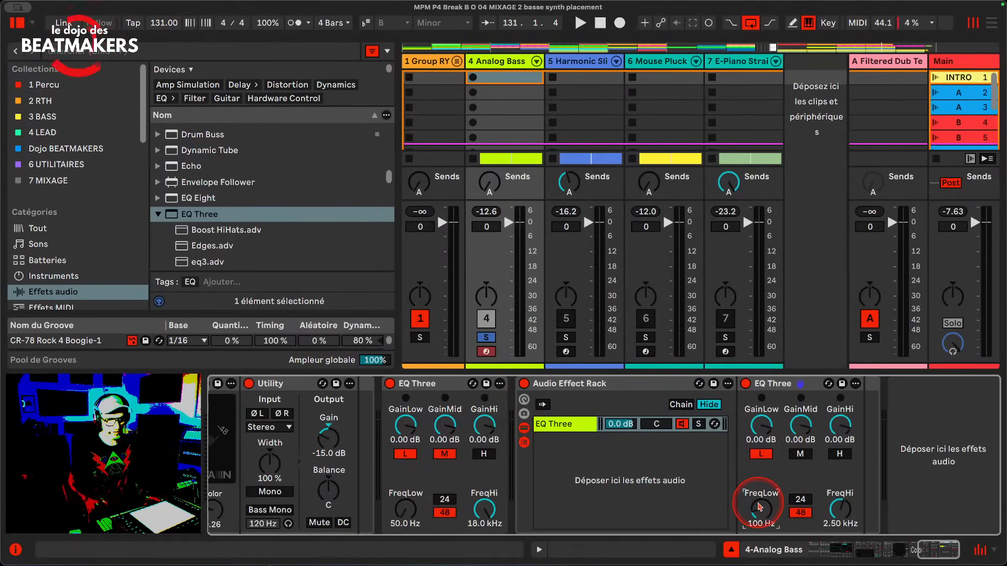
key("space")
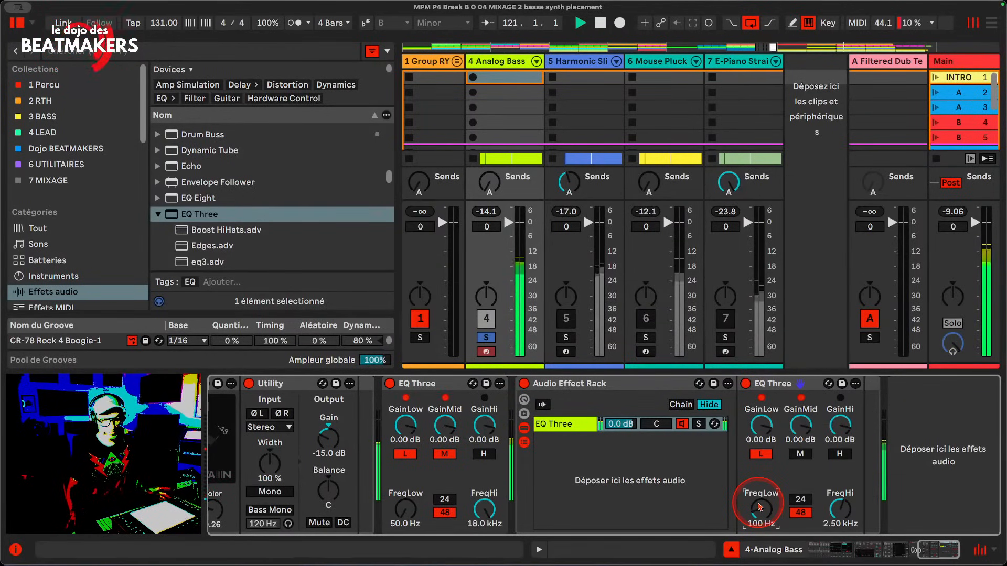
Rename the rack's EQ Three chain to "sub"
left_click(563, 430)
double_click(563, 430)
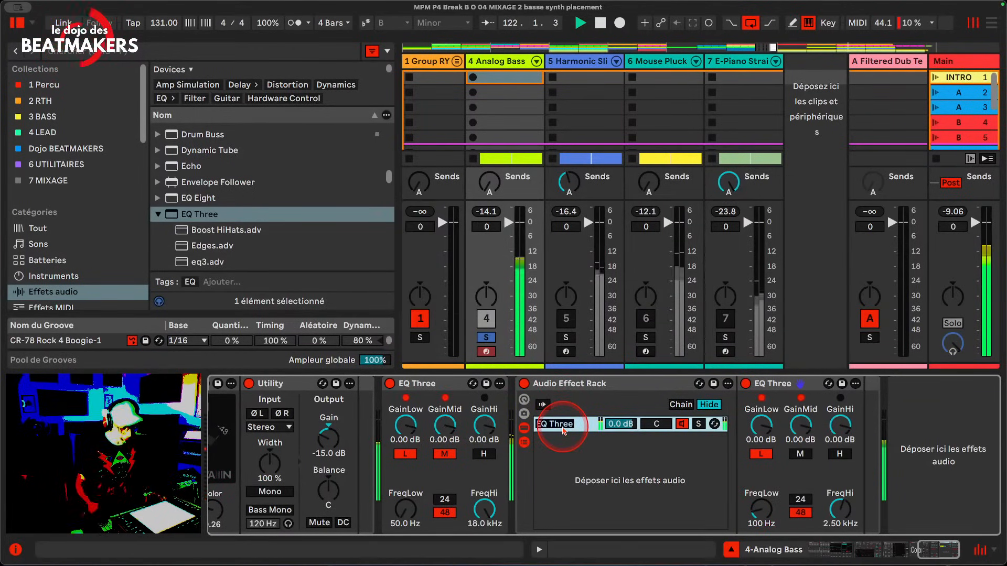
type("sub")
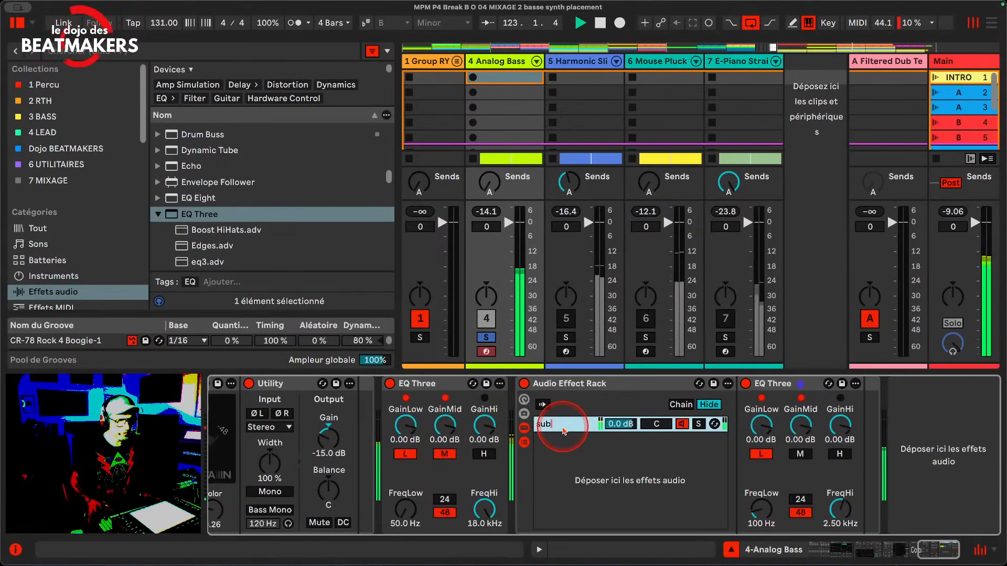
Duplicate the sub chain and rename the upper of the two chains to "grave"
right_click(564, 431)
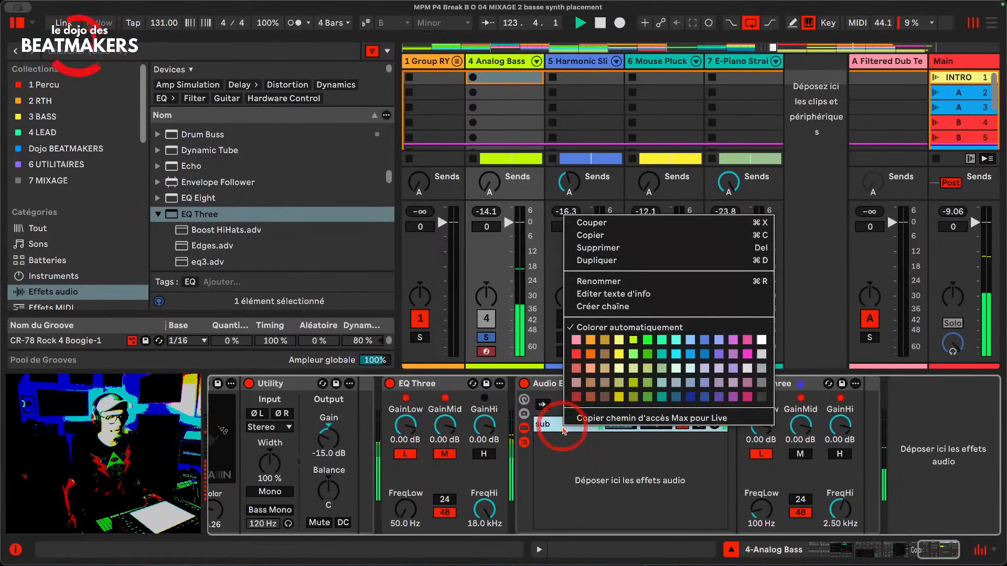
left_click(611, 260)
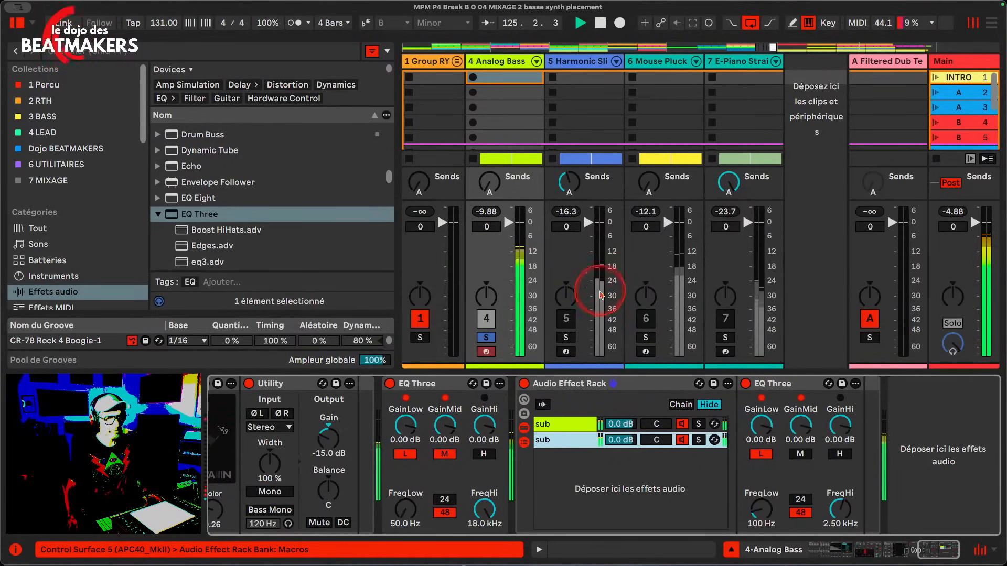
left_click(570, 426)
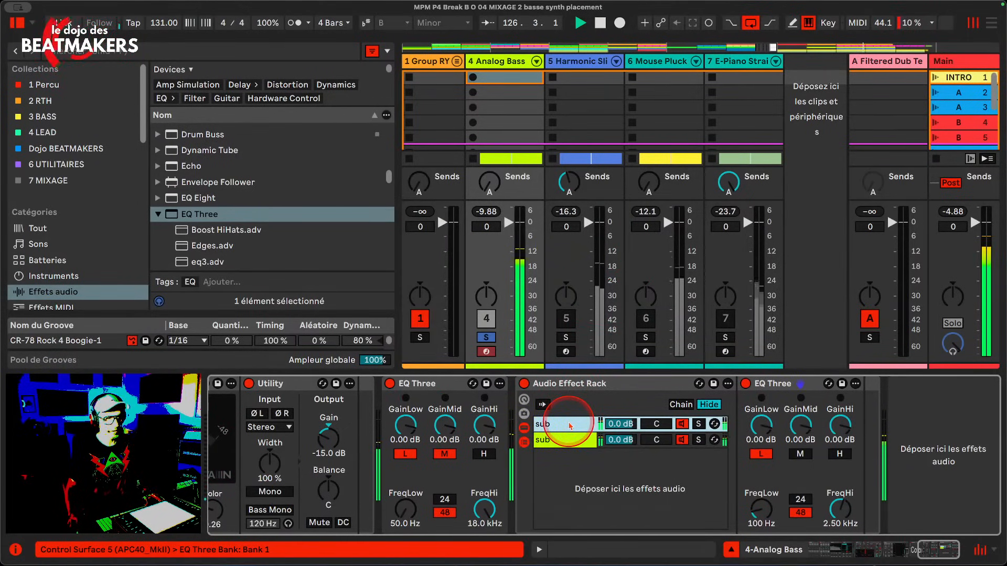
key("ctrl+r")
type("gr")
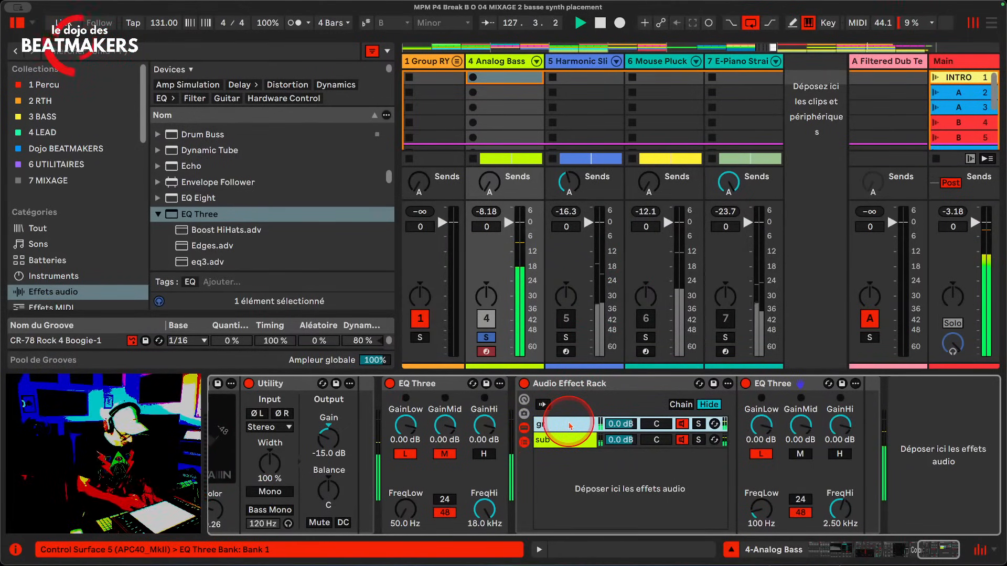
type("ave")
left_click(570, 439)
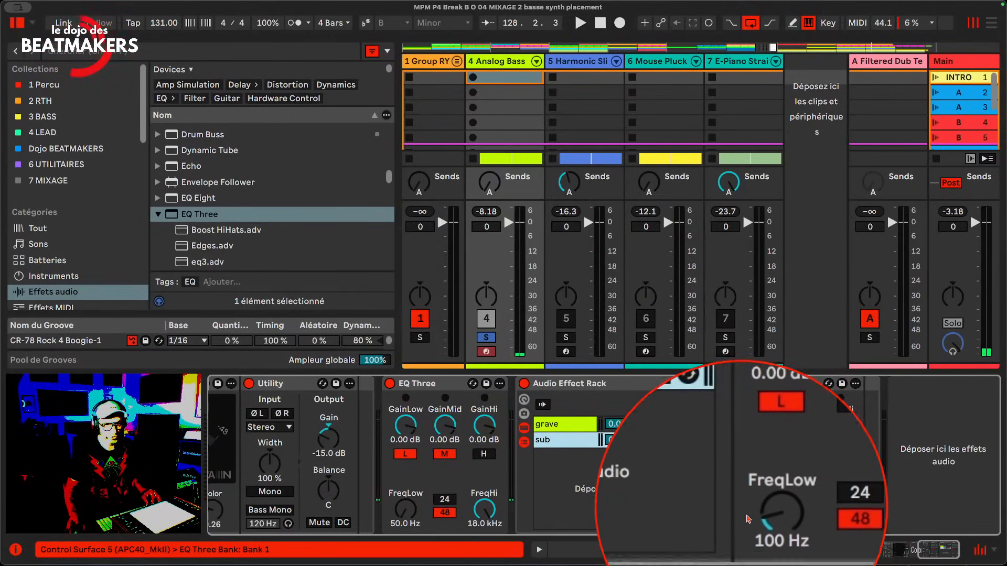
On the grave chain's EQ Three, switch the low band off and leave only the mid band on
left_click(581, 429)
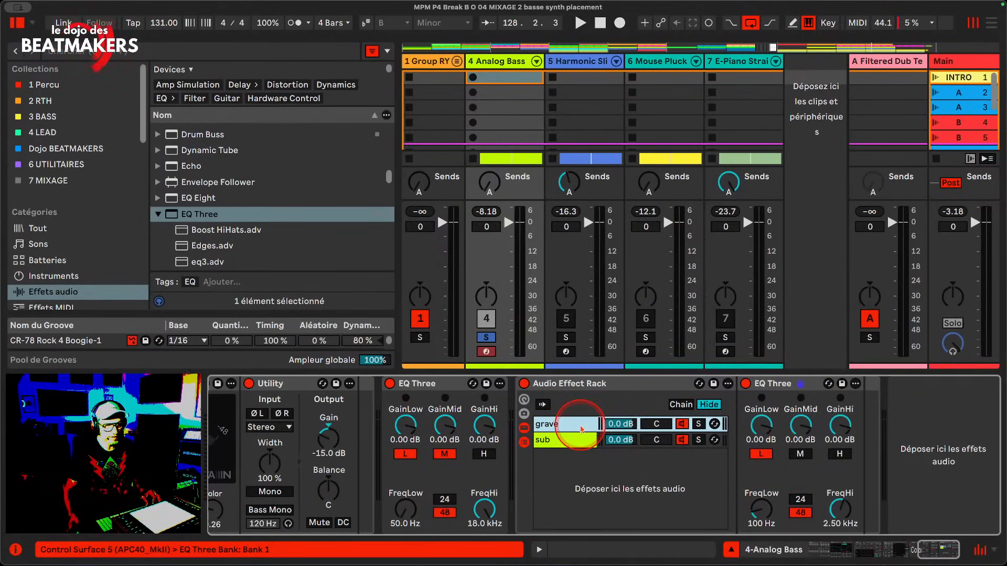
left_click(808, 456)
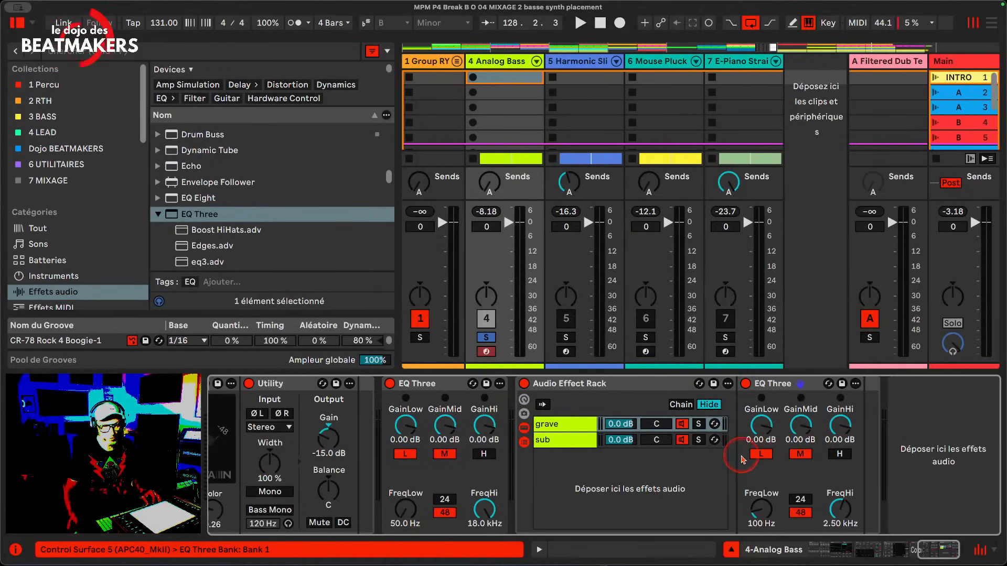
left_click(802, 465)
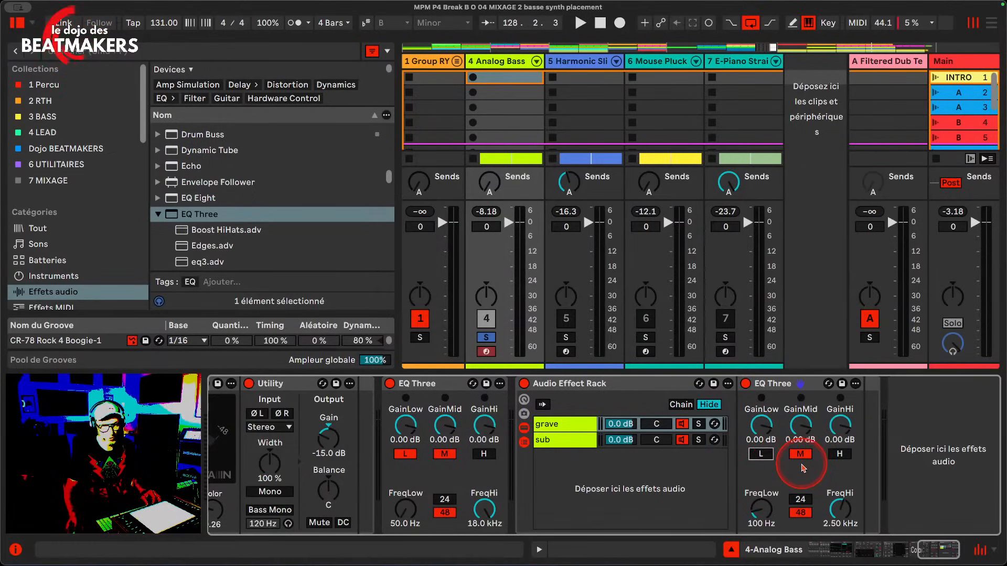
left_click(761, 507)
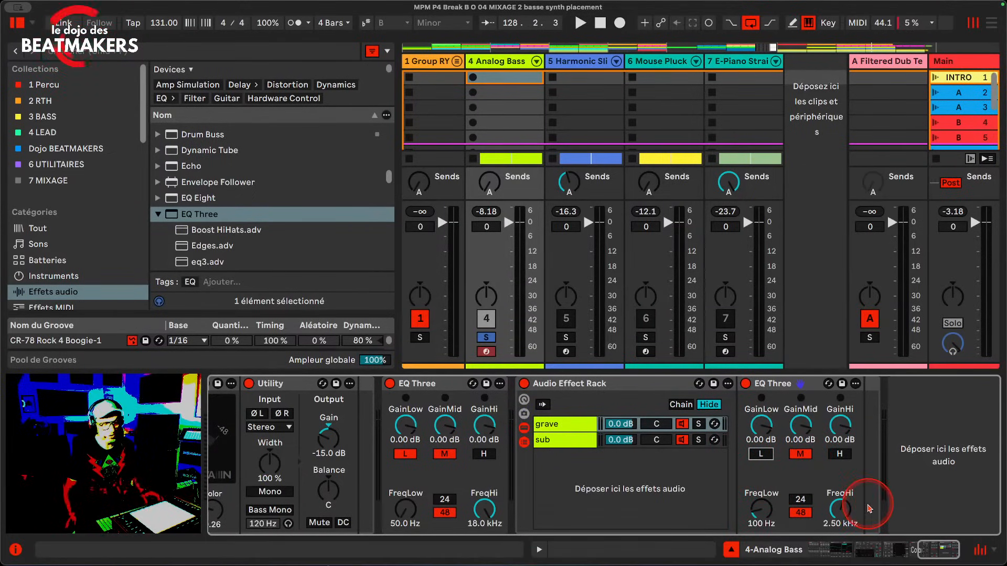
Set FreqHi to 600 Hz on the grave chain's EQ Three during playback, and stop the transport
key("space")
left_click_drag(842, 508, 842, 531)
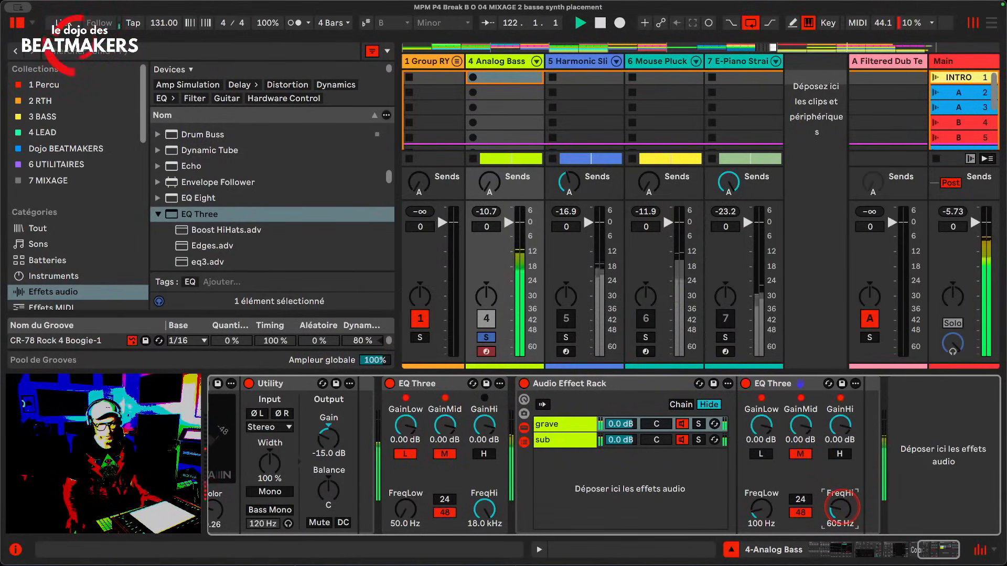
type("600")
key("Return")
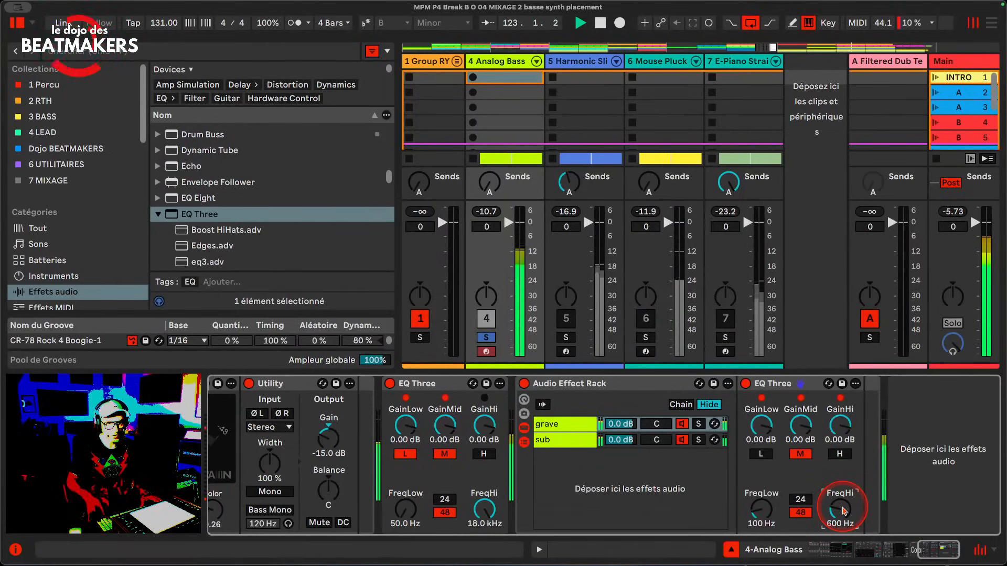
key("space")
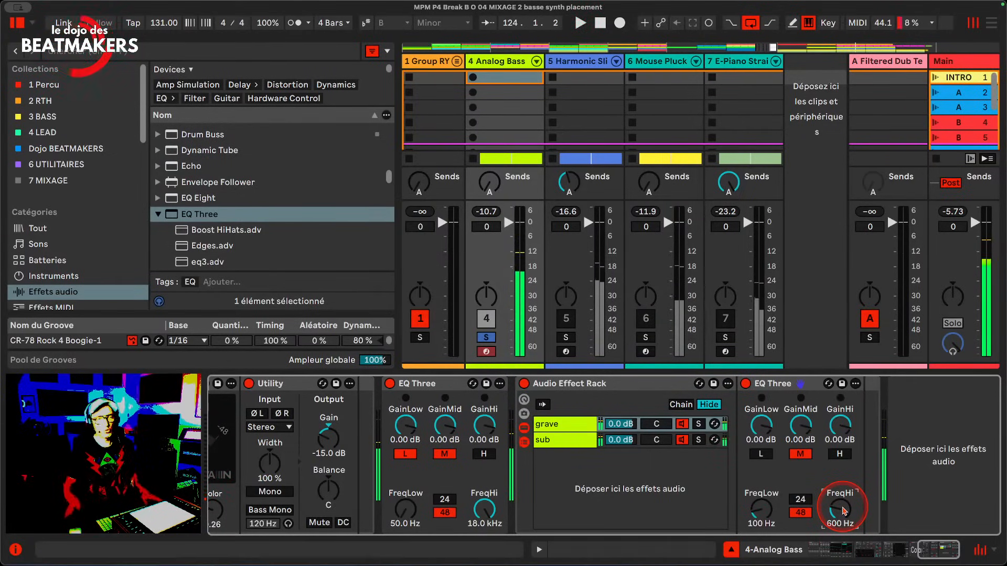
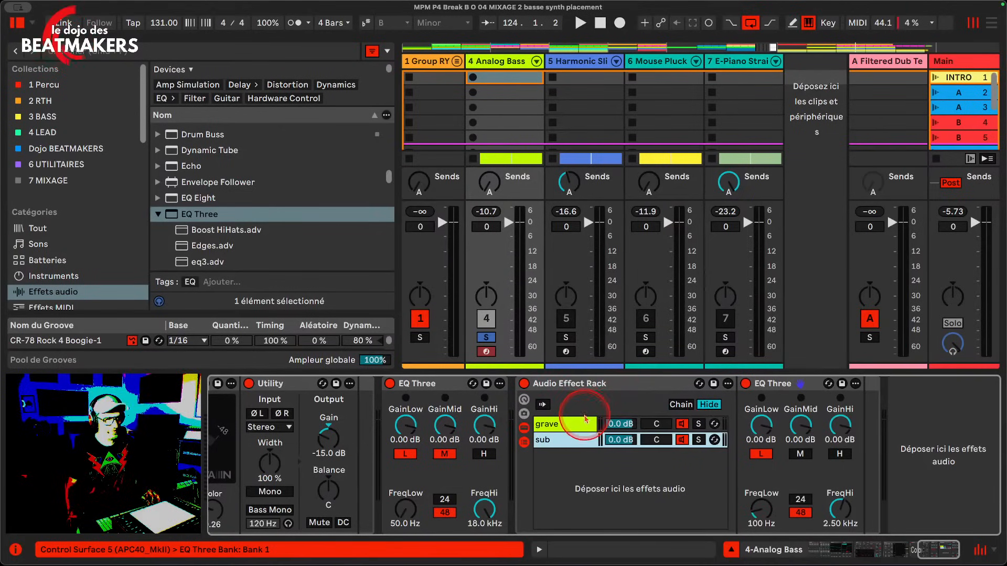
Check the grave chain's EQ Three by switching its mid band off and back on
left_click(577, 428)
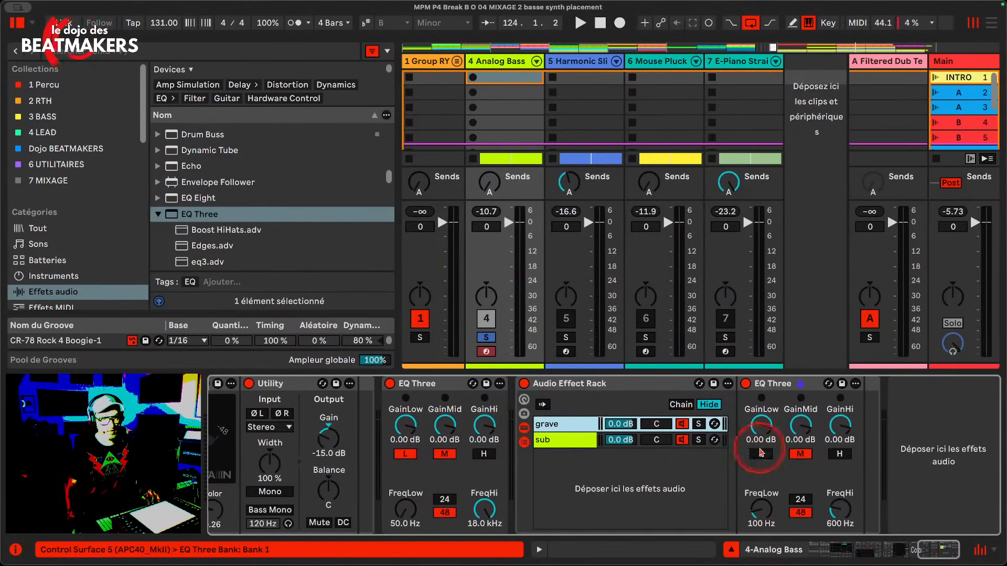
left_click(807, 457)
left_click(806, 457)
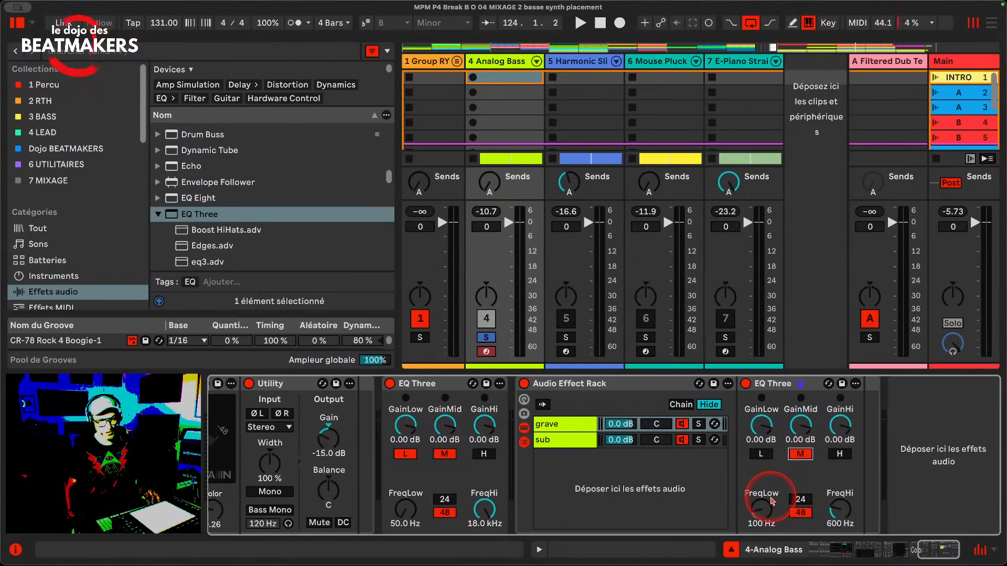
Play the track and audition the grave and sub chains by switching each one off in turn
key("space")
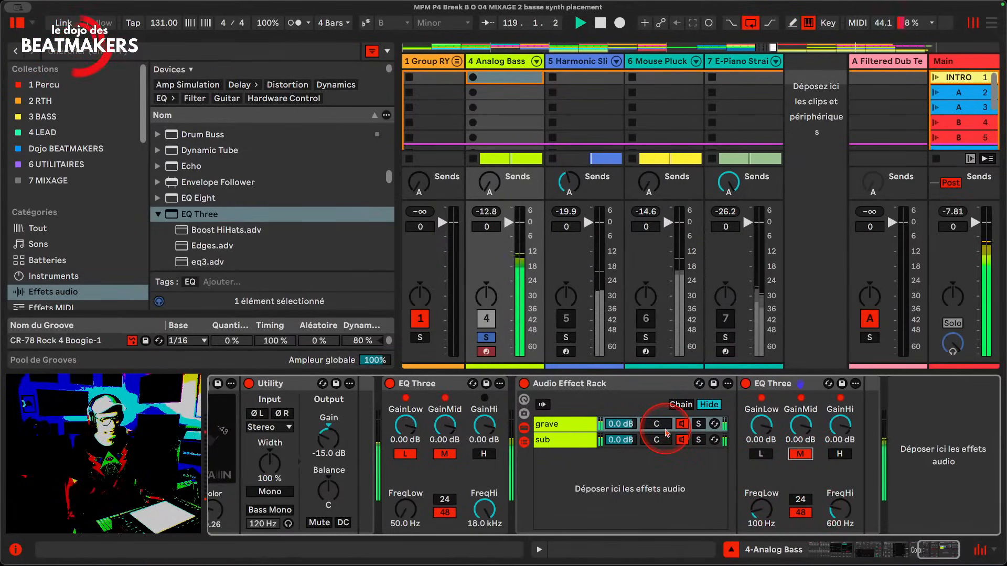
left_click(681, 440)
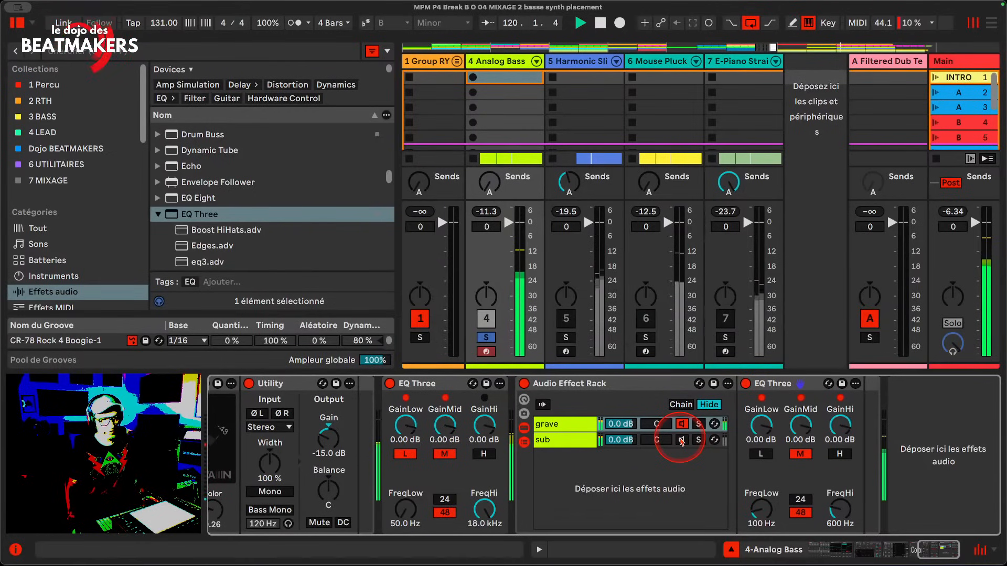
left_click(683, 426)
left_click(682, 439)
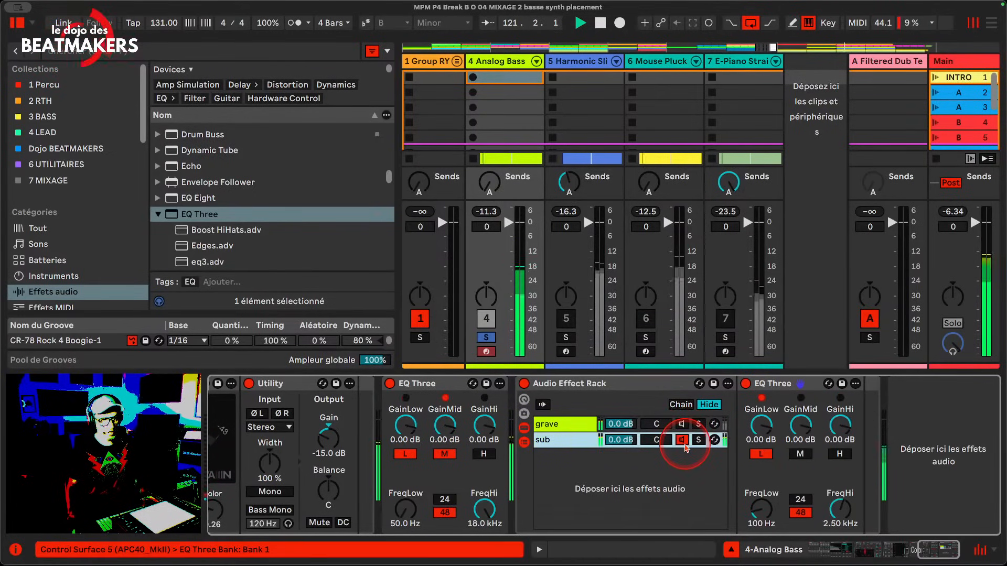
left_click(681, 424)
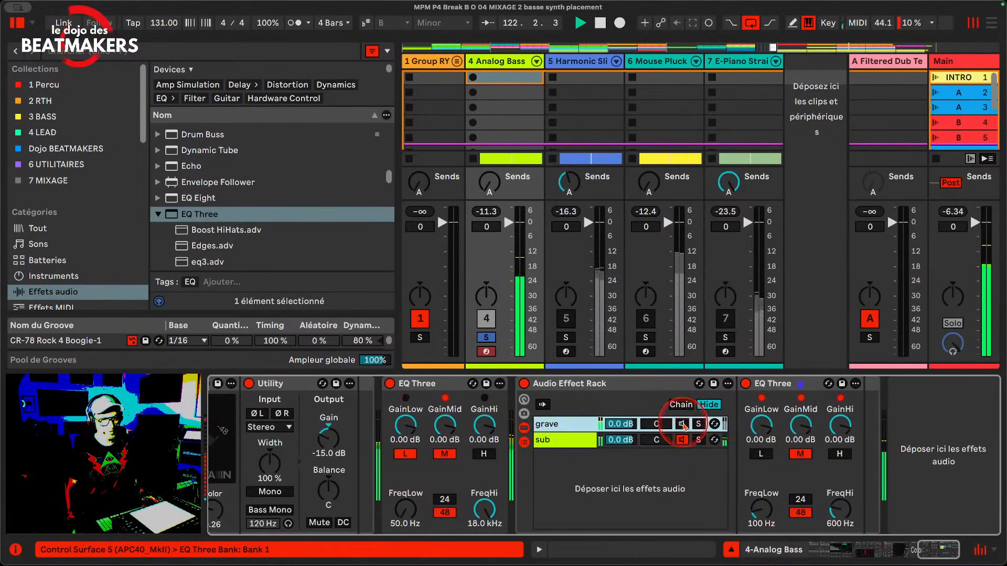
Audition different volume balances between the grave and sub chains, reset both to 0 dB, and stop playback
mouse_move(622, 424)
left_mouse_down()
mouse_move(621, 446)
mouse_move(623, 427)
left_mouse_up()
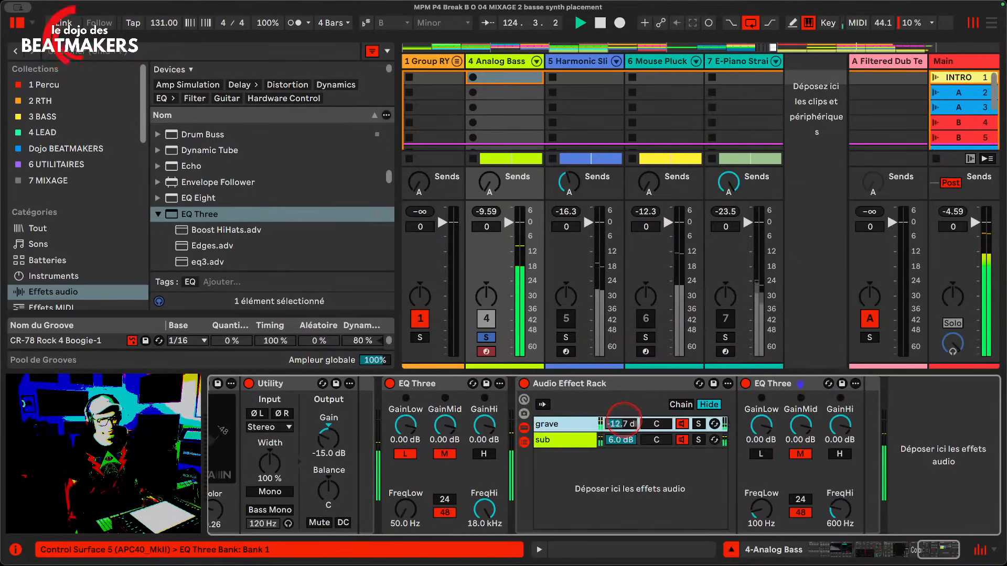
double_click(624, 441)
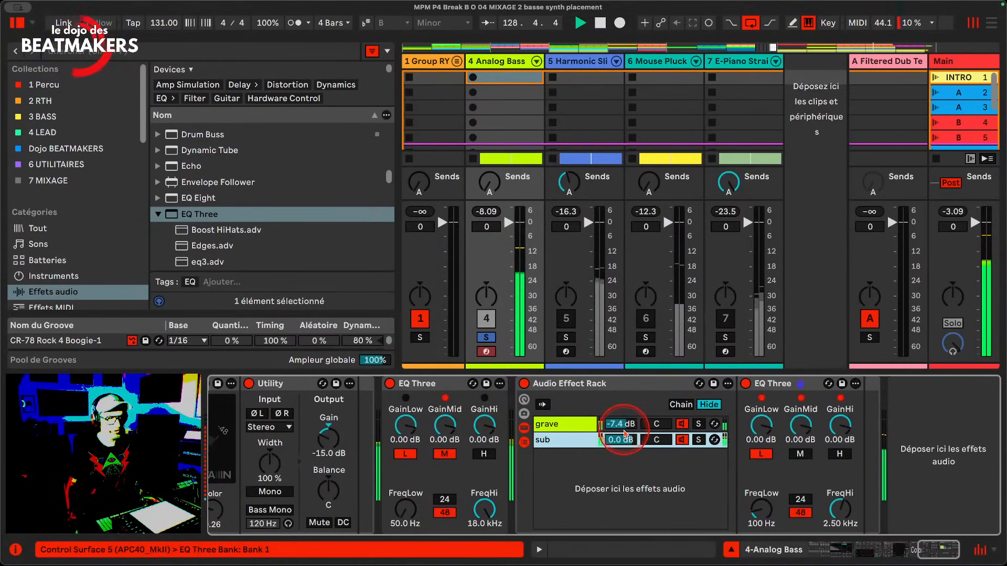
double_click(624, 428)
key("space")
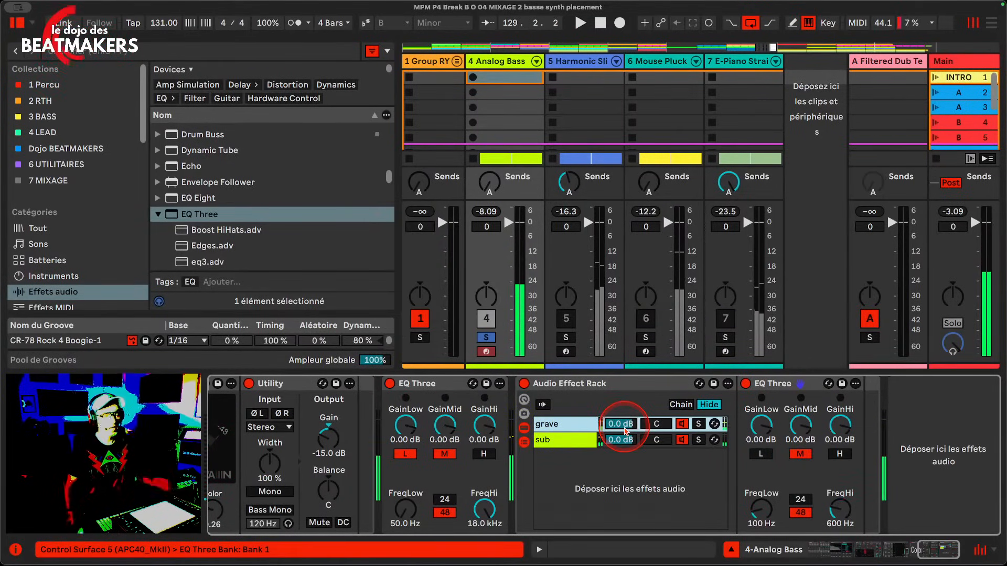
Duplicate the grave chain in the Audio Effect Rack and rename the copy as medium
right_click(586, 425)
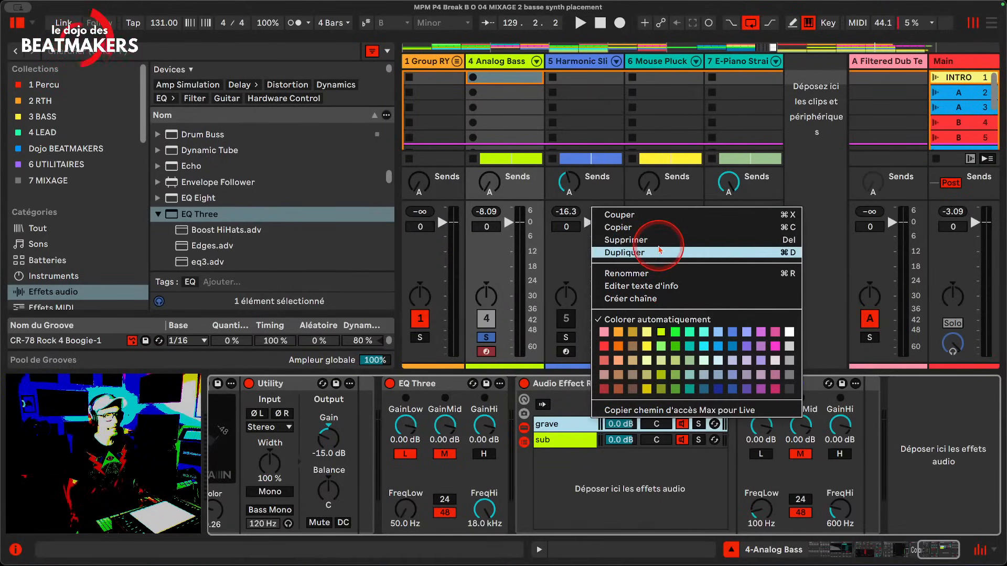
left_click(660, 253)
left_click(570, 425)
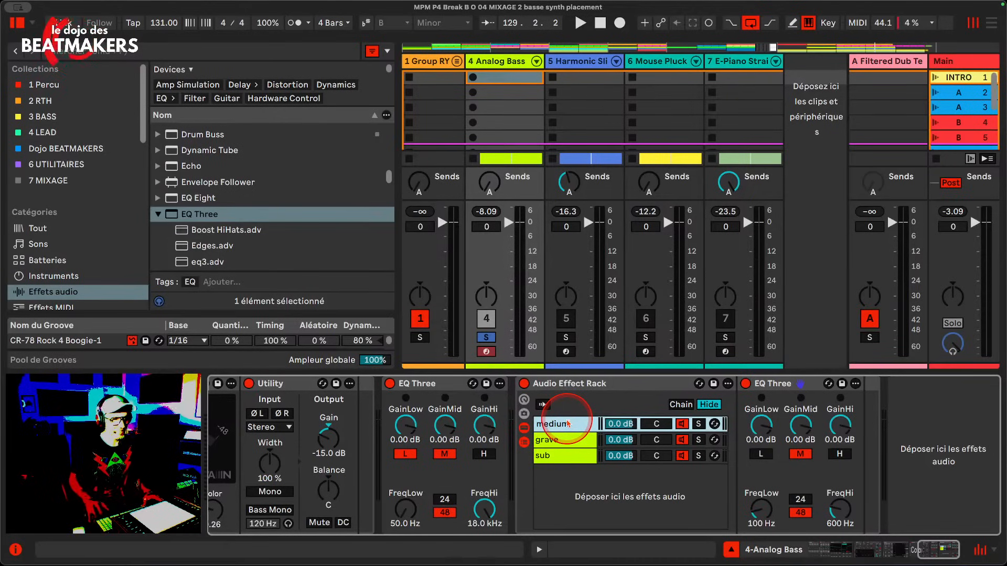
Set FreqLow to 600 Hz on the medium chain's EQ Three, leaving only its mid band on
left_click(807, 457)
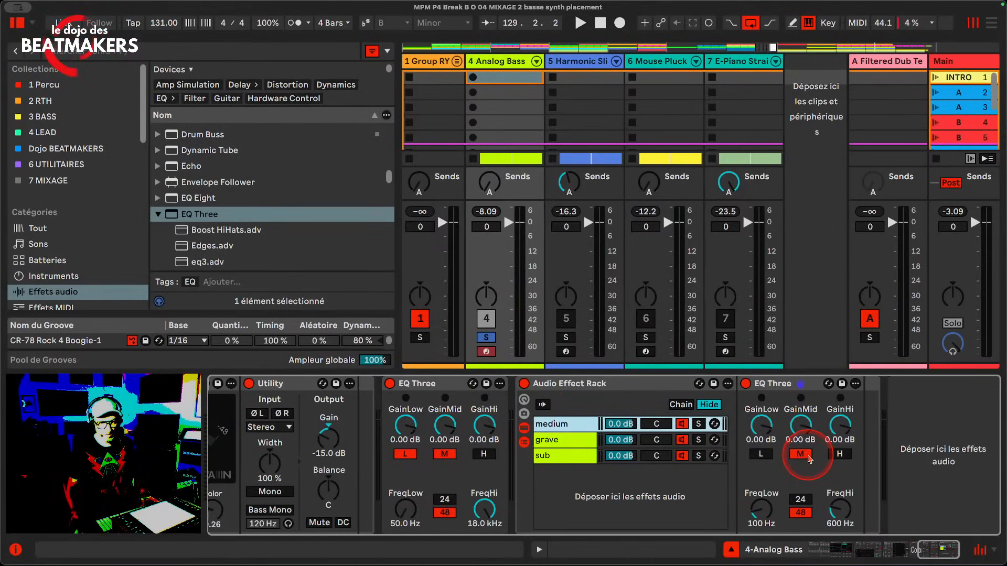
left_click(584, 442)
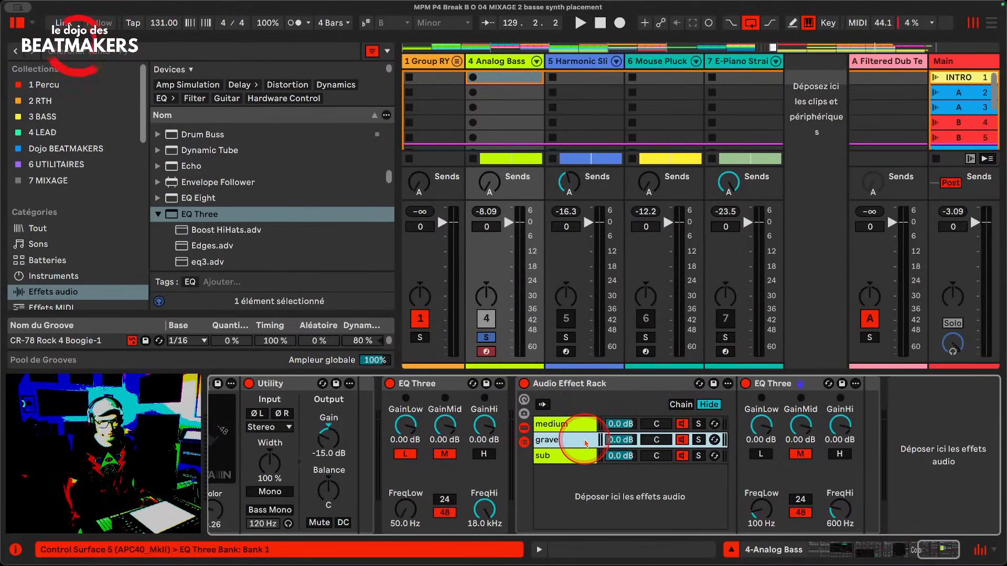
left_click(585, 424)
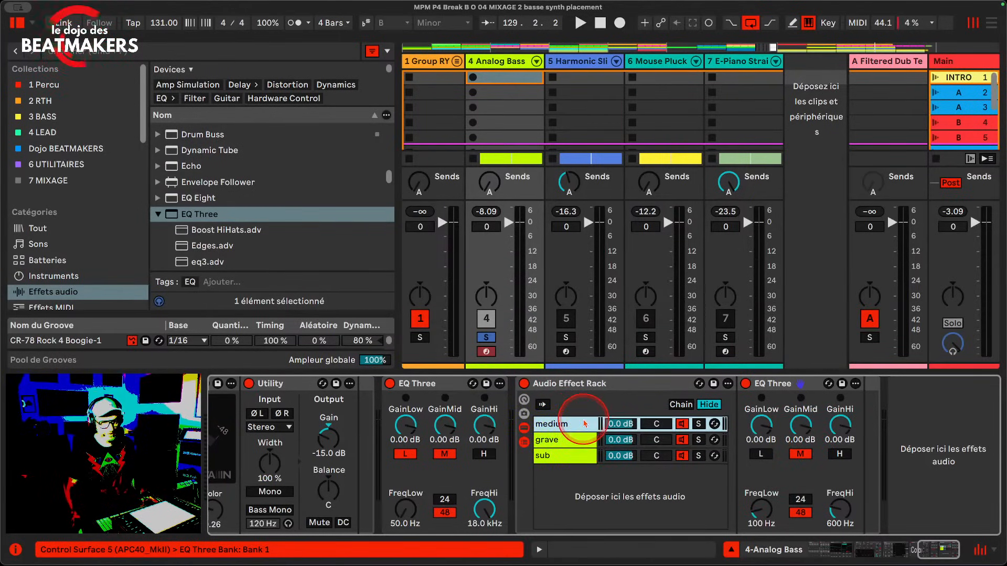
left_click(759, 509)
type("600")
key("Return")
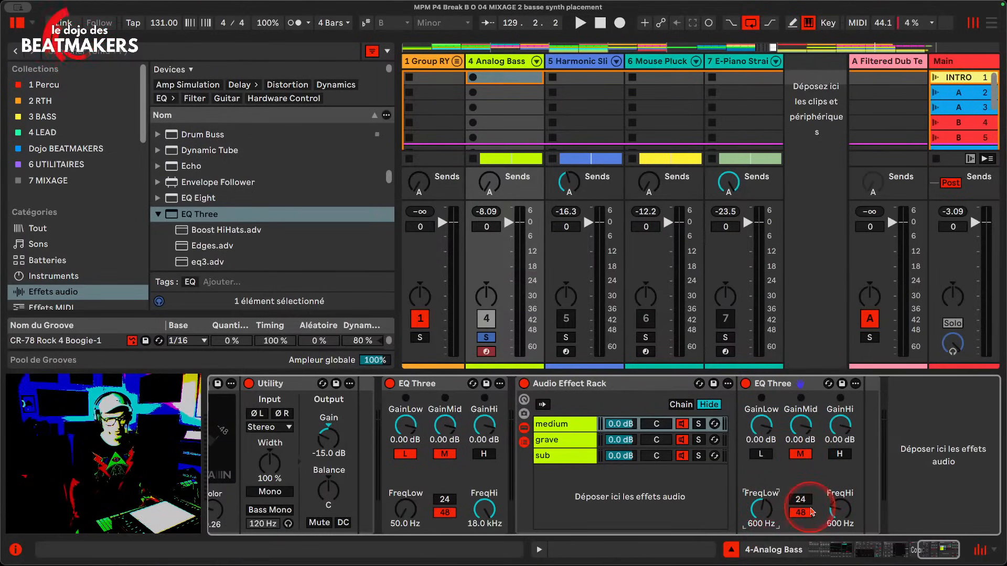
Solo the medium chain during playback, raise its EQ Three FreqHi to 4.00 kHz, and end the solo
left_click(698, 424)
key("space")
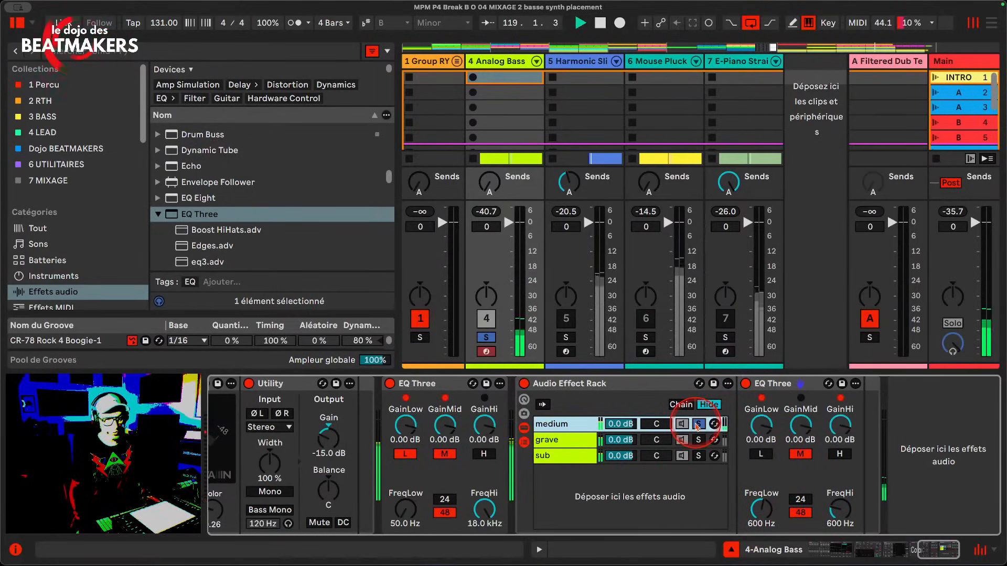
left_click(840, 507)
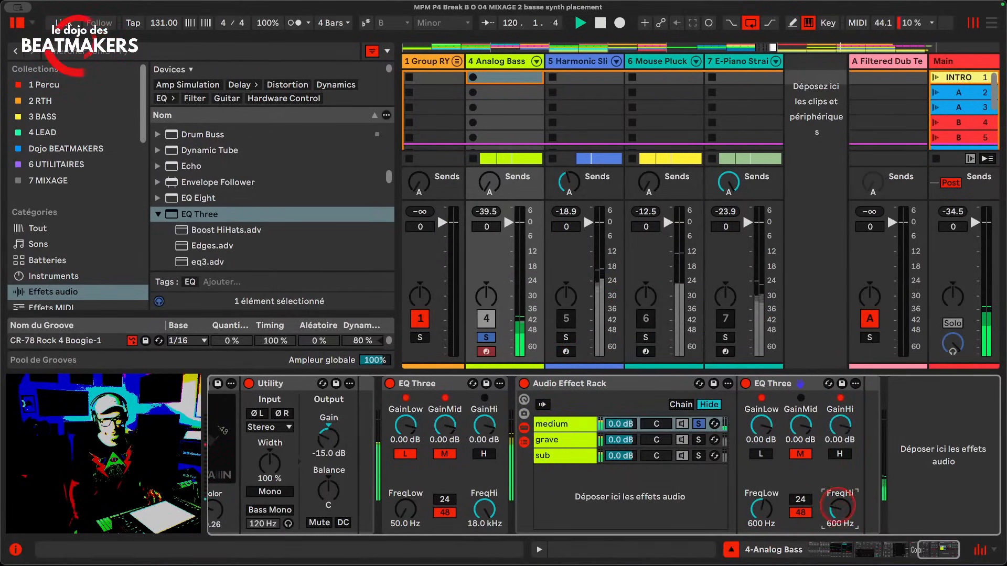
left_click_drag(838, 506, 837, 462)
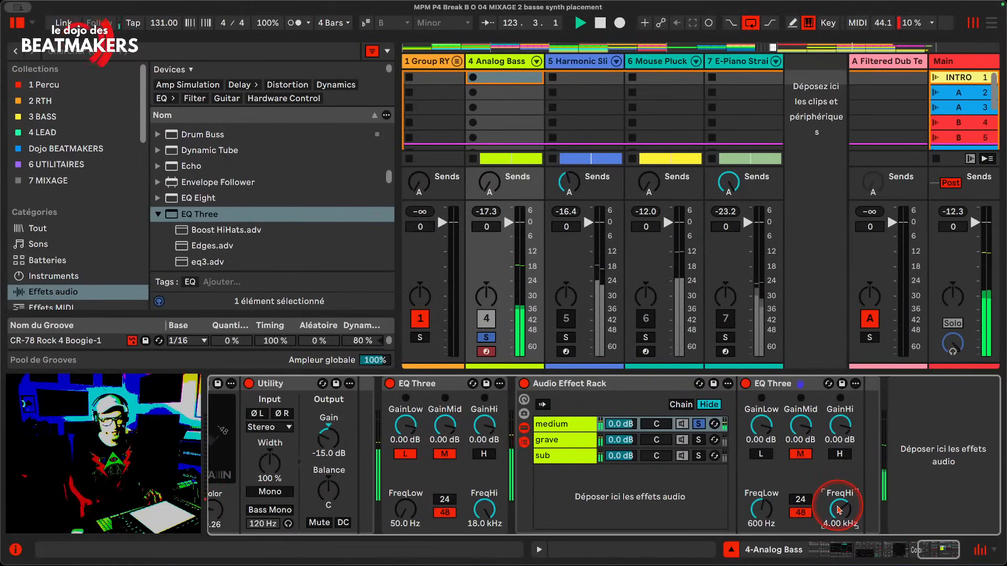
left_click(703, 424)
Duplicate the medium chain and rename the new top chain as aigu
right_click(567, 424)
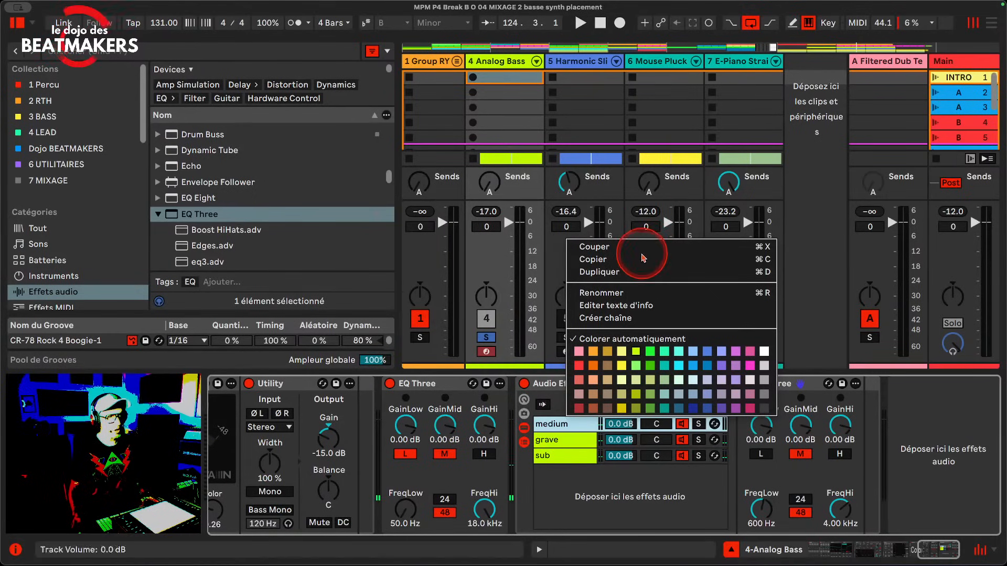
left_click(603, 272)
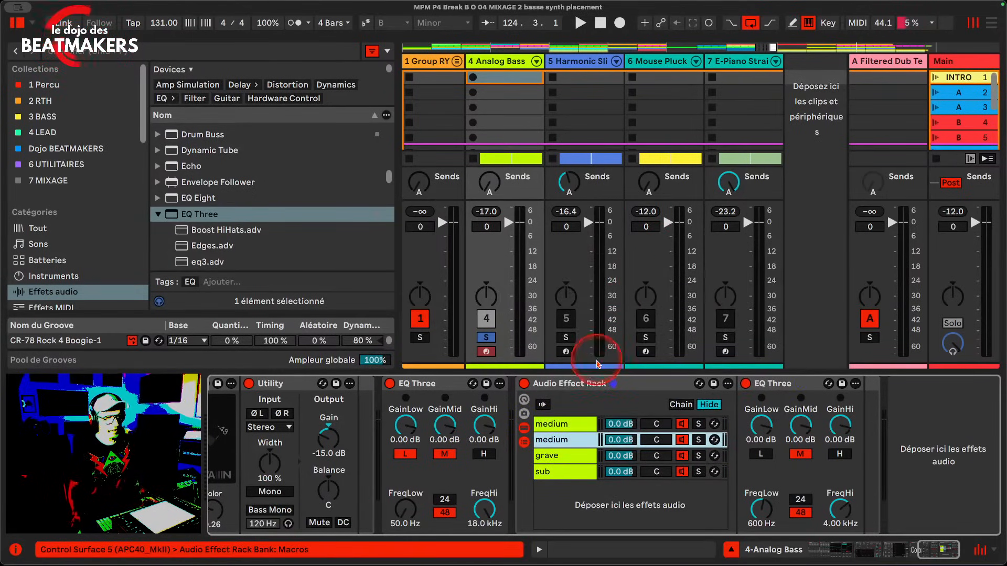
left_click(574, 425)
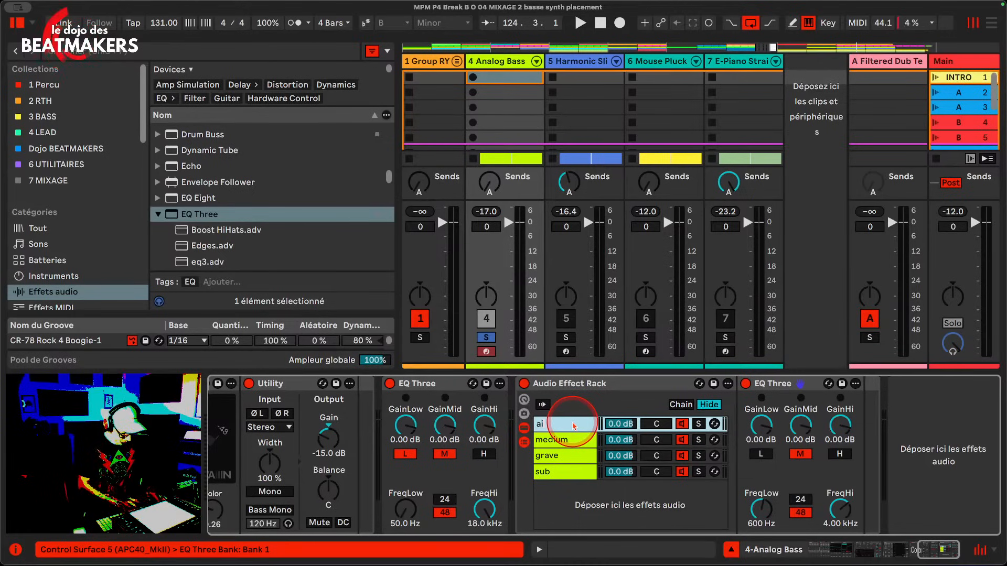
right_click(574, 426)
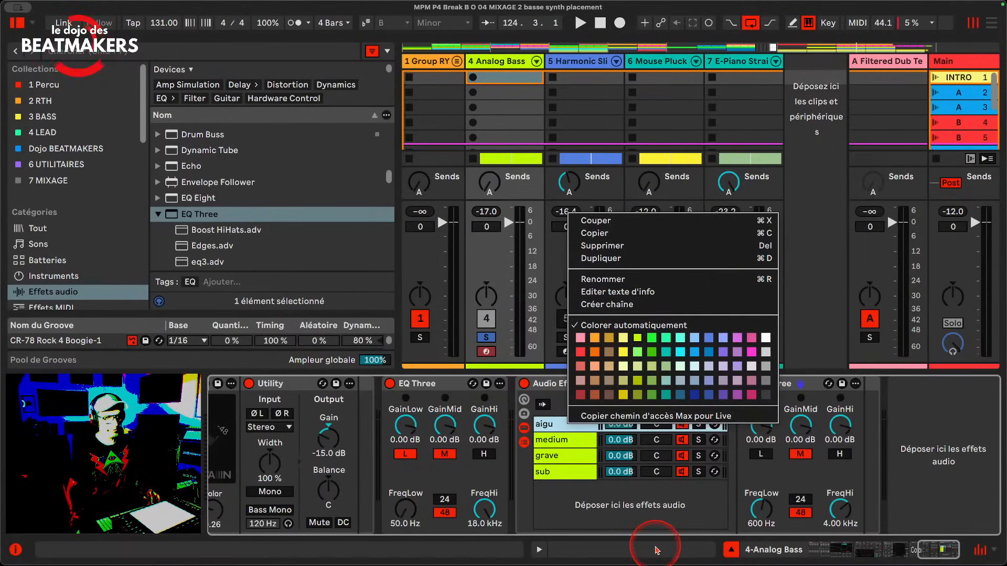
left_click(645, 528)
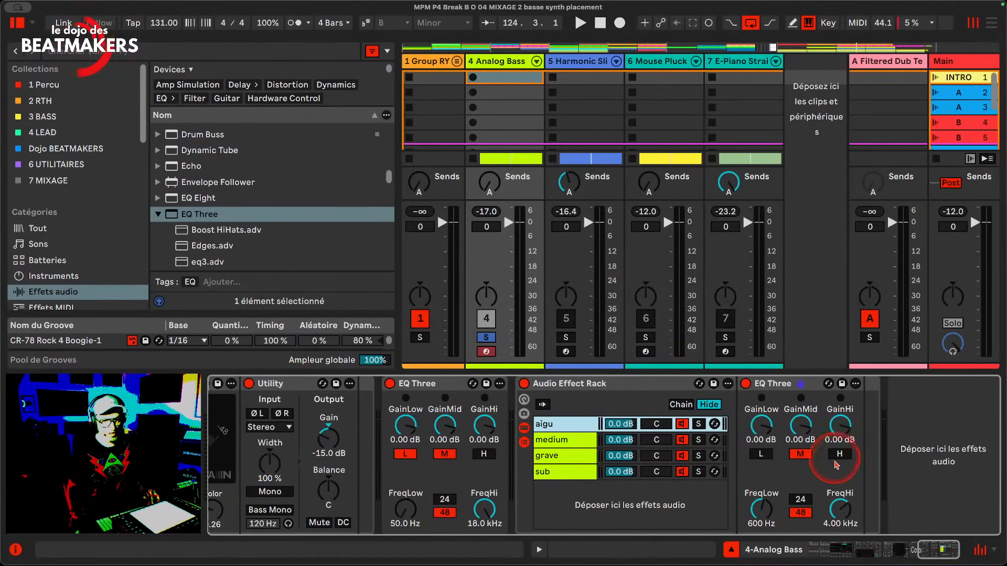
On the aigu chain's EQ Three, switch the mid band off and leave only the high band on
left_click(803, 455)
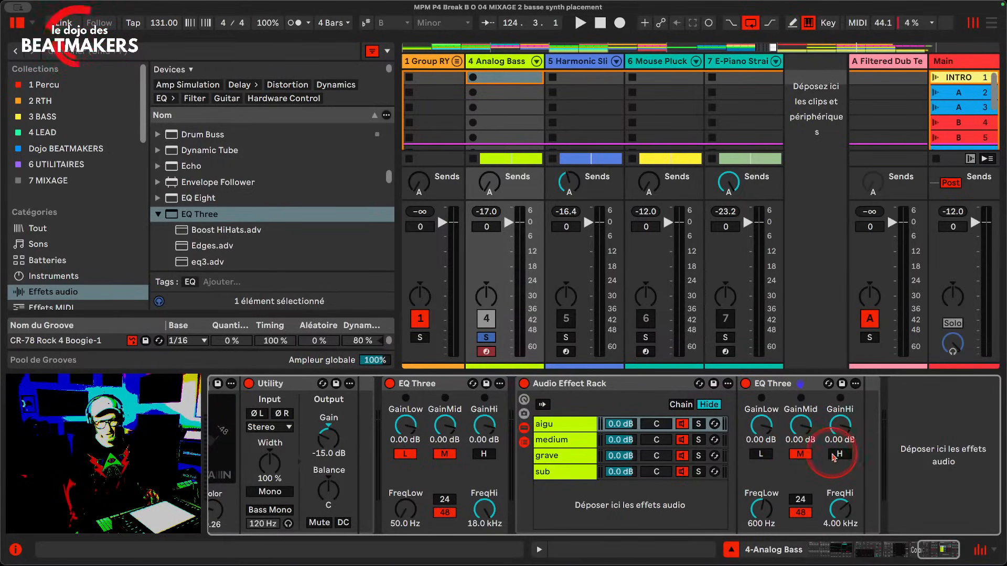
left_click(801, 454)
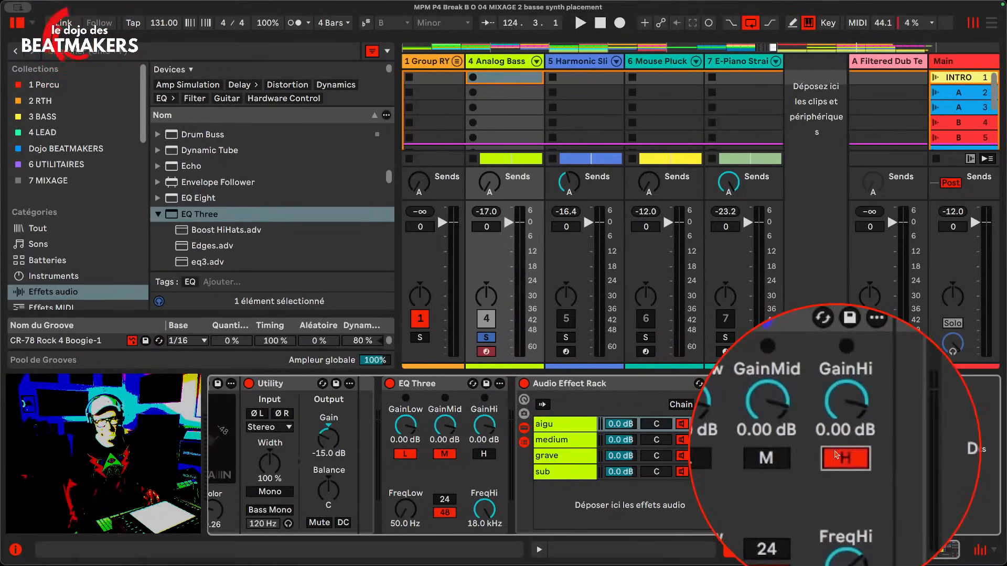
left_click(838, 518)
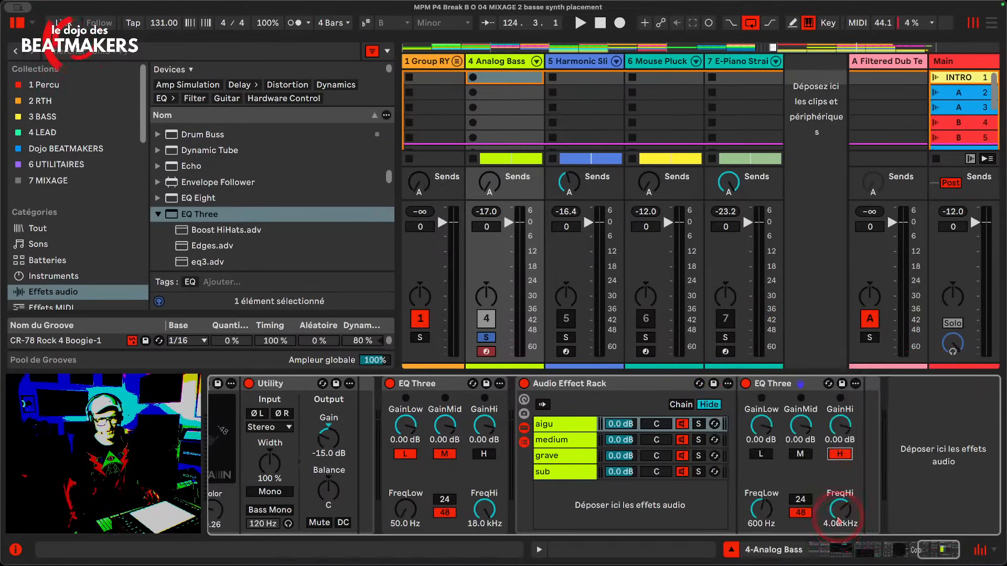
Solo the aigu chain during playback and lower its EQ Three FreqHi to 2.00 kHz
left_click(698, 423)
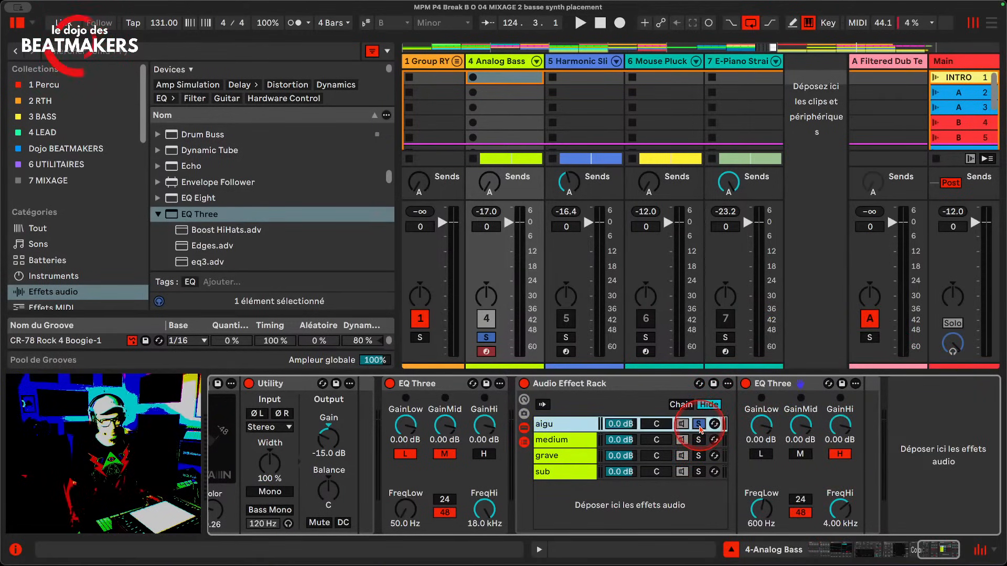
key("space")
left_click_drag(841, 504, 846, 512)
Set FreqHi to 2.00 kHz on the medium chain's EQ Three
left_click(584, 439)
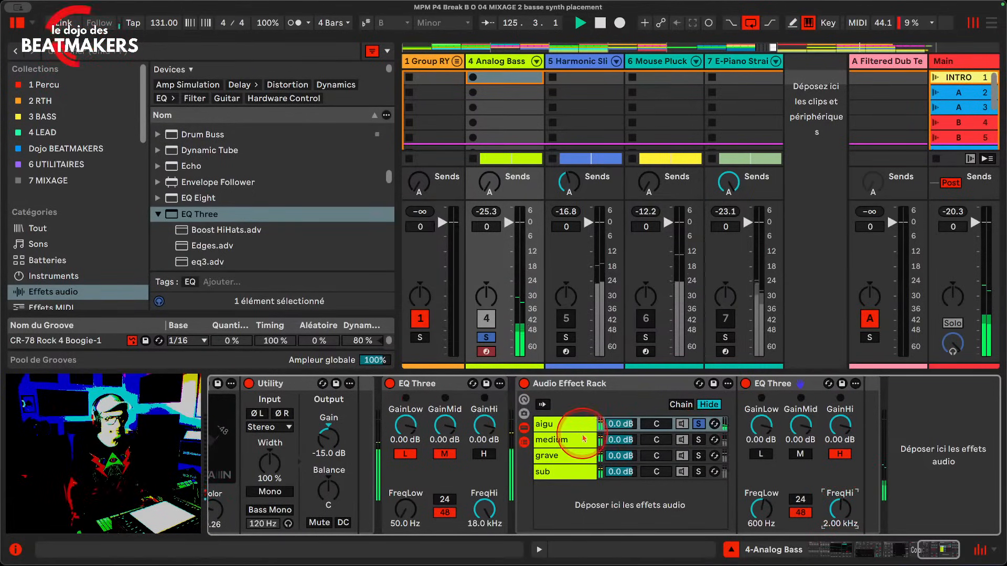
left_click(841, 507)
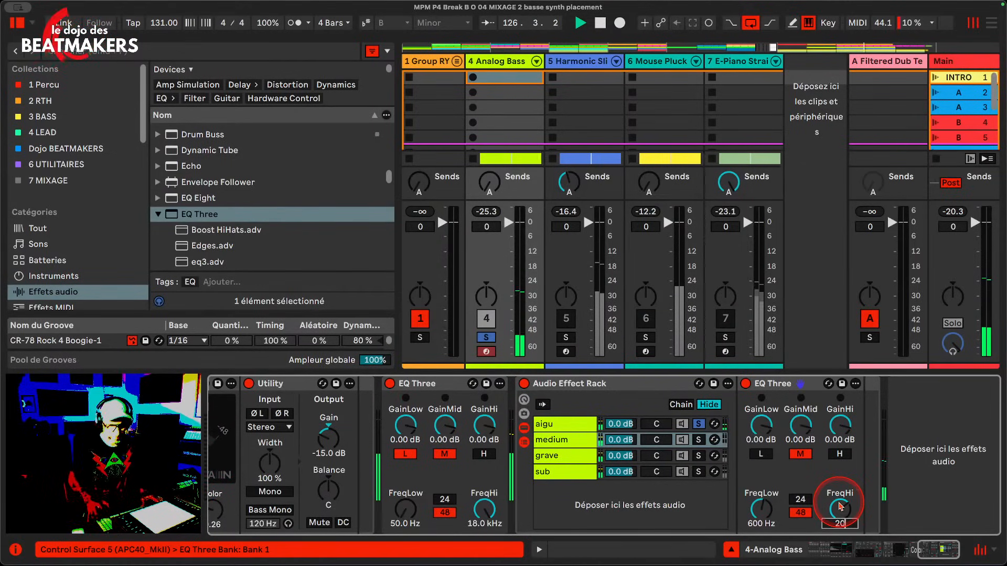
type("20")
key("Return")
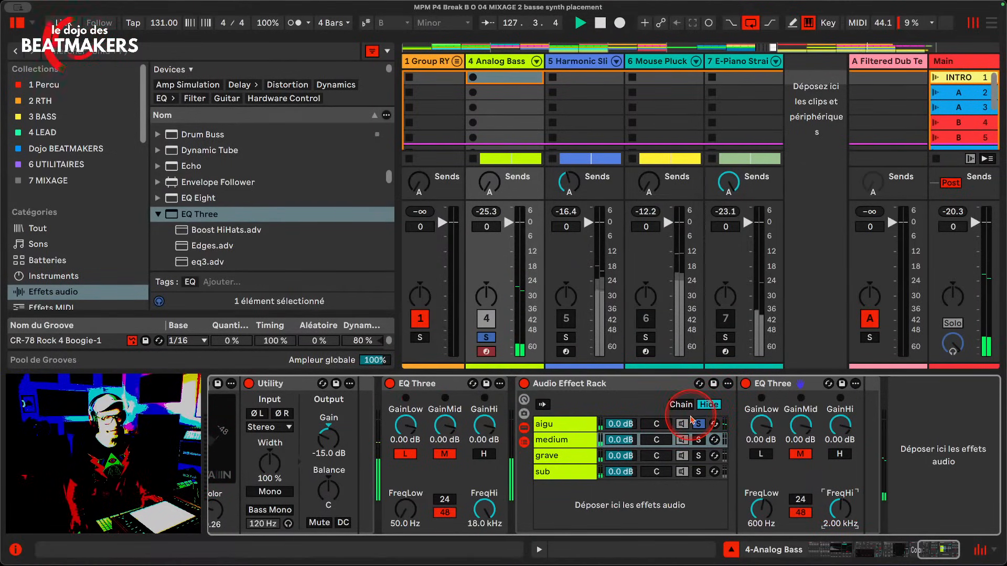
Audition the medium, grave and sub chains by soloing each in turn, and end the solo
left_click(699, 439)
left_click(699, 456)
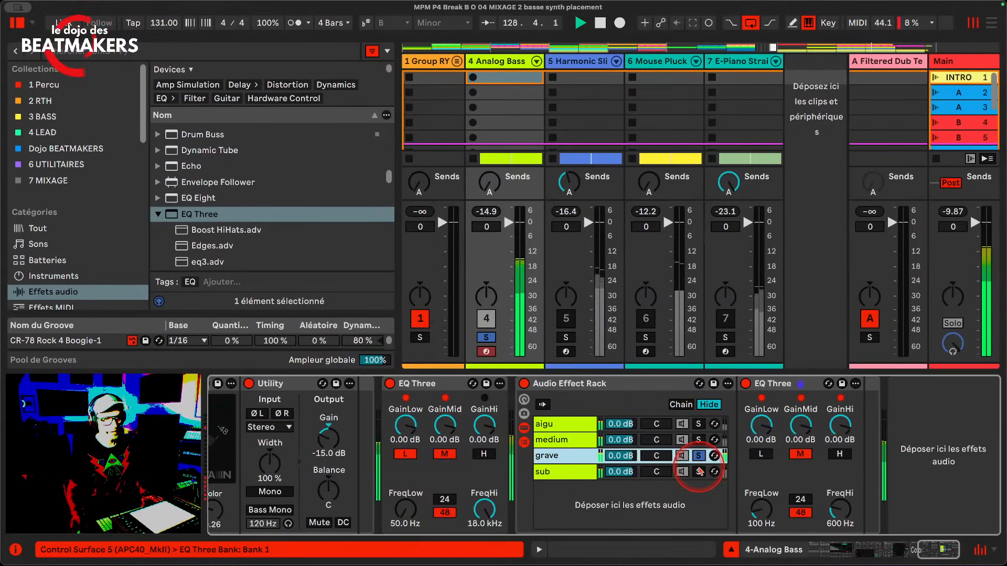
left_click(699, 471)
left_click(699, 472)
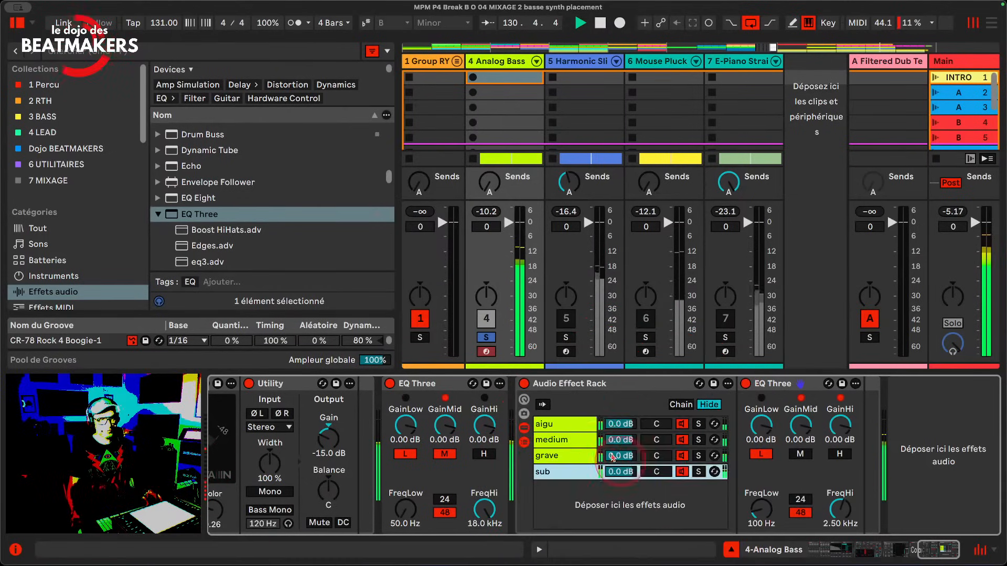
Compare the bass with and without the Audio Effect Rack by repeatedly bypassing it, leave it on, and stop playback
left_click(524, 385)
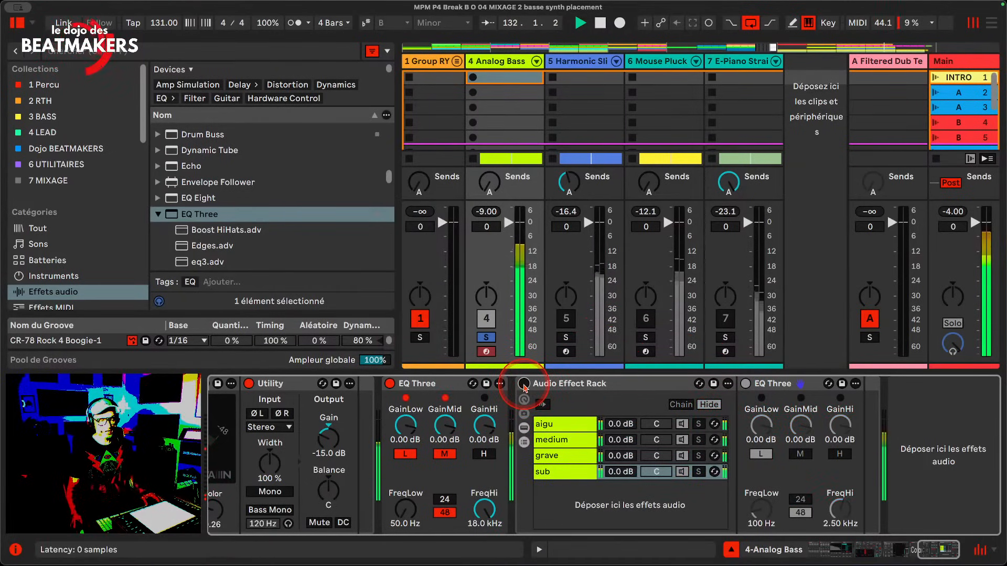
left_click(524, 384)
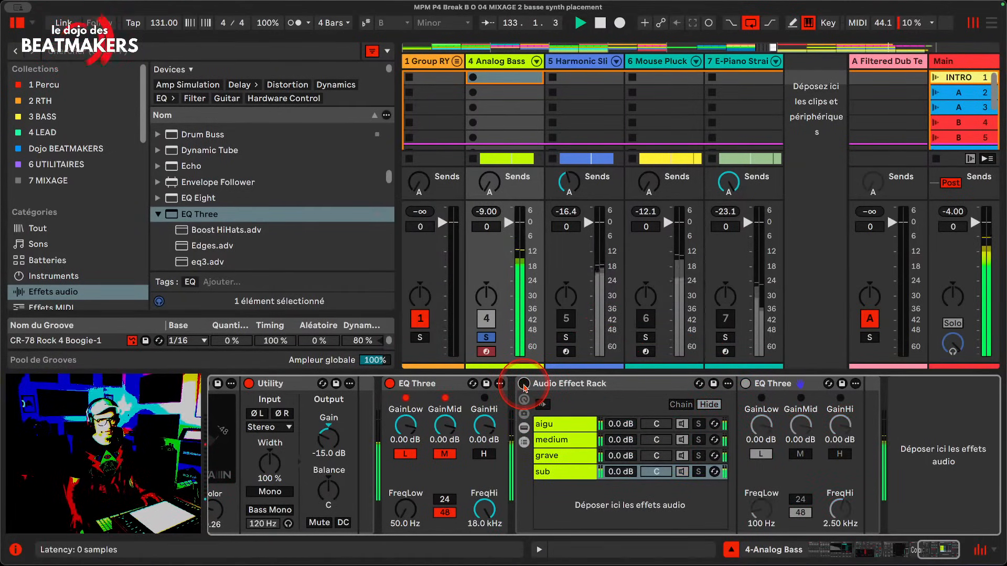
left_click(559, 466)
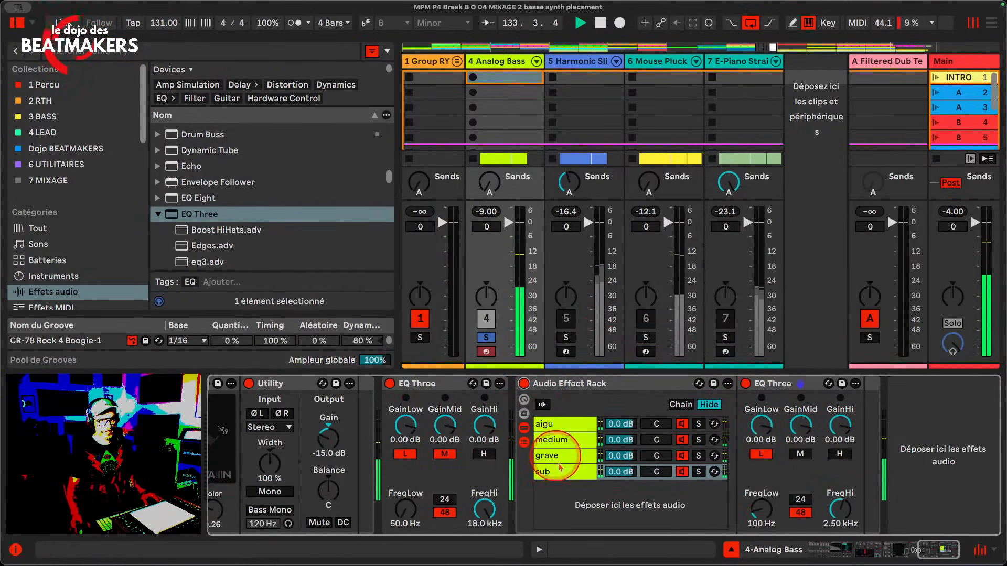
left_click(524, 384)
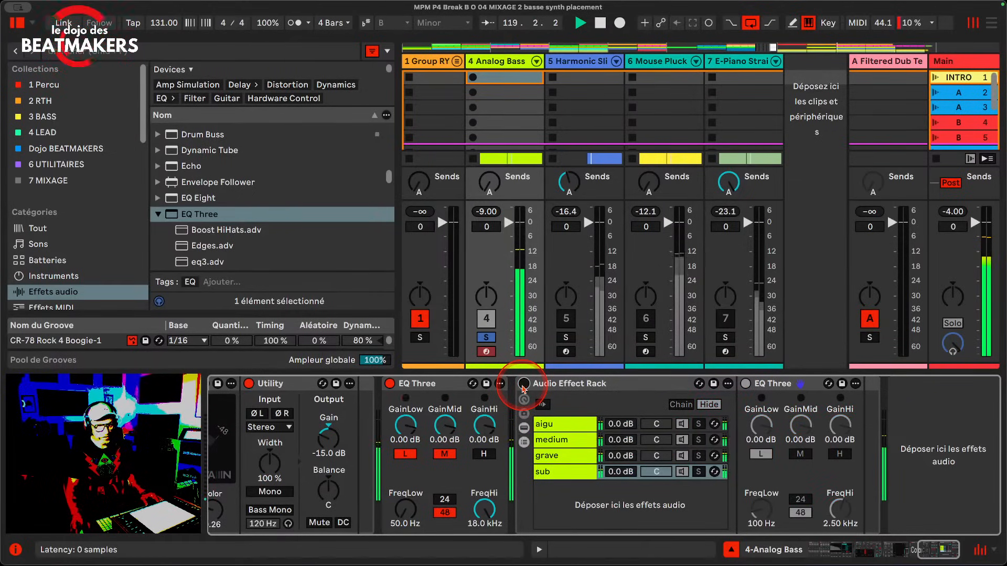
left_click(524, 385)
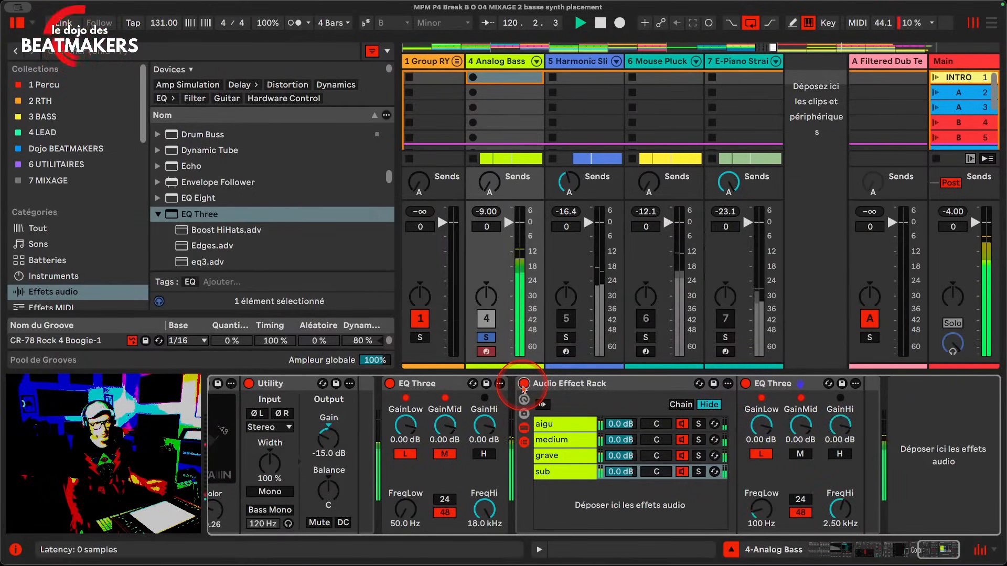
left_click(524, 385)
left_click(524, 384)
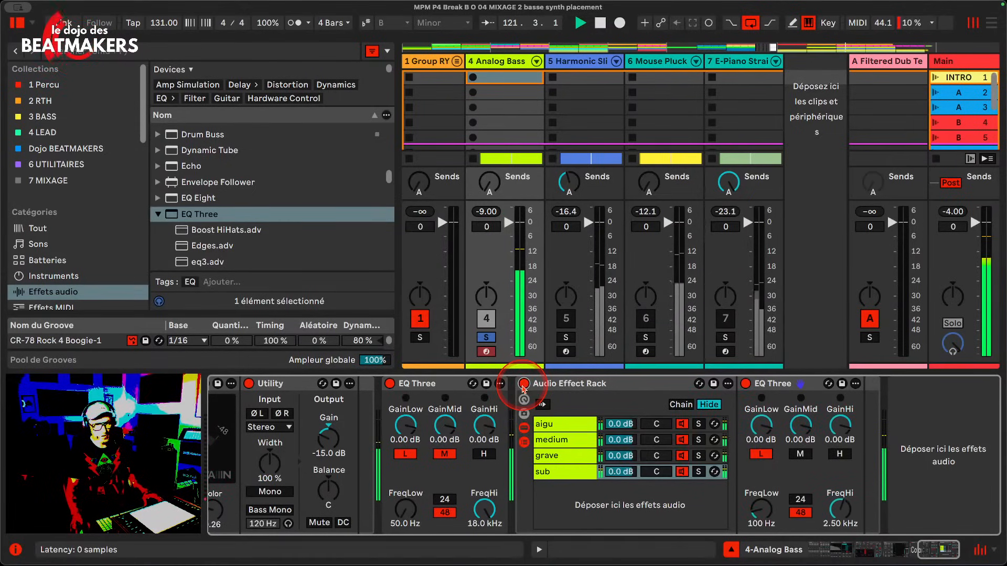
left_click(524, 385)
left_click(524, 384)
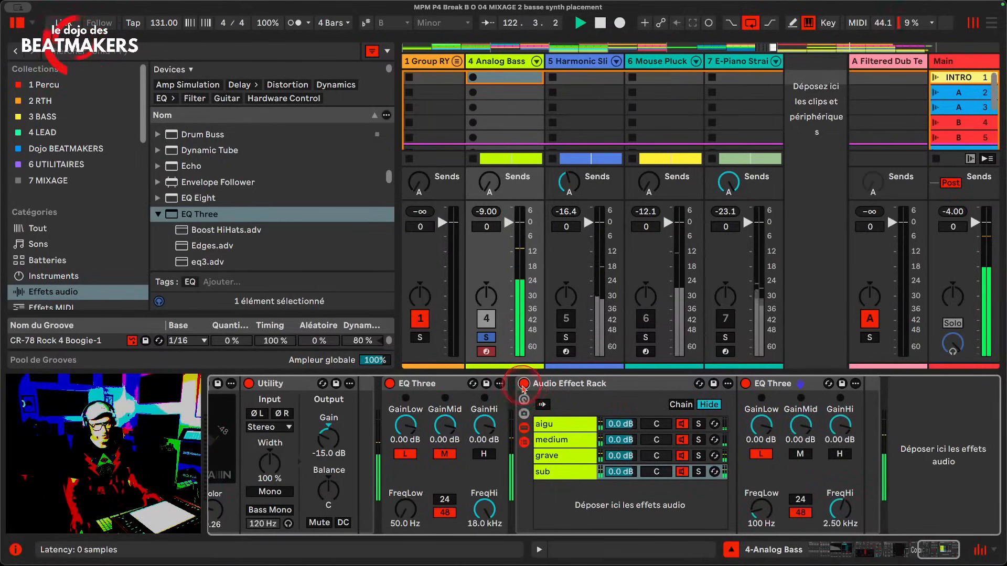
left_click(523, 386)
left_click(523, 386)
key("space")
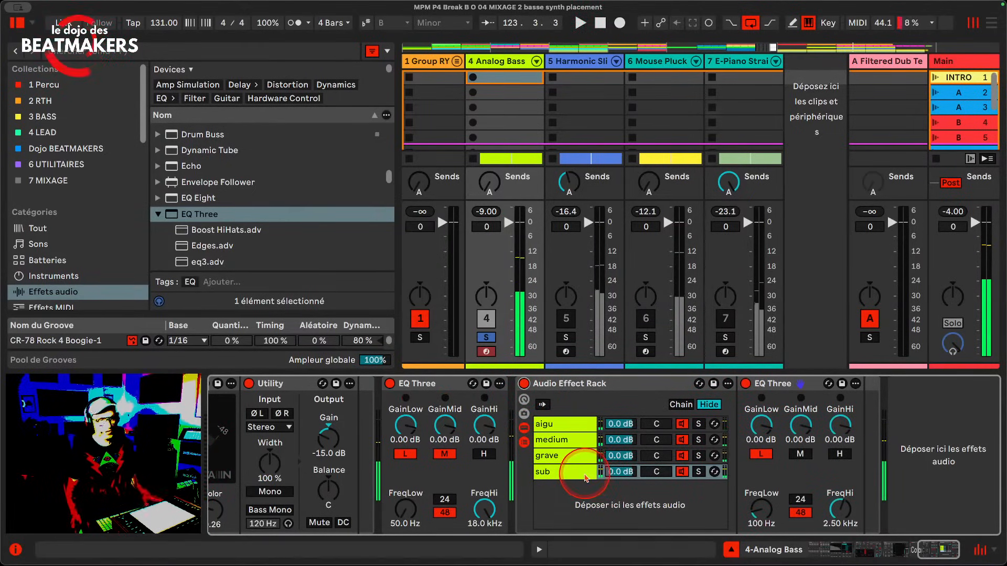
Examine the EQ Three band and crossover settings of the sub, grave, medium and aigu chains in the Audio Effect Rack
left_click(580, 474)
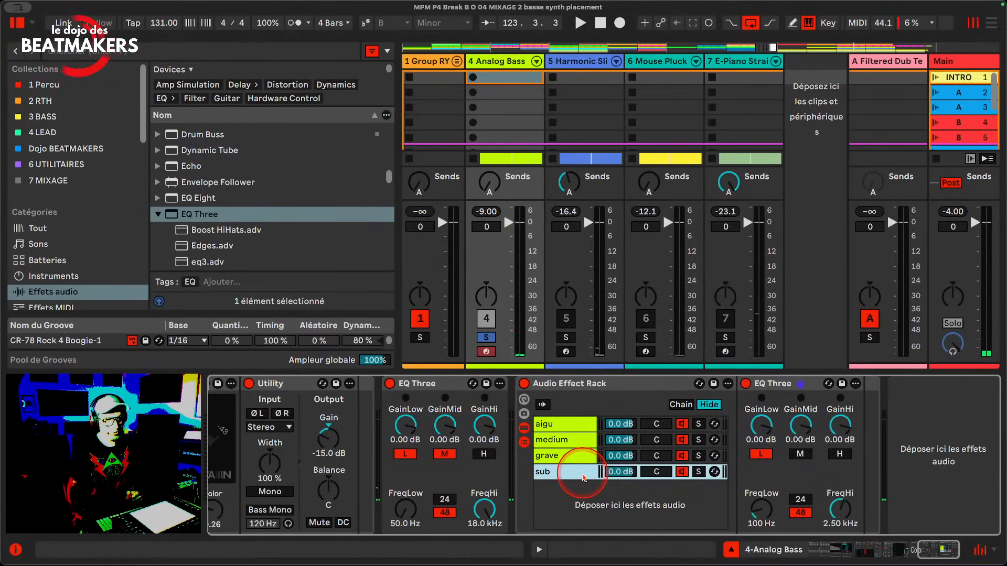
left_click(580, 458)
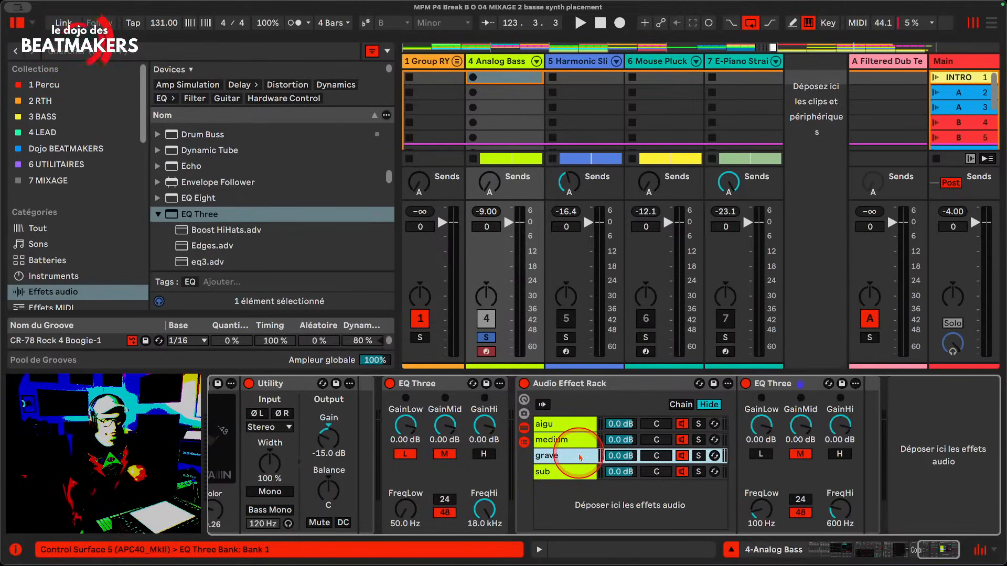
left_click(582, 441)
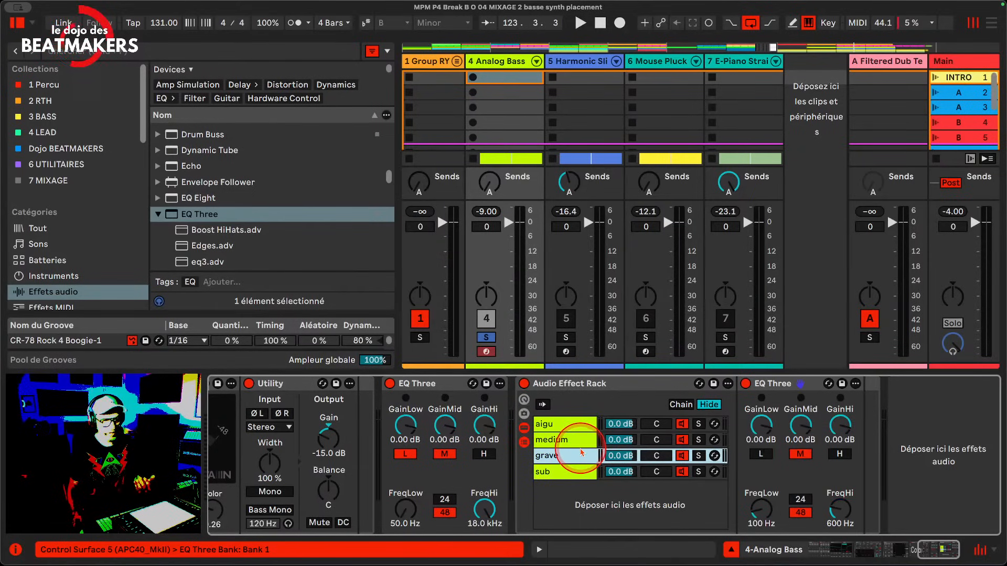
left_click(580, 458)
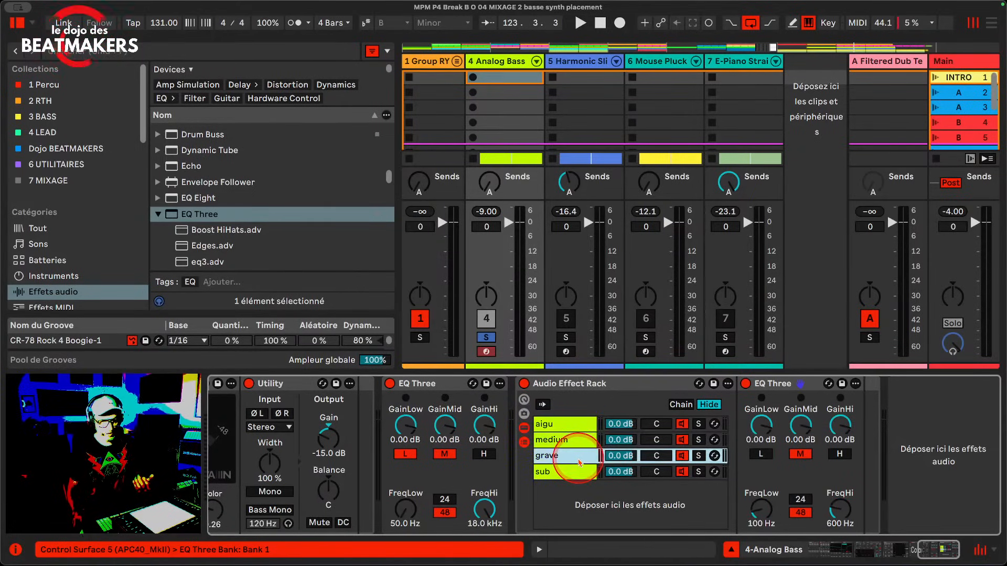
left_click(579, 444)
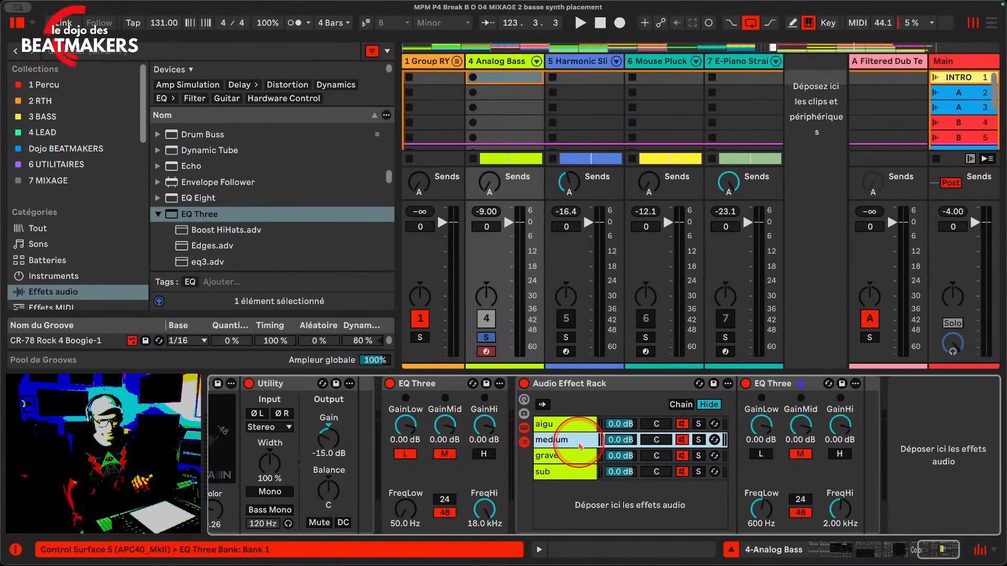
left_click(576, 458)
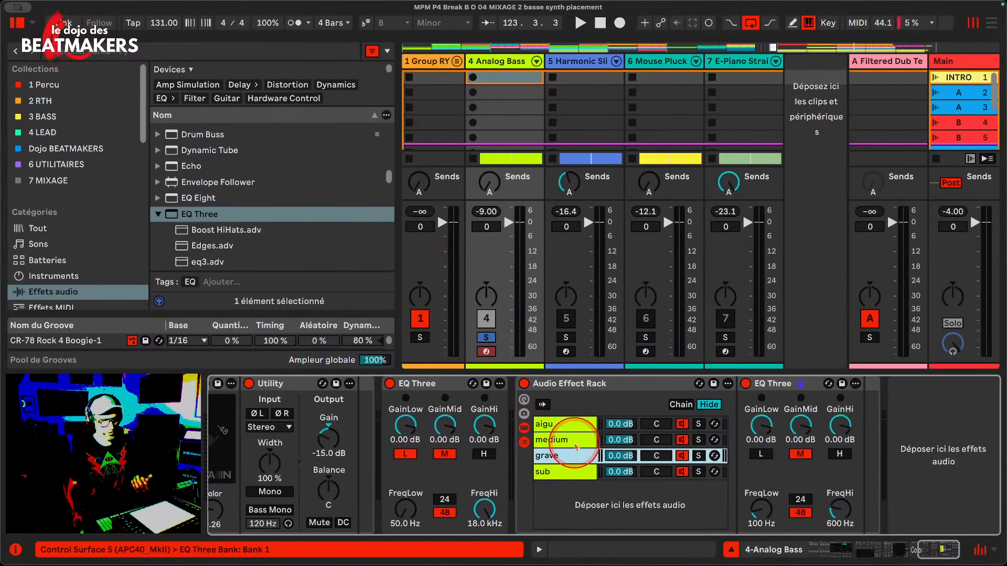
left_click(574, 442)
left_click(569, 427)
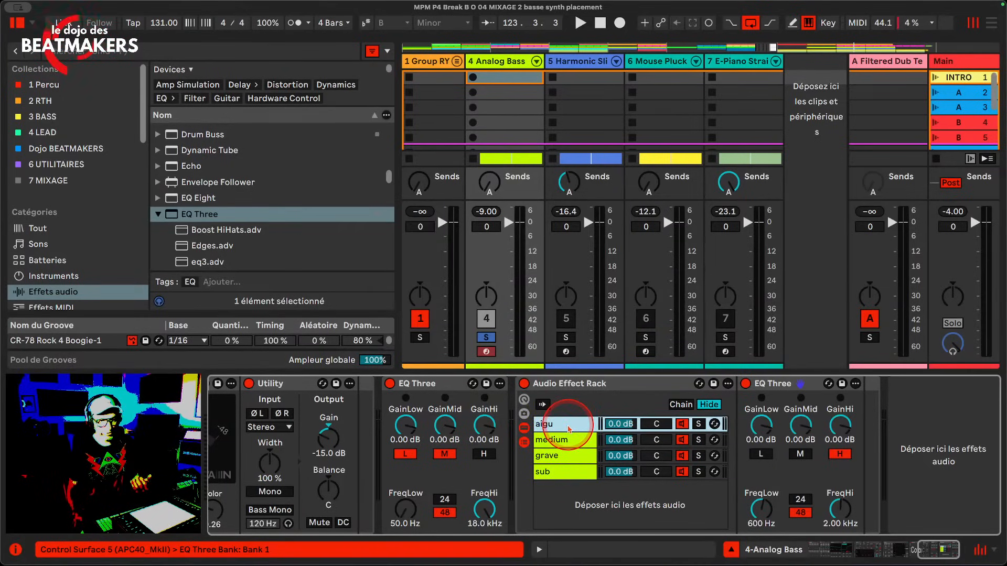
left_click(571, 471)
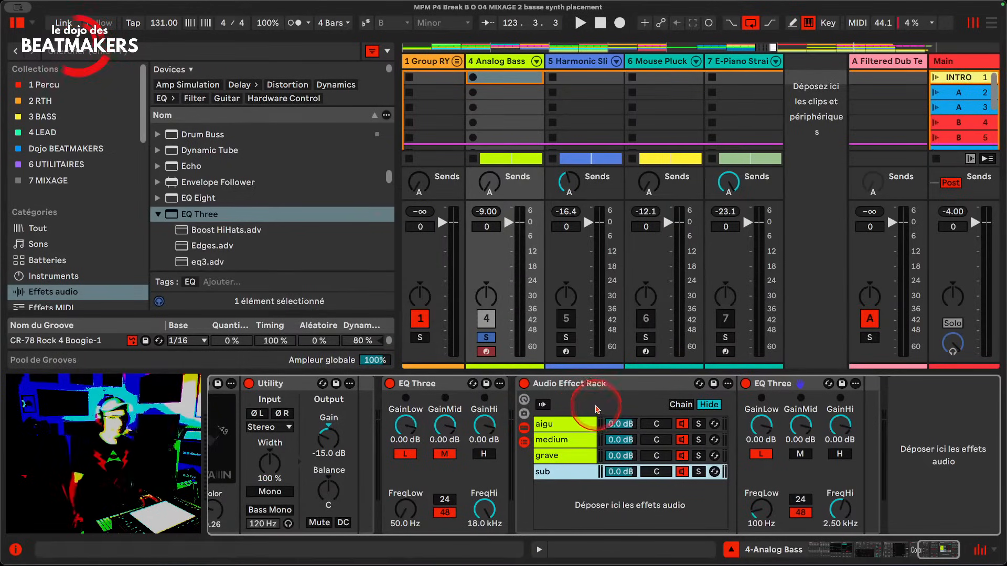
Deactivate the grave, medium and aigu chains in the Audio Effect Rack, leaving only the sub chain active
left_click(628, 387)
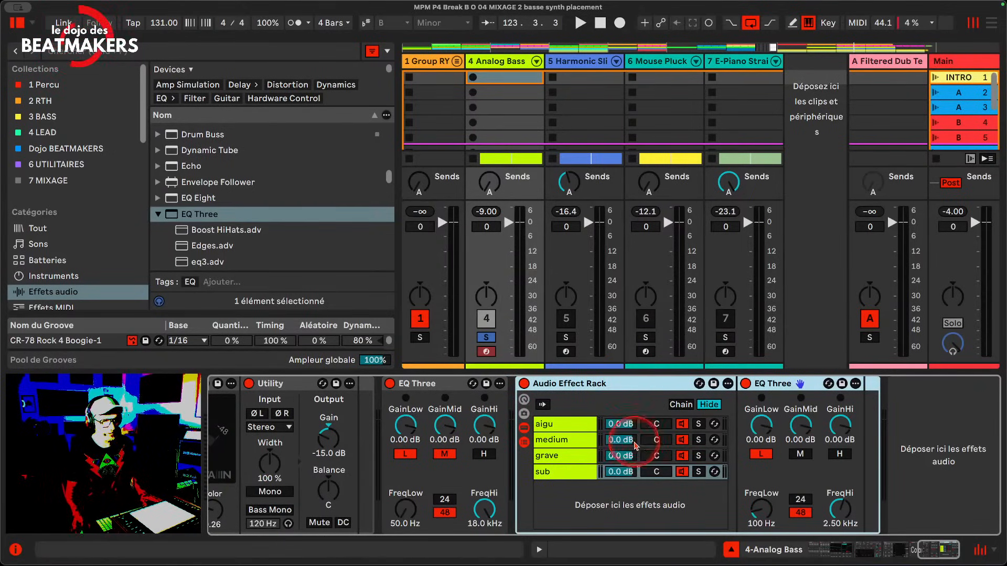
left_click(681, 456)
left_click(681, 440)
left_click(681, 423)
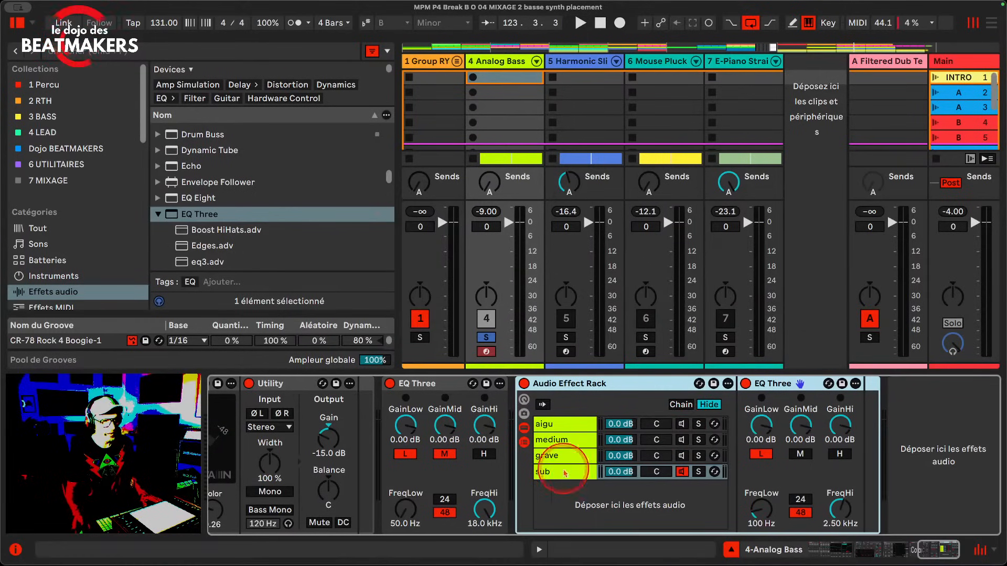
Add a Compressor after the EQ Three in the sub chain
left_click(545, 472)
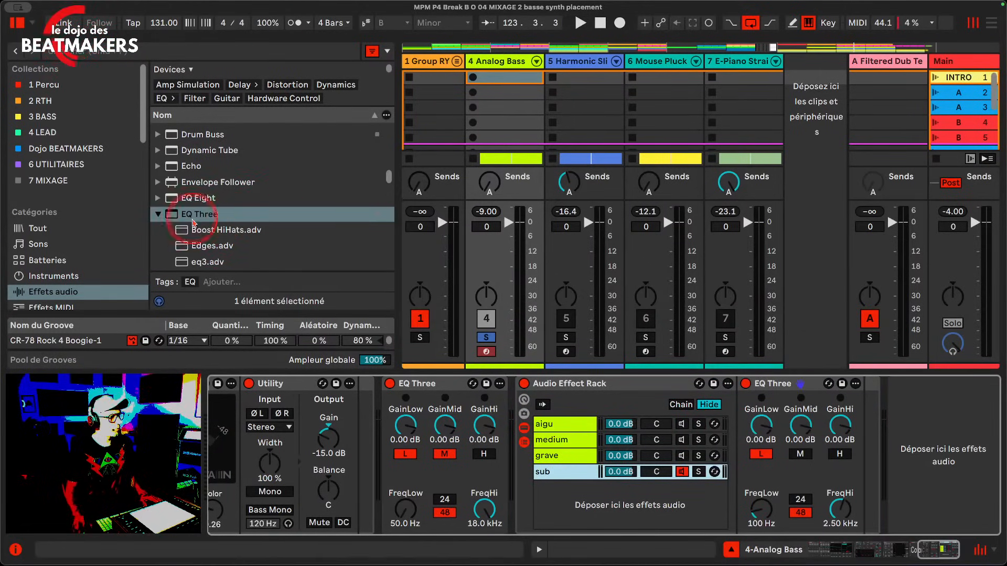
left_click(171, 212)
scroll(247, 207, "up", 5)
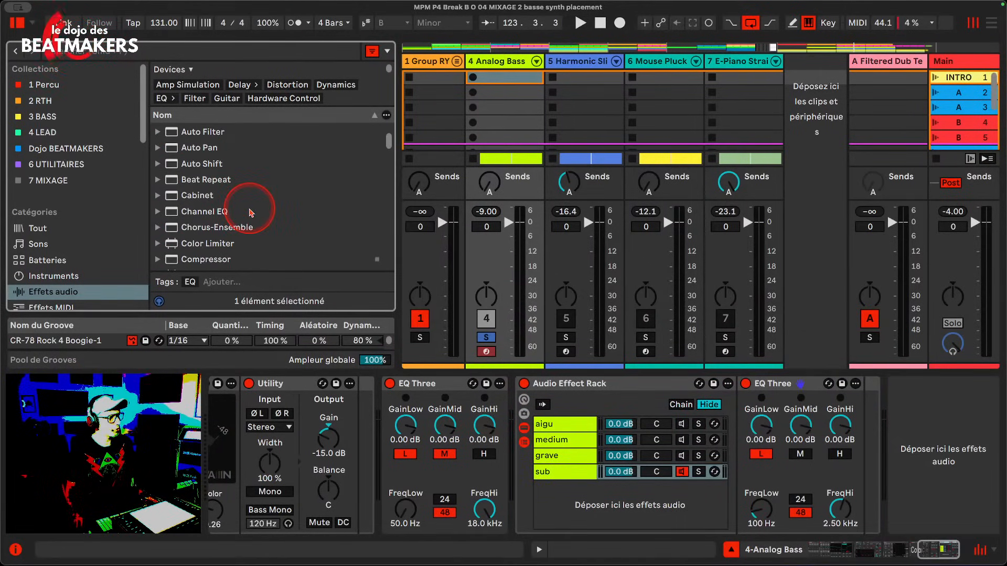
scroll(221, 219, "down", 2)
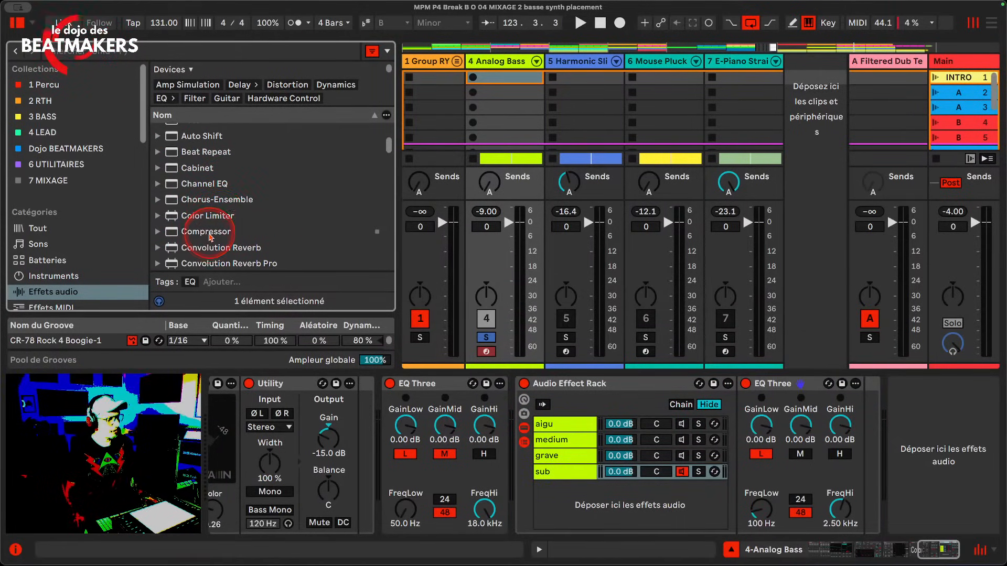
left_click_drag(206, 231, 860, 464)
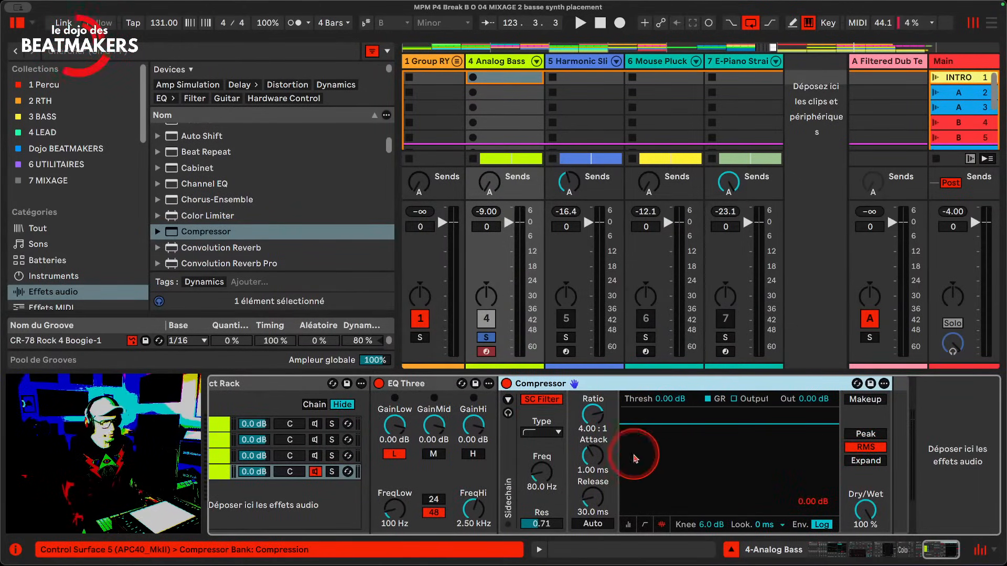
Set the sub chain Compressor's attack to 147 ms and, in the transfer curve view during playback, its threshold to -29.0 dB
left_click_drag(591, 459, 592, 445)
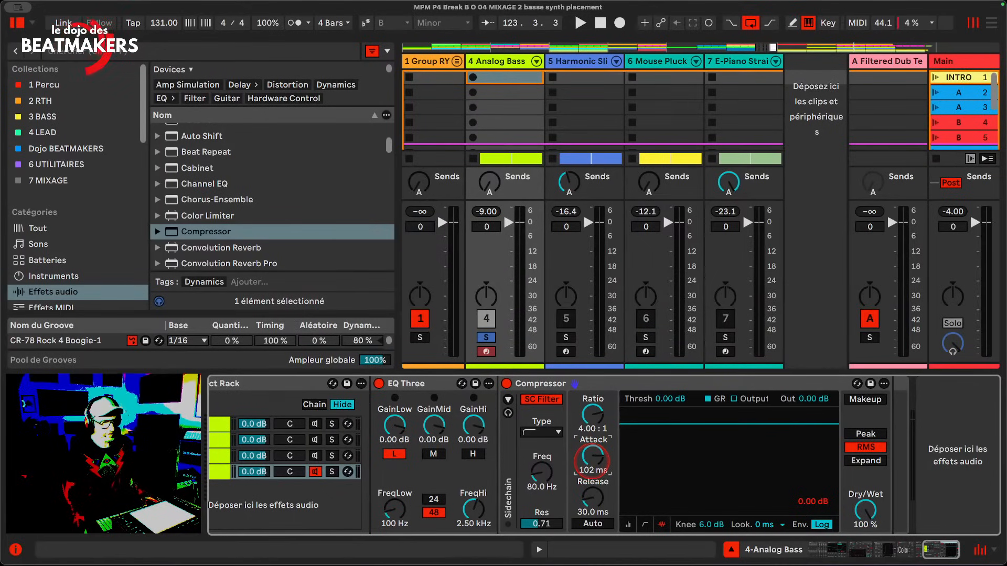
left_click(645, 525)
key("space")
mouse_move(649, 423)
left_mouse_down()
mouse_move(649, 474)
mouse_move(649, 429)
mouse_move(649, 439)
left_mouse_up()
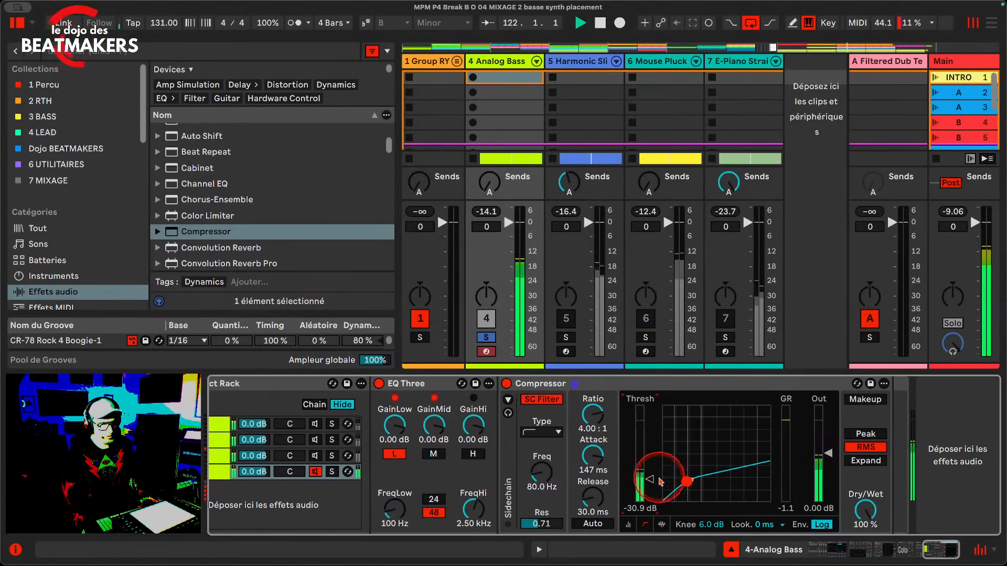
left_click_drag(651, 479, 653, 483)
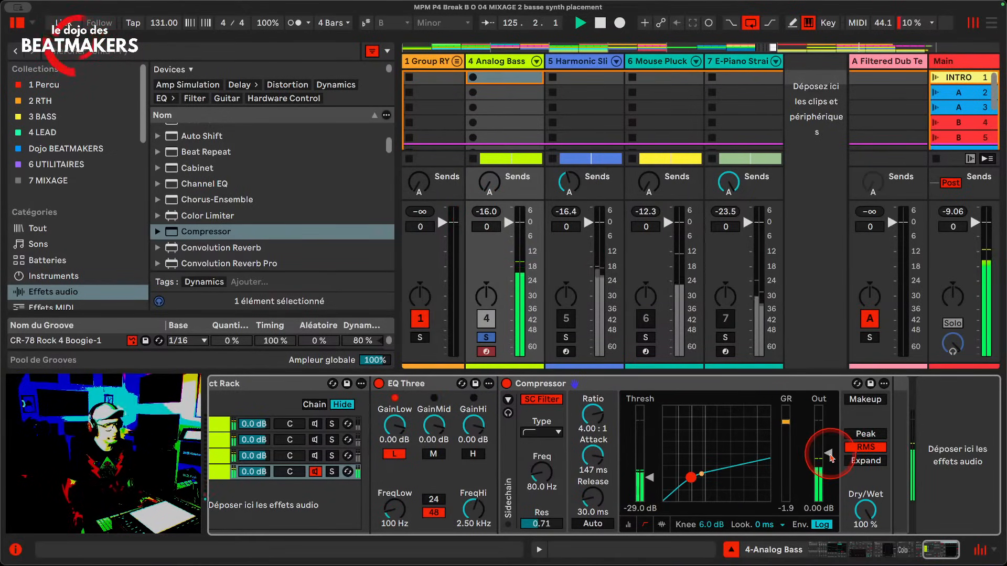
Unsolo the Analog Bass track, set the Compressor's output gain to 3.00 dB, and reset the track's peak level before stopping playback
left_click_drag(830, 456, 828, 450)
left_click(487, 337)
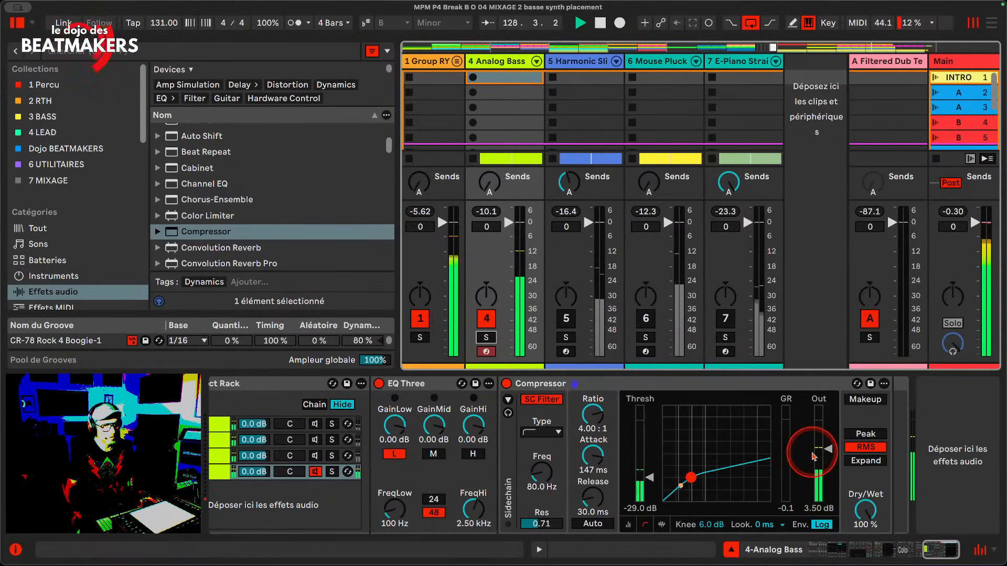
left_click_drag(826, 453, 826, 456)
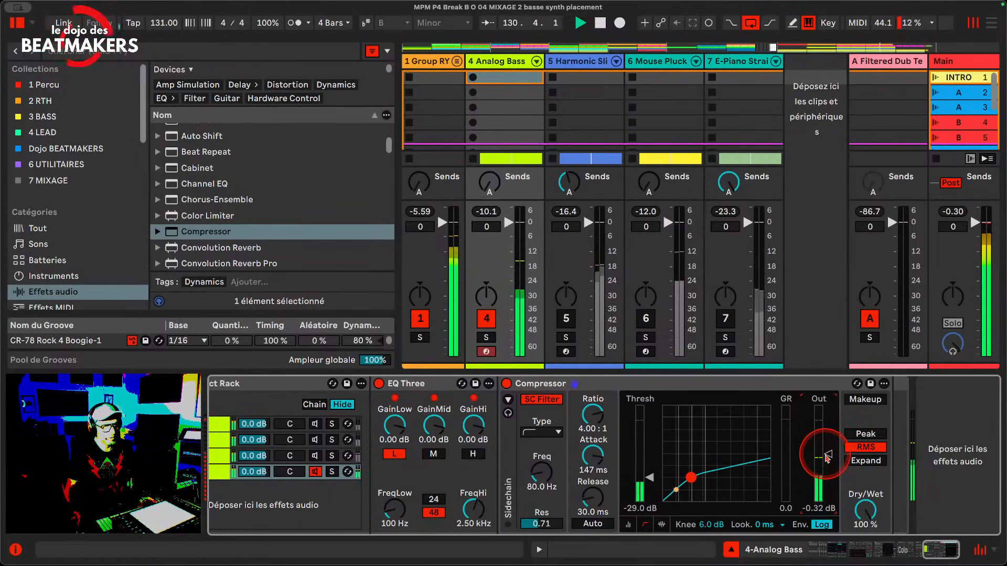
left_click_drag(827, 458, 826, 450)
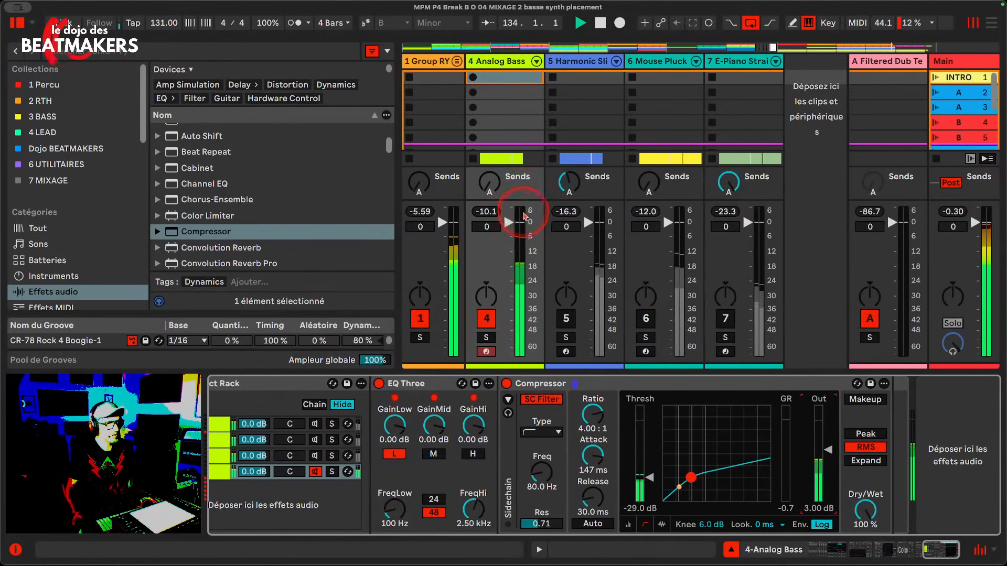
left_click(492, 214)
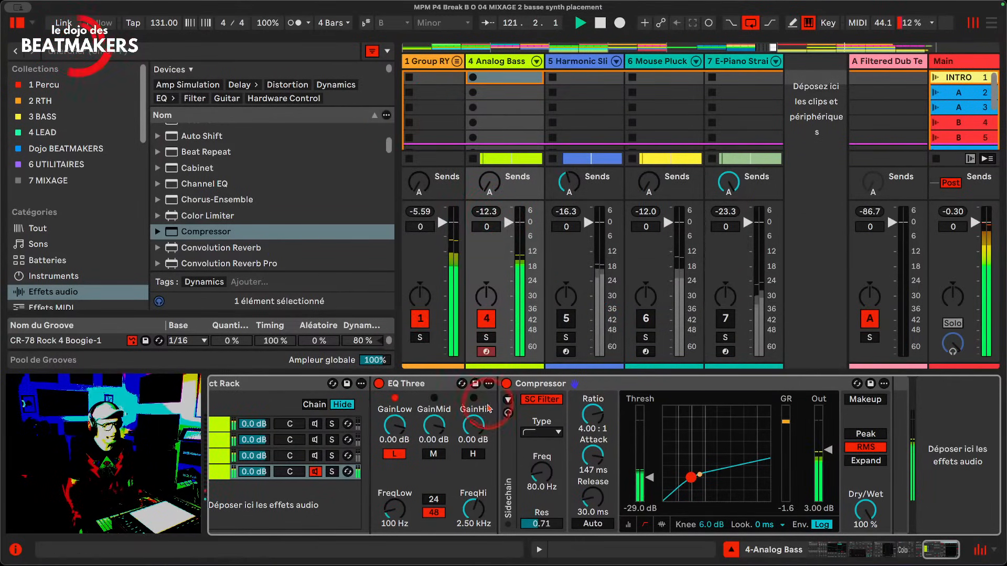
key("space")
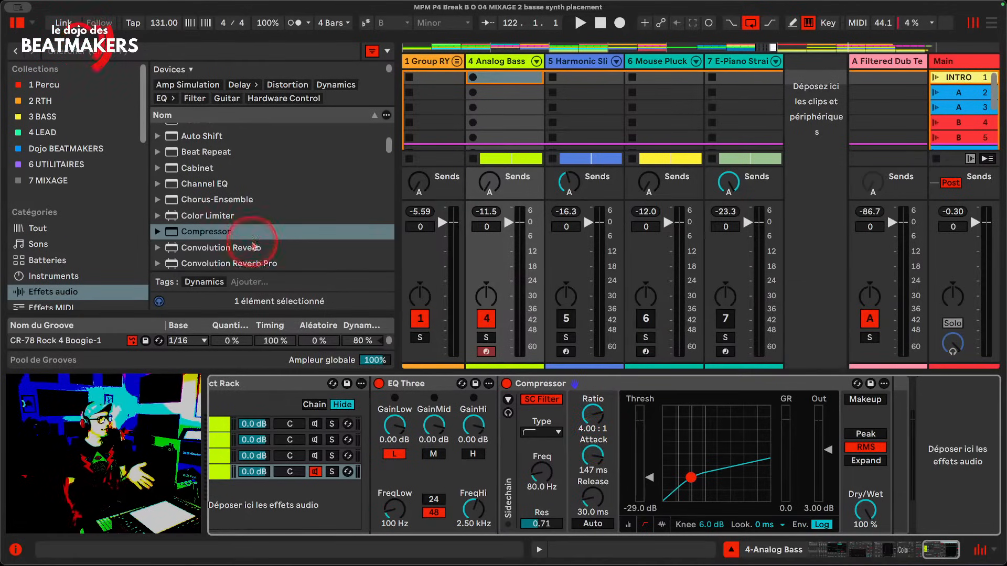
Add a second Compressor after the first one in the sub chain
left_click(217, 237)
left_click(886, 428)
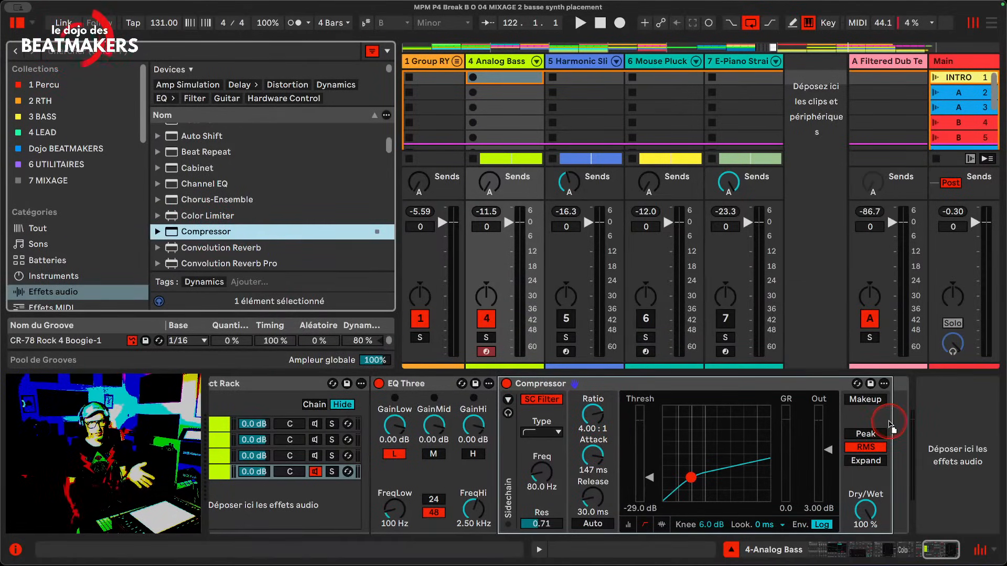
left_click_drag(889, 421, 895, 421)
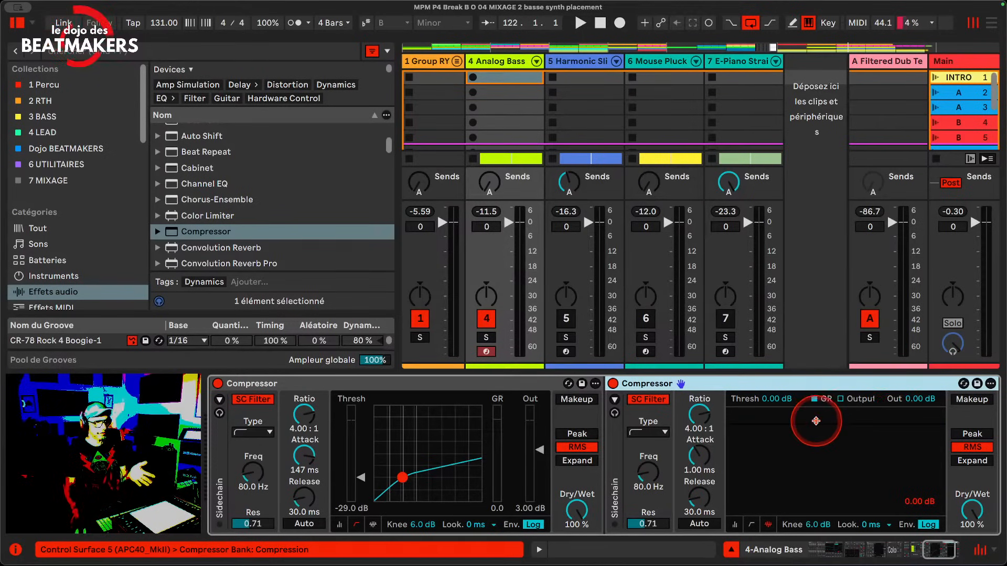
scroll(819, 424, "left", 5)
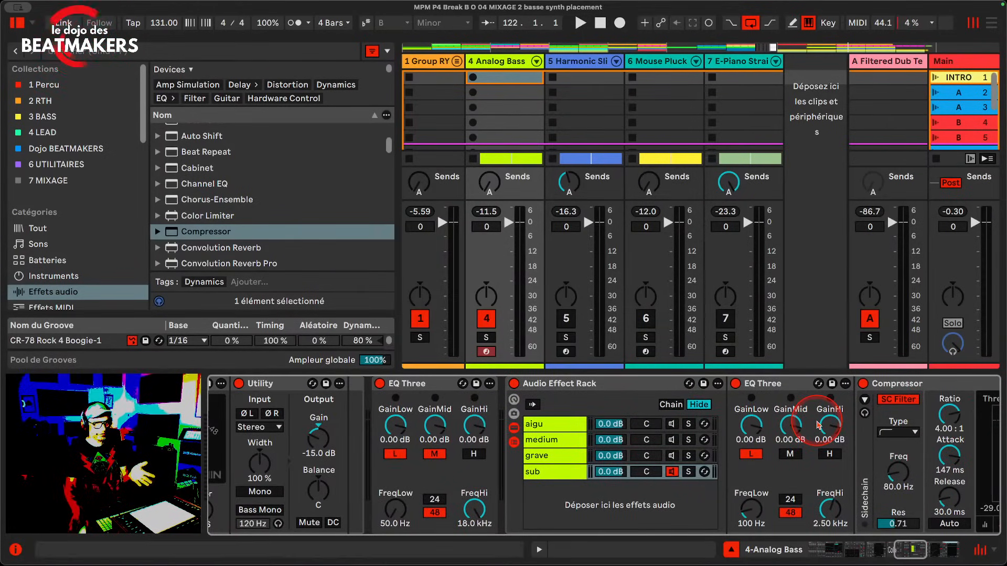
scroll(818, 424, "right", 8)
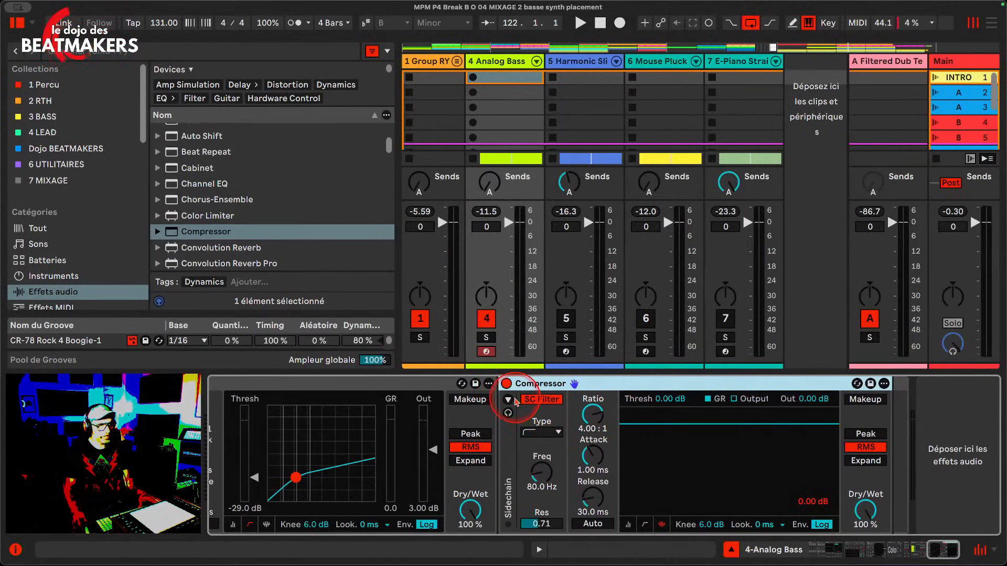
Expand the second Compressor's sidechain section and enable the external sidechain with 2-Melt Kit as source
left_click(509, 400)
left_click(511, 401)
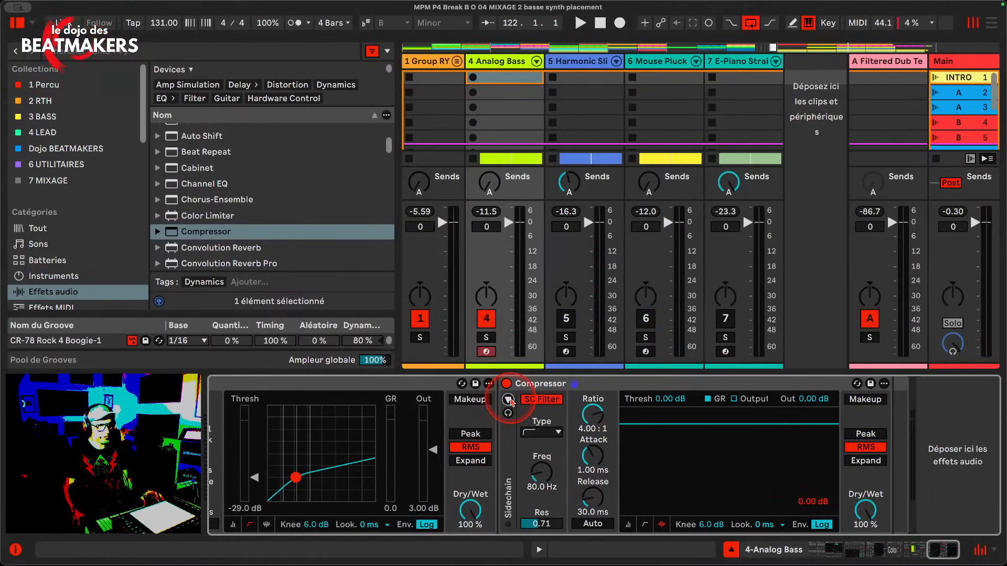
left_click(510, 401)
left_click(511, 401)
left_click(509, 400)
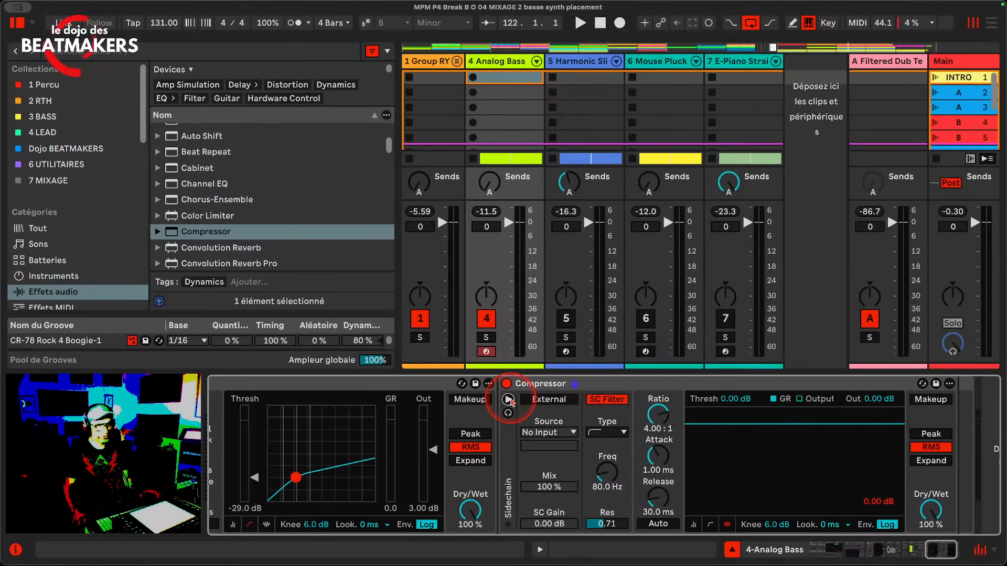
left_click(559, 400)
left_click(555, 432)
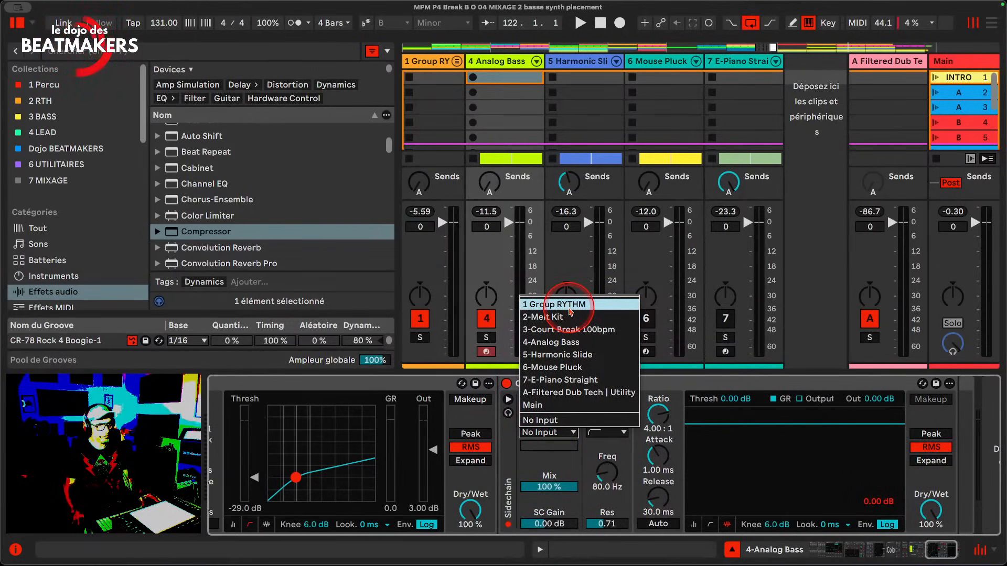
left_click(566, 317)
Start playback and set the sidechain tap point to the Melt Kit's Kick Taka Cut Thru, Pre FX
left_click(548, 446)
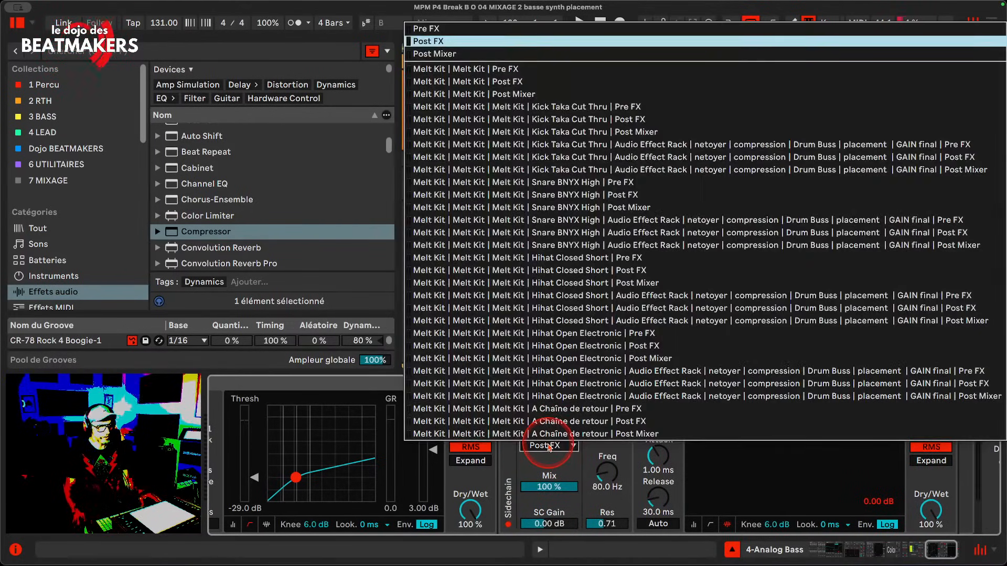
left_click(549, 447)
key("space")
left_click(549, 446)
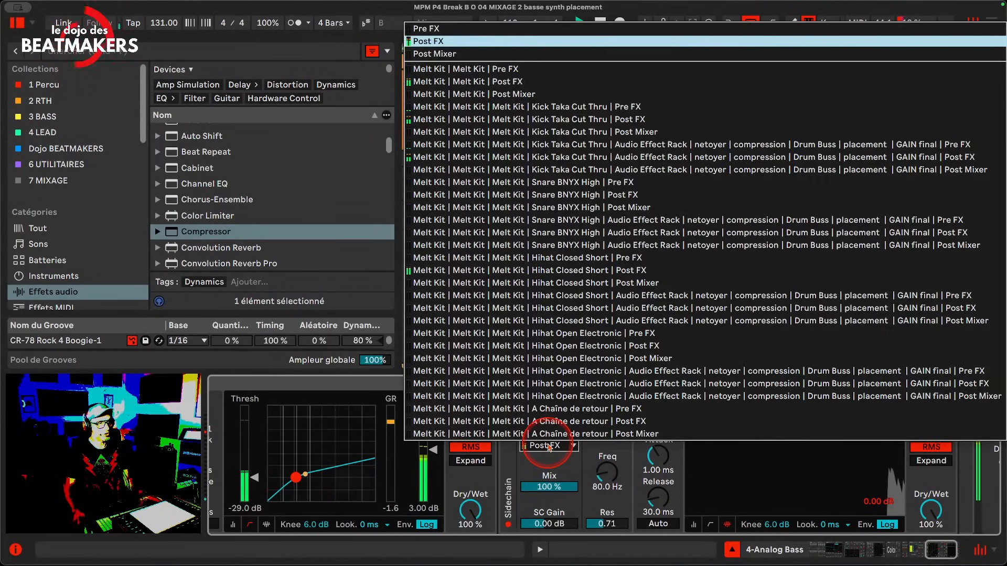
left_click(565, 108)
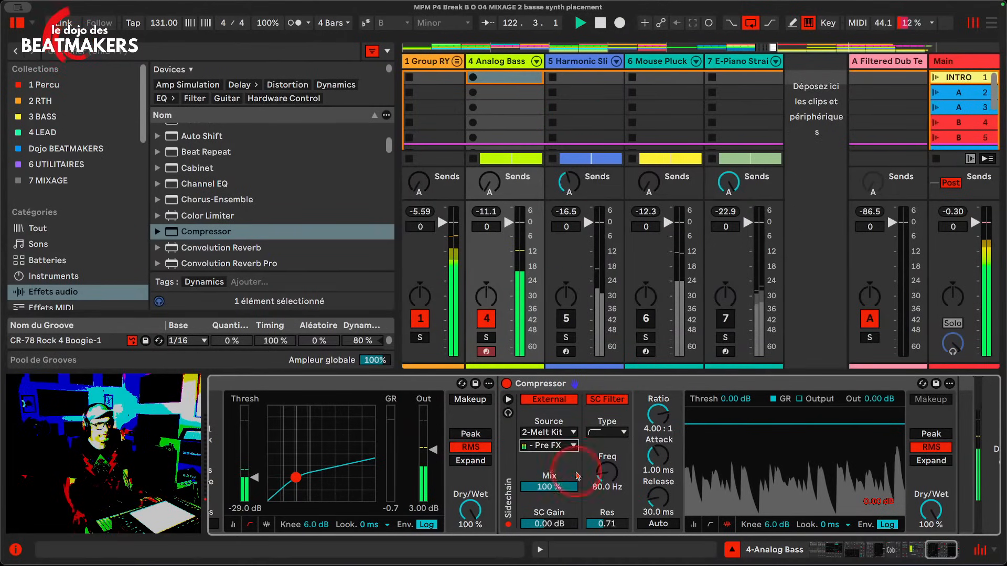
Show the second Compressor's transfer curve and set its threshold to -27.3 dB, attack to 0.01 ms and release to 1.00 ms with Auto enabled
left_click(710, 524)
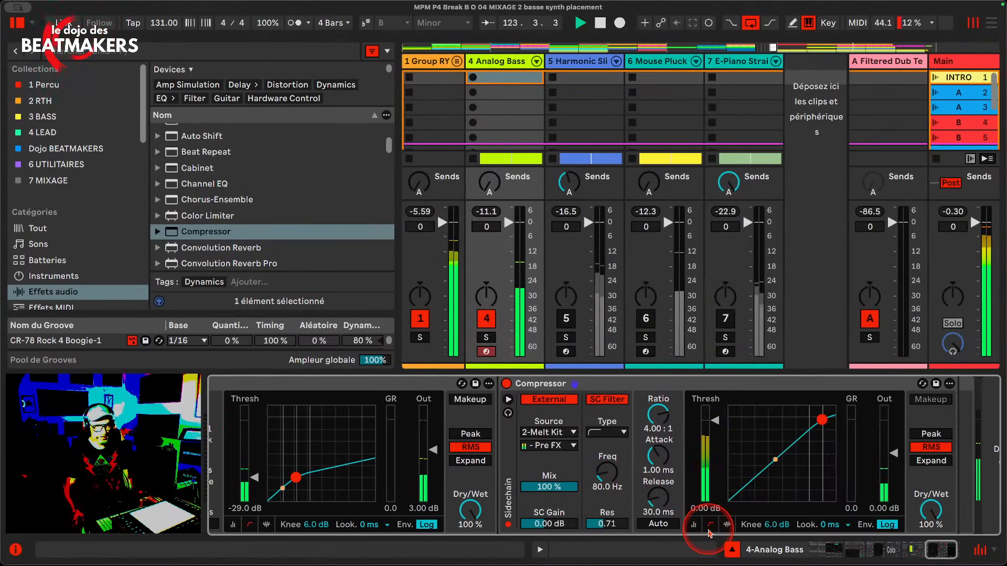
left_click_drag(715, 421, 715, 474)
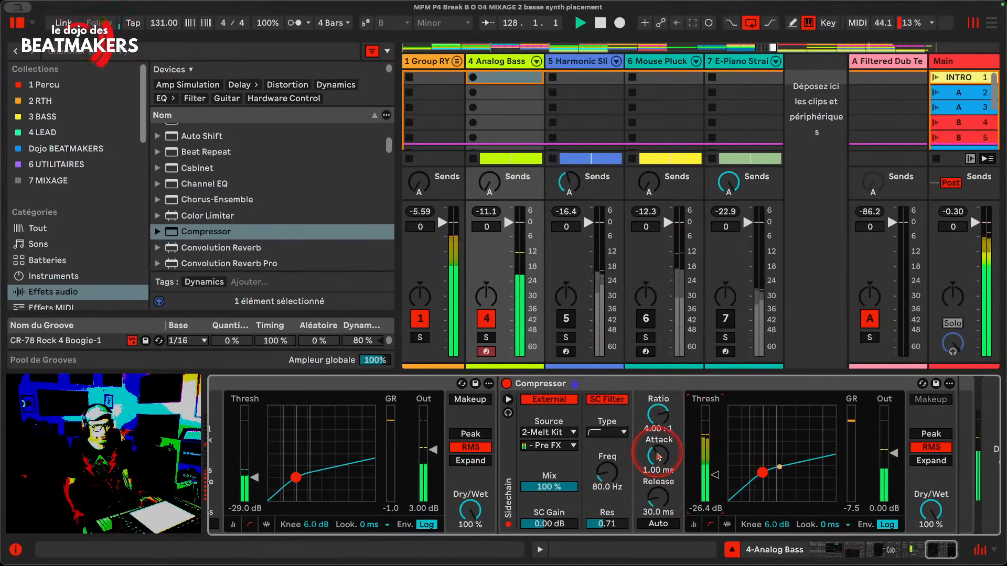
left_click(660, 499)
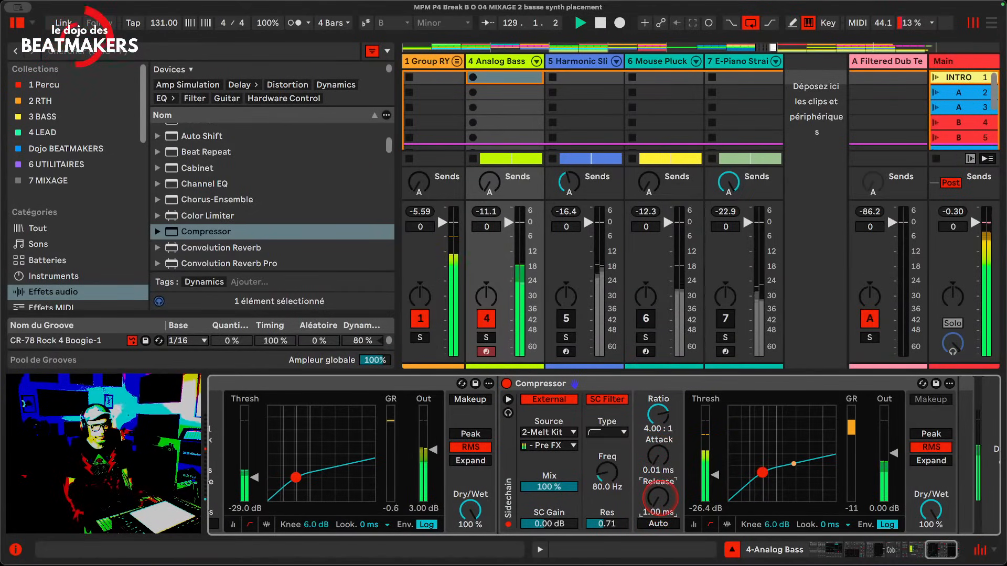
left_click(662, 523)
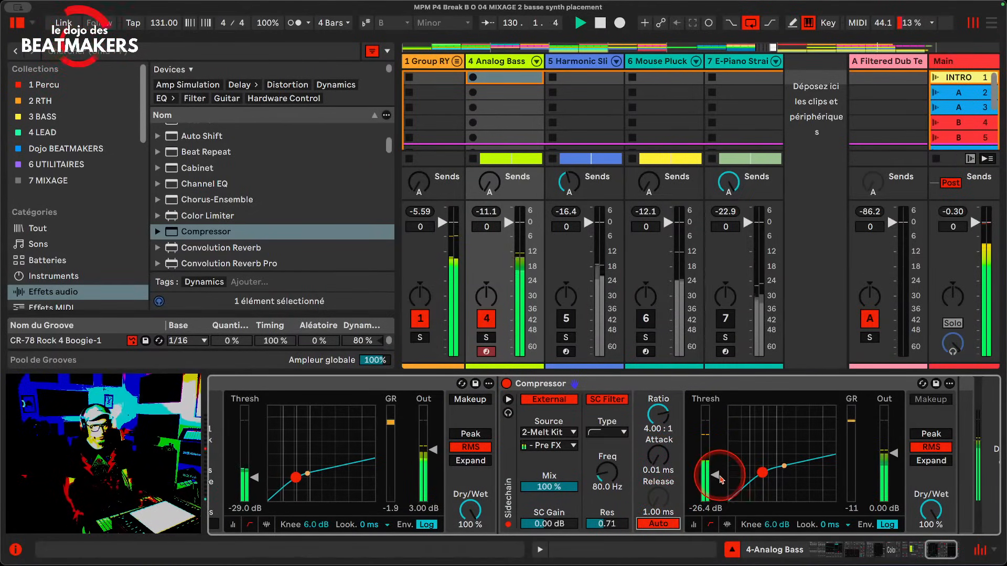
left_click(714, 475)
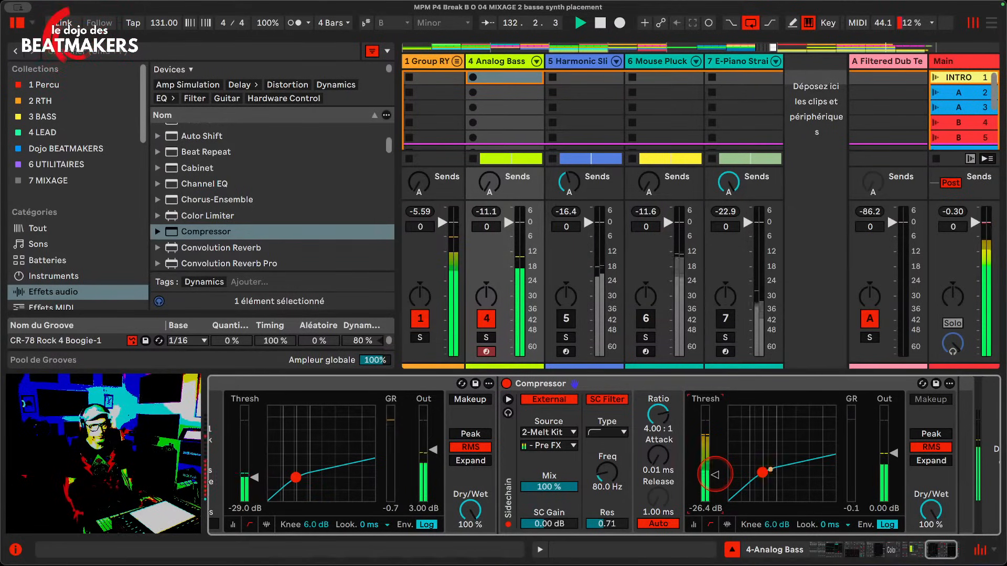
left_click_drag(715, 475, 718, 479)
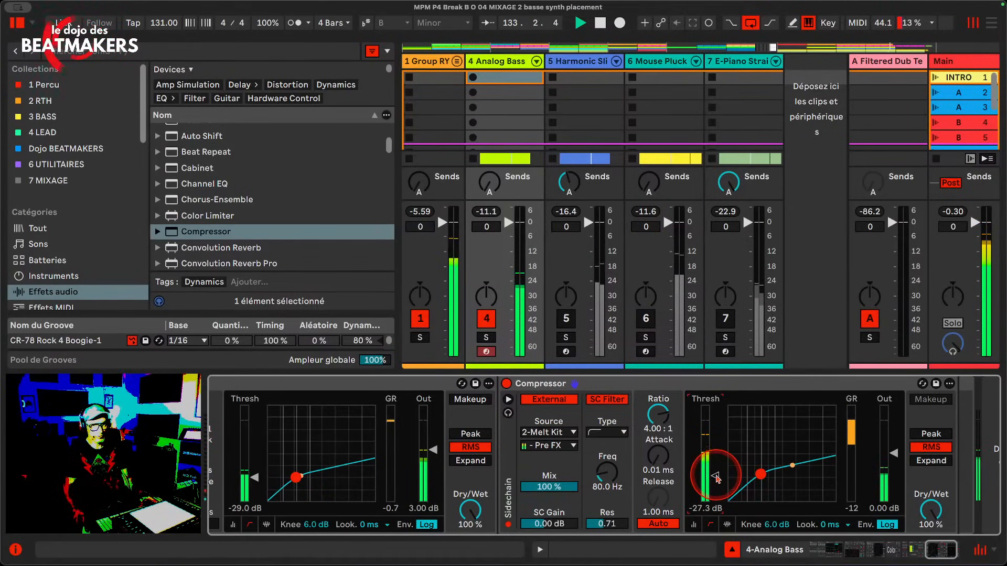
Reactivate the grave, medium and aigu chains in the Audio Effect Rack alongside the sub chain
scroll(577, 430, "left", 8)
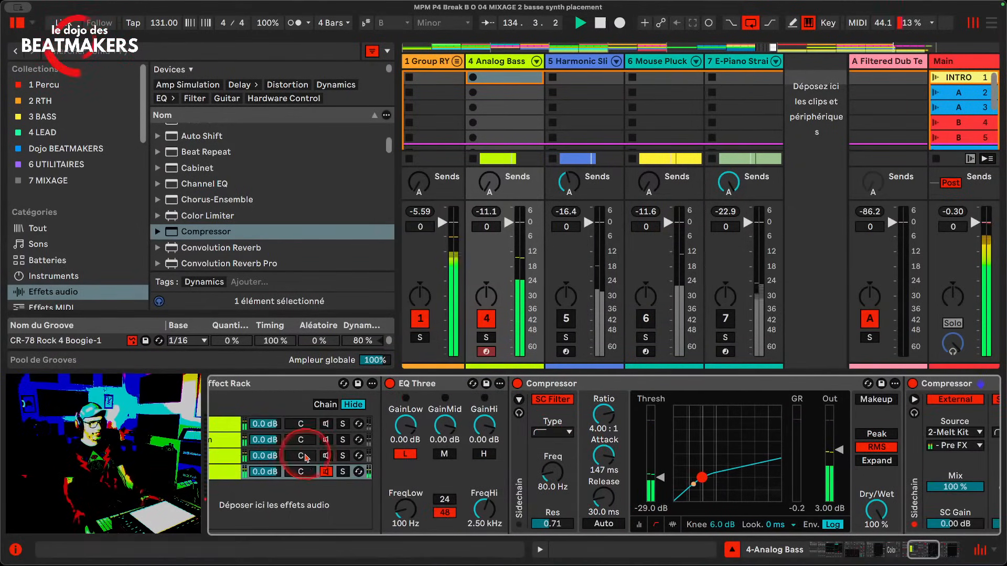
left_click(326, 456)
left_click(325, 440)
left_click(322, 426)
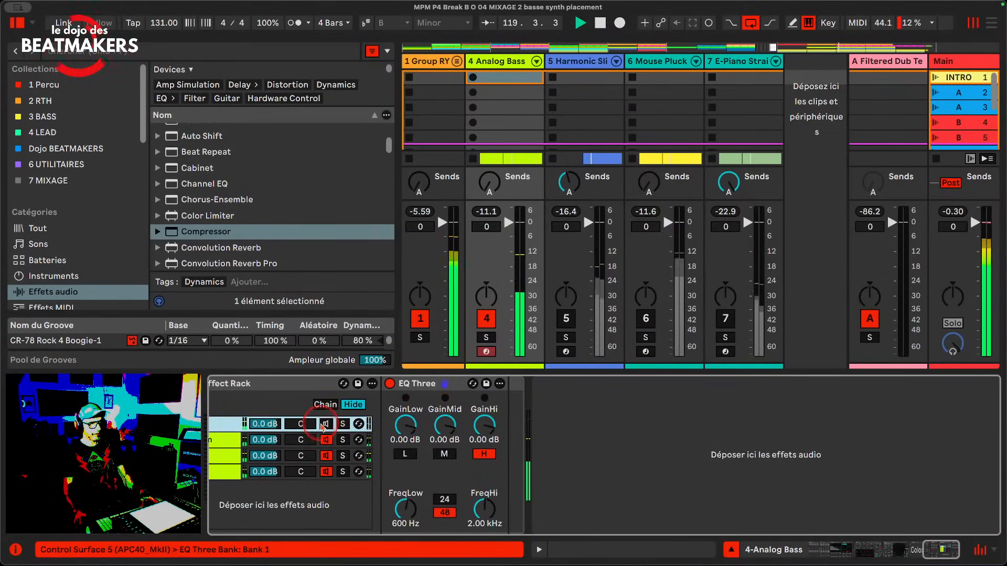
left_click(325, 424)
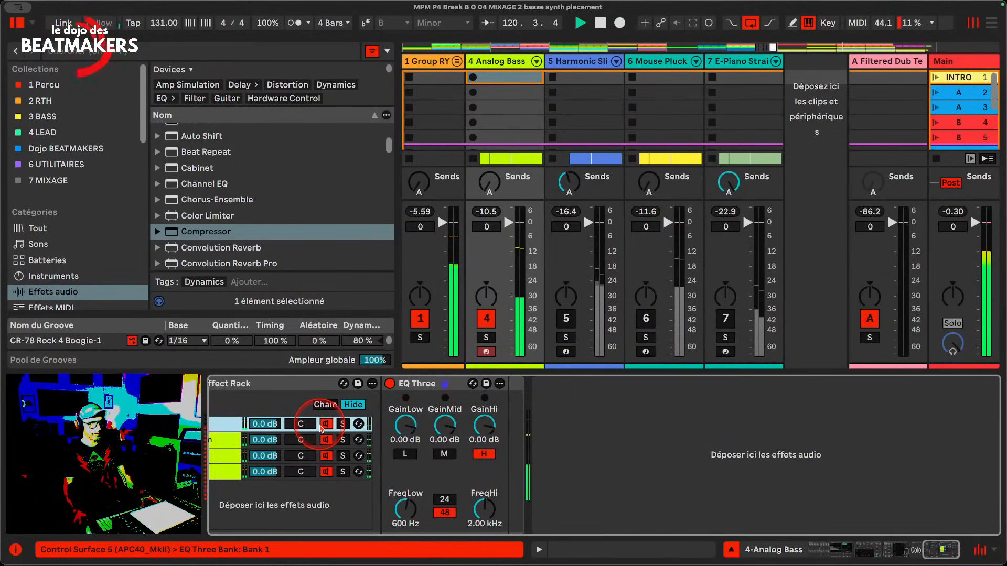
left_click(326, 456)
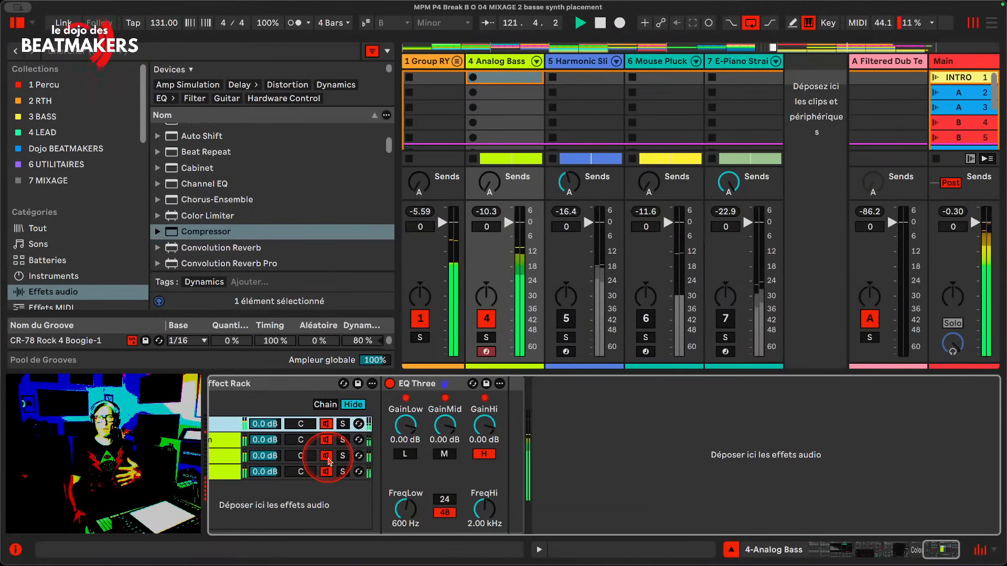
Select the sub chain, switch its second Compressor to Peak mode, and lower its threshold to -29.9 dB
scroll(341, 476, "left", 5)
left_click(394, 474)
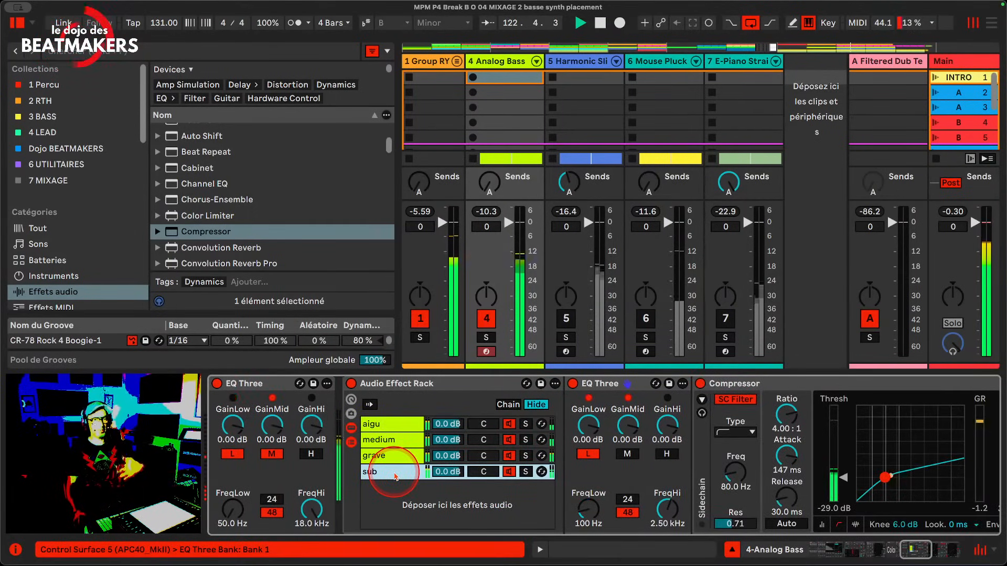
scroll(532, 475, "right", 10)
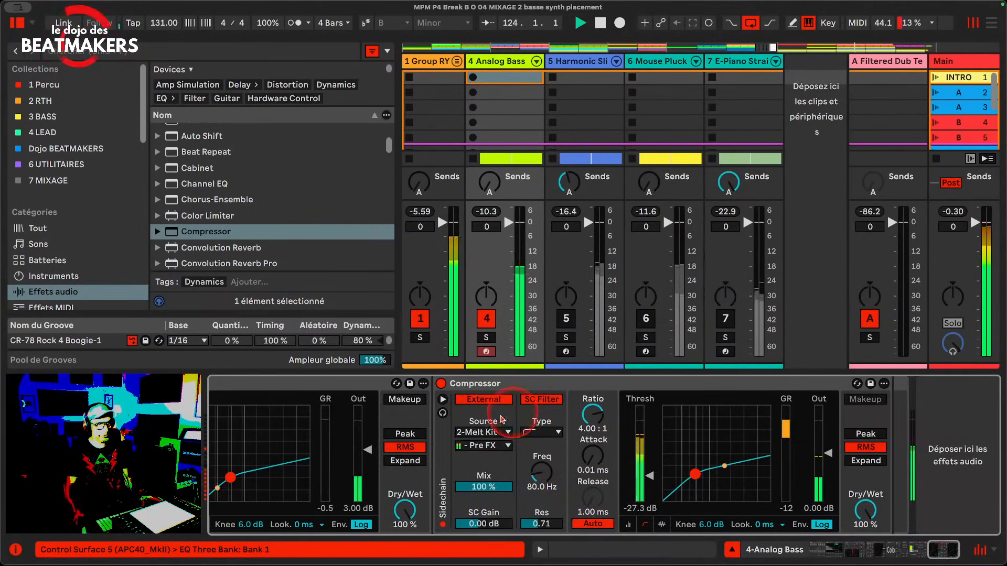
left_click(483, 393)
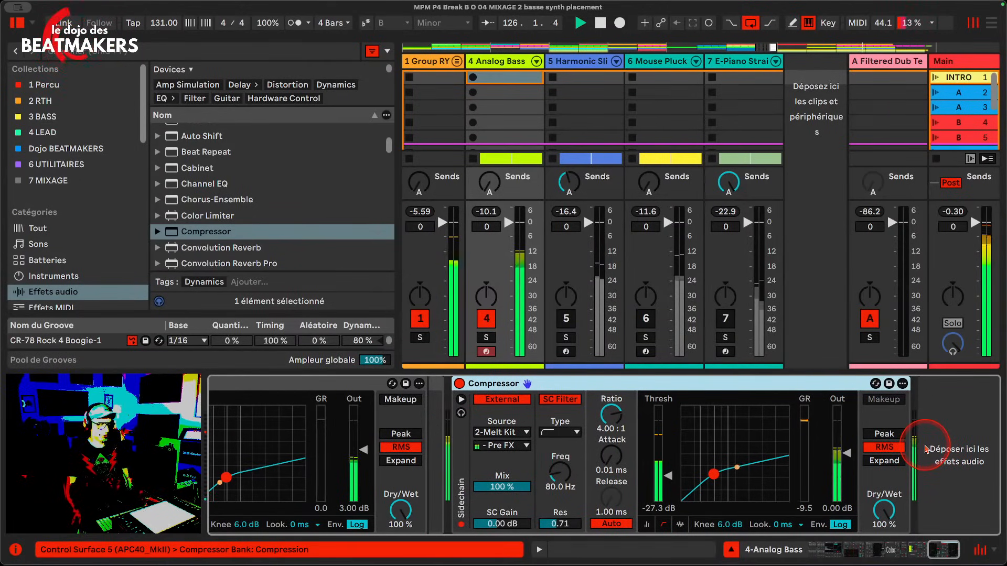
mouse_move(668, 475)
left_mouse_down()
mouse_move(668, 490)
mouse_move(668, 480)
left_mouse_up()
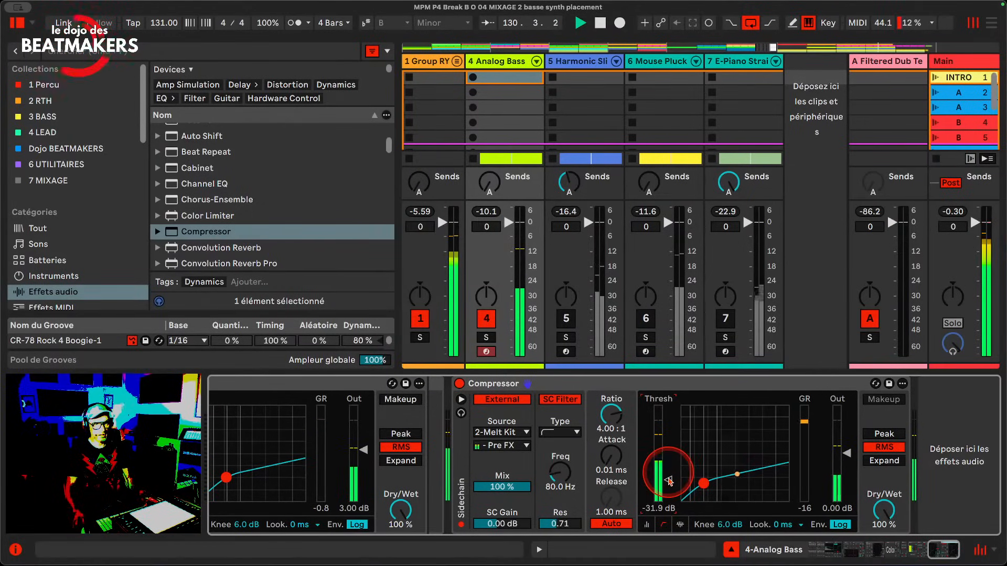
left_click(902, 435)
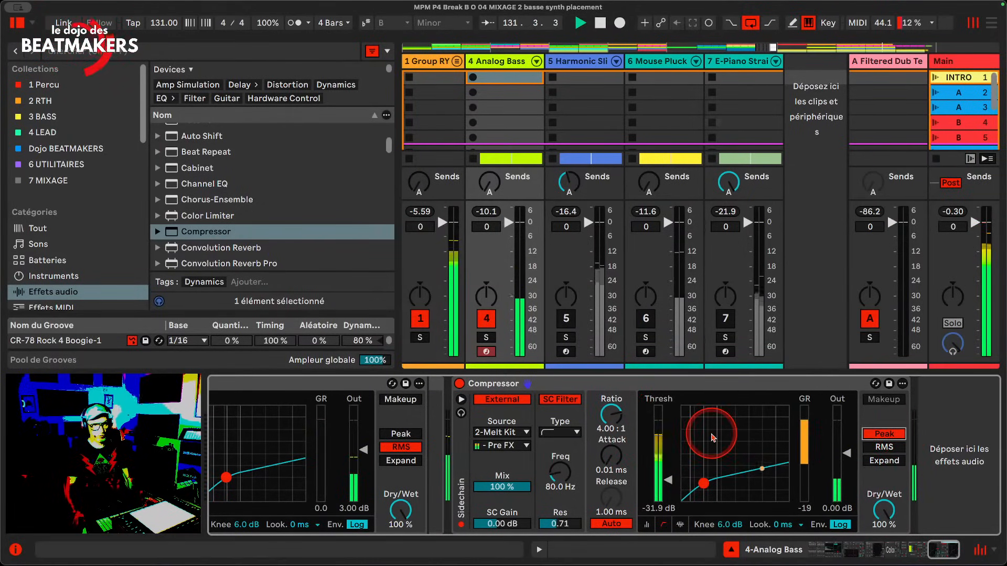
left_click_drag(668, 480, 669, 483)
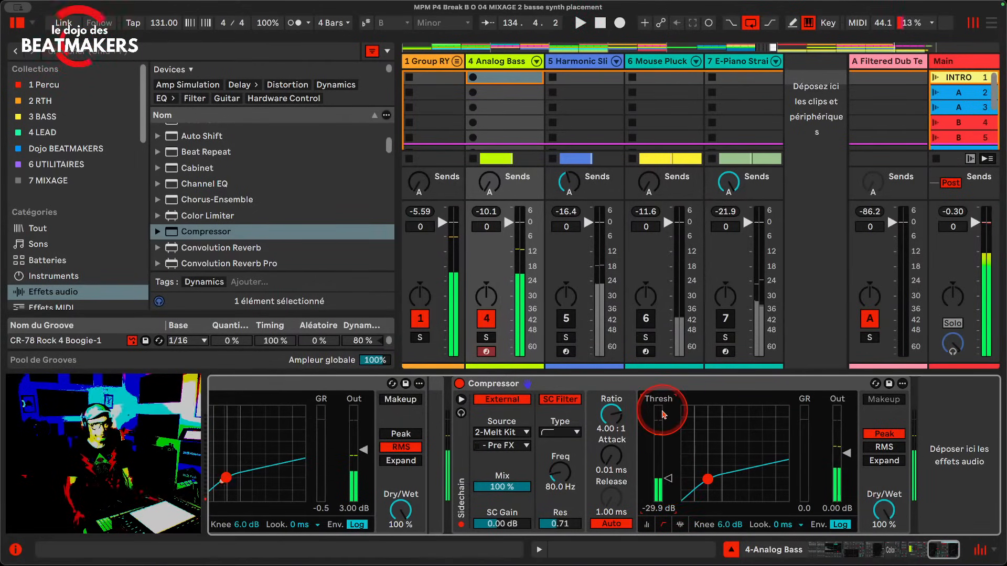
Delete the second, sidechained Compressor from the sub chain
left_click(678, 388)
key("Delete")
scroll(543, 432, "left", 5)
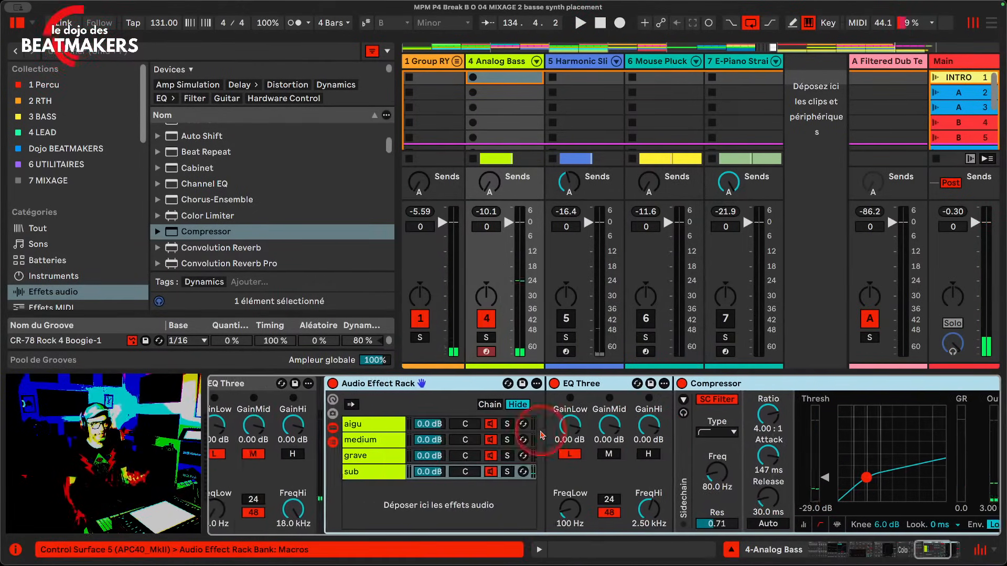
scroll(548, 446, "right", 5)
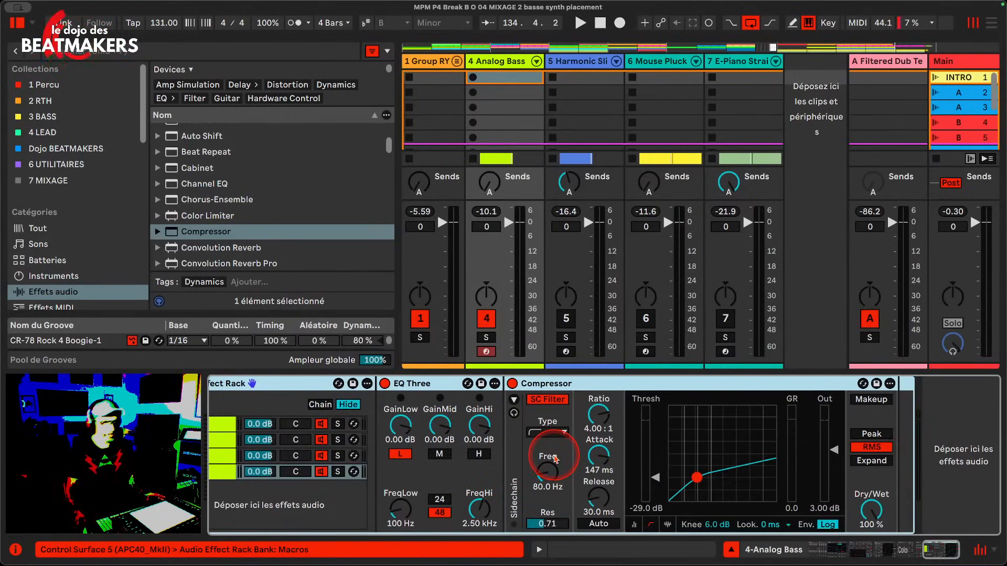
scroll(555, 461, "left", 3)
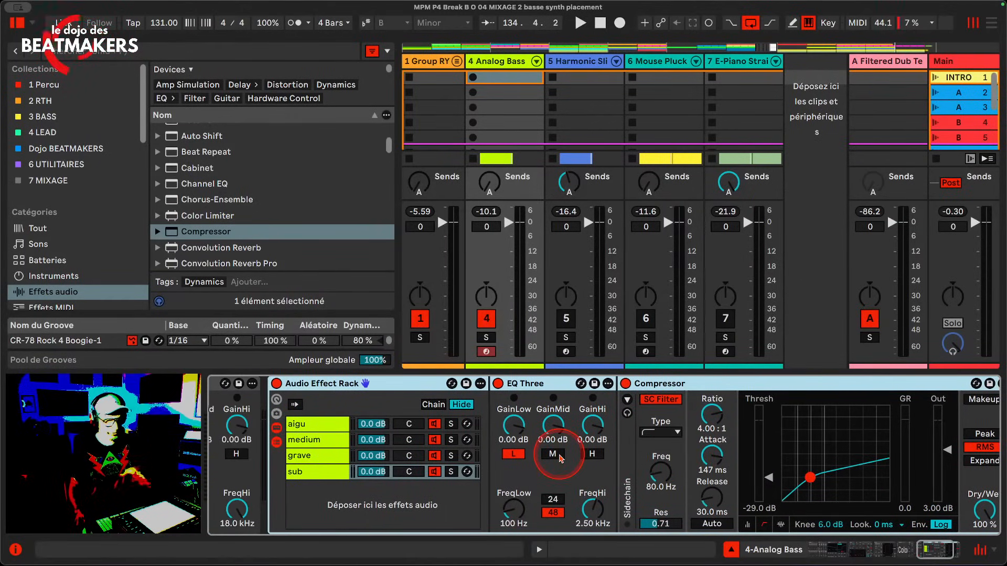
Start playback and deactivate the grave, medium and aigu chains, leaving only the sub chain active
key("space")
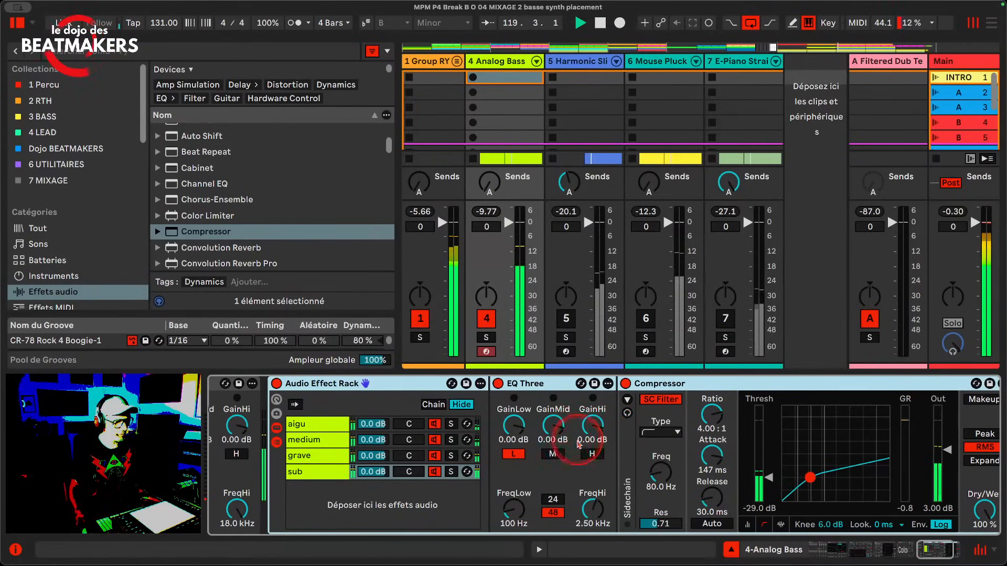
left_click(434, 455)
left_click(434, 439)
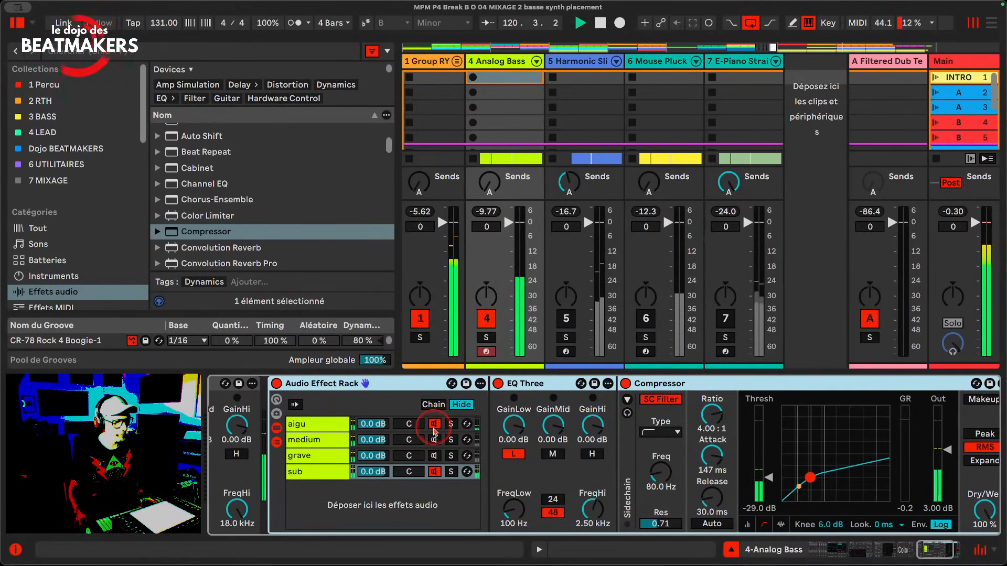
left_click(434, 424)
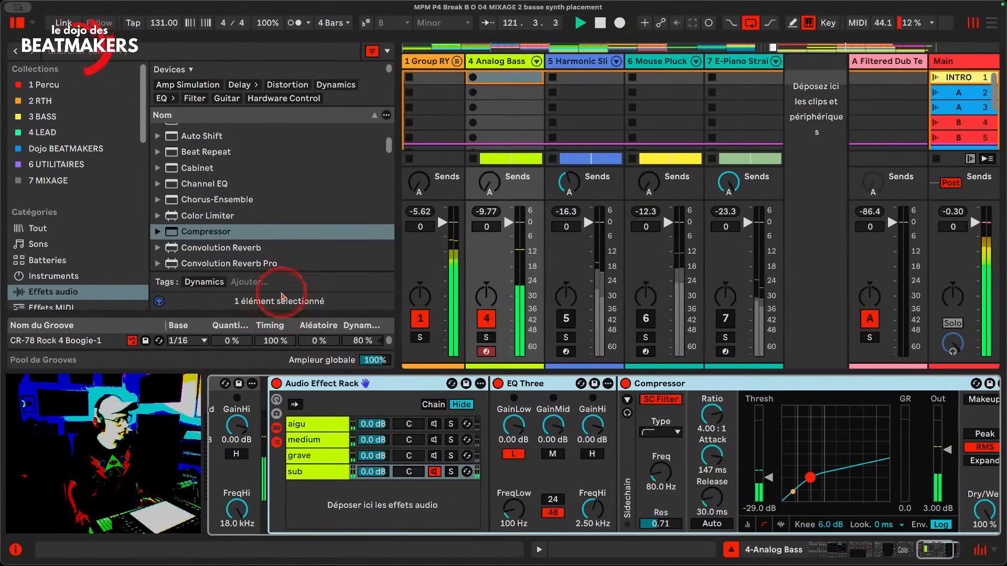
Add a Utility effect after the Compressor in the sub chain and enable Mono on it
scroll(255, 224, "down", 10)
scroll(254, 220, "down", 5)
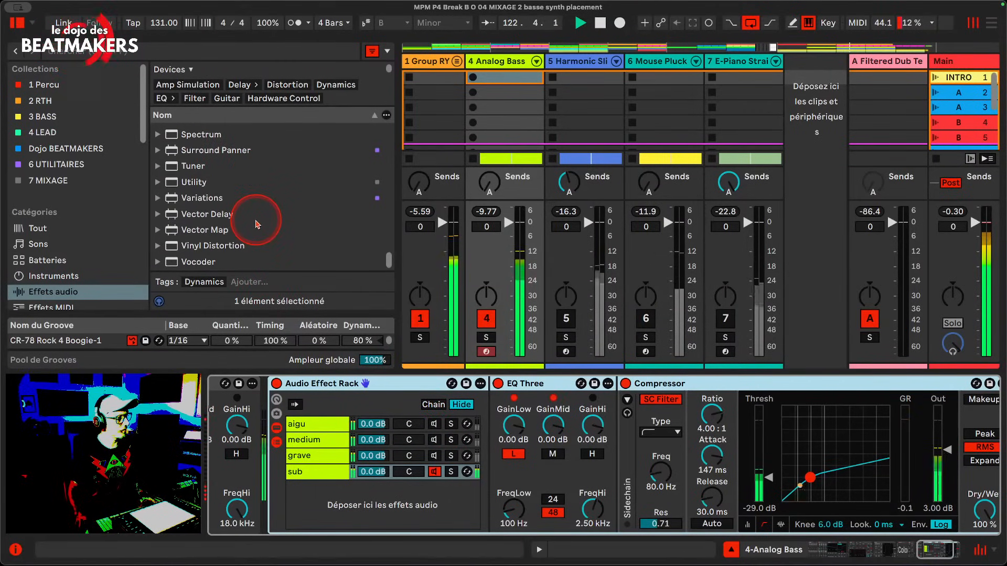
left_click_drag(200, 183, 881, 466)
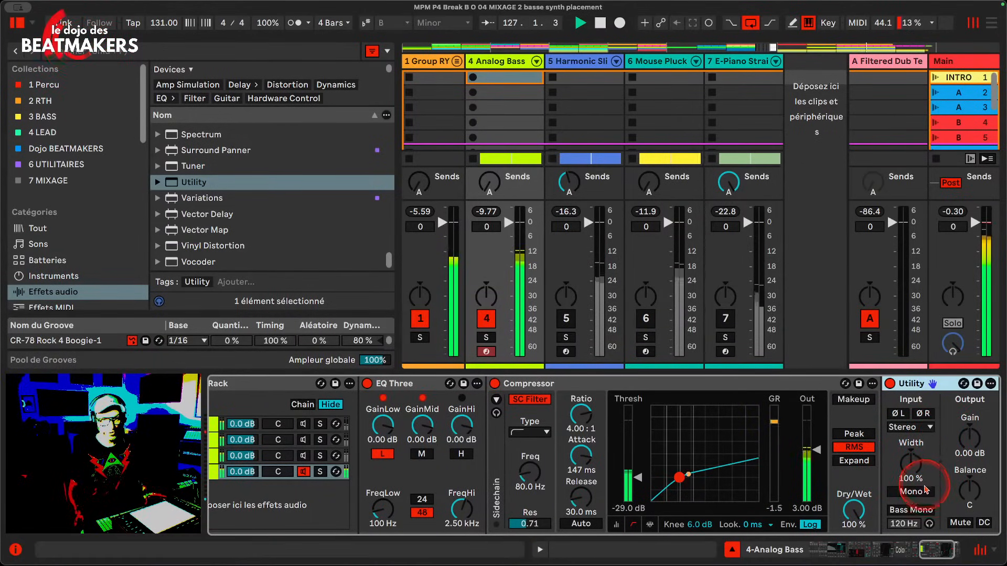
left_click(923, 493)
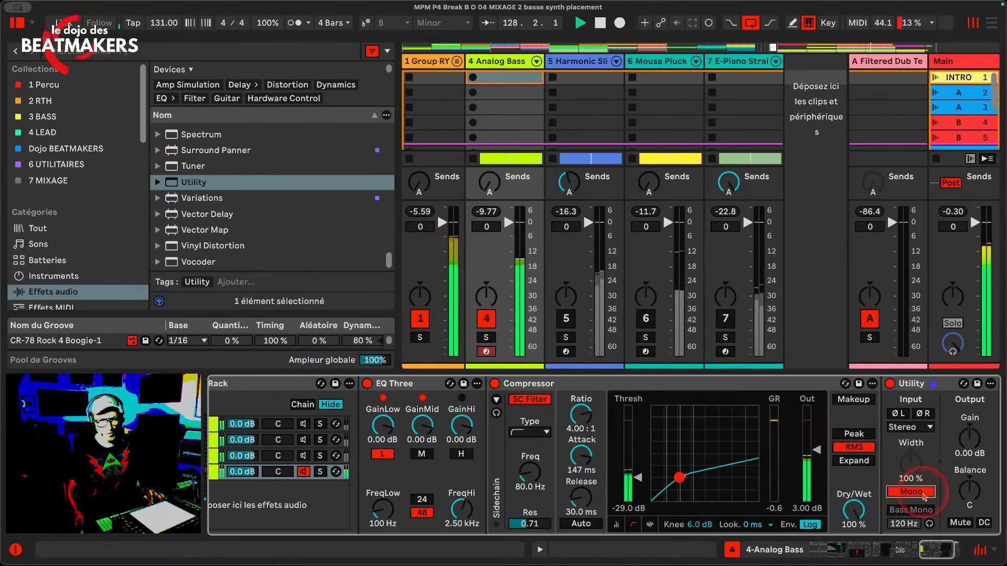
left_click(588, 427)
Select the grave chain, activate it, and deactivate the sub chain
scroll(577, 425, "left", 5)
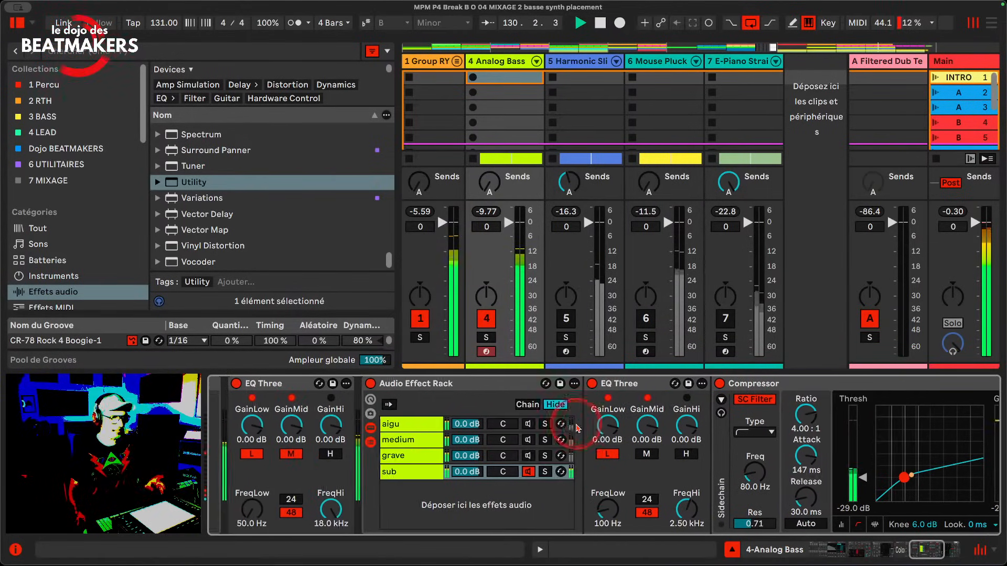
left_click(412, 455)
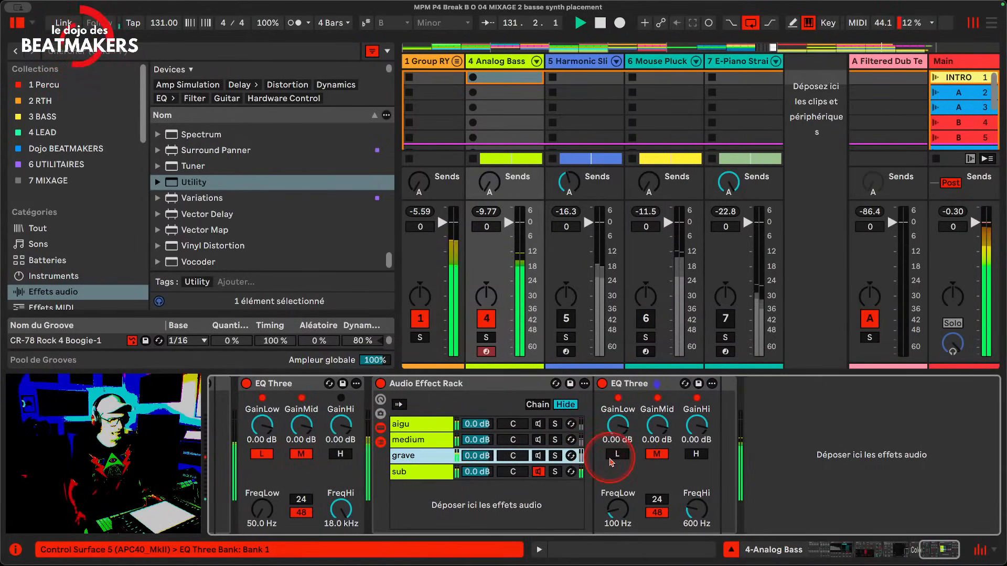
left_click(539, 456)
left_click(538, 471)
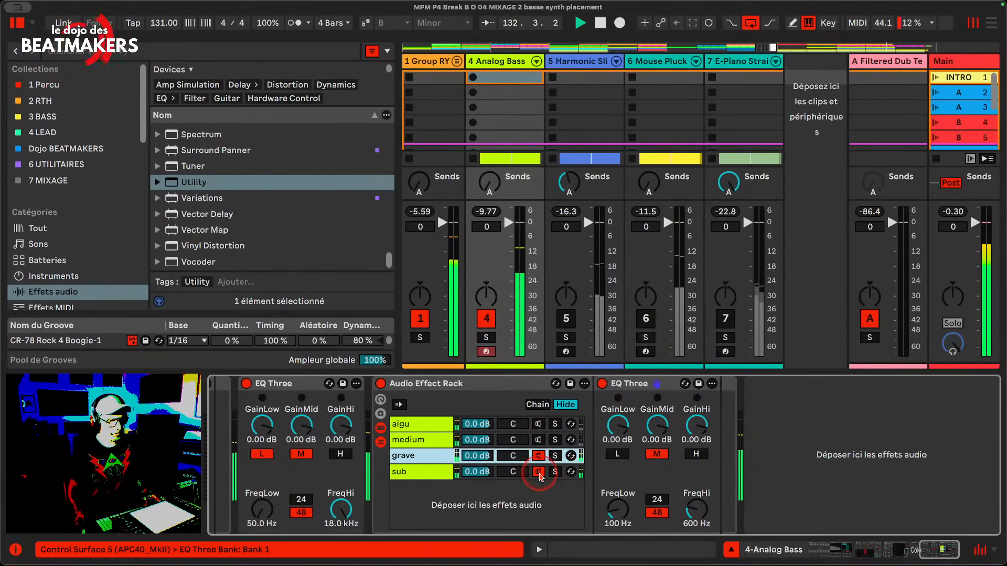
Look through the audio effects list, the Dojo BEATMAKERS collection and the browser places for the mixing preset
scroll(215, 201, "up", 6)
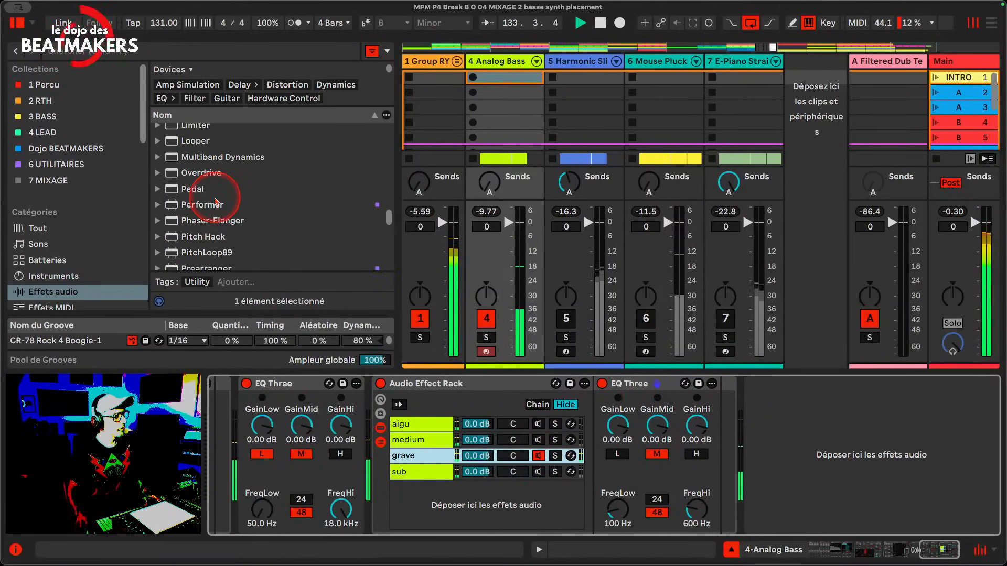
scroll(52, 236, "down", 5)
scroll(53, 231, "up", 5)
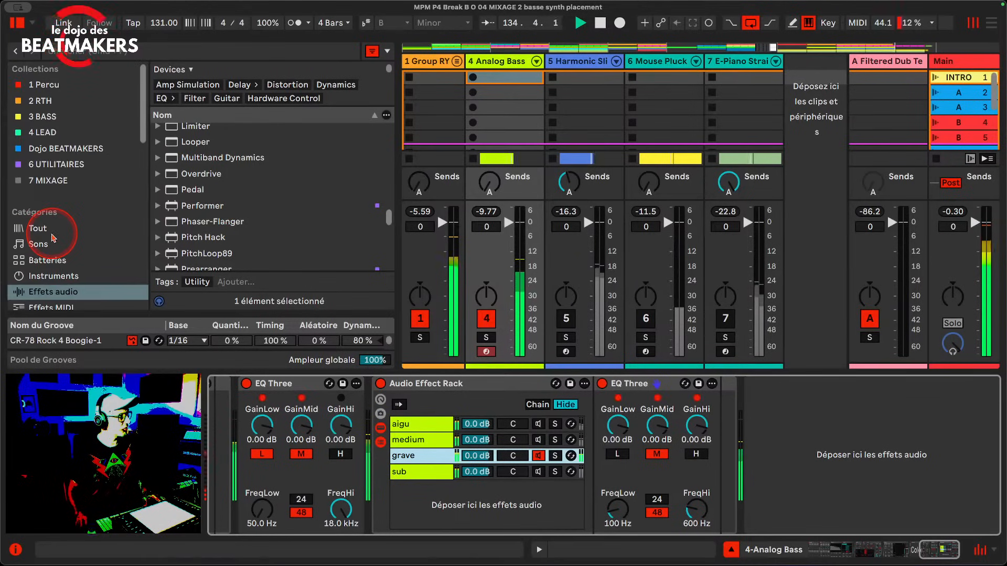
left_click(58, 149)
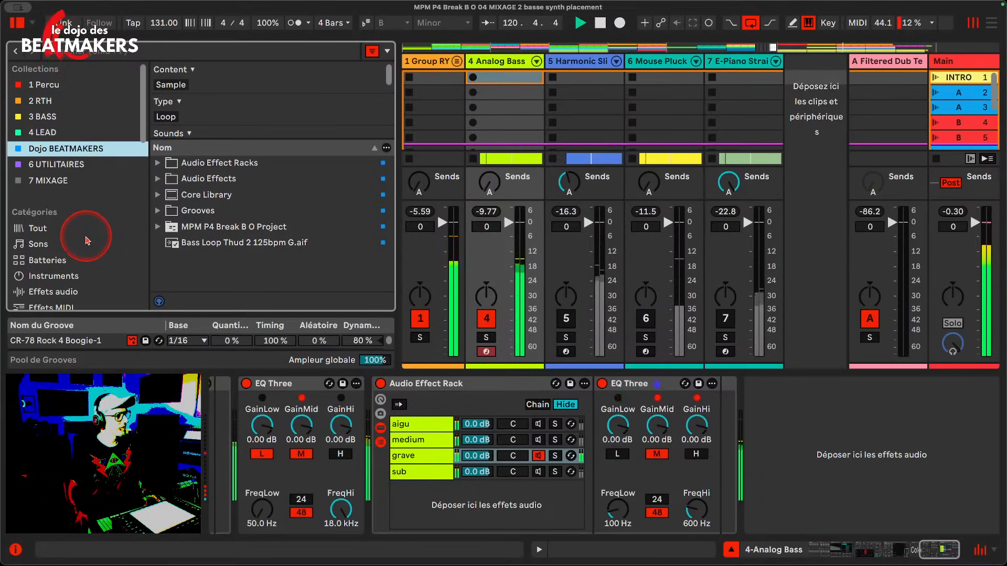
scroll(87, 241, "down", 10)
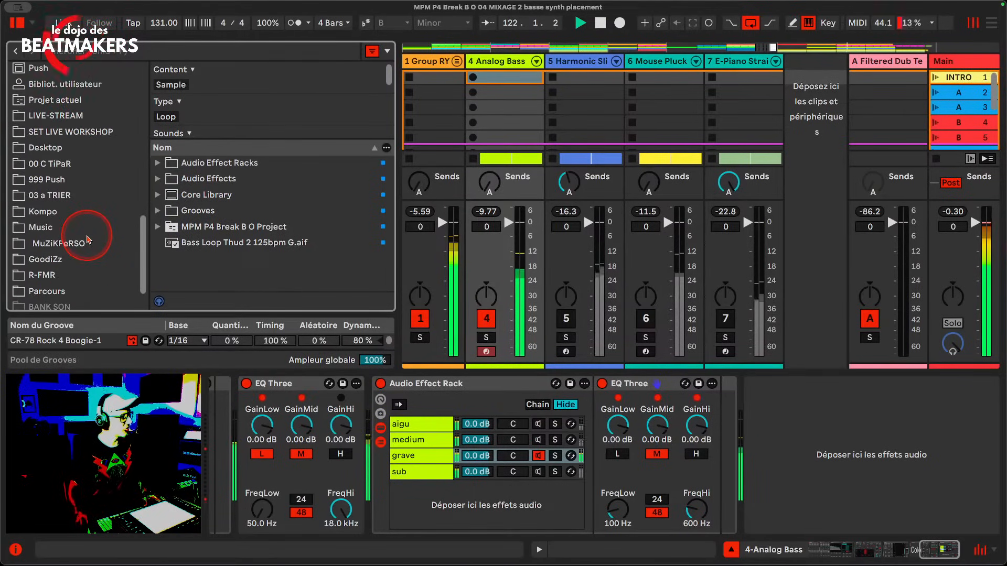
scroll(82, 226, "up", 4)
scroll(77, 216, "up", 5)
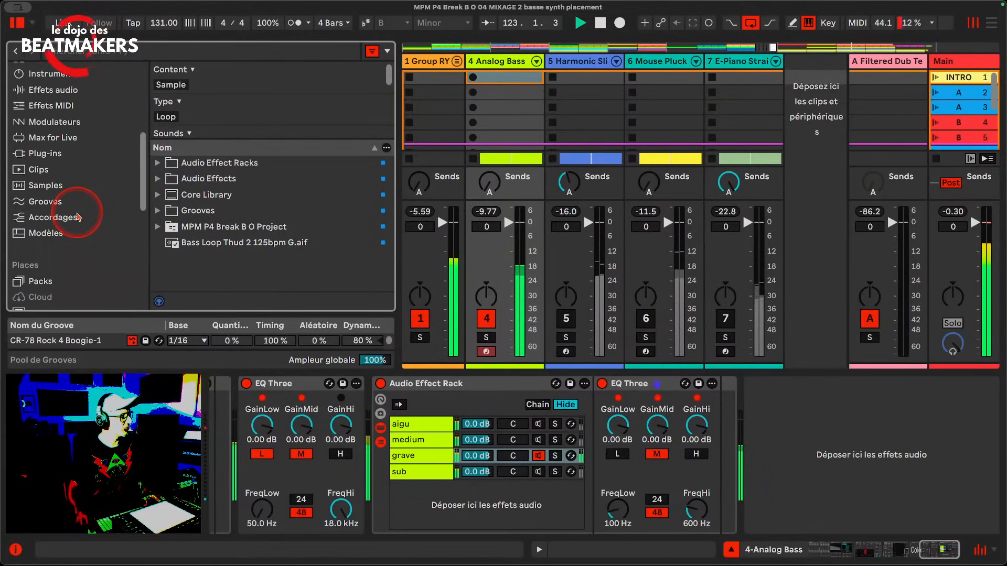
scroll(84, 210, "down", 5)
Load PRESET MIX LIVE.adg from the user library onto the grave, medium and aigu chains
left_click(79, 107)
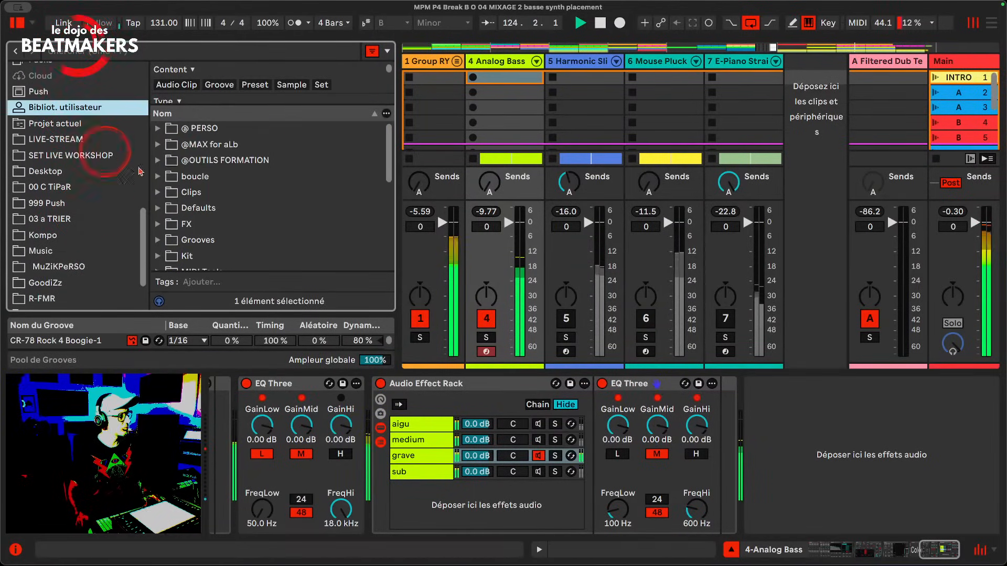
scroll(229, 174, "down", 5)
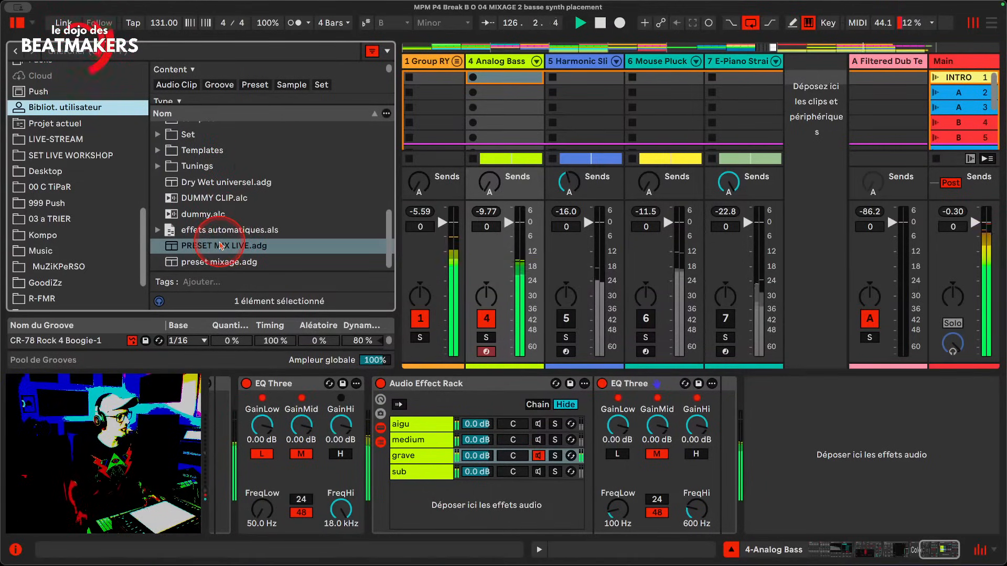
left_click_drag(220, 249, 411, 456)
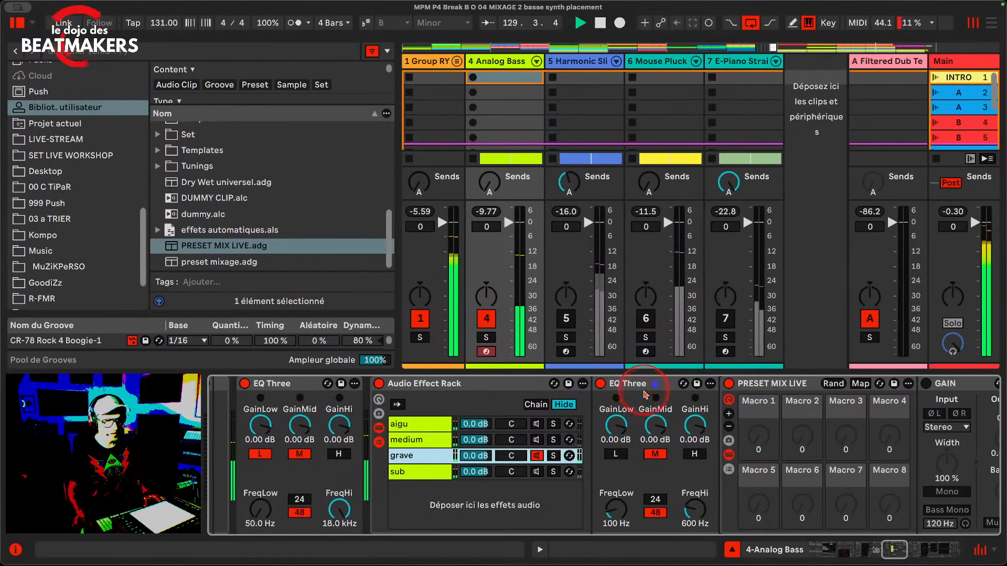
left_click_drag(216, 244, 415, 440)
left_click_drag(216, 245, 417, 424)
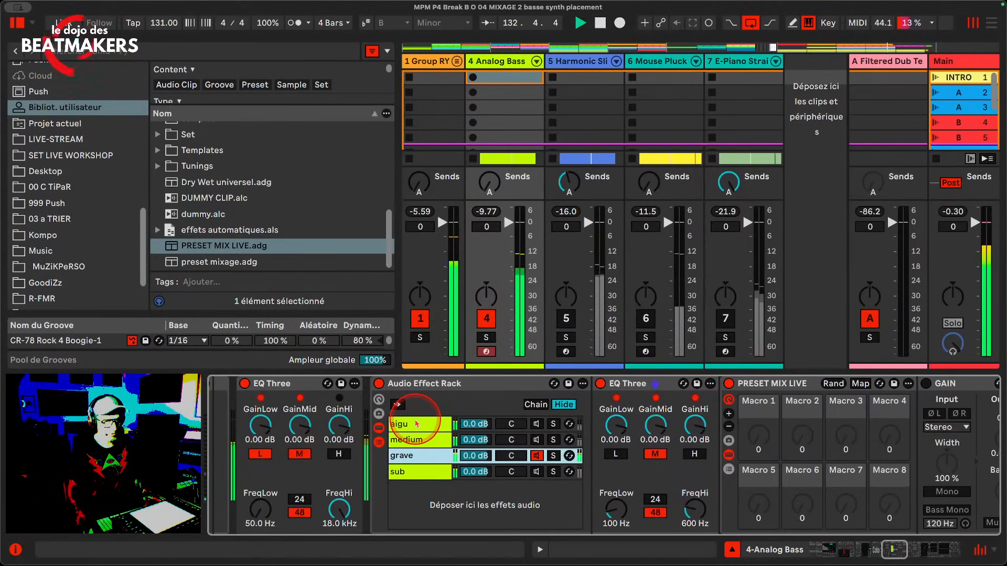
Ungroup the PRESET MIX LIVE rack in the grave chain into its separate effects
scroll(422, 447, "right", 5)
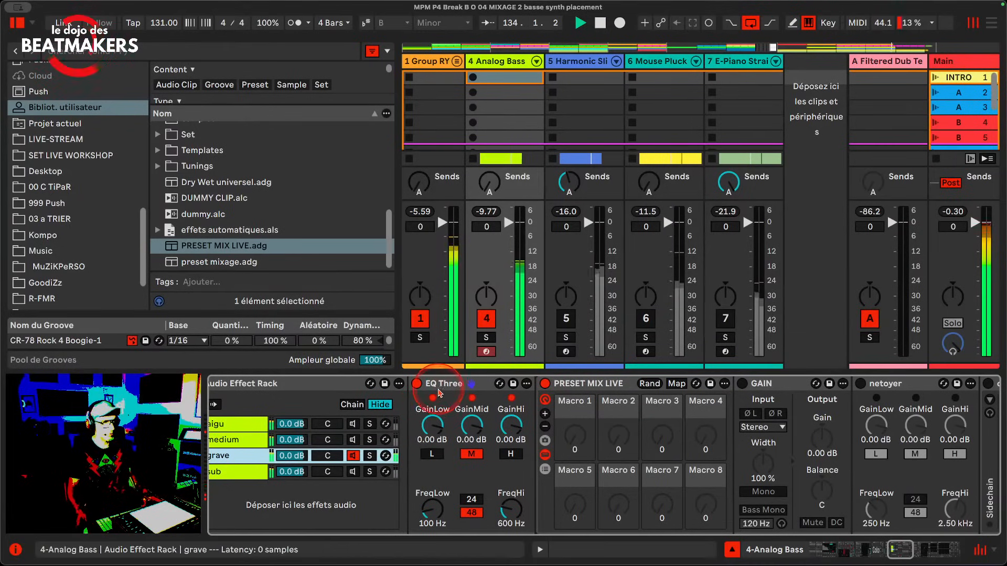
left_click(445, 387)
key("Delete")
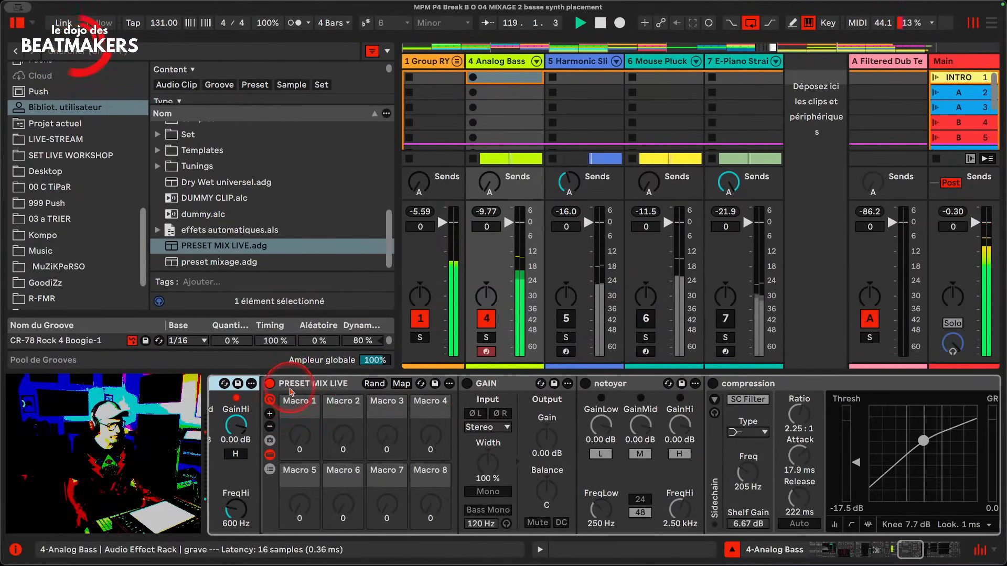
key("super+shift+g")
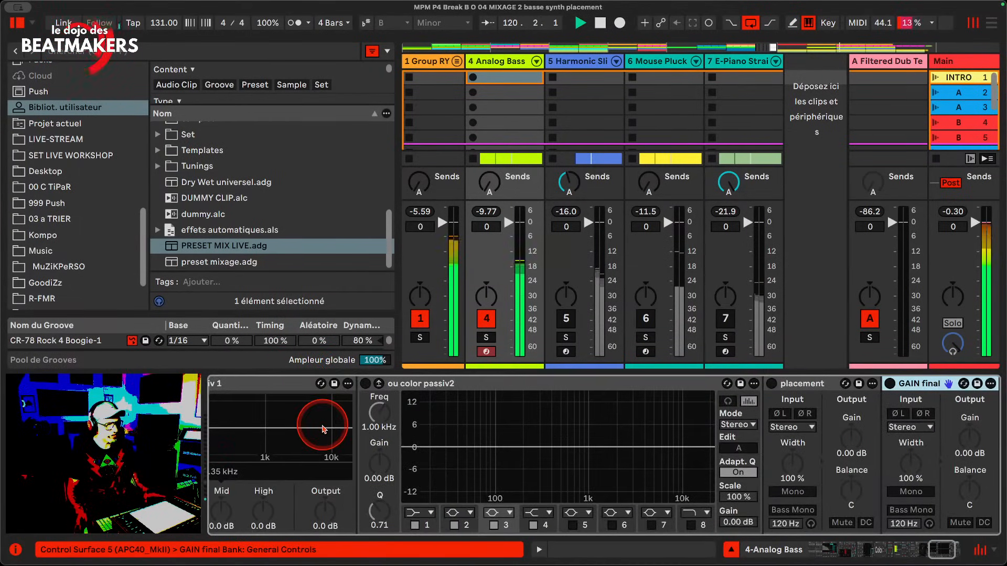
Switch on the GAIN utility after the EQ Three in the grave chain and lower its gain to -29.4 dB
scroll(324, 426, "left", 20)
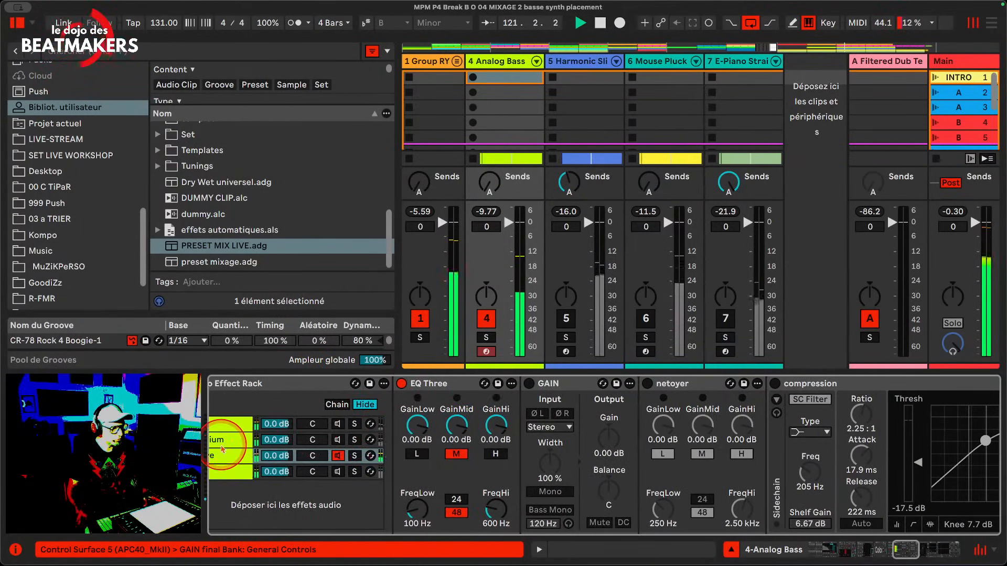
left_click(231, 457)
scroll(442, 440, "right", 4)
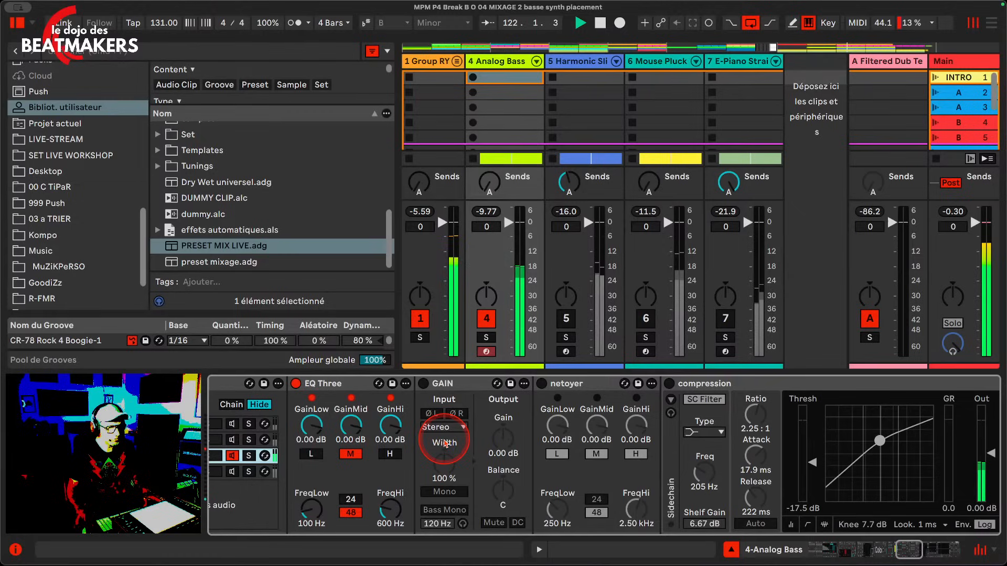
left_click(425, 385)
left_click(506, 438)
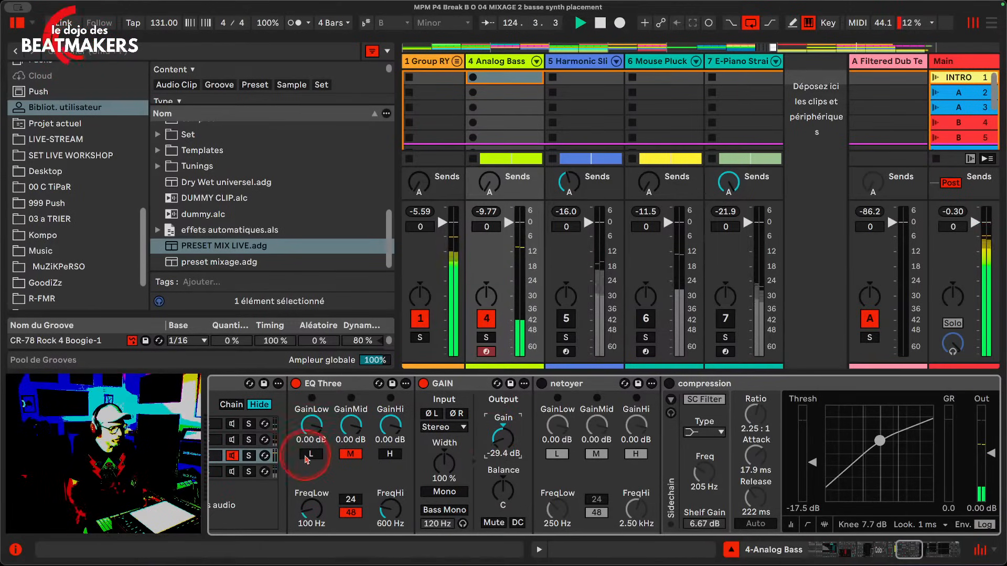
Turn on the sub chain in the Audio Effect Rack and bring the grave chain's devices back into view
left_click(244, 474)
left_click(508, 455)
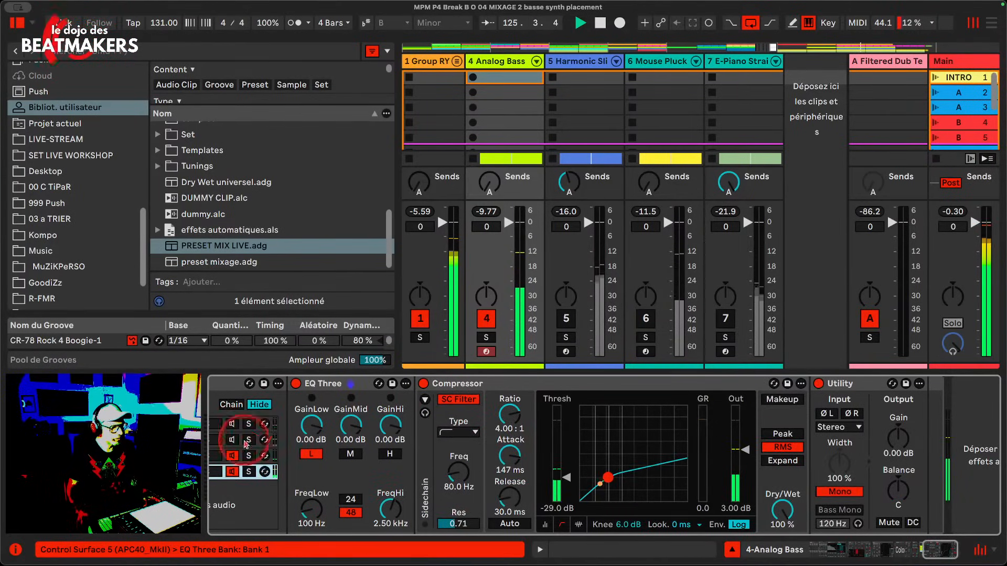
scroll(245, 444, "left", 10)
left_click(356, 456)
scroll(592, 455, "right", 7)
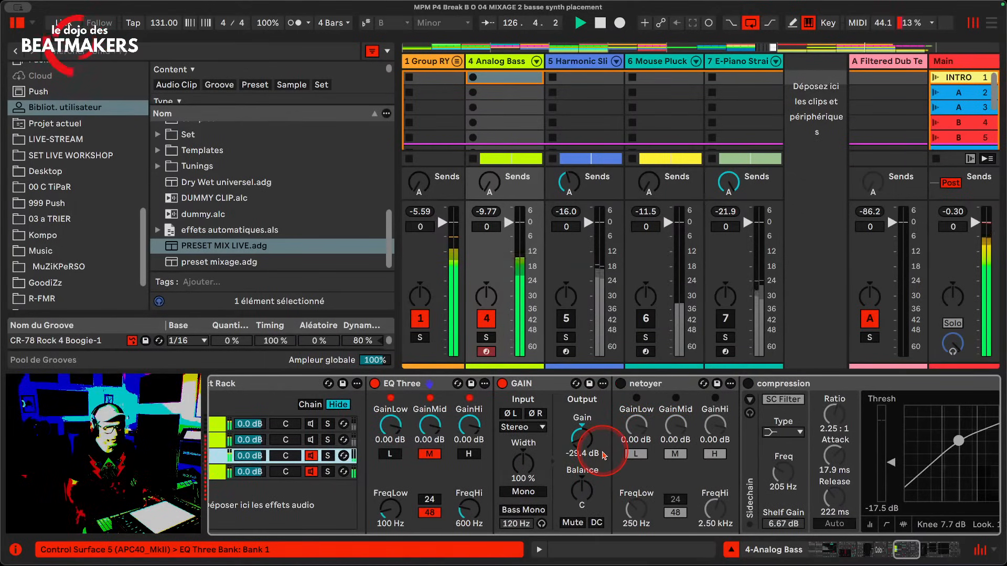
scroll(602, 454, "right", 3)
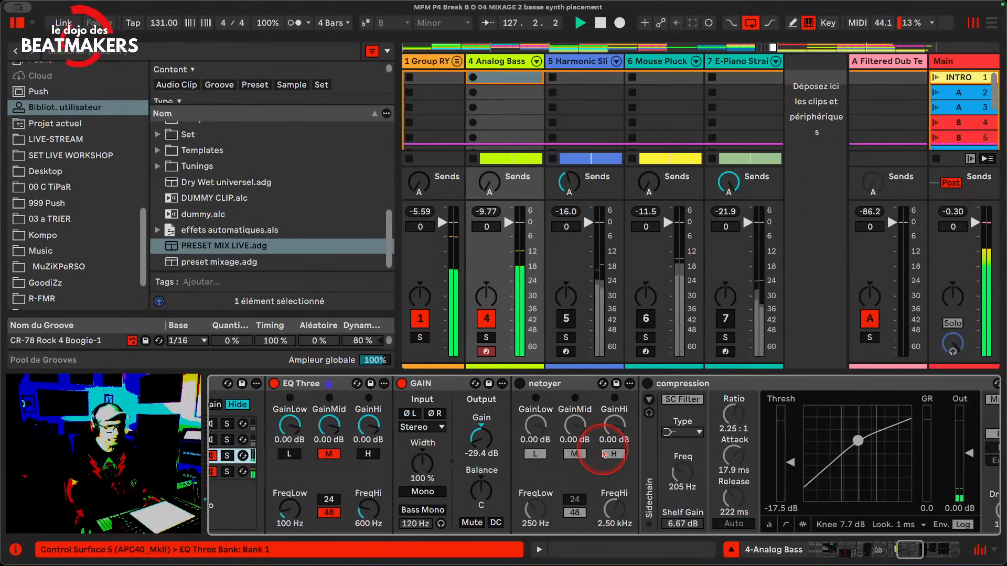
Solo the Analog Bass track and set the grave chain's GAIN device to -6 dB, finishing at about -7.78 dB
left_click(508, 350)
left_click(486, 338)
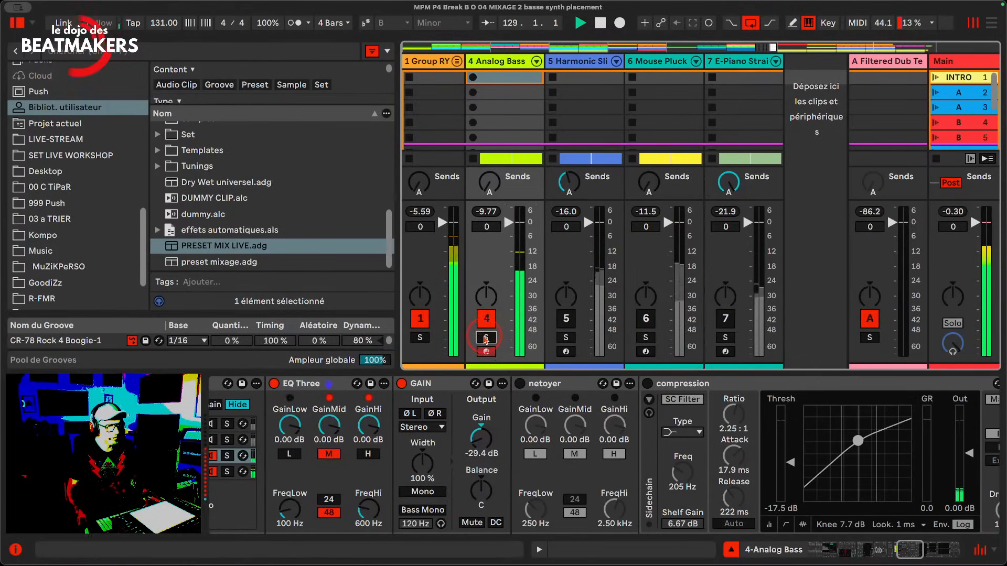
left_click_drag(482, 444, 482, 447)
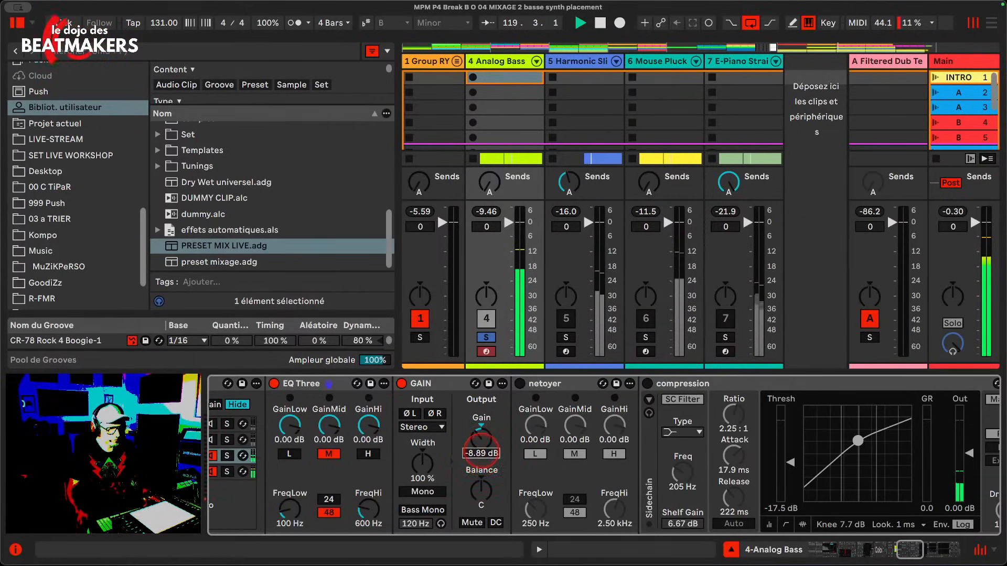
left_click(482, 454)
type("-6")
key("Return")
scroll(483, 455, "right", 1)
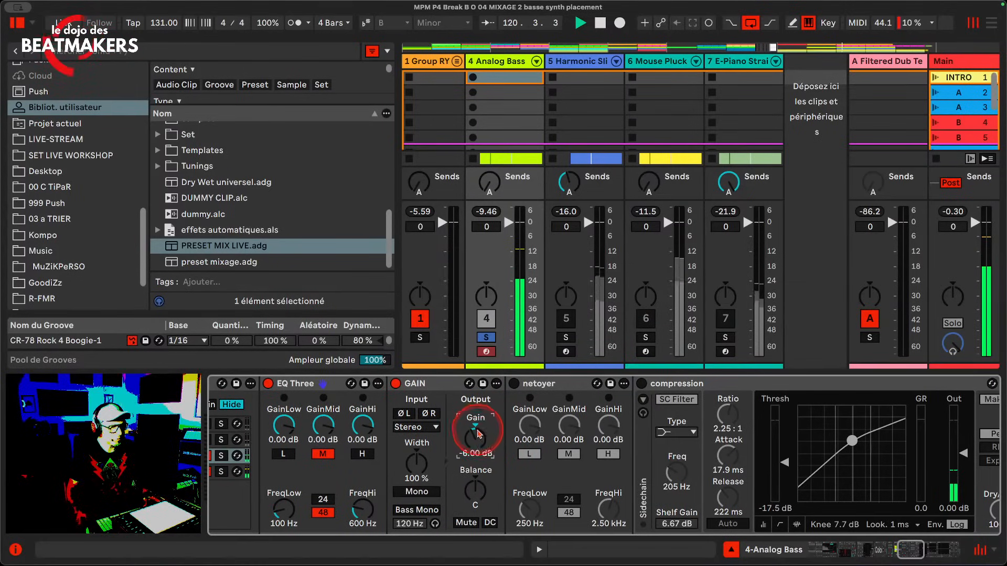
scroll(476, 439, "left", 15)
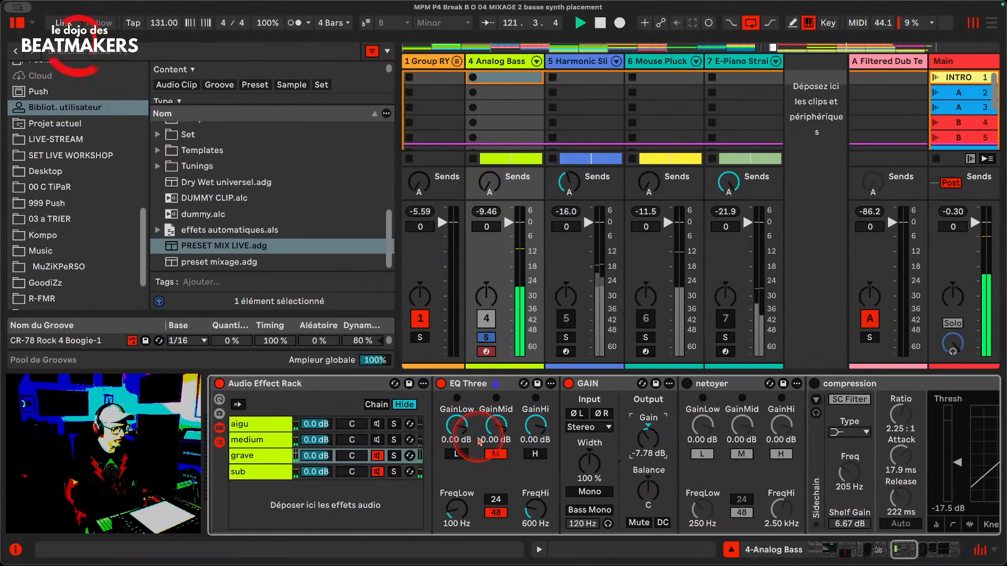
Delete the netoyer EQ from the grave chain
scroll(482, 439, "right", 11)
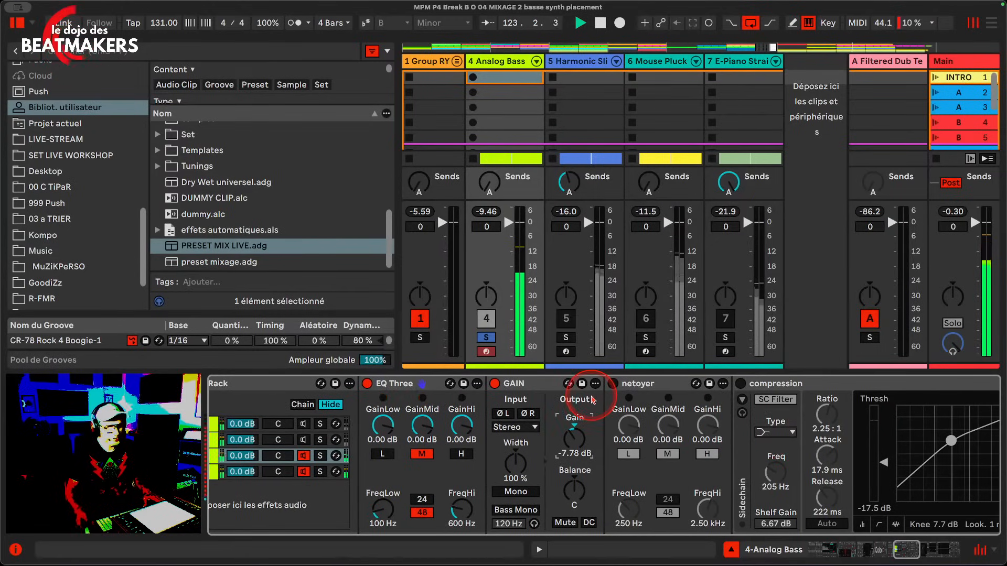
left_click(625, 388)
key("Delete")
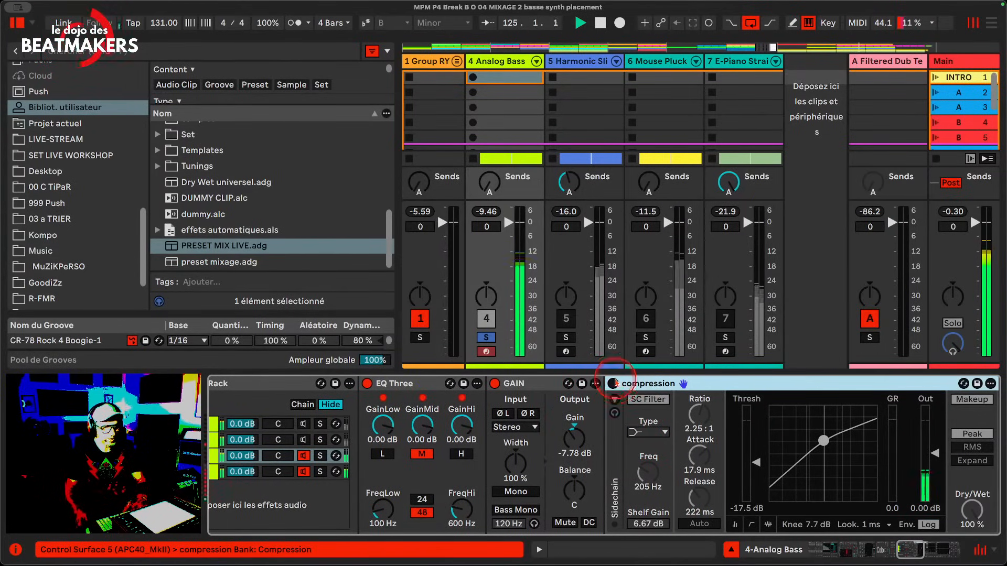
Enable the grave chain's compression device in RMS mode and lower its threshold to about -37.3 dB
left_click(613, 384)
scroll(646, 417, "right", 4)
left_click(871, 447)
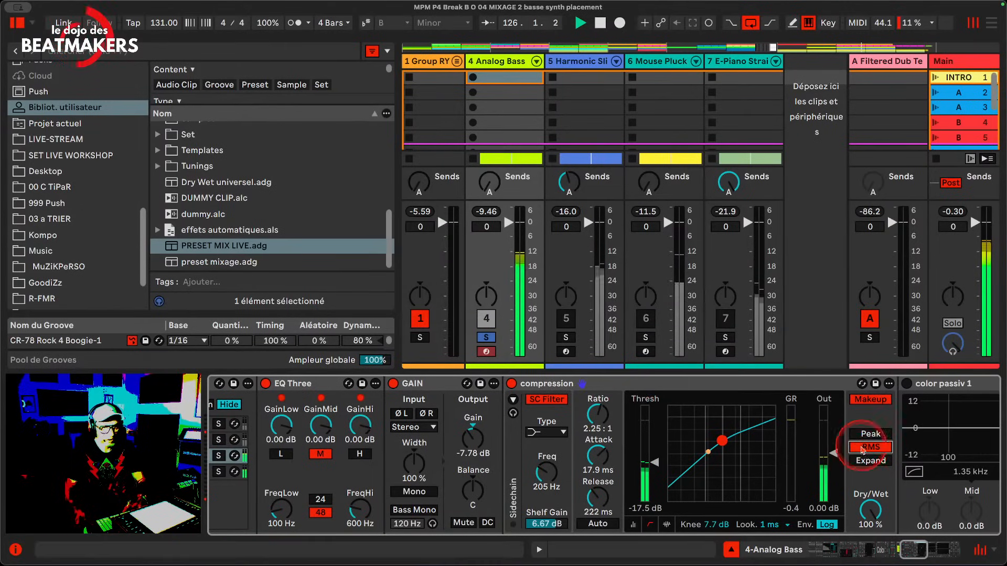
left_click_drag(654, 463, 655, 478)
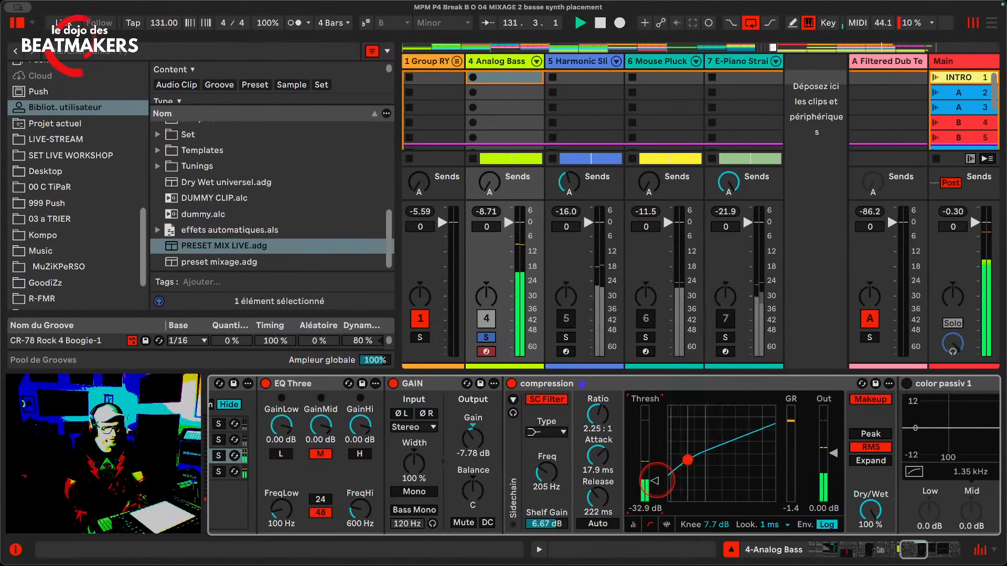
left_click_drag(656, 479, 658, 491)
Try a mid boost of about 2.1 dB near 120 Hz with the grave chain's color passiv 1 EQ enabled
scroll(687, 466, "right", 5)
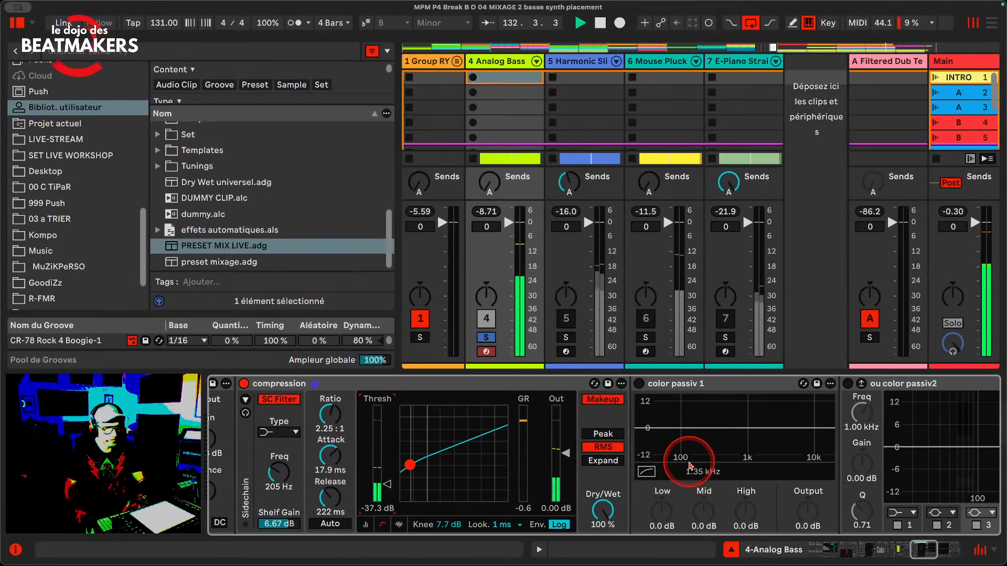
left_click(639, 384)
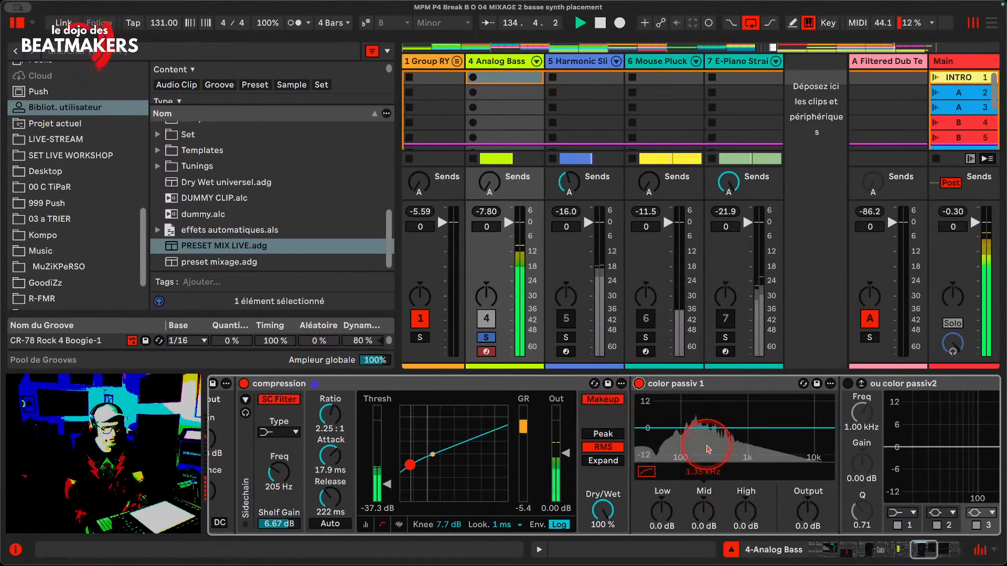
left_click_drag(708, 449, 705, 488)
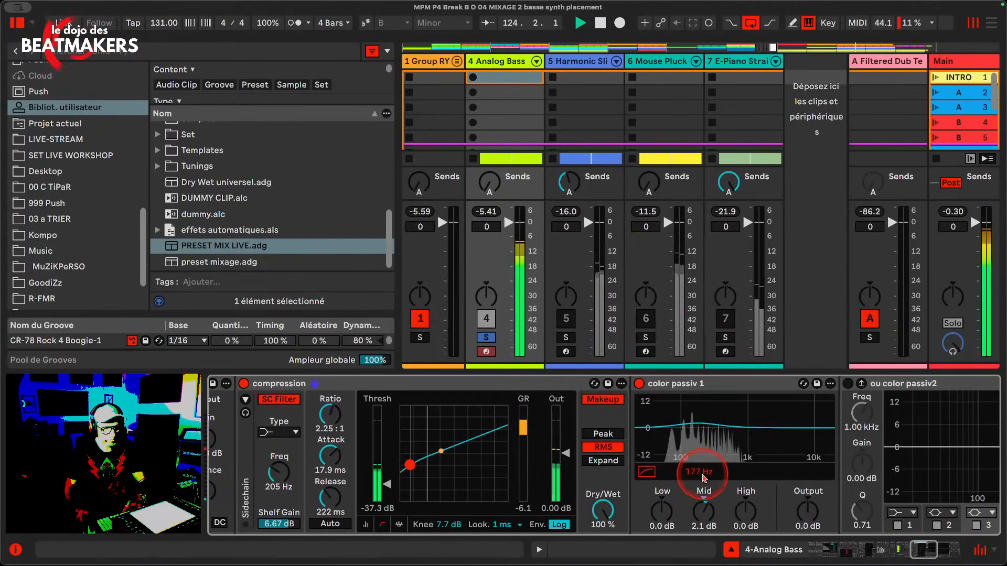
Delete the color passiv 1 and ou color passiv2 EQs from the grave chain
left_click(650, 385)
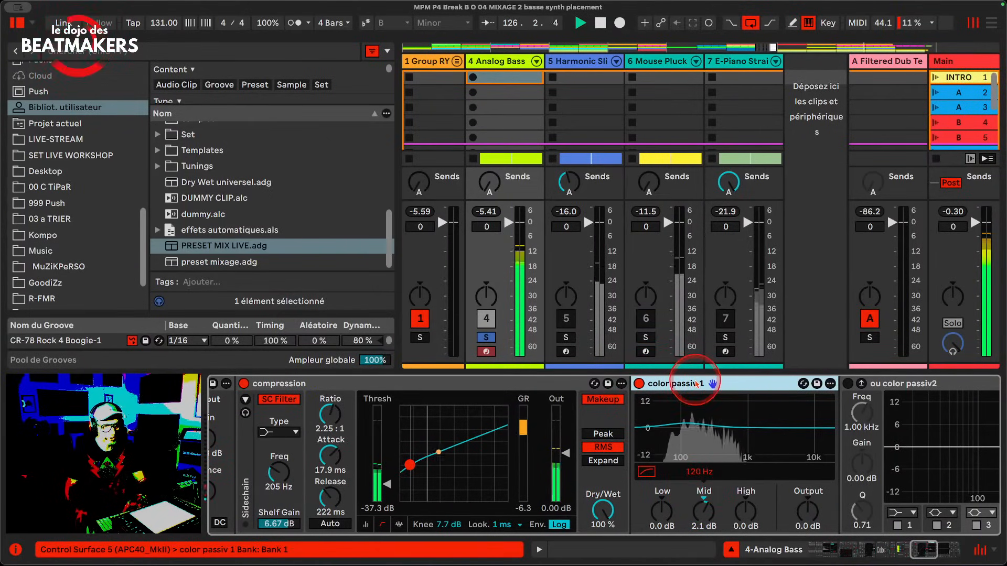
key("Delete")
key("Delete")
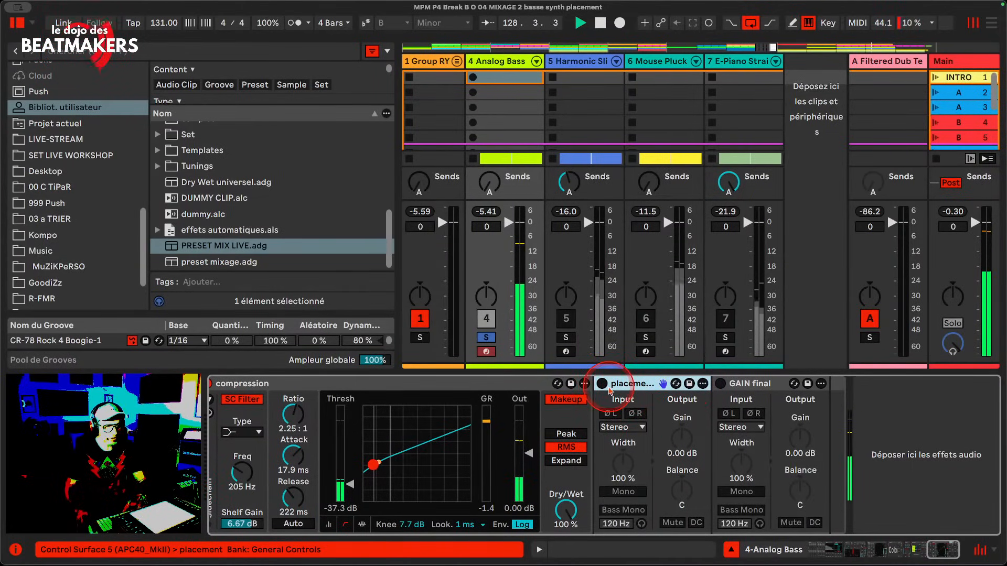
Enable the grave chain's placement device with 50 % width and its GAIN final device with about -10.6 dB of gain
left_click(604, 385)
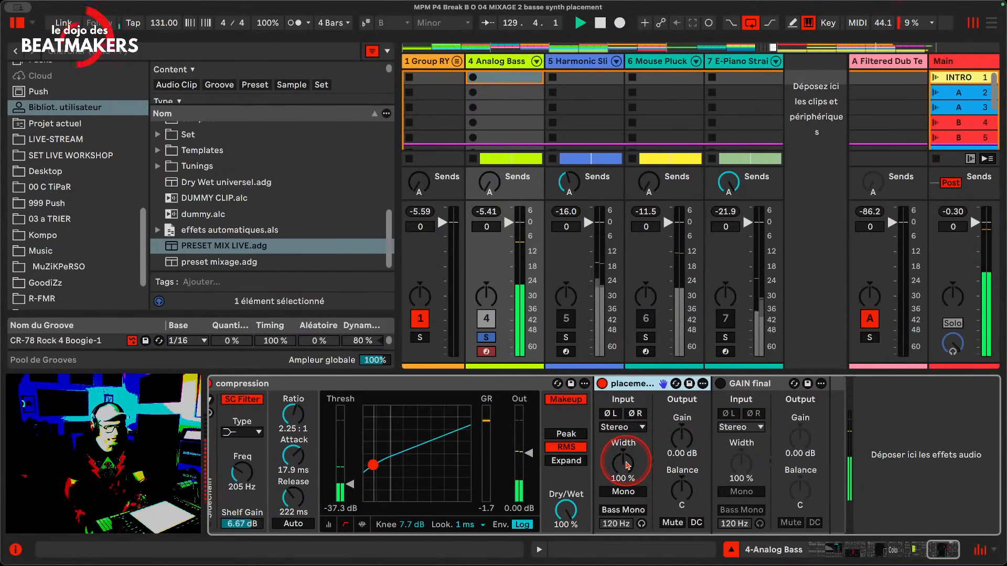
mouse_move(627, 465)
left_mouse_down()
mouse_move(626, 486)
mouse_move(627, 465)
left_mouse_up()
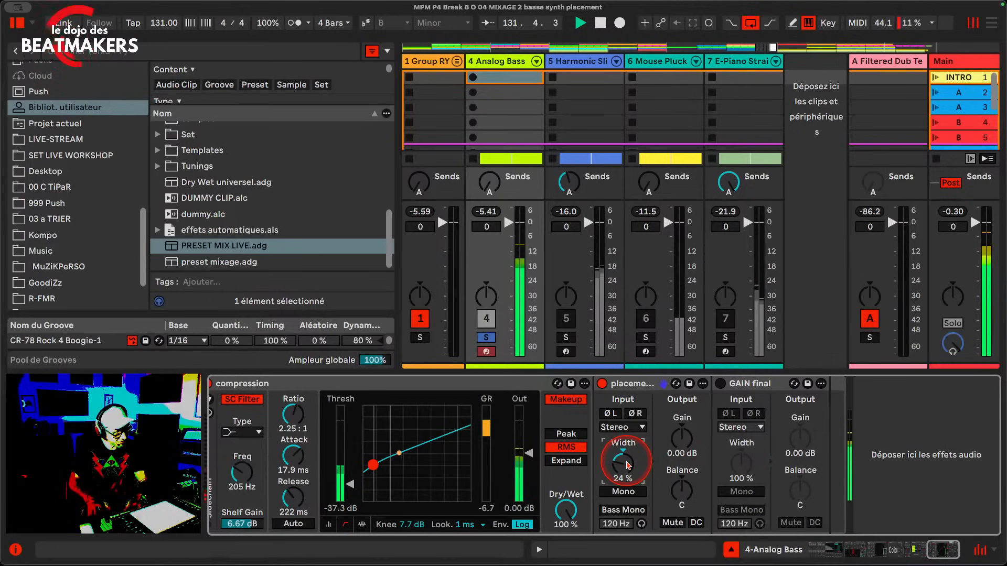
left_click_drag(628, 465, 627, 458)
left_click(722, 384)
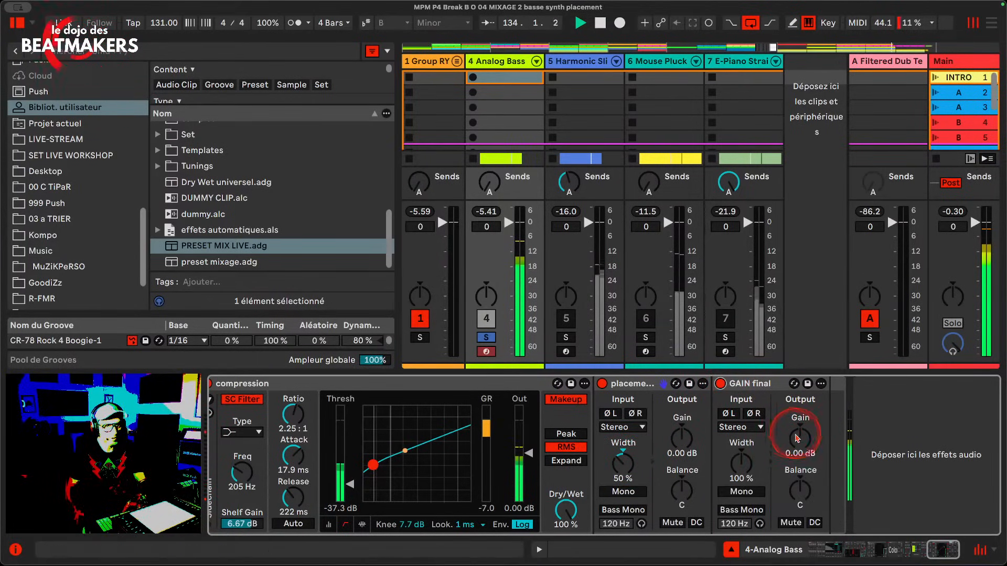
mouse_move(800, 434)
left_mouse_down()
mouse_move(800, 462)
mouse_move(800, 448)
left_mouse_up()
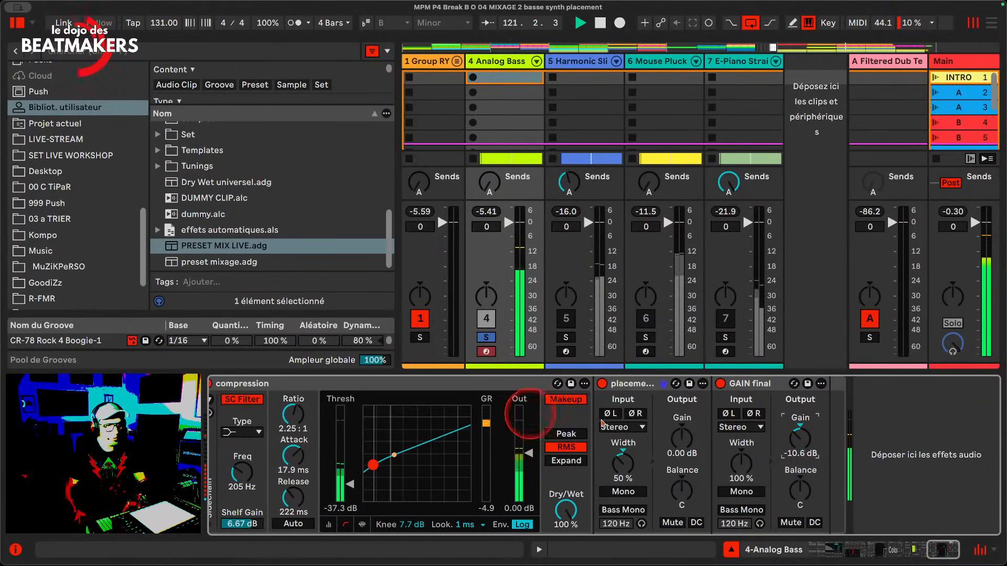
Compare the processed bass in the full mix and alone by switching the Analog Bass track's solo off and on again
scroll(770, 445, "left", 10)
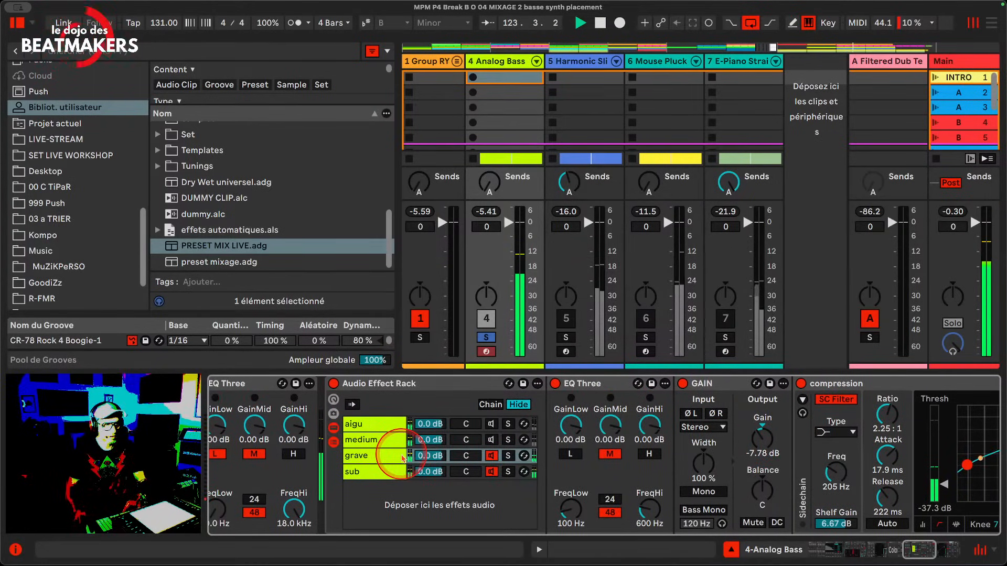
left_click(493, 338)
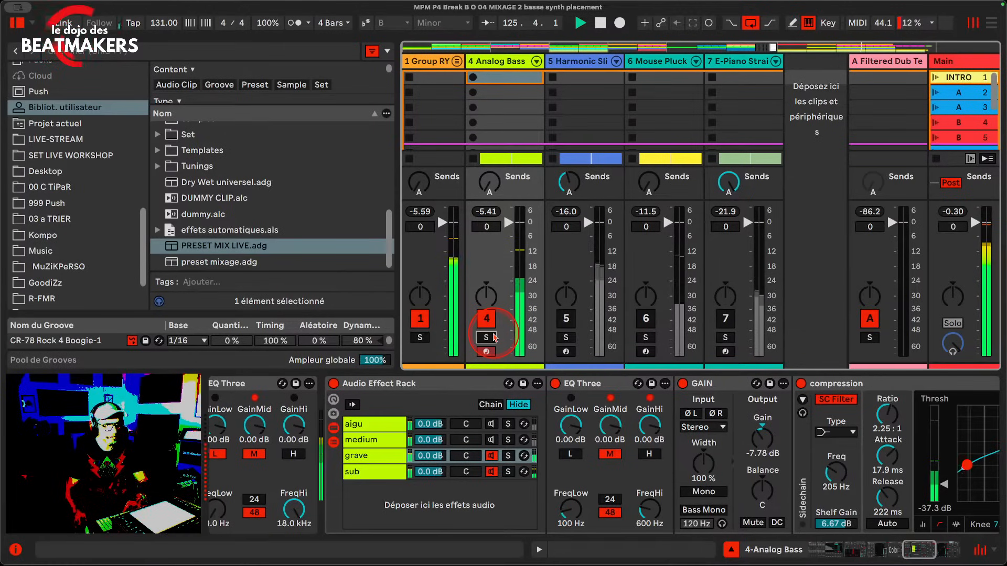
left_click(494, 338)
Turn on the medium chain and ungroup its PRESET MIX LIVE rack into separate devices
left_click(492, 440)
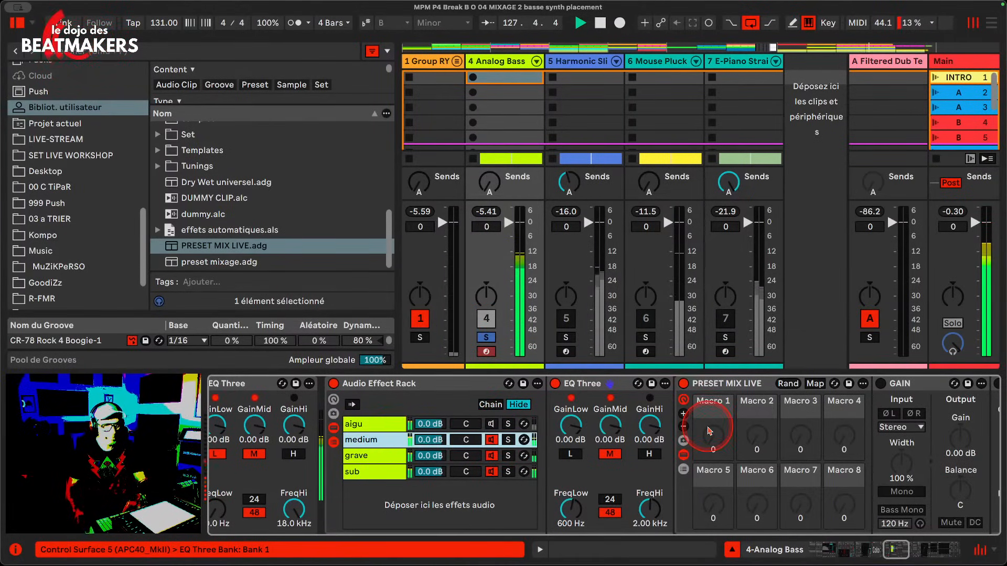
left_click(772, 389)
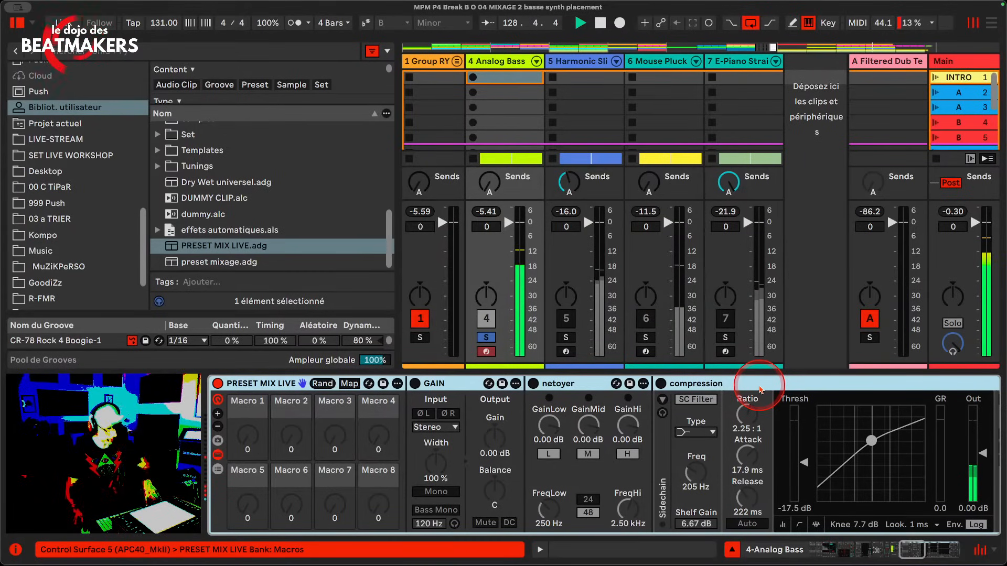
key("super+shift+g")
Delete the netoyer EQ from the medium chain
scroll(526, 438, "left", 12)
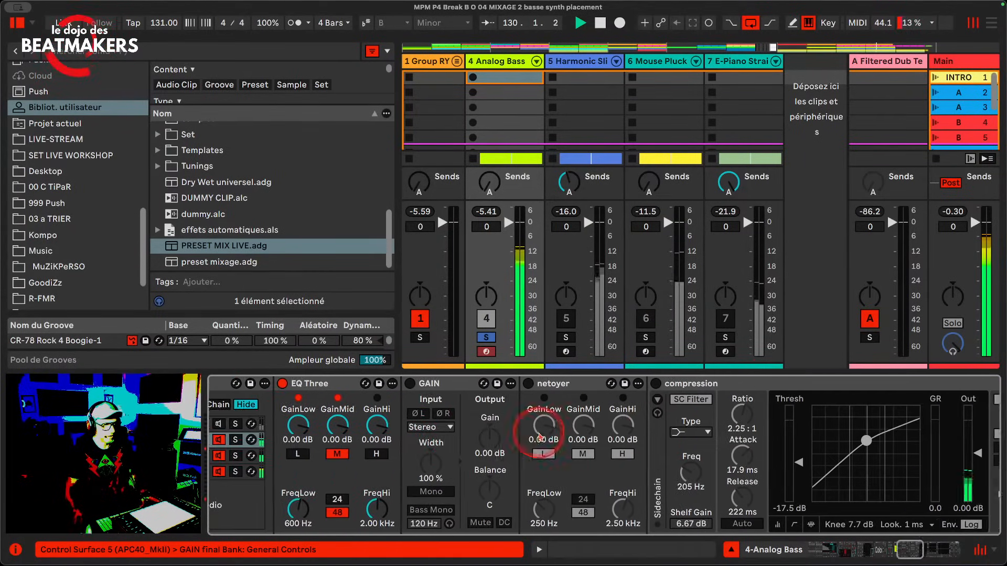
scroll(541, 437, "left", 4)
left_click(684, 385)
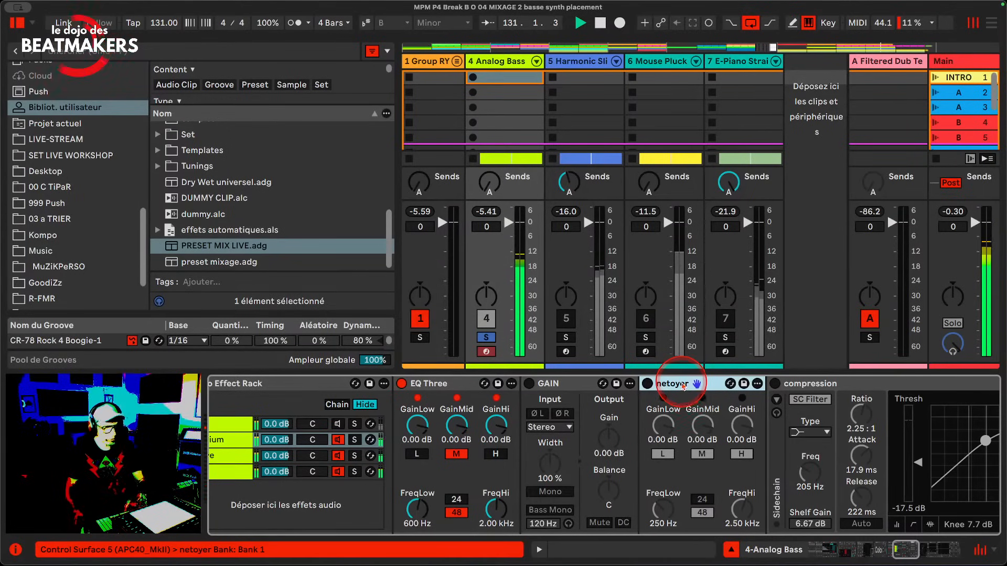
key("Delete")
Enable the medium chain's GAIN device and set its output gain to -12 dB
left_click(520, 419)
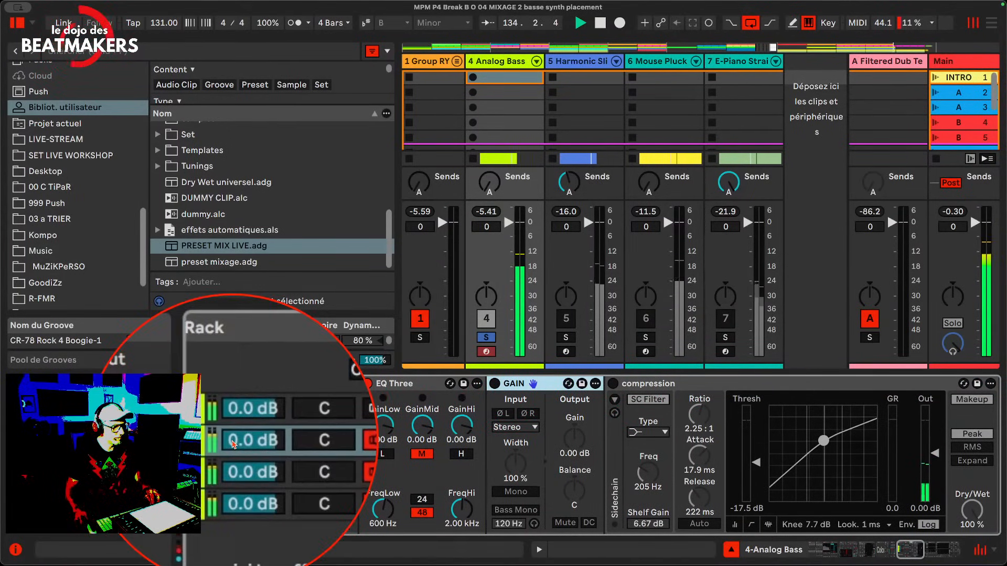
left_click(495, 384)
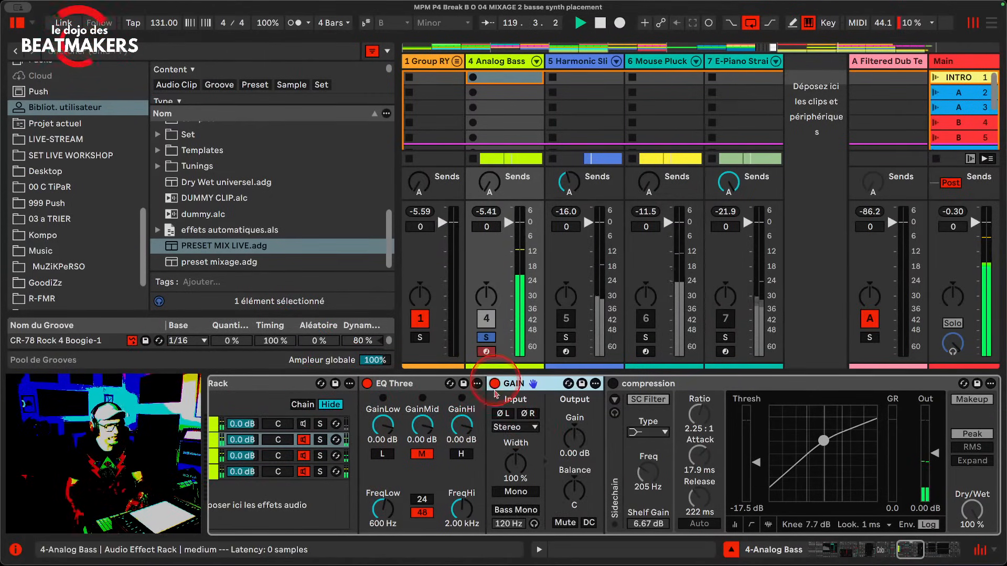
mouse_move(575, 434)
left_mouse_down()
mouse_move(574, 462)
mouse_move(574, 452)
left_mouse_up()
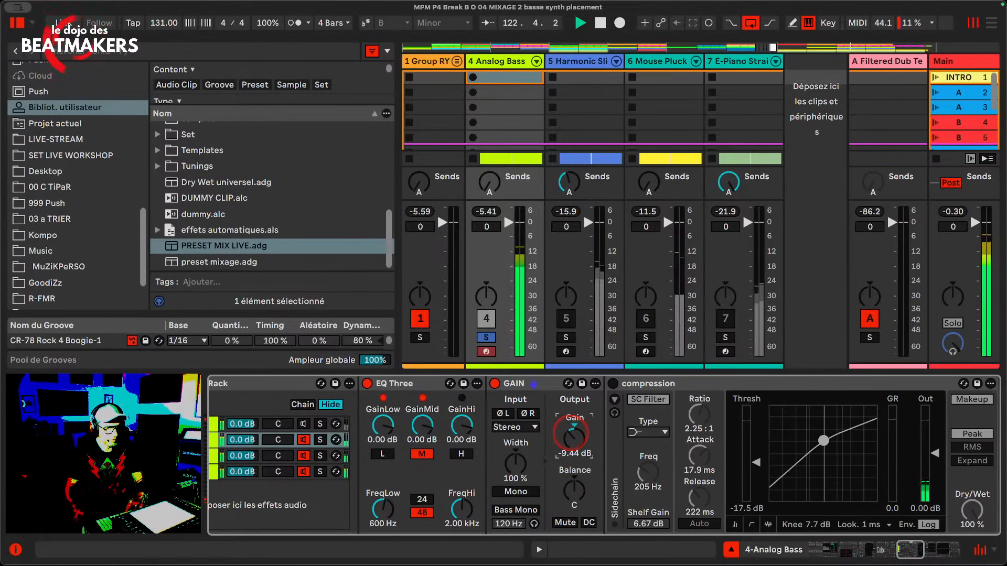
type("-")
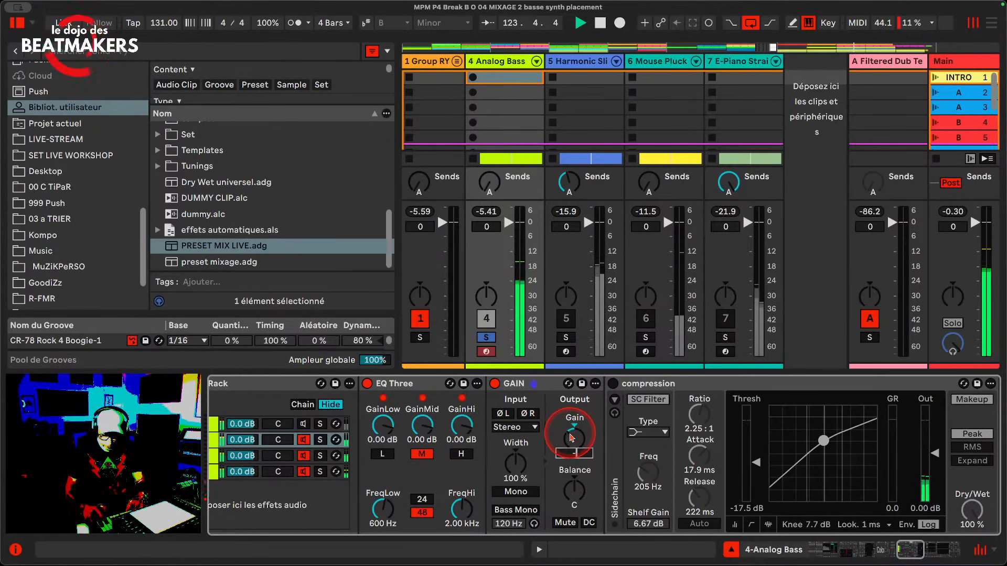
Enable the medium chain's compression device in RMS mode and lower its threshold to about -47.6 dB
left_click(613, 384)
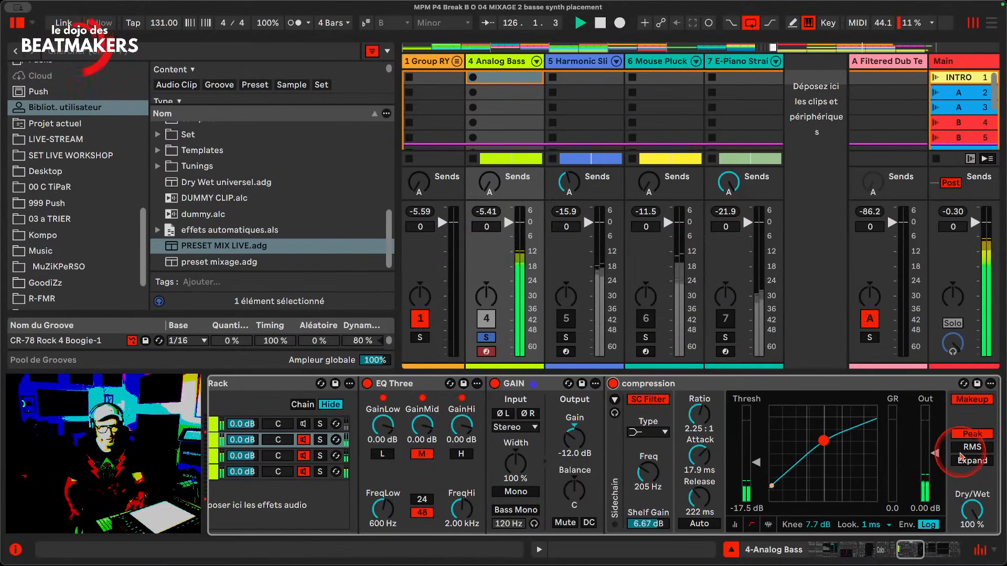
left_click(972, 447)
left_click_drag(761, 466, 759, 493)
left_click_drag(808, 461, 619, 524)
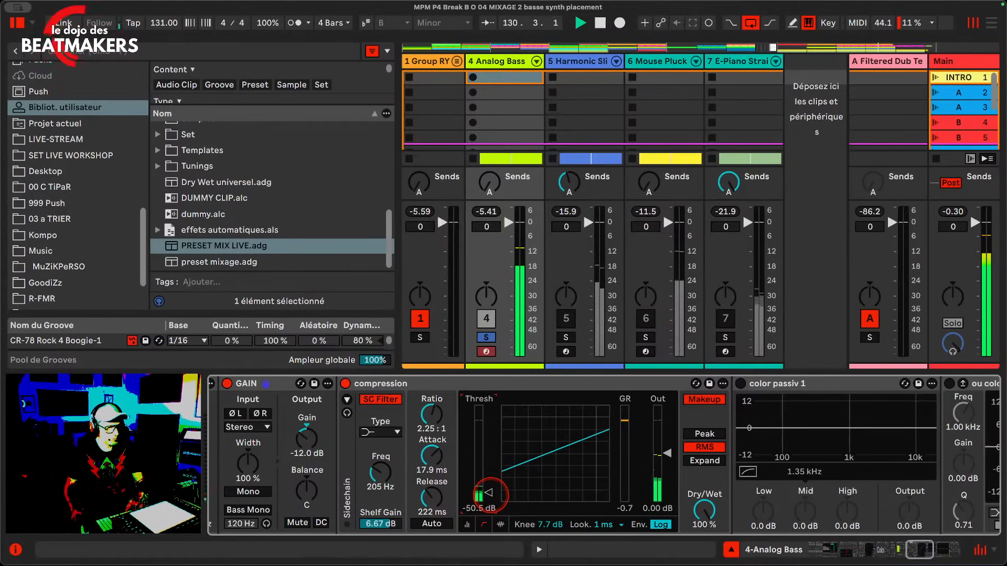
left_click_drag(488, 493, 489, 491)
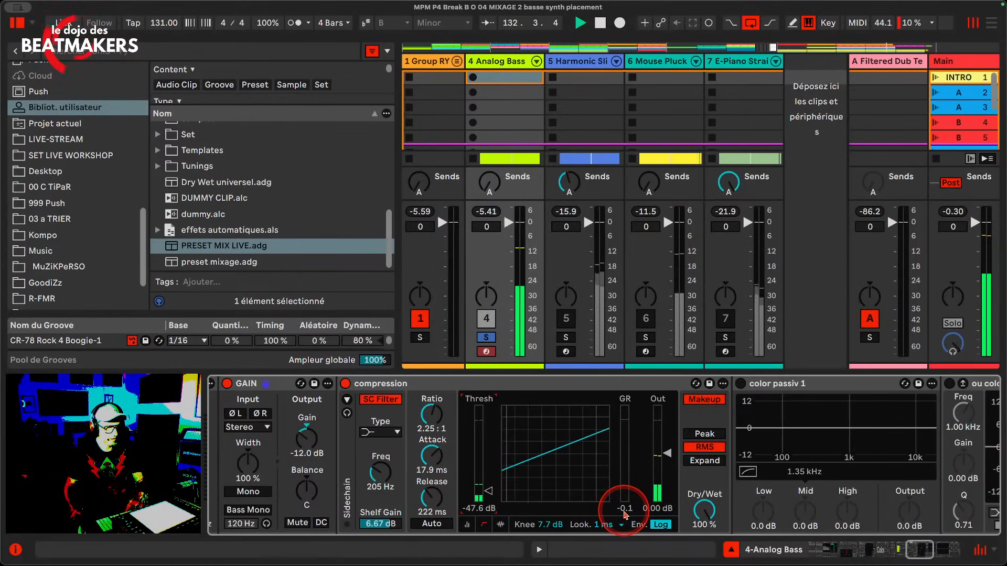
Lower the output level of the medium chain's compression device to about -5.4 dB
left_click_drag(668, 453, 667, 498)
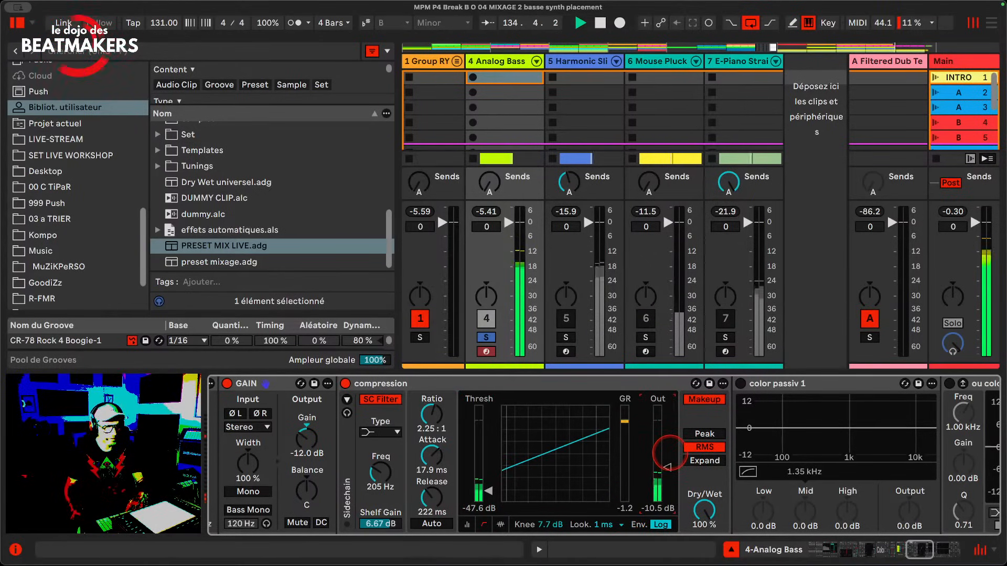
mouse_move(668, 461)
left_mouse_down()
mouse_move(659, 458)
mouse_move(665, 472)
mouse_move(664, 462)
left_mouse_up()
scroll(666, 462, "right", 3)
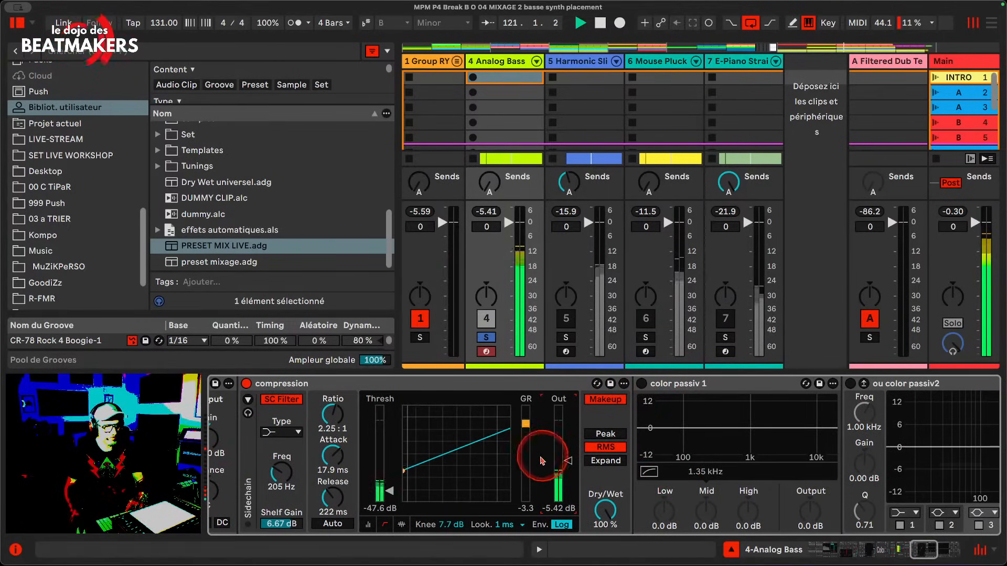
Lower the medium chain's compression output to about -8.6 dB, checking the Analog Bass track with and without solo
left_click_drag(568, 461, 568, 462)
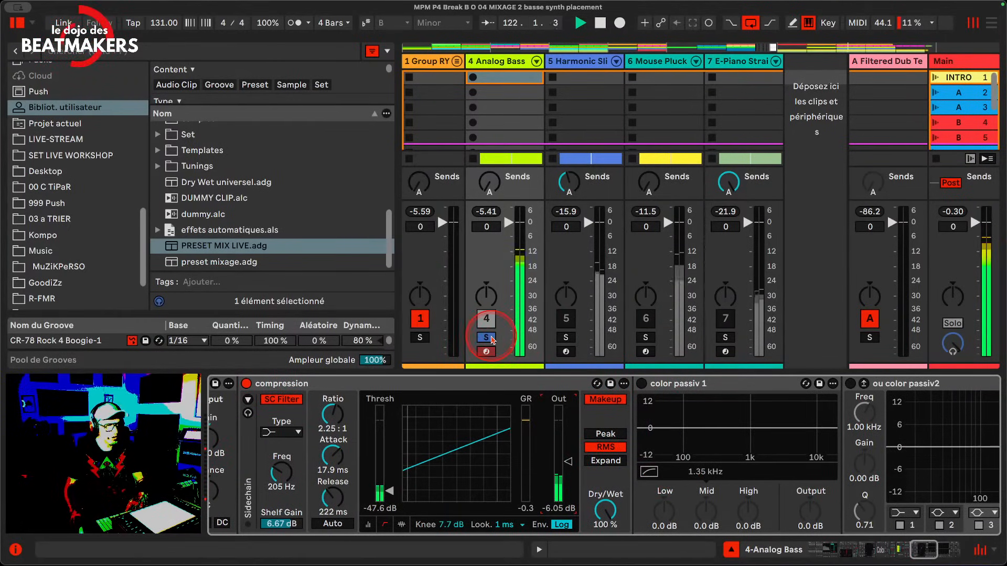
left_click(489, 338)
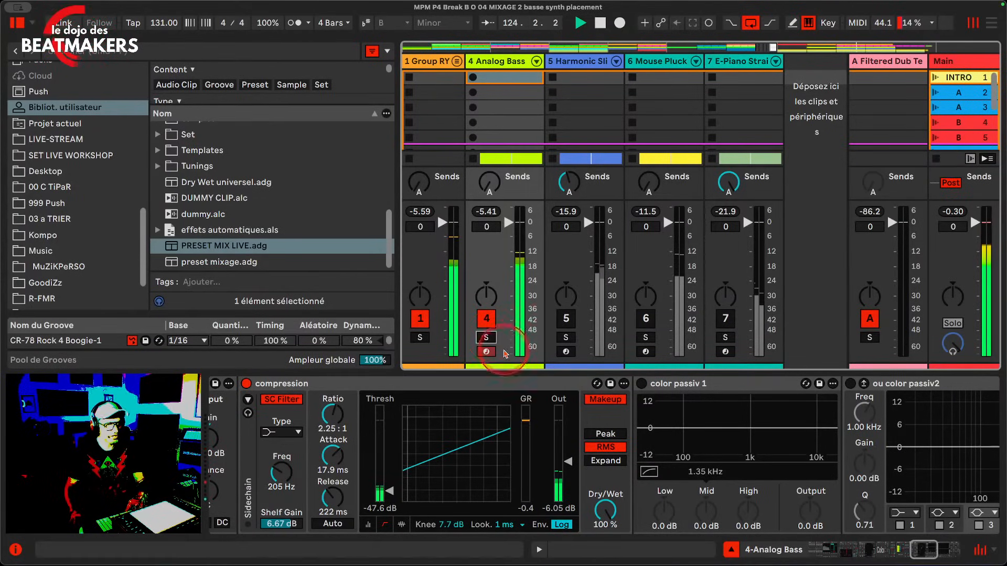
left_click_drag(568, 462, 570, 467)
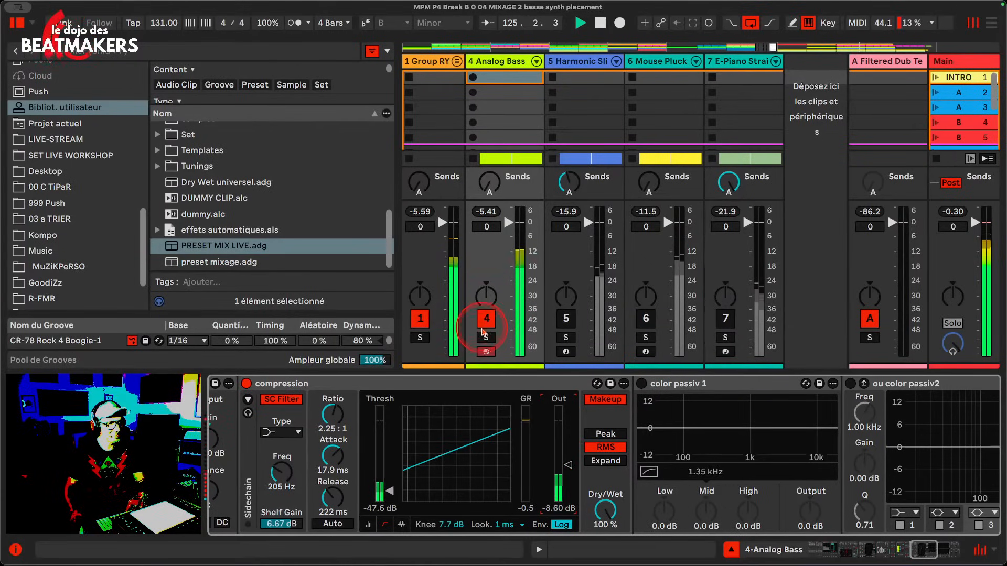
left_click(489, 340)
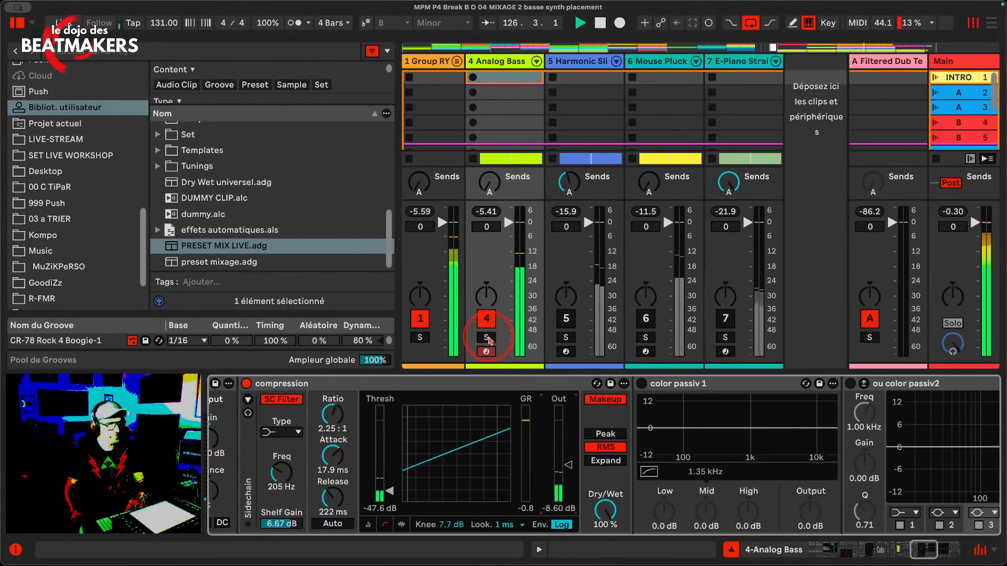
left_click(489, 337)
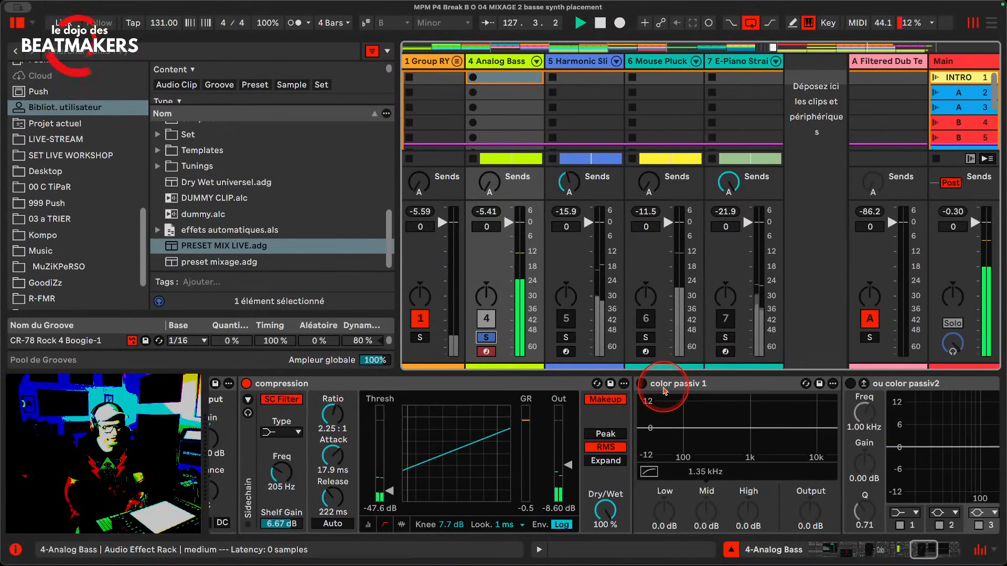
Delete the color passiv 1 and ou color passiv2 devices from the medium chain
left_click(666, 386)
key("Delete")
key("Delete")
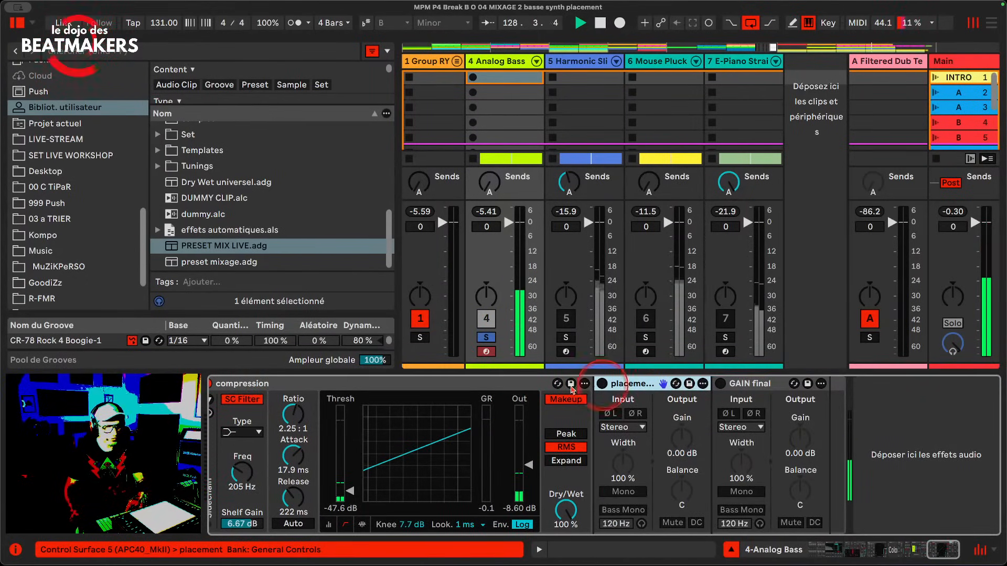
Enable the medium chain's placement device and delete its GAIN final device
left_click(601, 384)
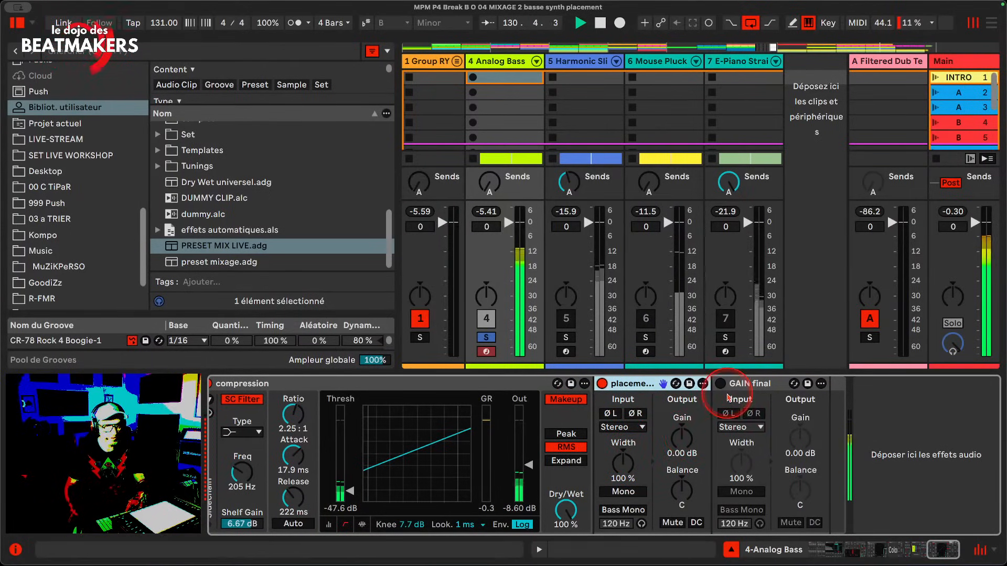
left_click(757, 384)
key("Delete")
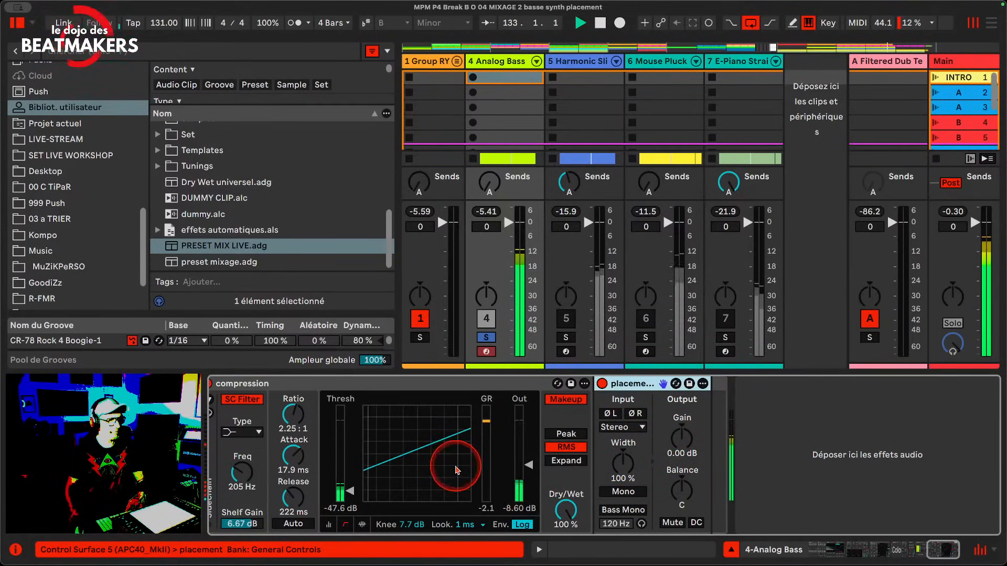
scroll(464, 459, "left", 10)
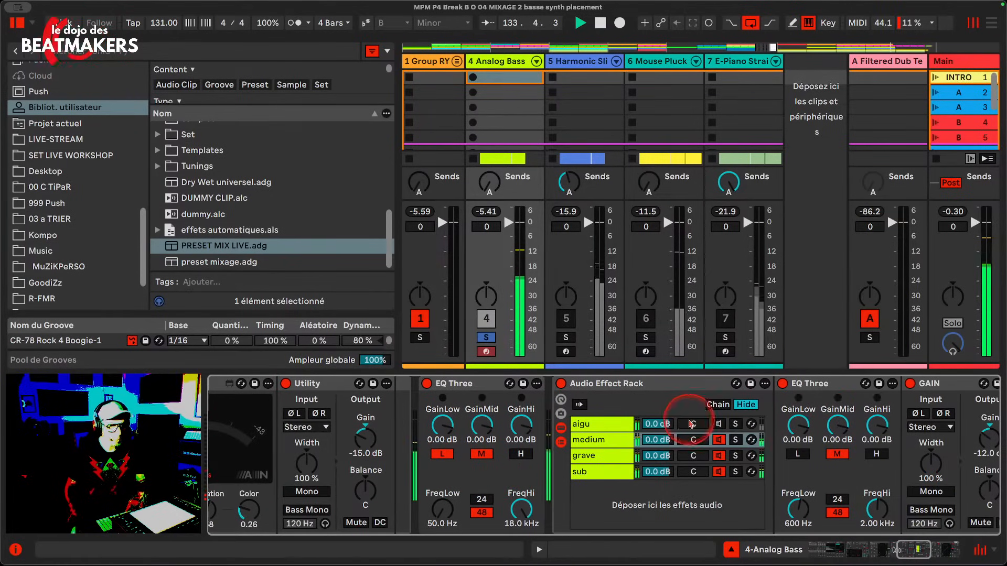
left_click(719, 425)
scroll(708, 431, "right", 4)
scroll(709, 432, "right", 5)
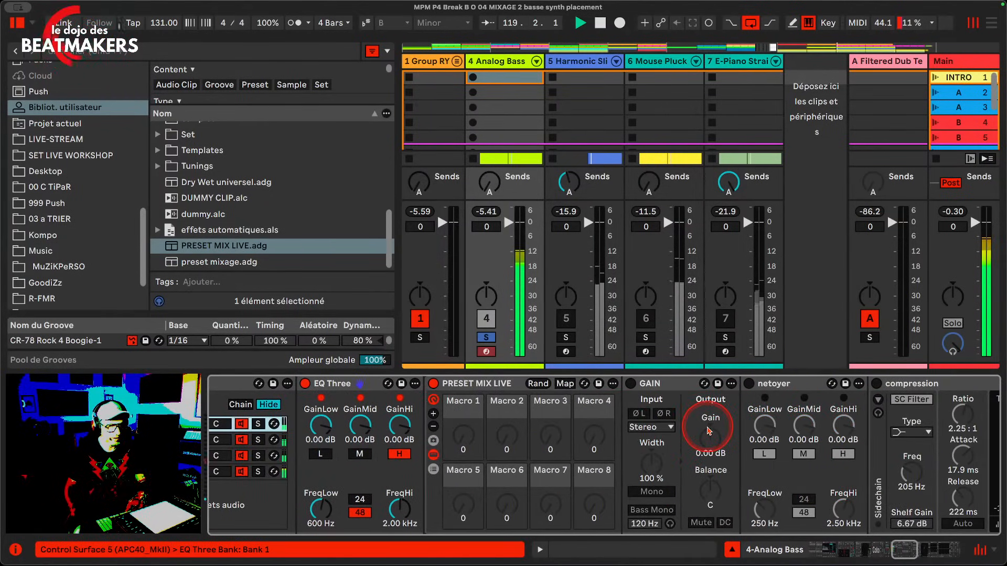
scroll(447, 428, "left", 4)
left_click(446, 425)
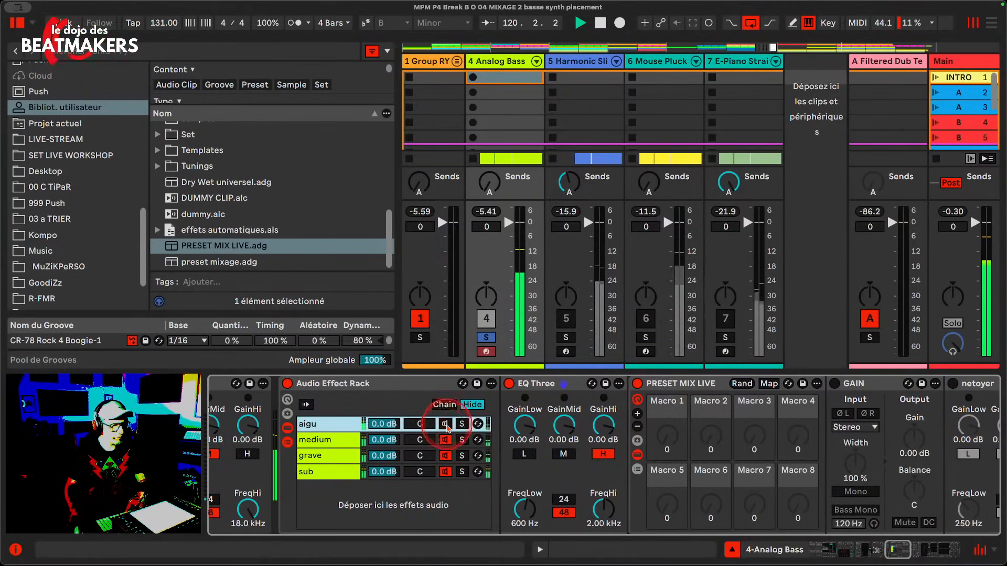
Insert the Pedal audio effect into the medium chain between the compression and placement devices
left_click(345, 441)
scroll(345, 445, "right", 5)
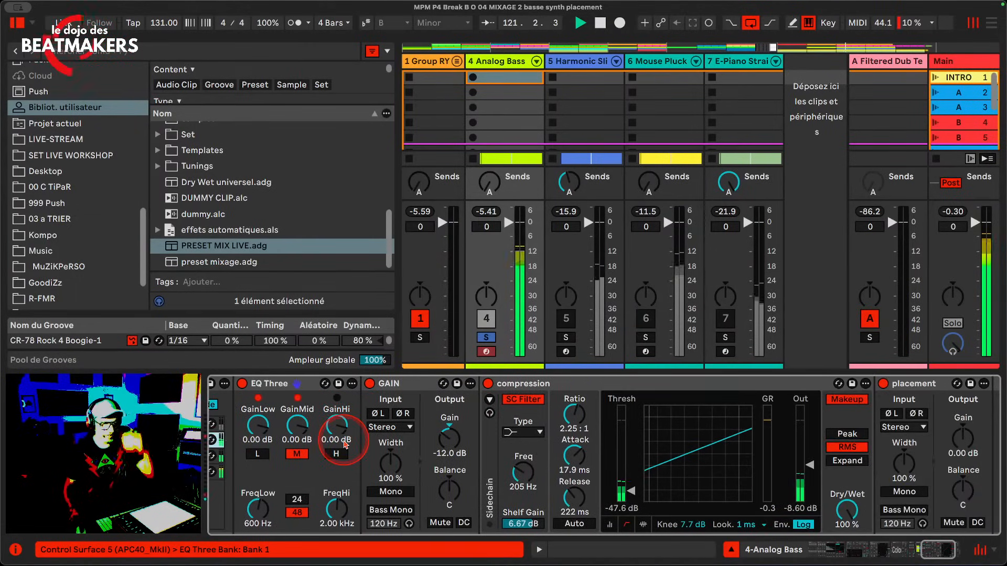
scroll(157, 188, "up", 5)
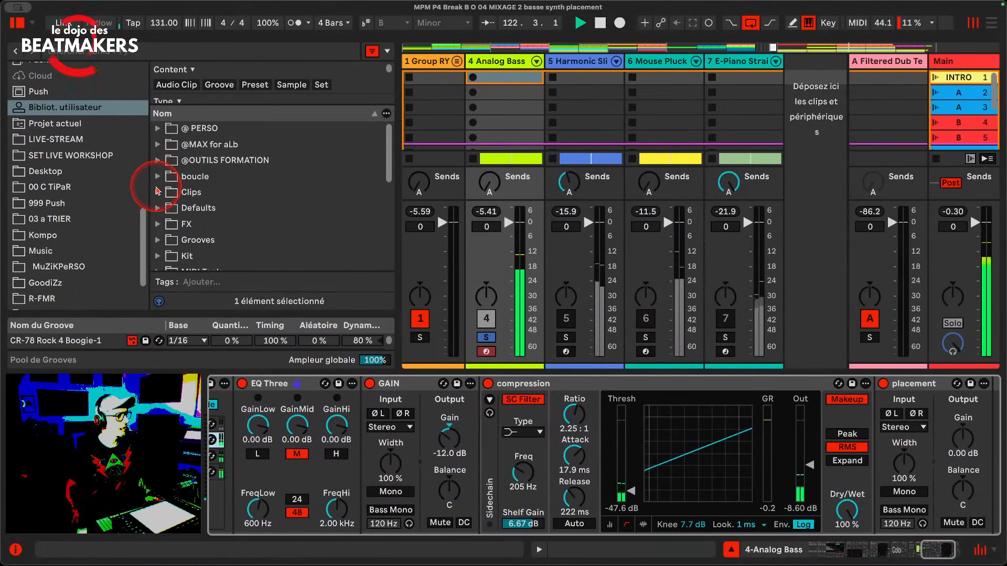
scroll(105, 189, "up", 12)
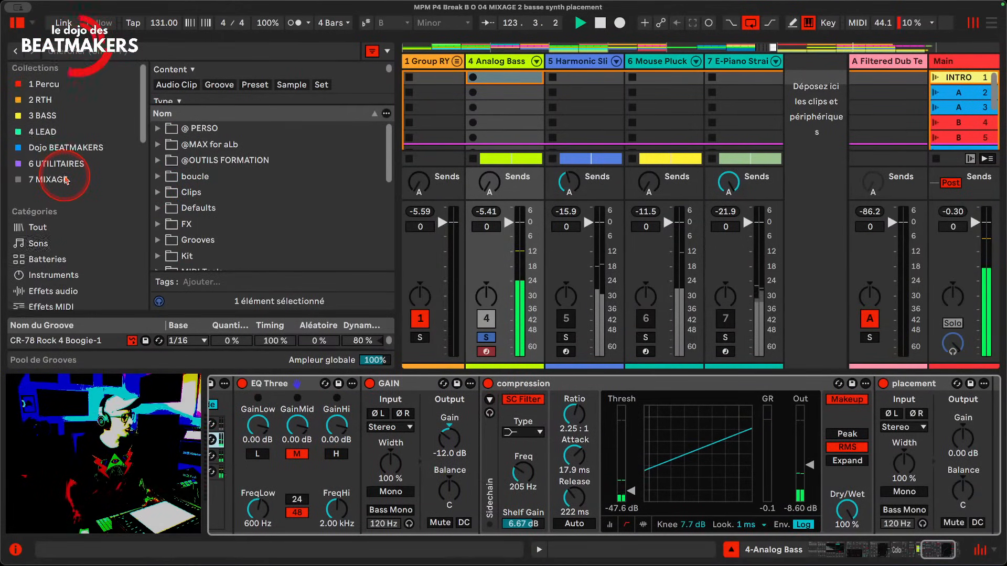
left_click(58, 191)
scroll(299, 196, "down", 8)
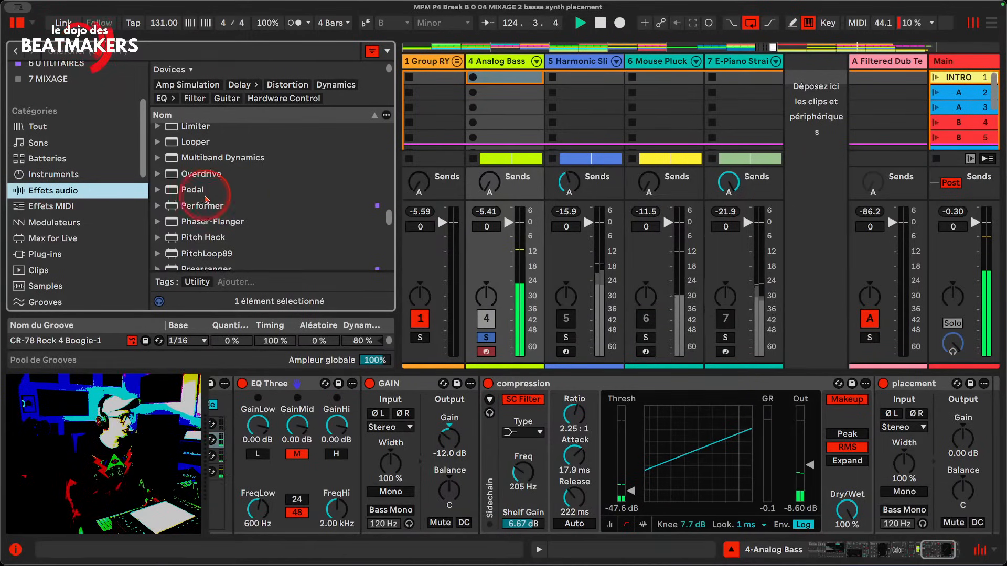
left_click(191, 190)
left_click(199, 194)
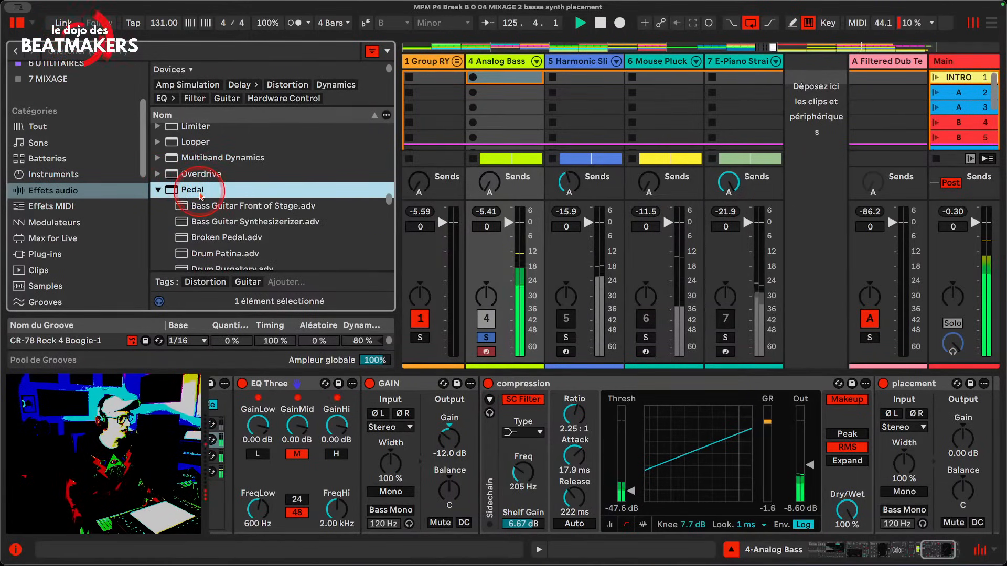
left_click(899, 435)
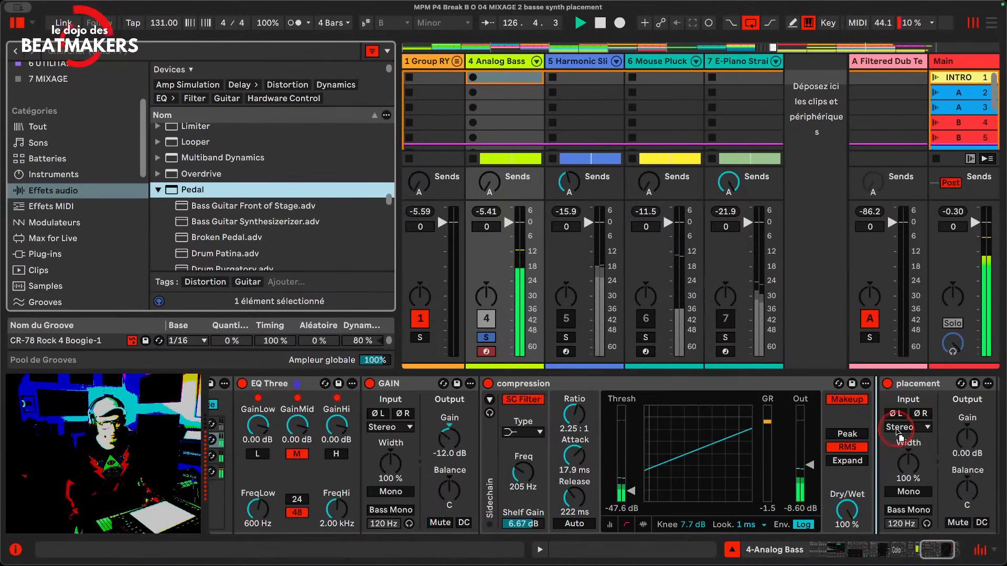
left_click_drag(897, 431, 904, 407)
Set the Pedal to Distort mode, lower its output to about -13.7 dB, and compare the sound with the device bypassed
left_click(939, 443)
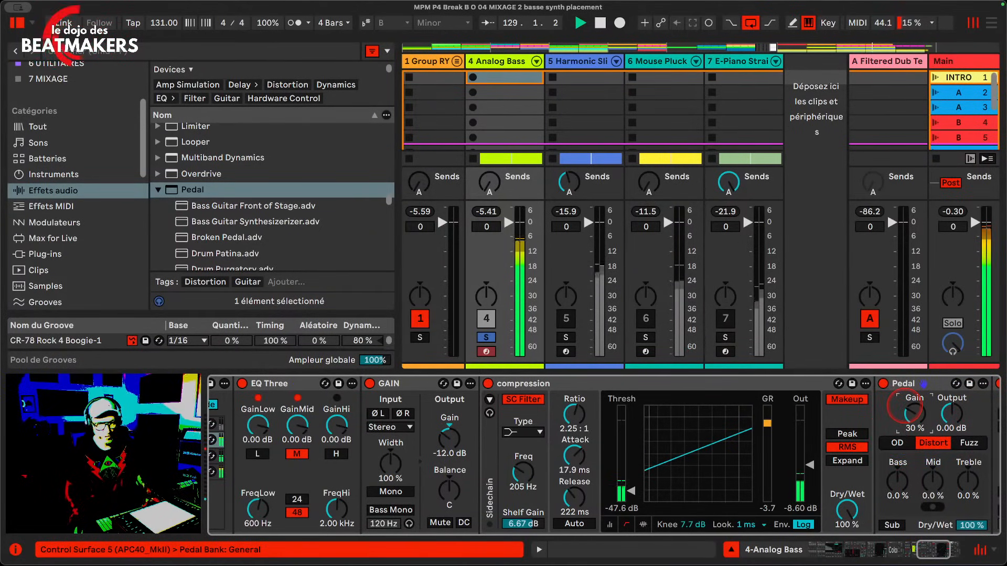
scroll(900, 452, "right", 5)
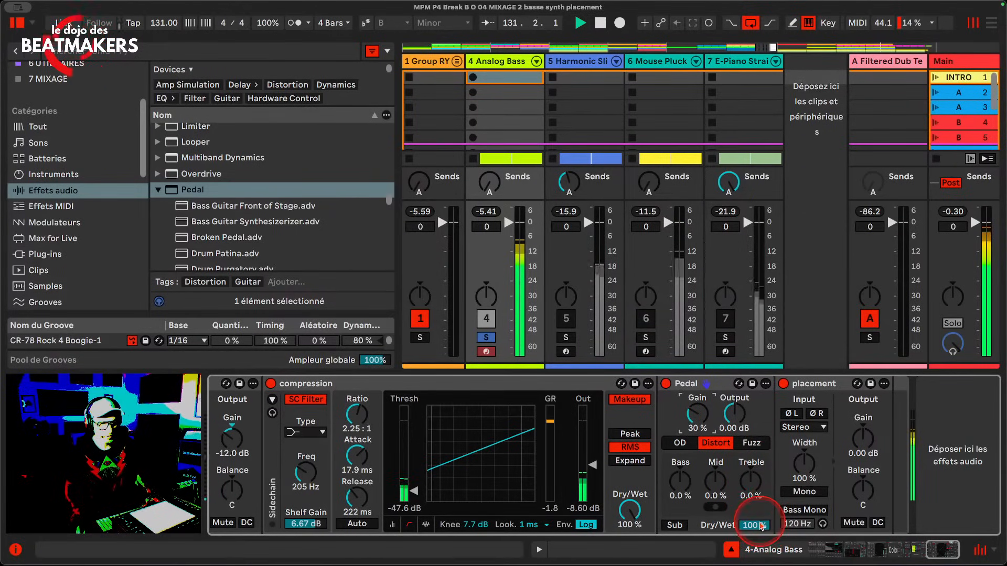
mouse_move(761, 526)
left_mouse_down()
mouse_move(760, 536)
mouse_move(760, 526)
left_mouse_up()
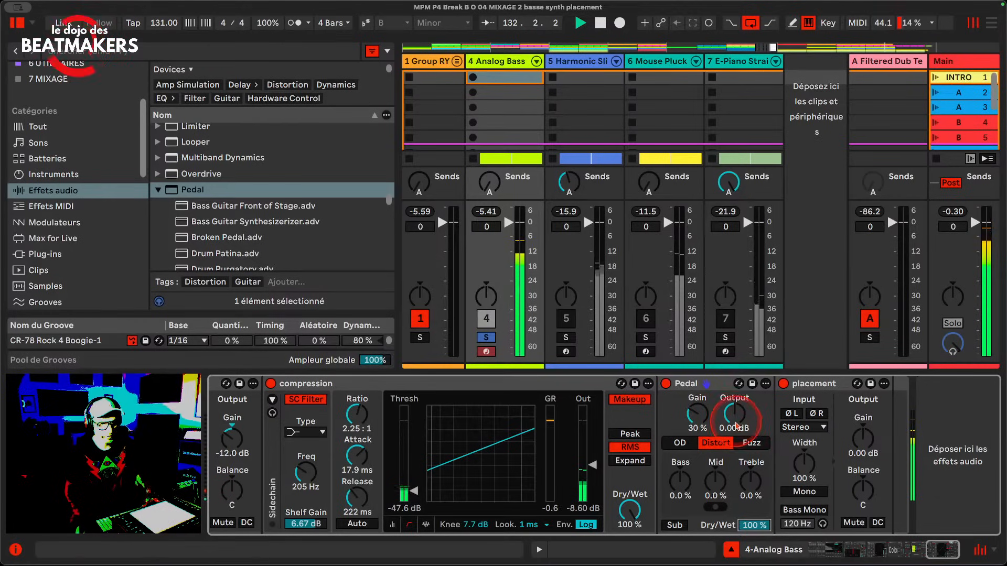
left_click_drag(736, 426, 737, 451)
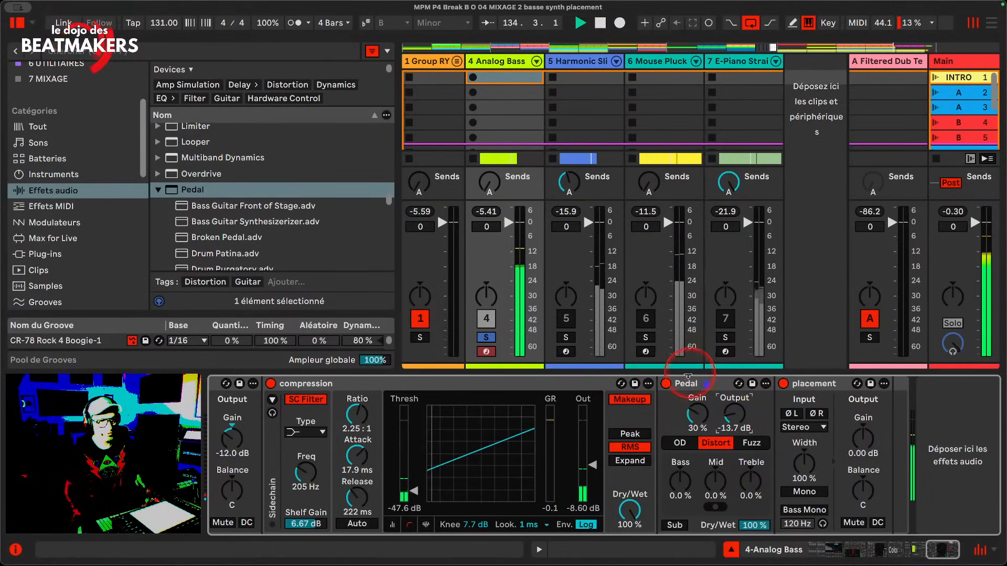
left_click(668, 385)
left_click(667, 384)
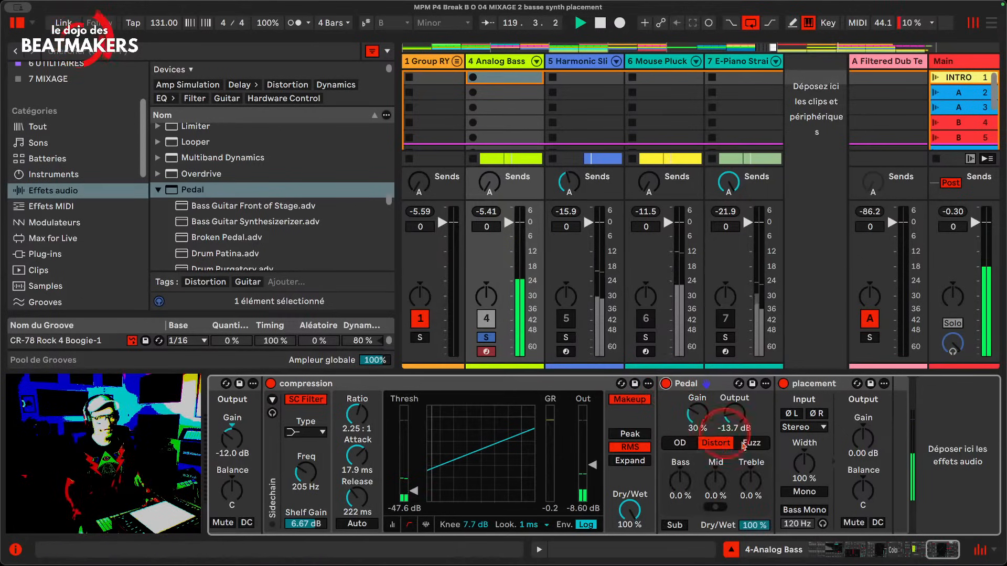
Set the Pedal's gain to 17% and its Dry/Wet to 20%, with its output reset to 0 dB
left_click(697, 417)
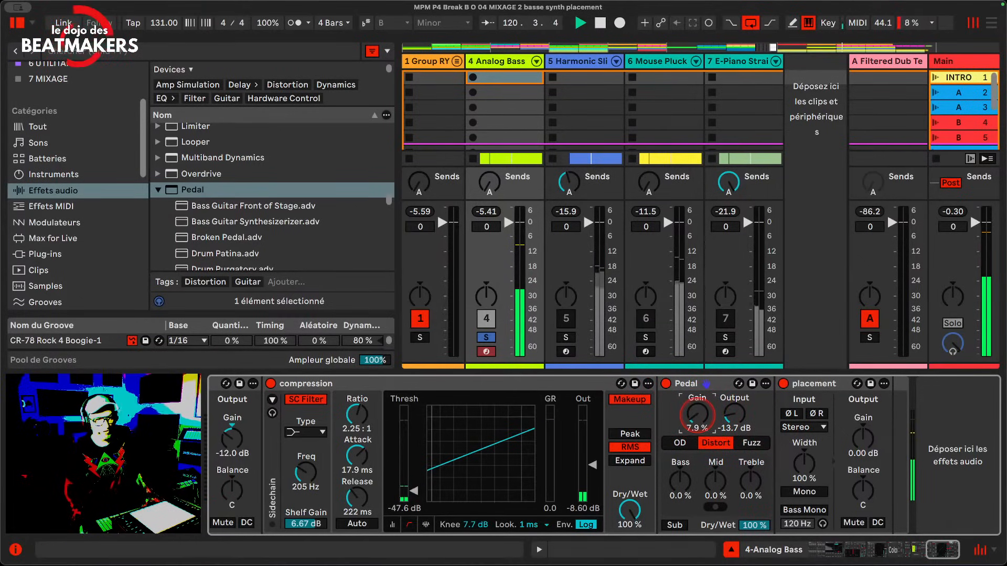
left_click_drag(734, 414, 734, 411)
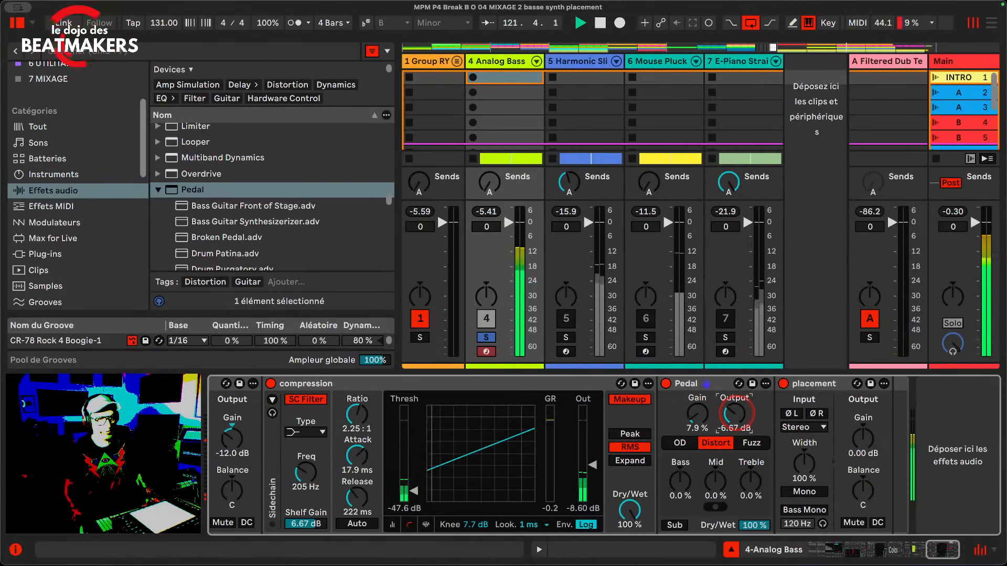
double_click(736, 415)
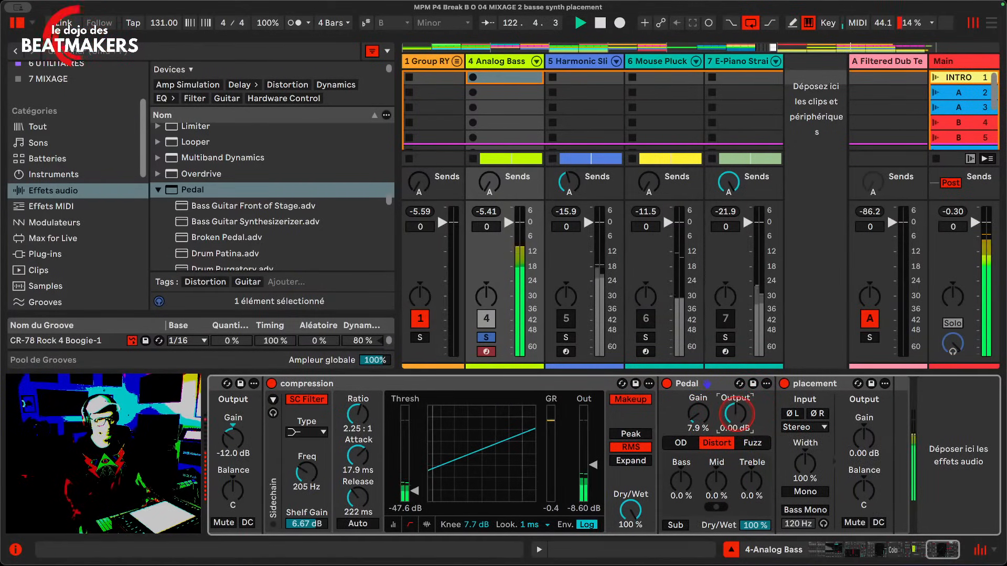
left_click_drag(755, 525, 757, 532)
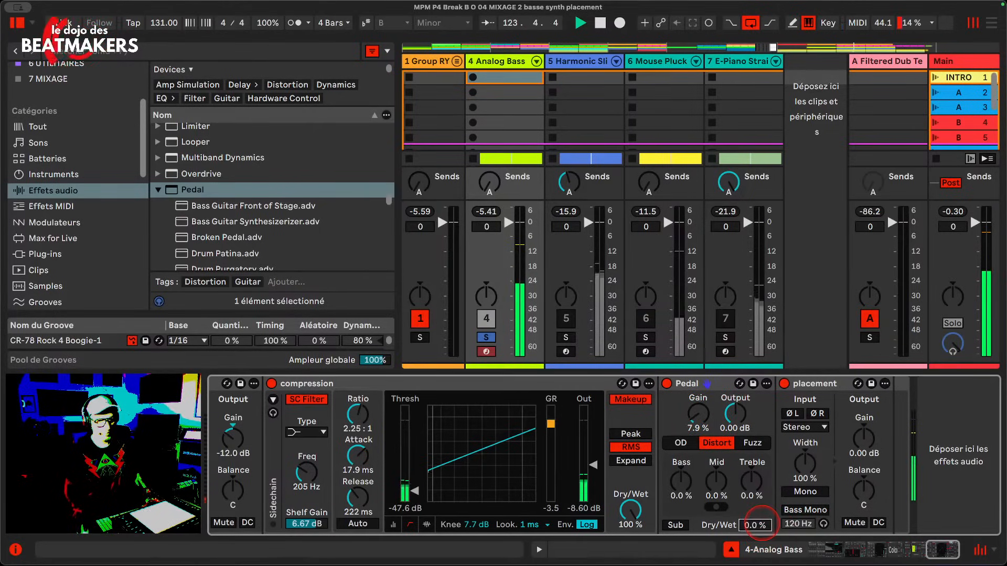
left_click_drag(697, 414, 698, 412)
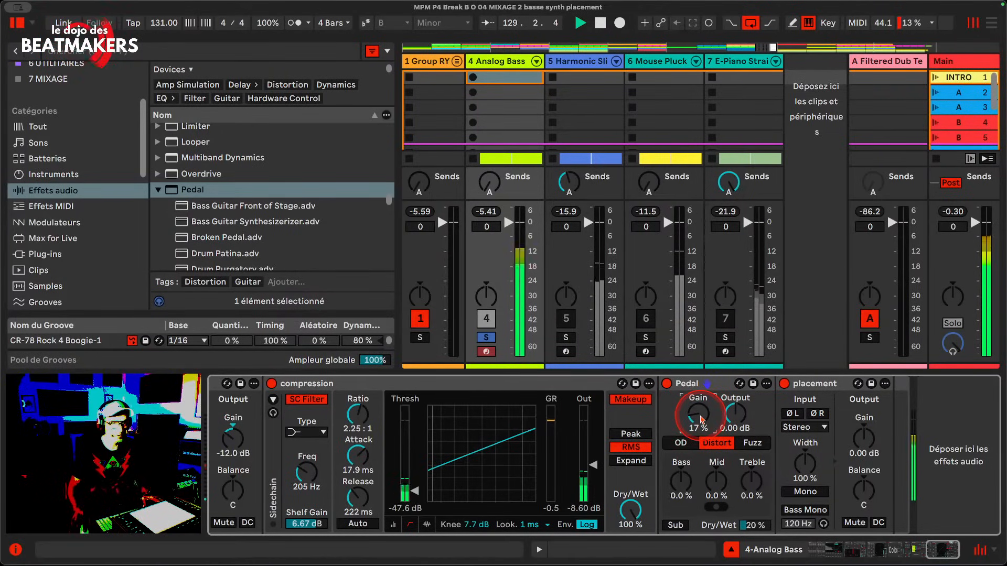
Lower the output level of the medium chain's Pedal to -6 dB
scroll(525, 446, "left", 10)
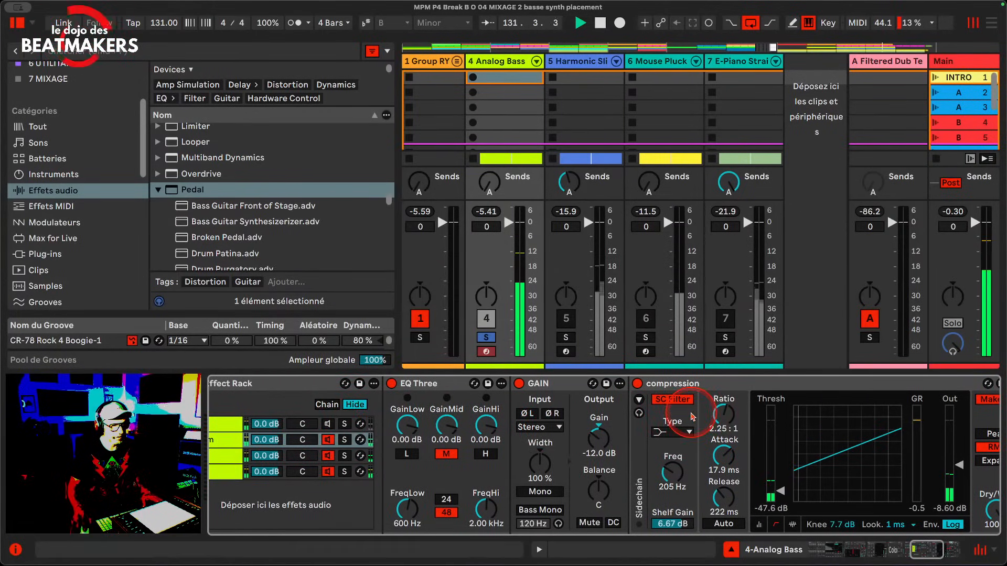
scroll(684, 422, "right", 10)
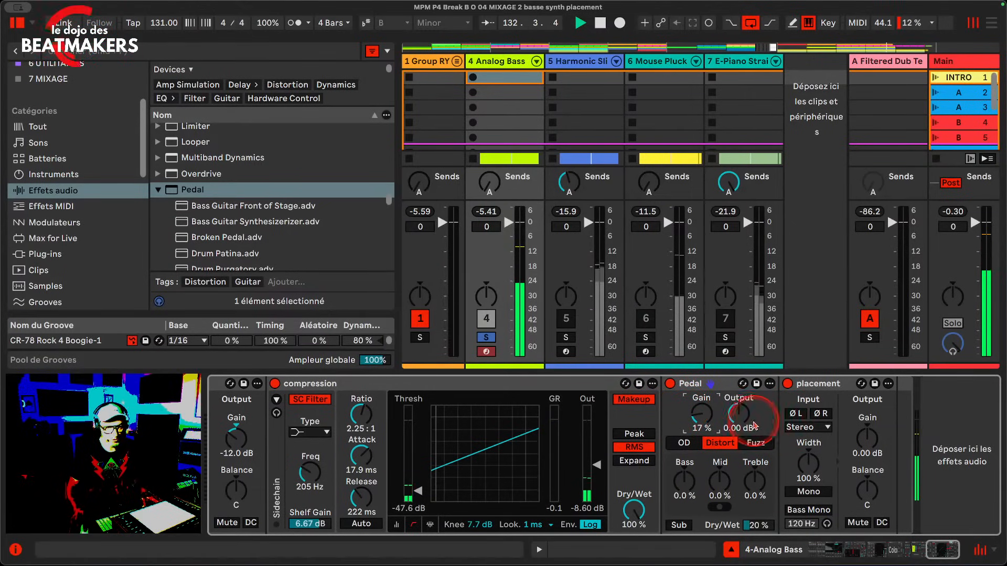
left_click_drag(738, 414, 745, 418)
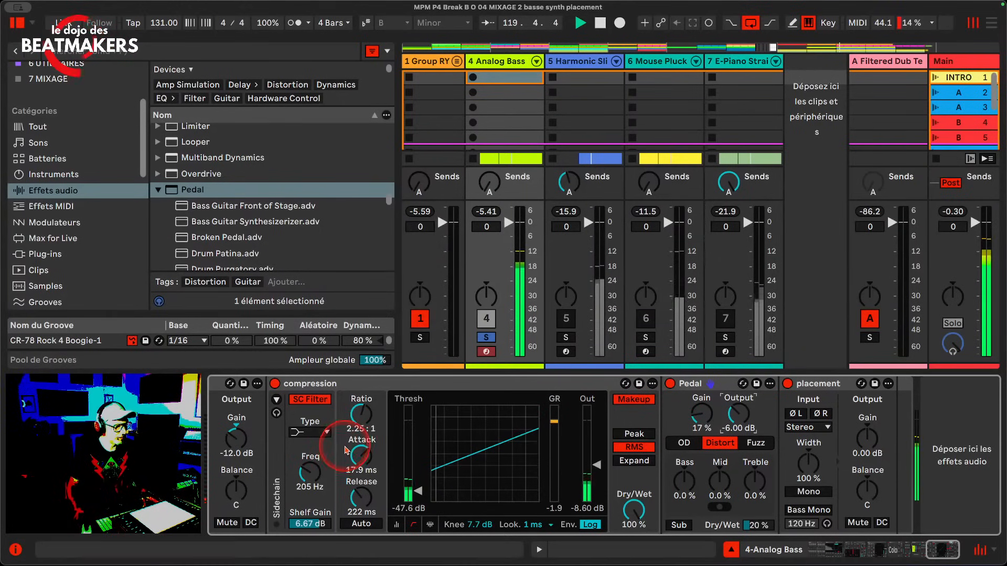
Select the aigu chain in the Audio Effect Rack and activate it
scroll(352, 431, "left", 10)
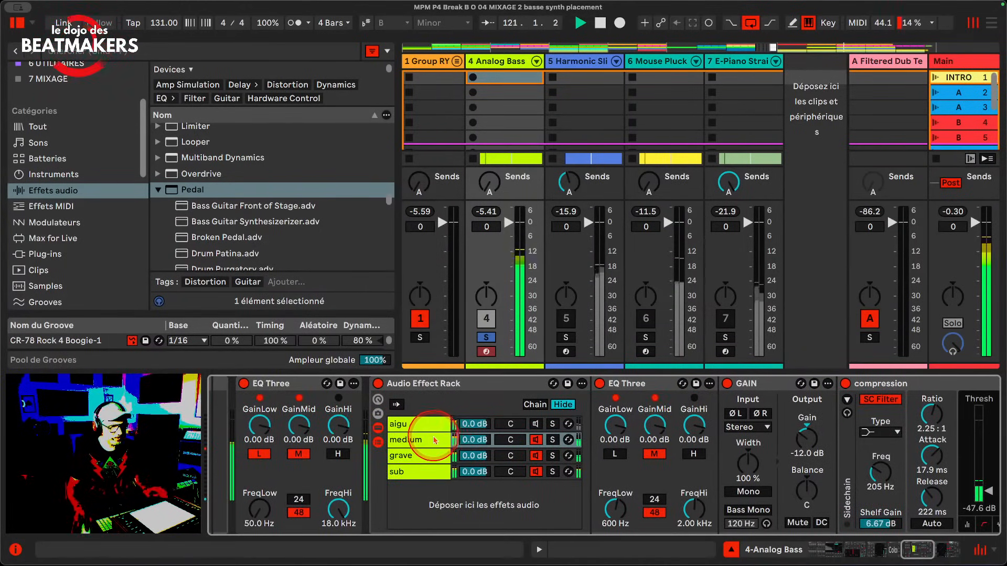
left_click(414, 423)
left_click(537, 425)
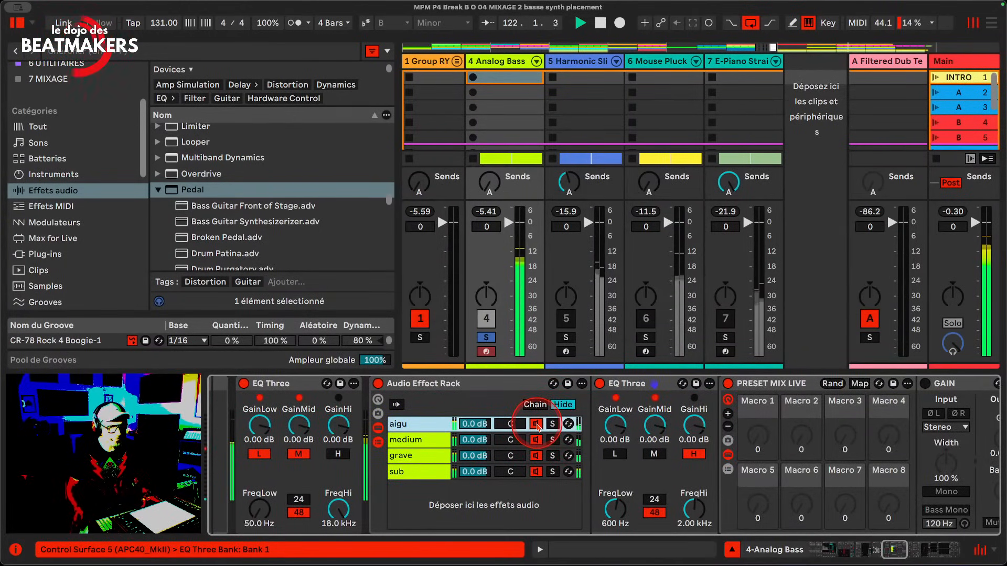
Ungroup the PRESET MIX LIVE rack so its devices sit directly in the aigu chain
scroll(537, 426, "right", 10)
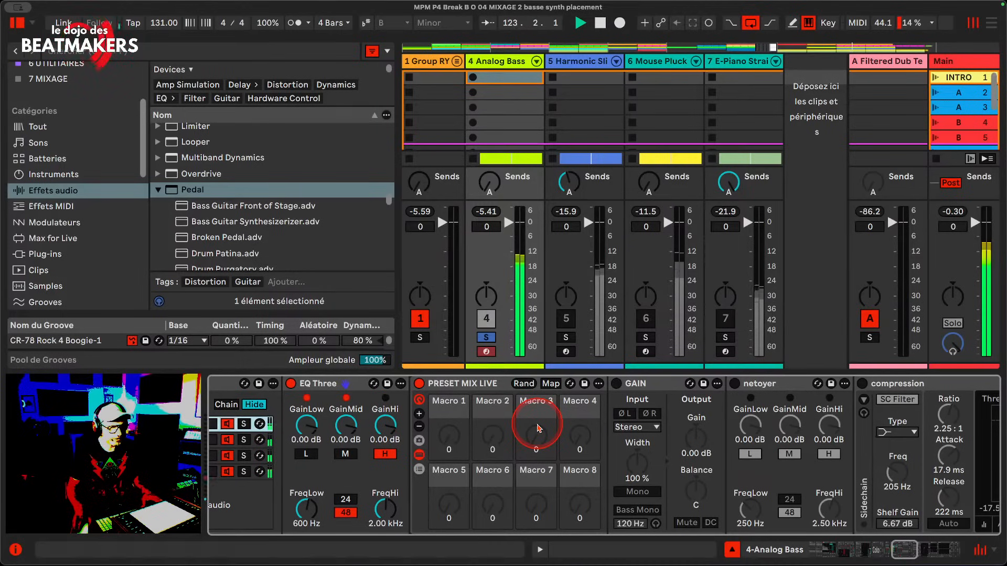
left_click(491, 384)
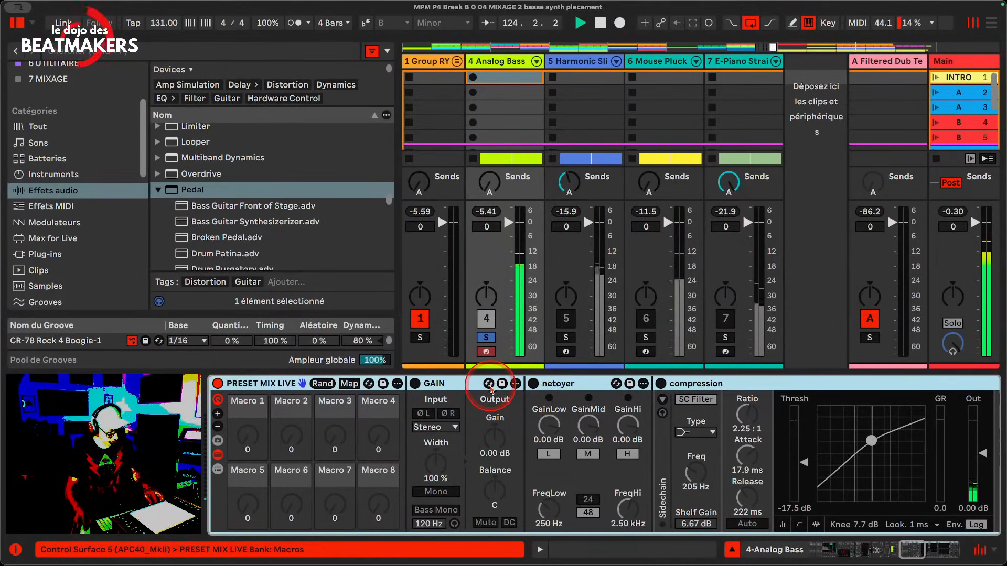
key("Right")
scroll(491, 391, "left", 15)
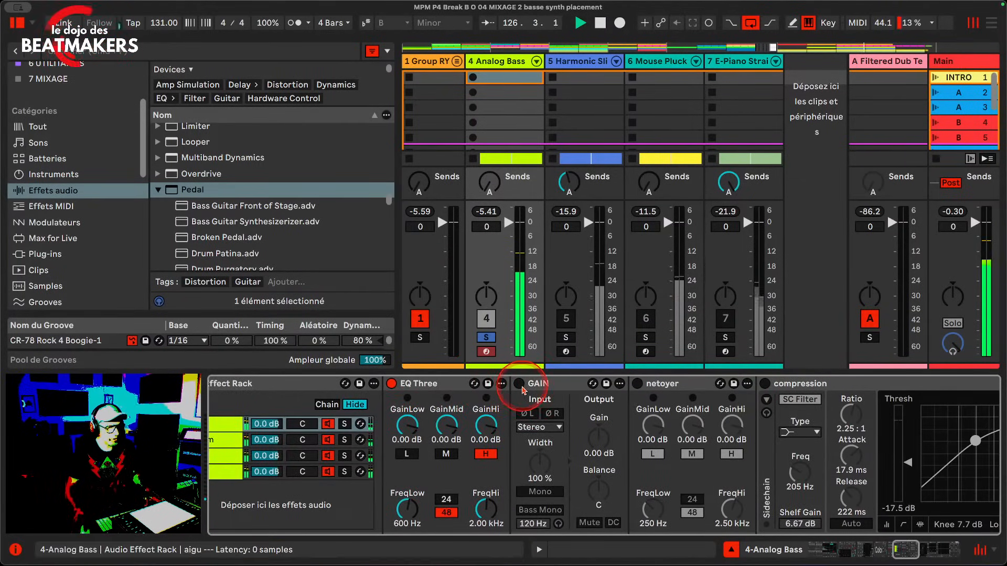
Activate the GAIN Utility in the aigu chain and set its gain to -9 dB
left_click(559, 387)
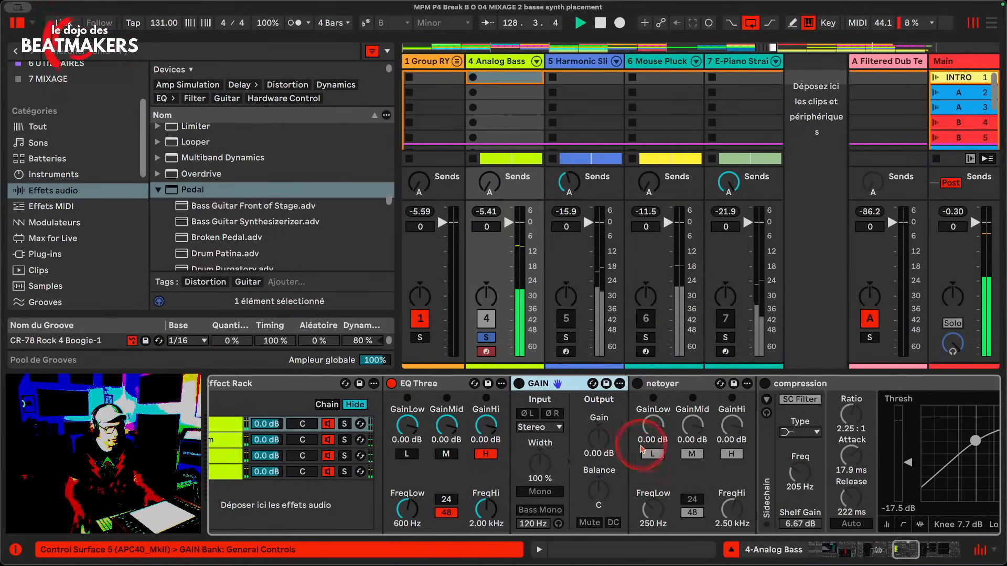
left_click(519, 384)
left_click(597, 426)
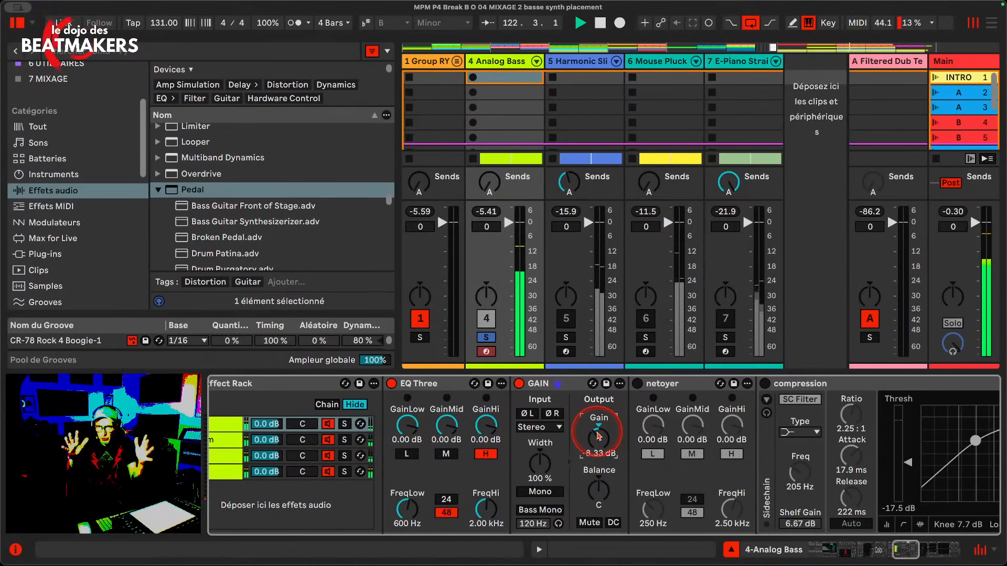
left_click_drag(598, 436, 598, 446)
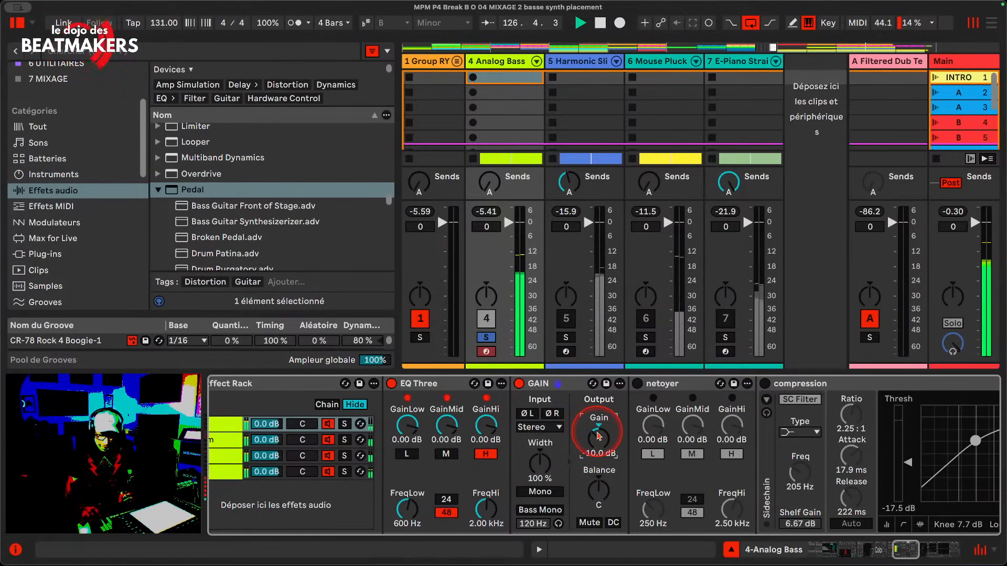
left_click_drag(598, 435, 599, 428)
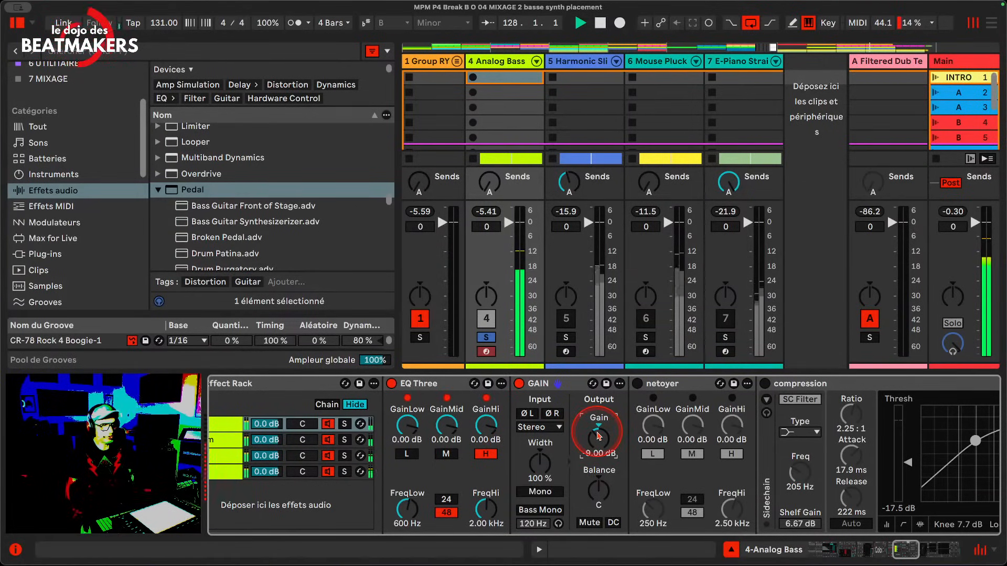
Delete the netoyer EQ from the aigu chain
left_click(742, 379)
left_click(683, 387)
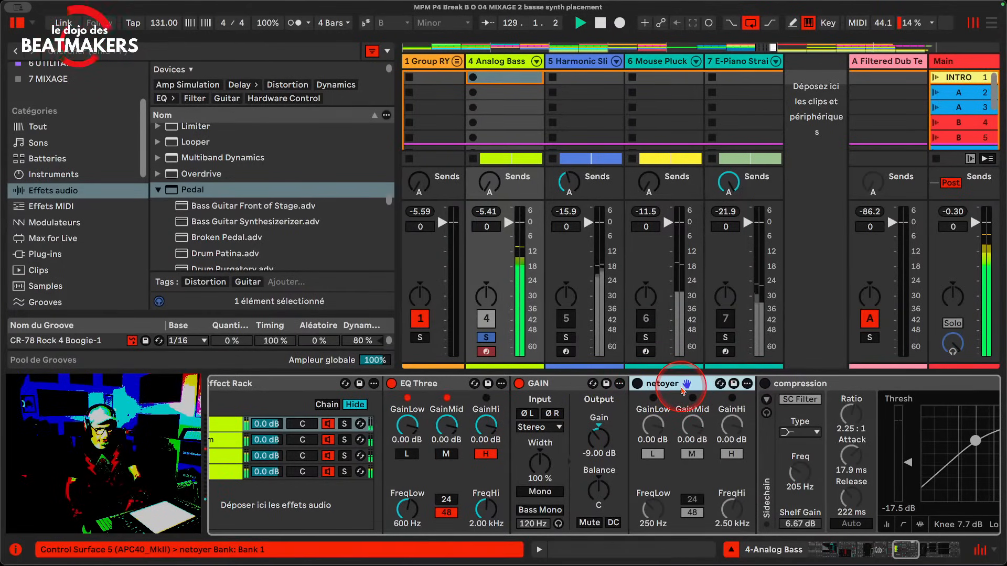
key("Delete")
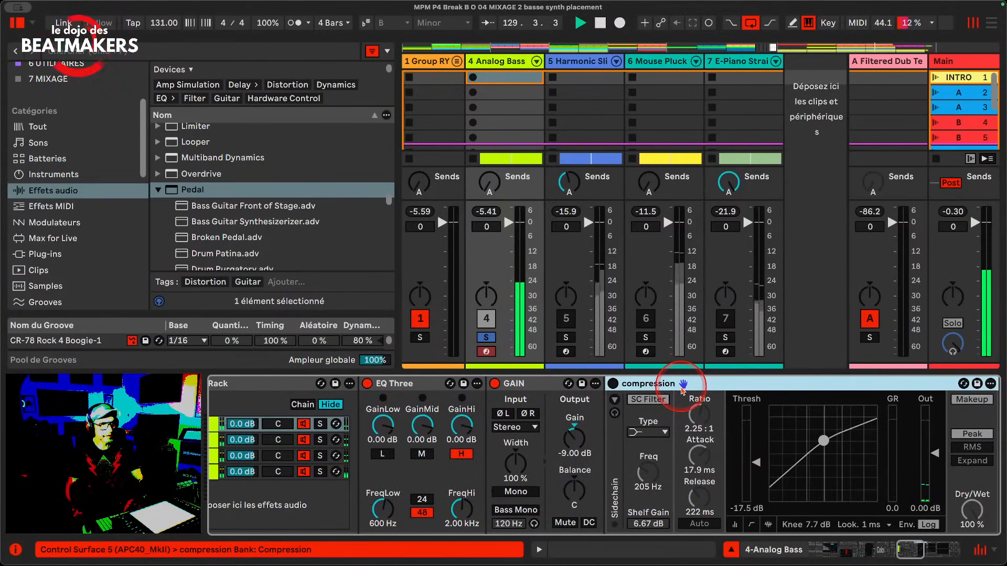
Activate the aigu chain's compressor and try RMS detection with the threshold lowered to -55 dB
left_click(613, 383)
scroll(651, 430, "right", 3)
scroll(650, 430, "right", 2)
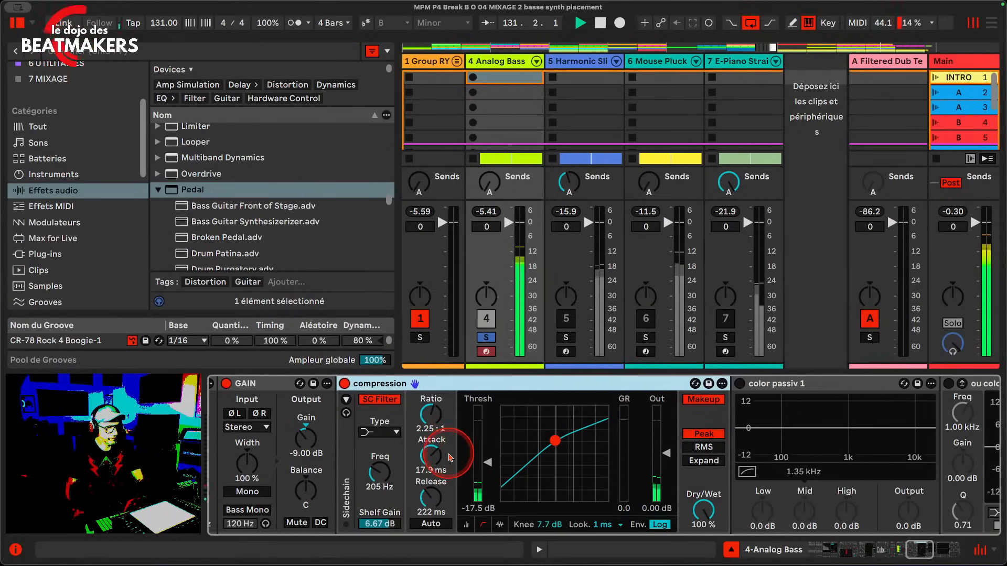
mouse_move(485, 463)
left_mouse_down()
mouse_move(485, 487)
mouse_move(484, 477)
left_mouse_up()
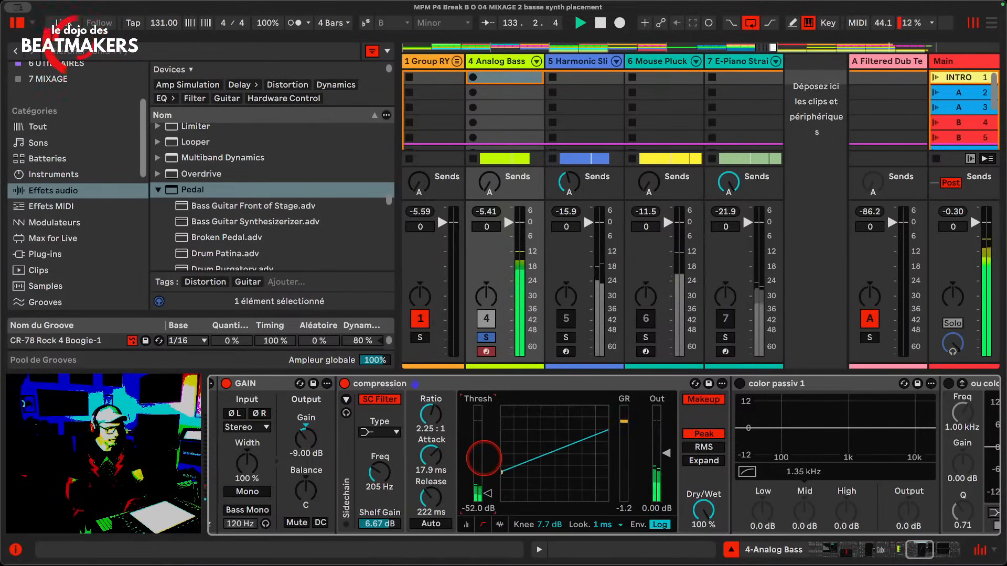
left_click(704, 447)
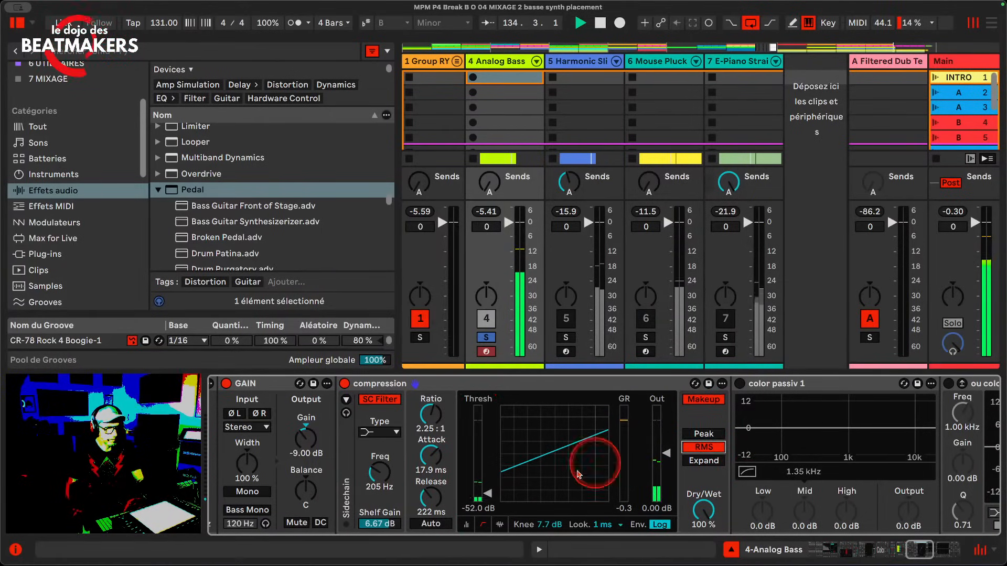
left_click_drag(488, 495, 487, 497)
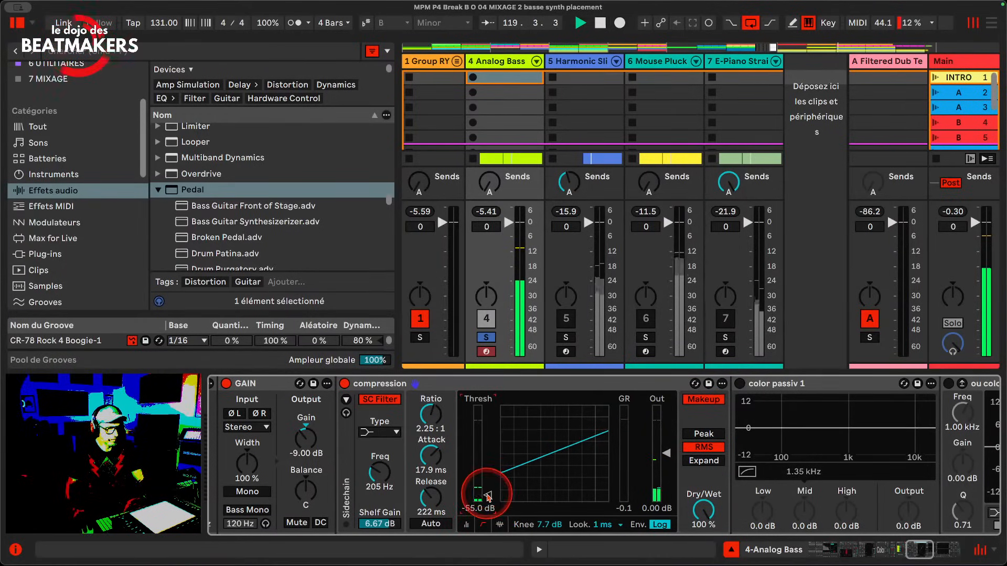
Set the compressor to Peak detection with a 4.56 ms attack, a -53.5 dB threshold and a -6.69 dB output
left_click(703, 434)
left_click_drag(431, 455, 431, 469)
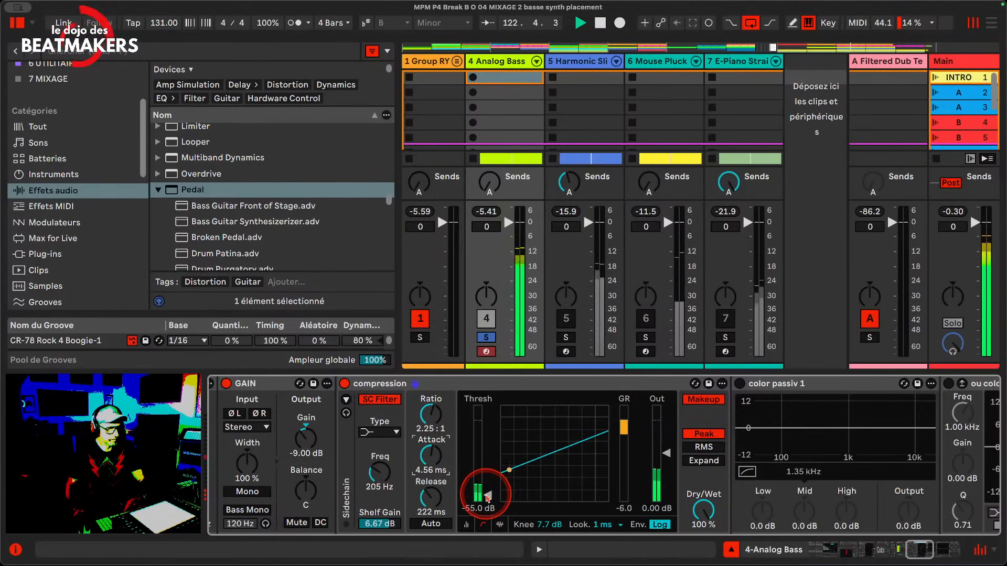
left_click_drag(487, 496, 487, 492)
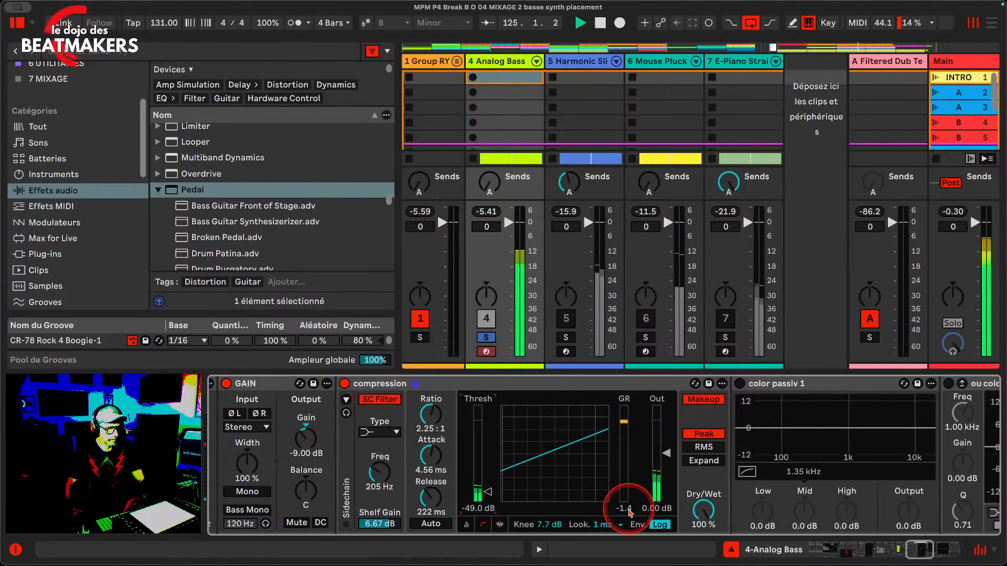
left_click_drag(488, 491, 488, 494)
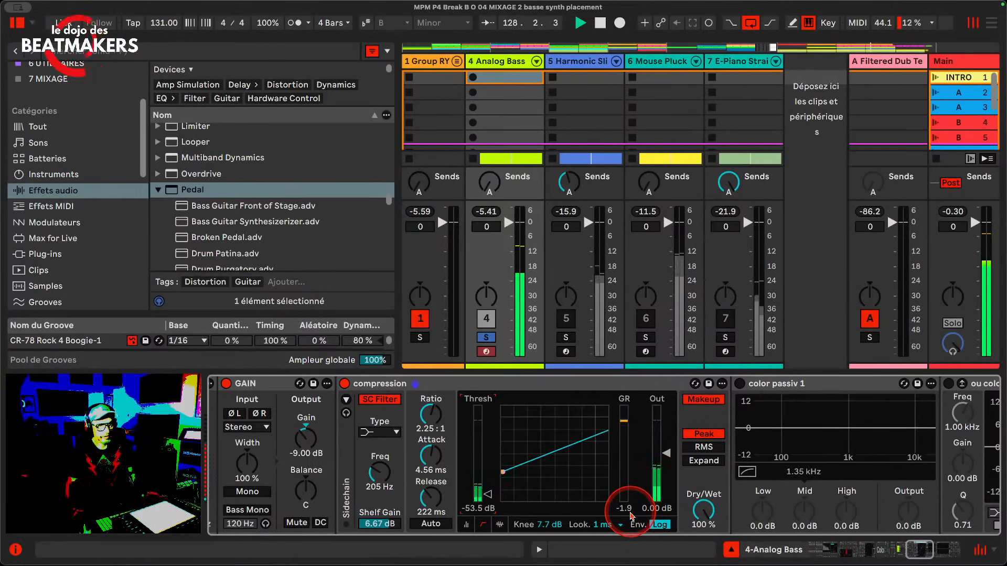
left_click_drag(663, 438, 666, 457)
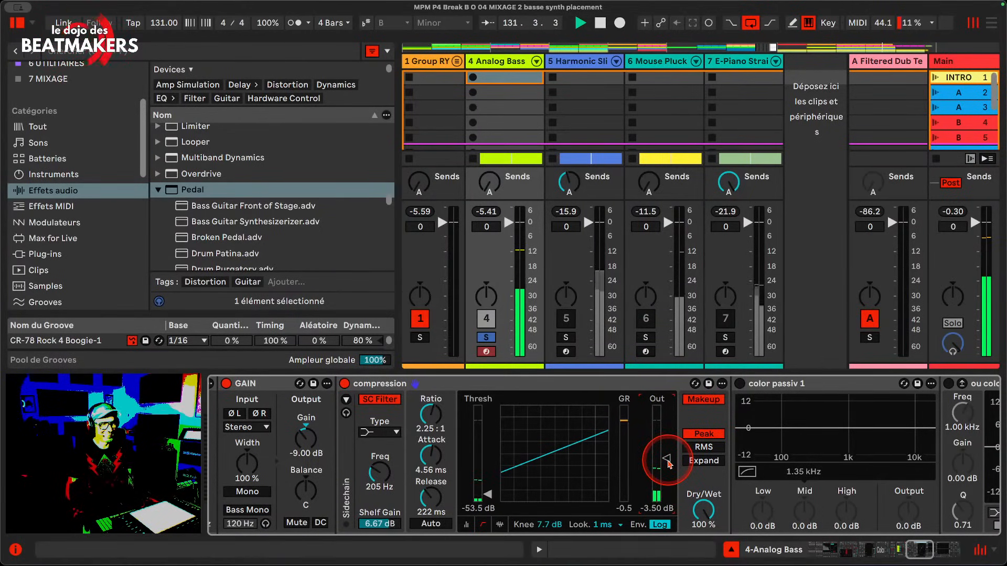
mouse_move(669, 464)
left_mouse_down()
mouse_move(668, 473)
mouse_move(667, 462)
left_mouse_up()
Delete the color passiv 1 and ou color passiv2 devices from the aigu chain
scroll(784, 395, "right", 1)
left_click(784, 394)
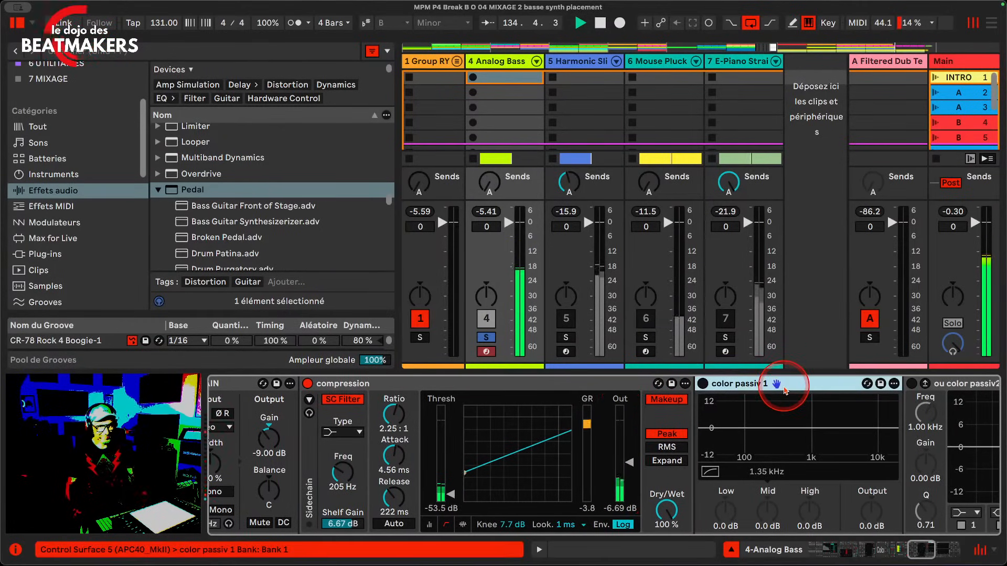
key("Delete")
key("Delete")
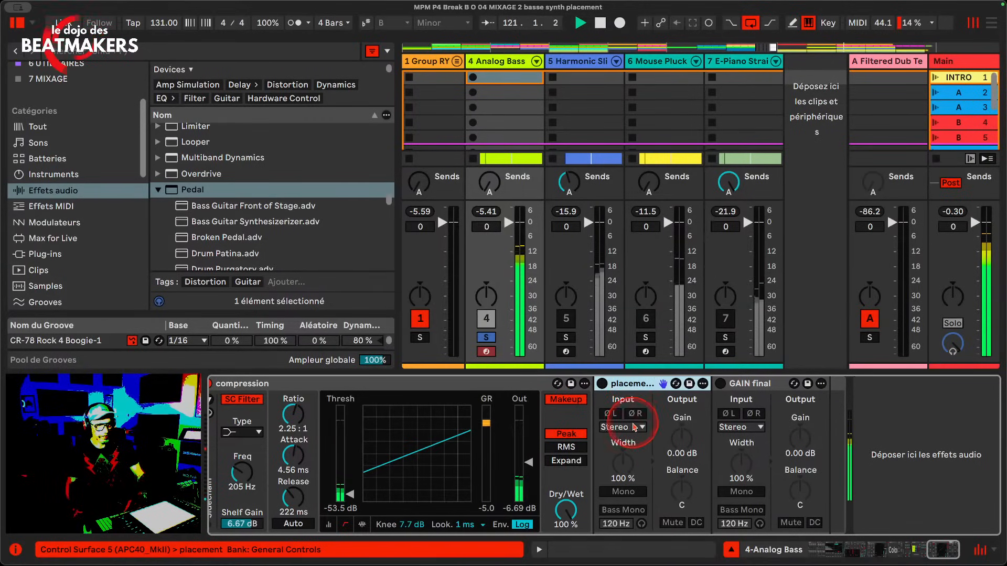
Activate the placement Utility in the aigu chain and set its stereo width to 130%
left_click(602, 384)
left_click_drag(616, 447, 618, 425)
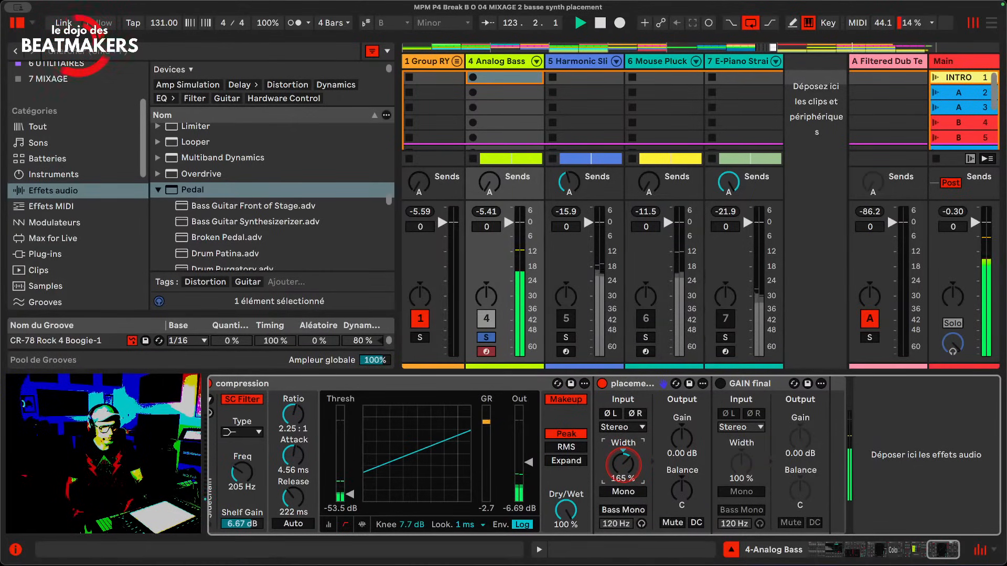
type("100")
key("Return")
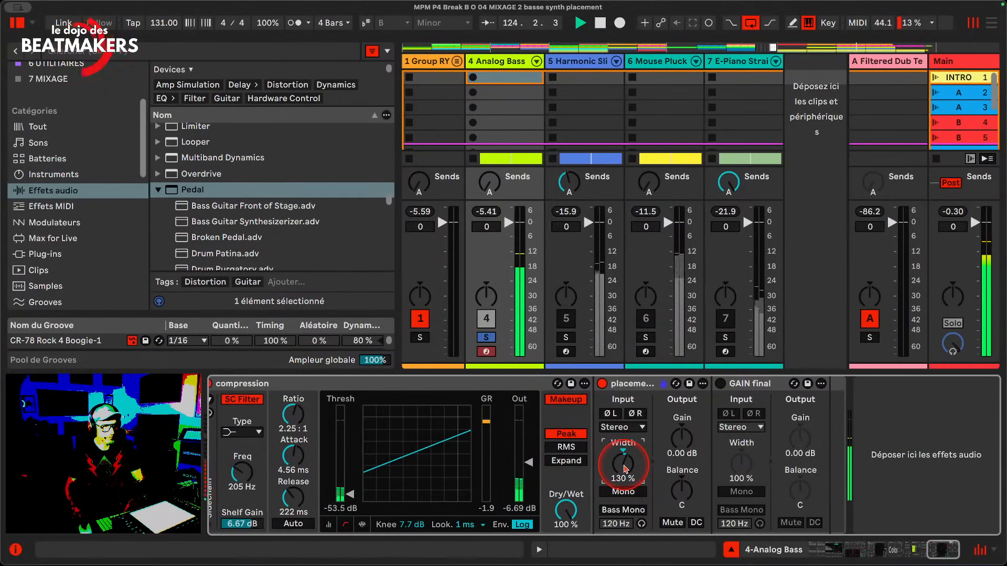
Compare the sound with and without the aigu chain, and deactivate aigu, medium and grave to leave only sub playing
scroll(509, 407, "left", 7)
scroll(508, 407, "left", 6)
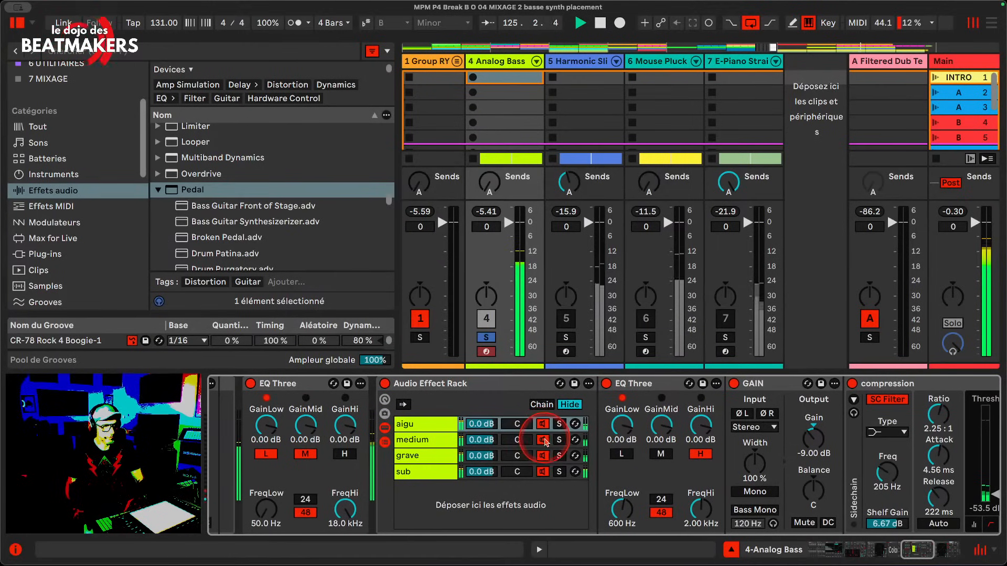
left_click(543, 423)
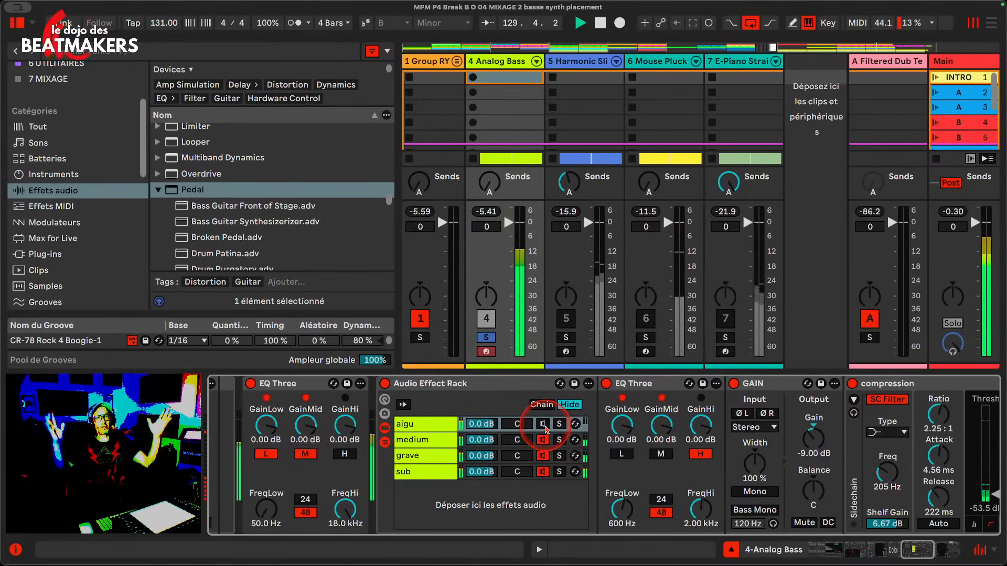
left_click(543, 425)
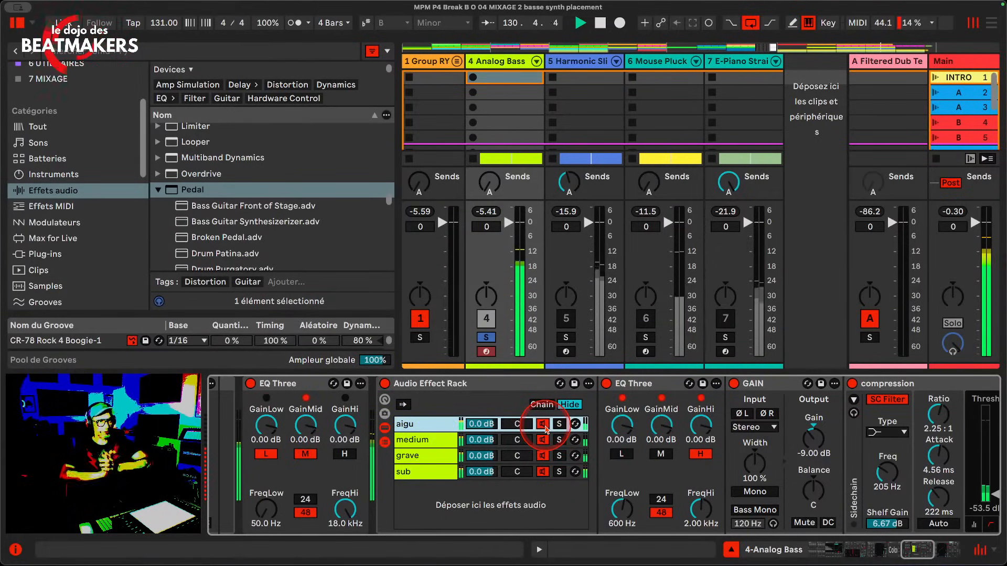
left_click(544, 425)
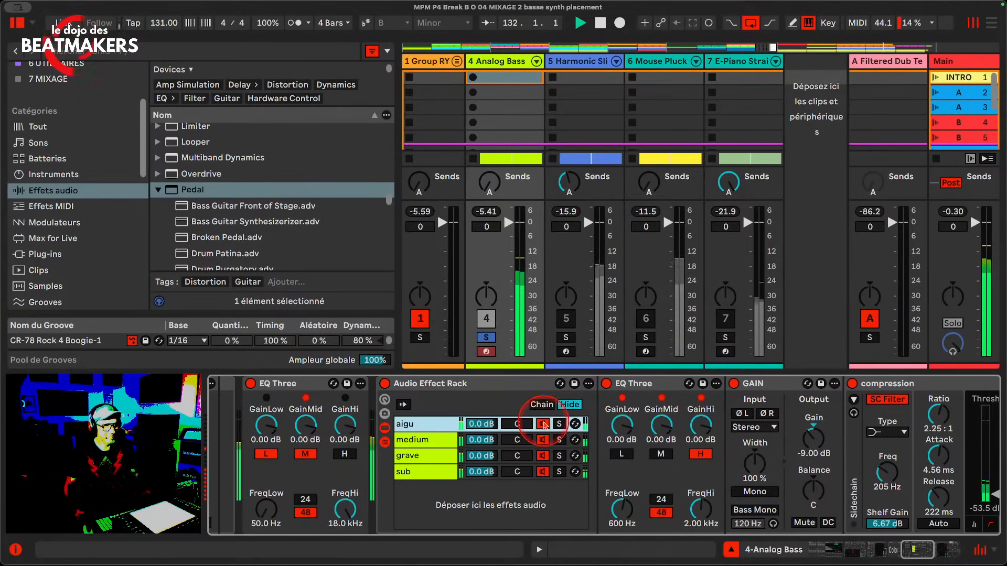
left_click(542, 440)
left_click(543, 456)
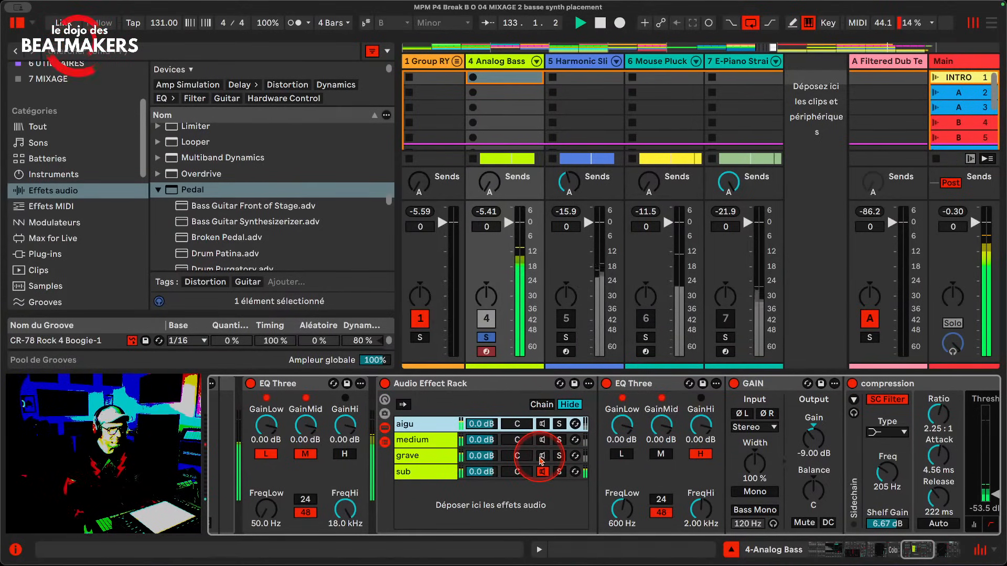
Add a Utility after the Audio Effect Rack on the Analog Bass track and set its gain to 6 dB
scroll(894, 436, "right", 10)
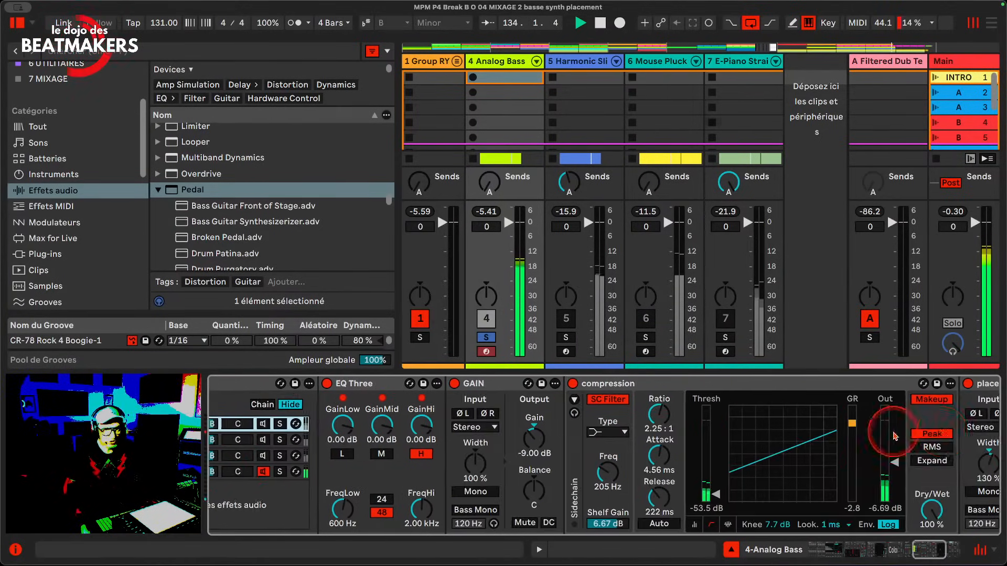
scroll(252, 252, "down", 15)
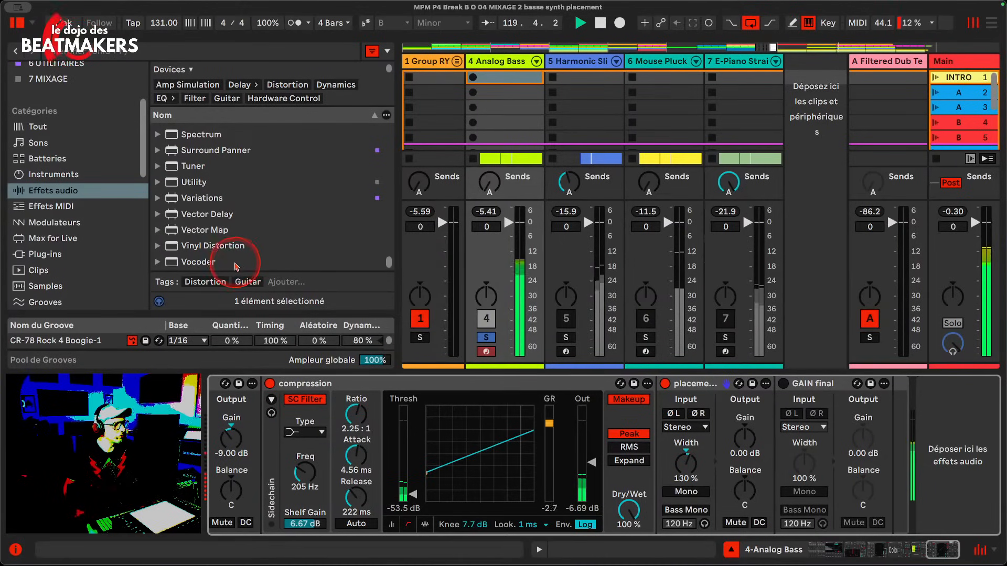
double_click(210, 182)
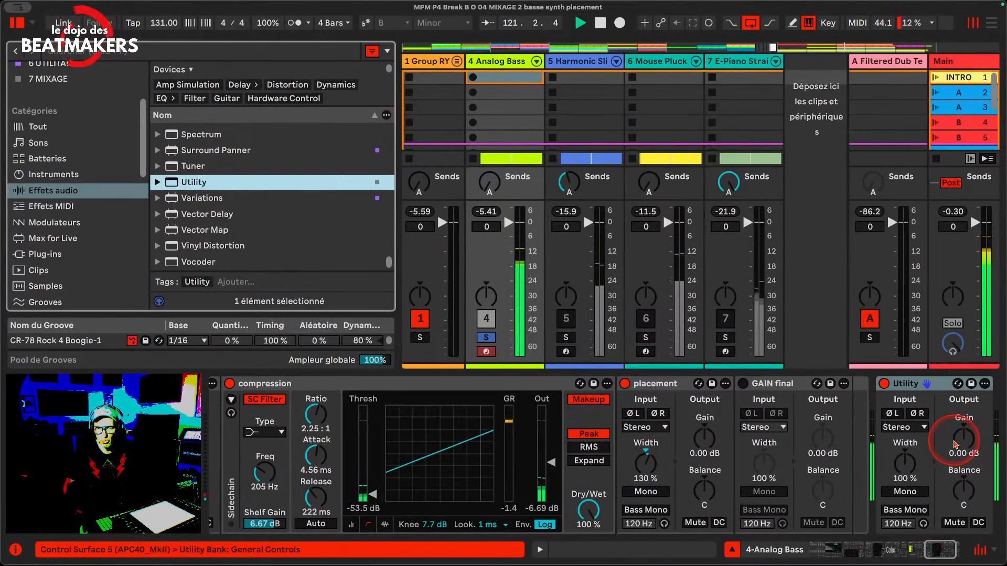
left_click(955, 443)
type("3")
key("Return")
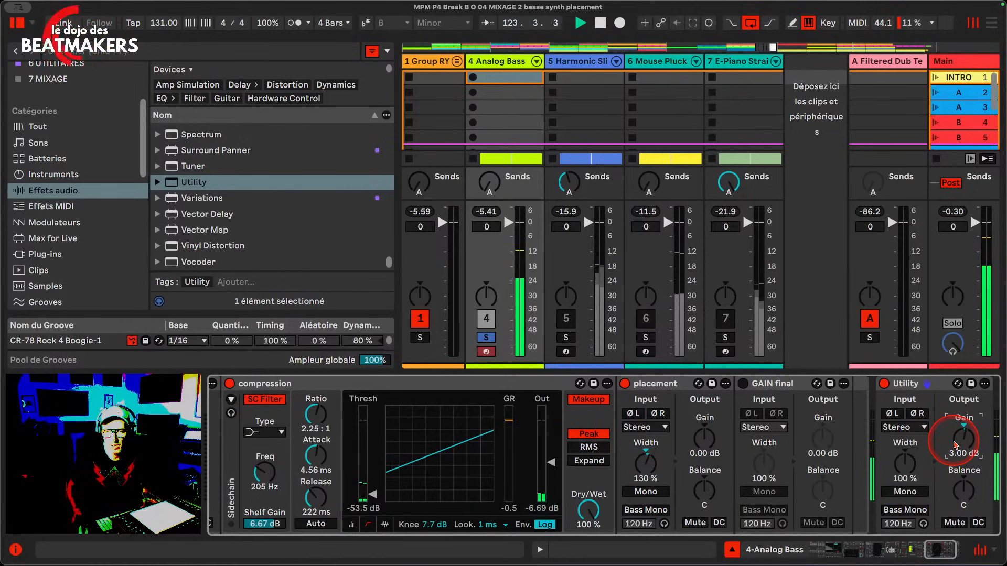
mouse_move(956, 444)
left_mouse_down()
mouse_move(955, 422)
mouse_move(960, 449)
left_mouse_up()
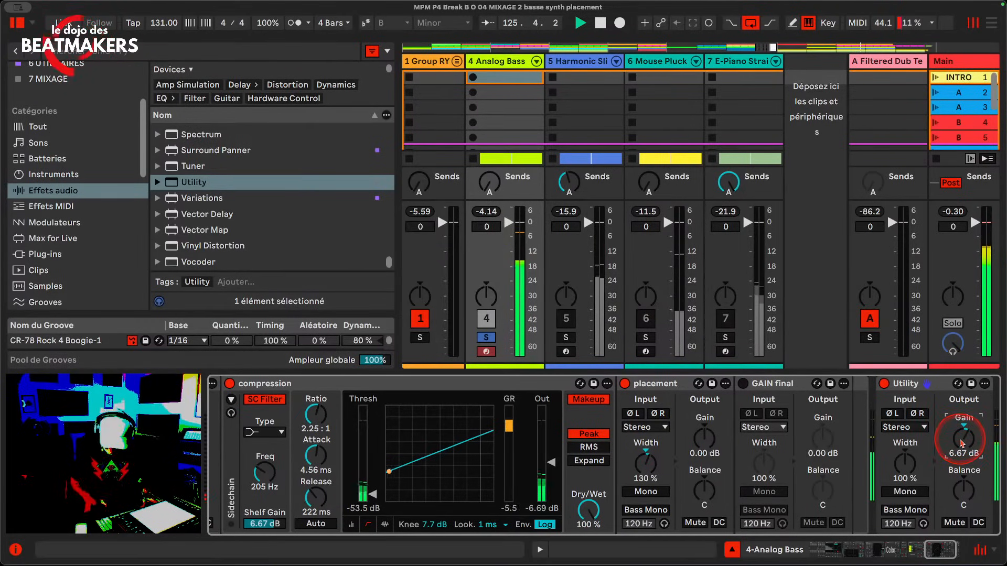
type("6")
key("Return")
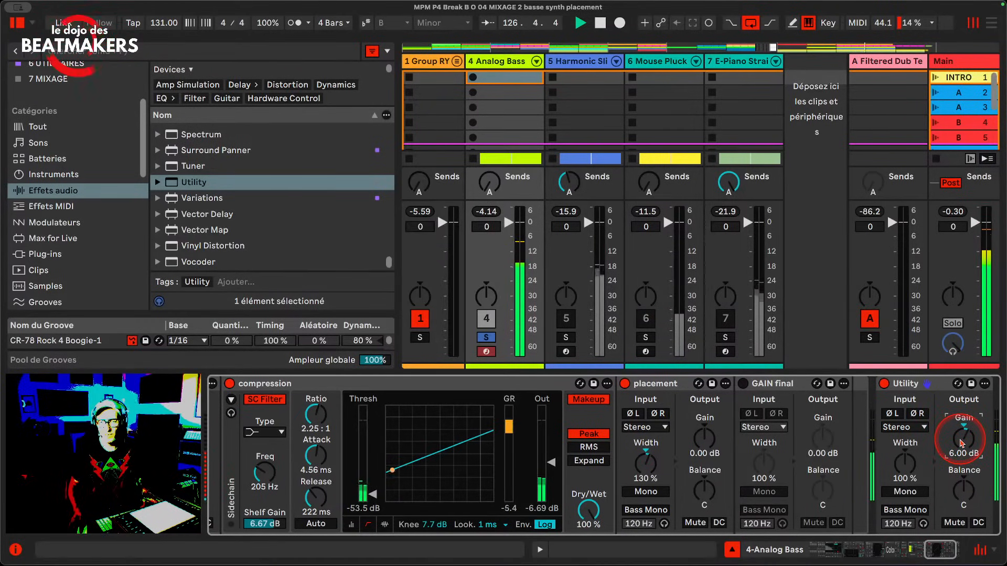
Reactivate the grave, medium and aigu chains one after another in the Audio Effect Rack
scroll(655, 417, "left", 10)
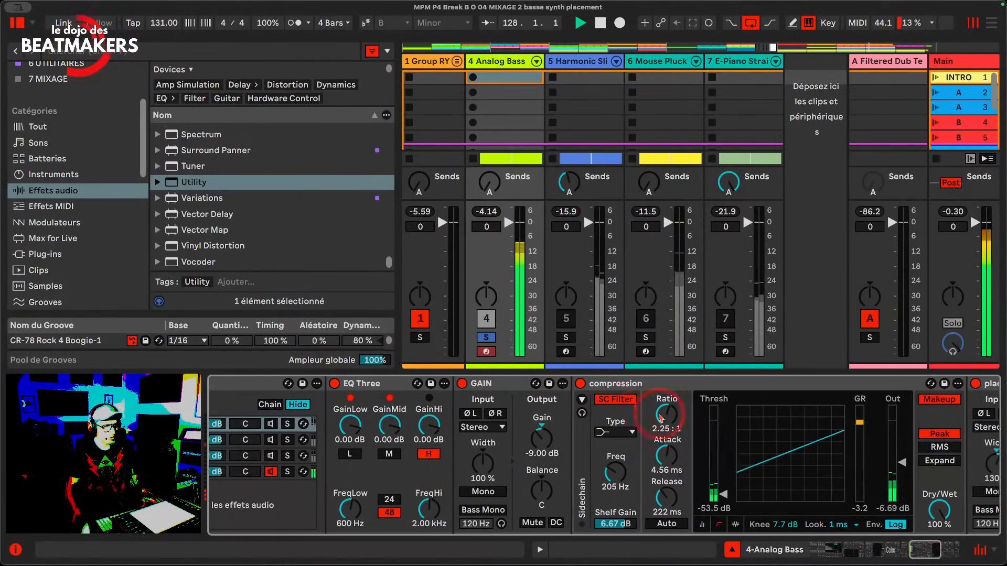
scroll(660, 418, "left", 5)
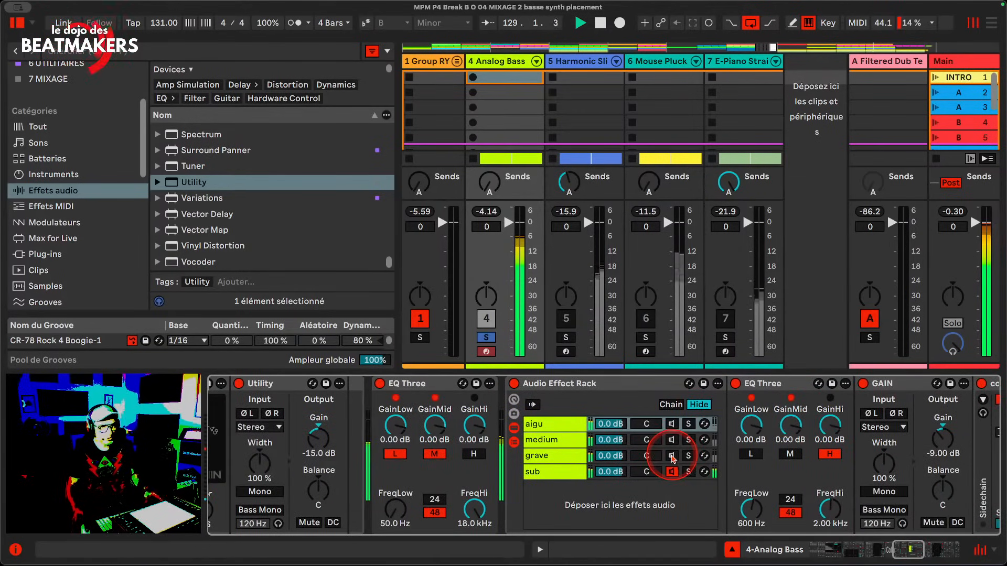
left_click(672, 456)
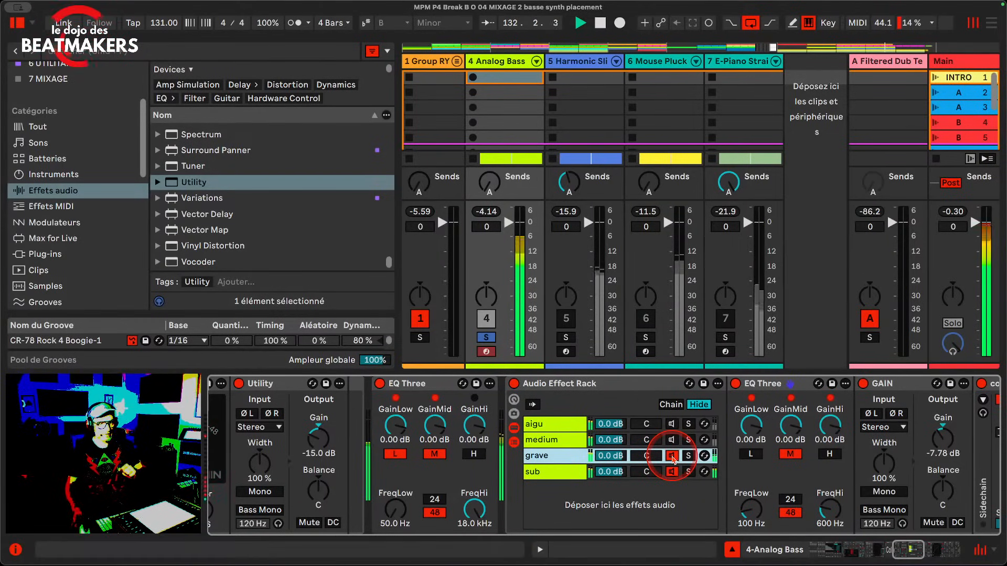
left_click(672, 440)
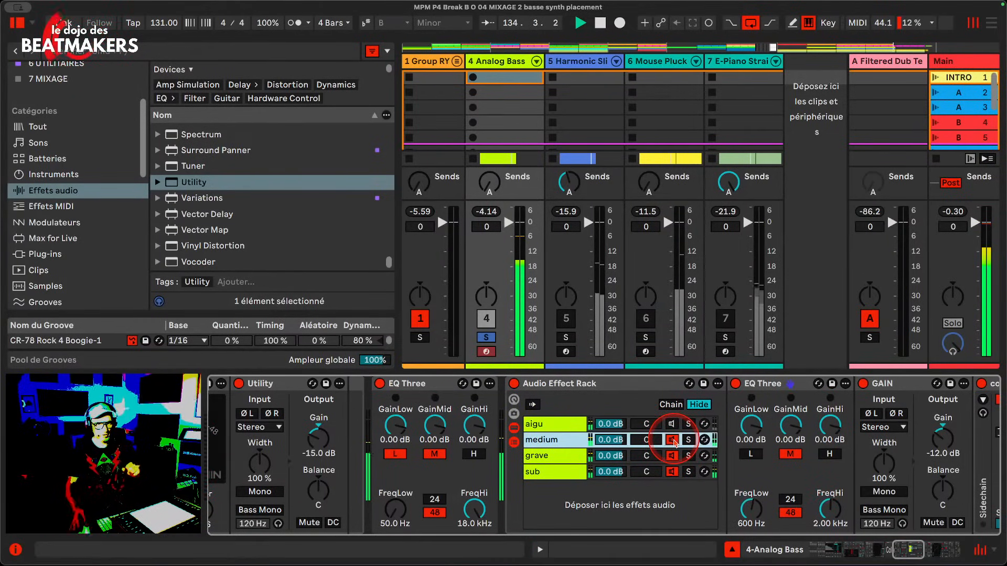
left_click(672, 425)
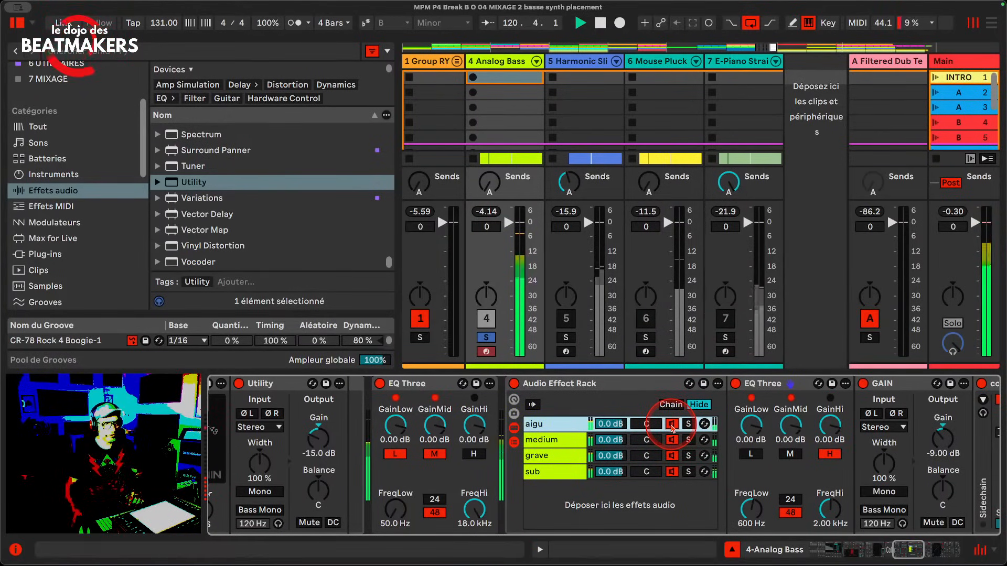
scroll(709, 440, "right", 4)
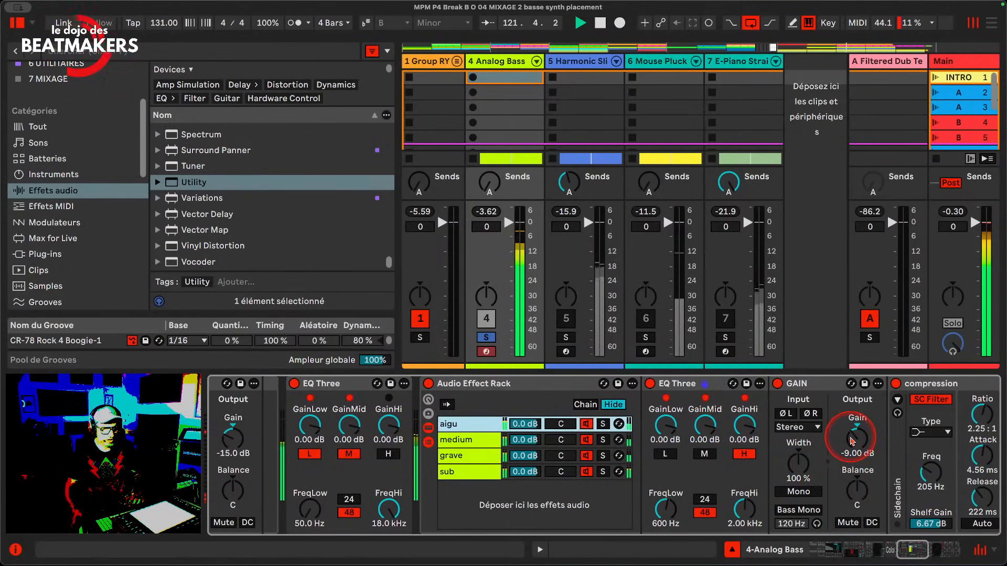
Set the placement Utility in the aigu chain to 150% stereo width and -8.89 dB gain
scroll(642, 458, "right", 20)
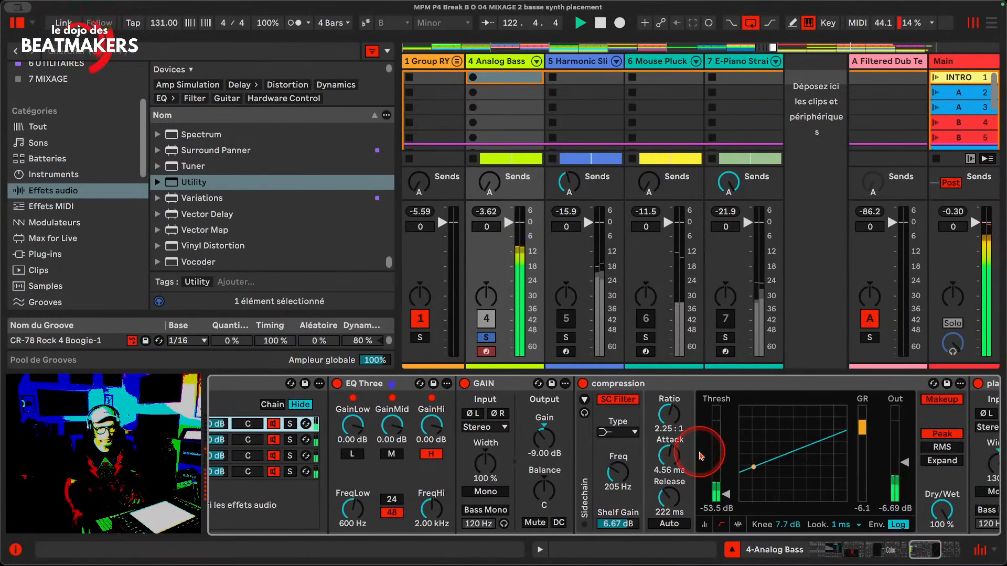
left_click_drag(575, 466, 567, 469)
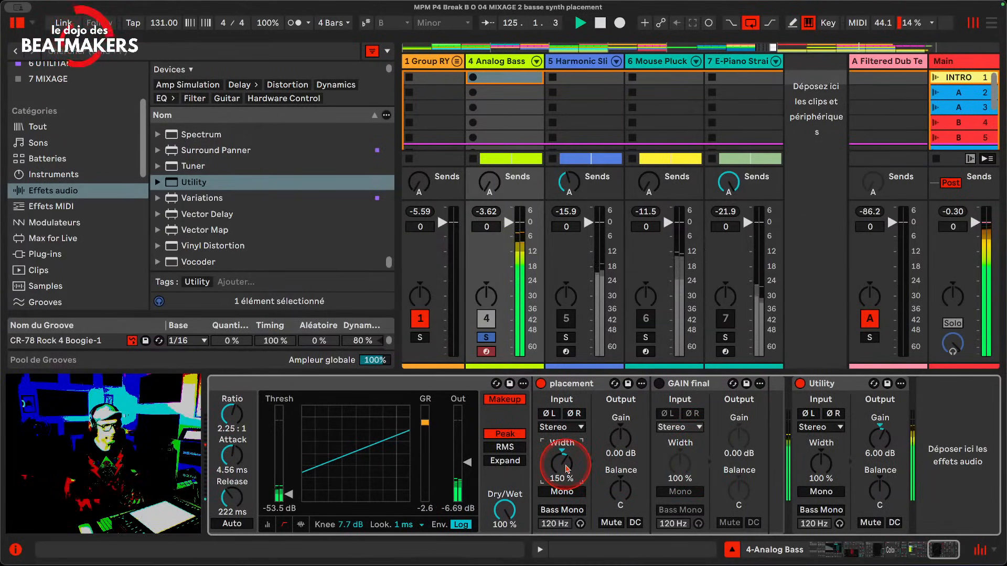
left_click(620, 435)
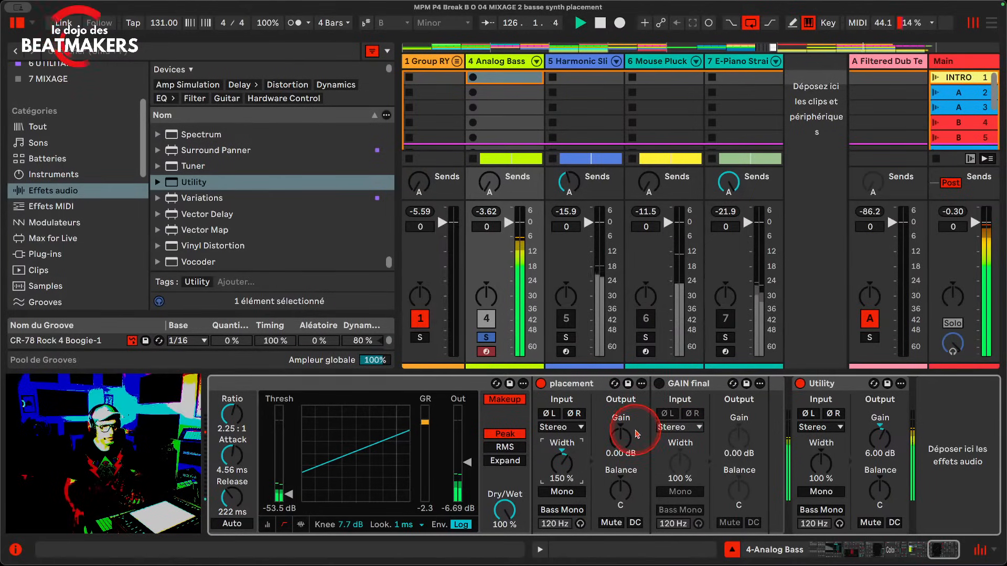
left_click_drag(620, 433, 621, 433)
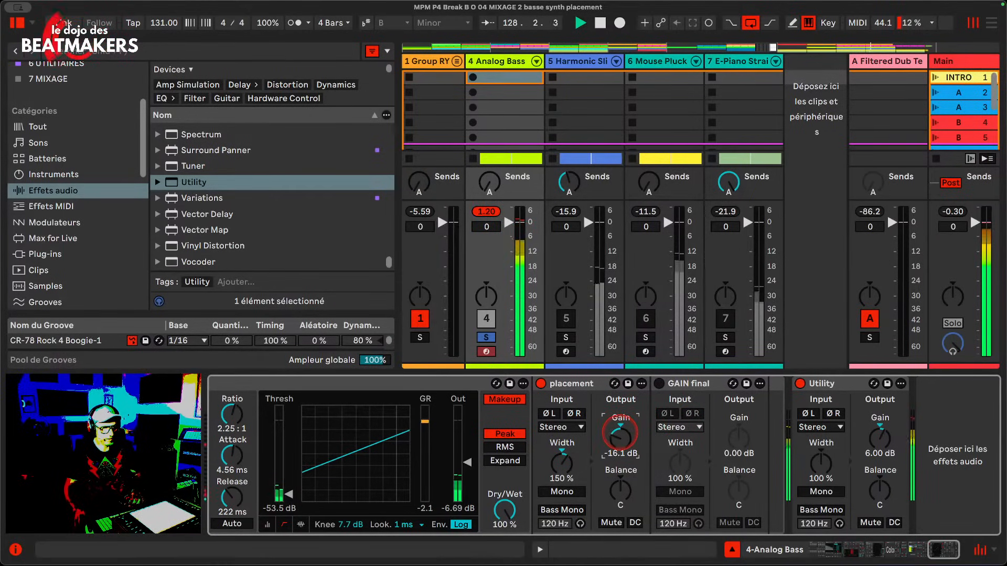
Delete the inactive GAIN final Utility from the aigu chain and stop playback
left_click(705, 383)
key("Delete")
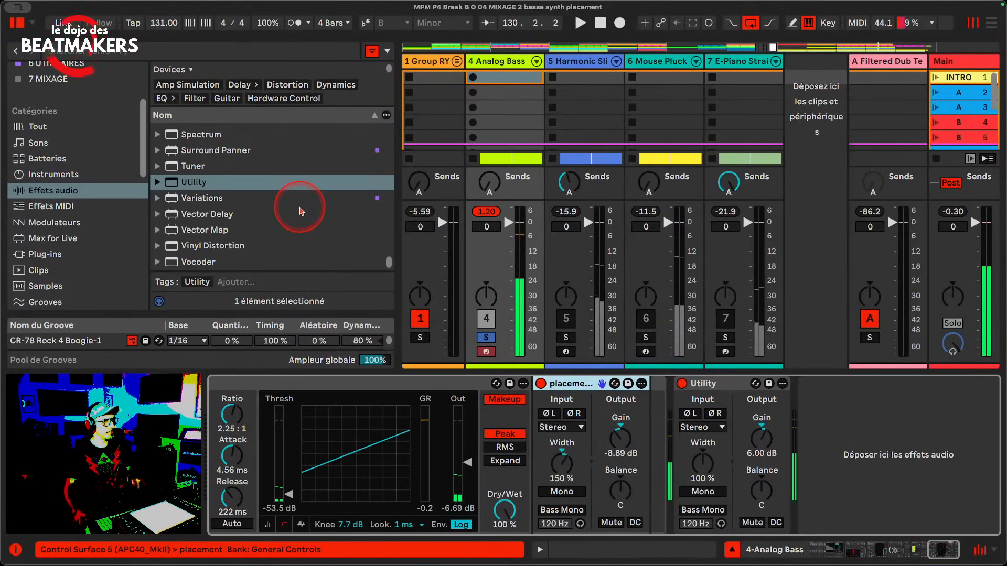
key("space")
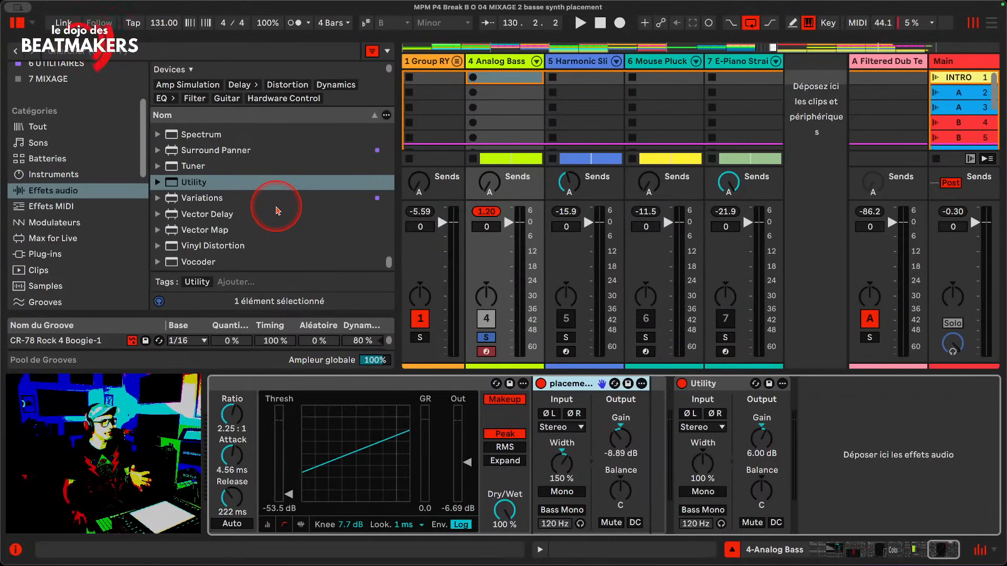
Insert an Auto Filter before the placement Utility and, during playback, set its low-pass to 4.09 kHz with 51% resonance
scroll(277, 211, "up", 20)
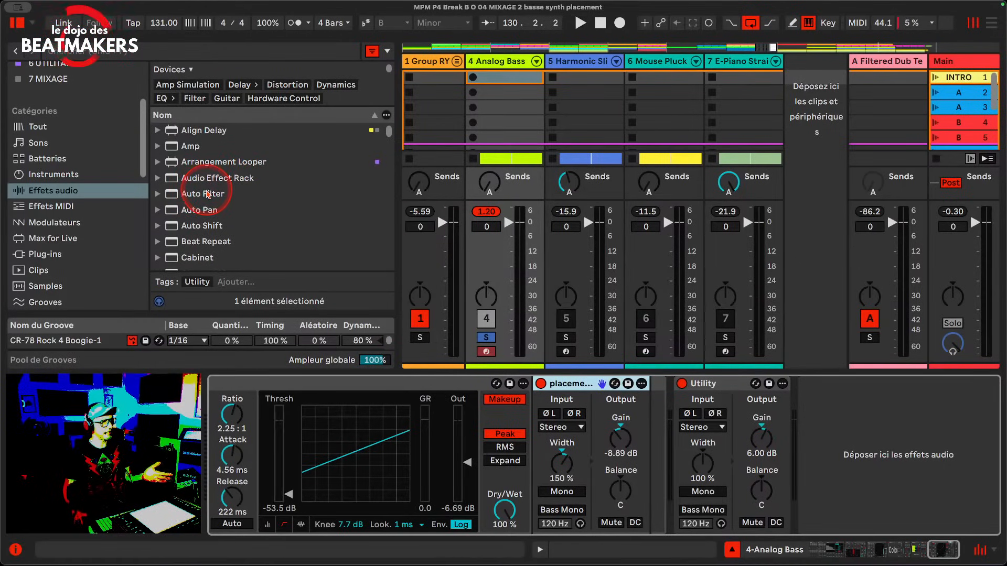
left_click_drag(207, 195, 549, 415)
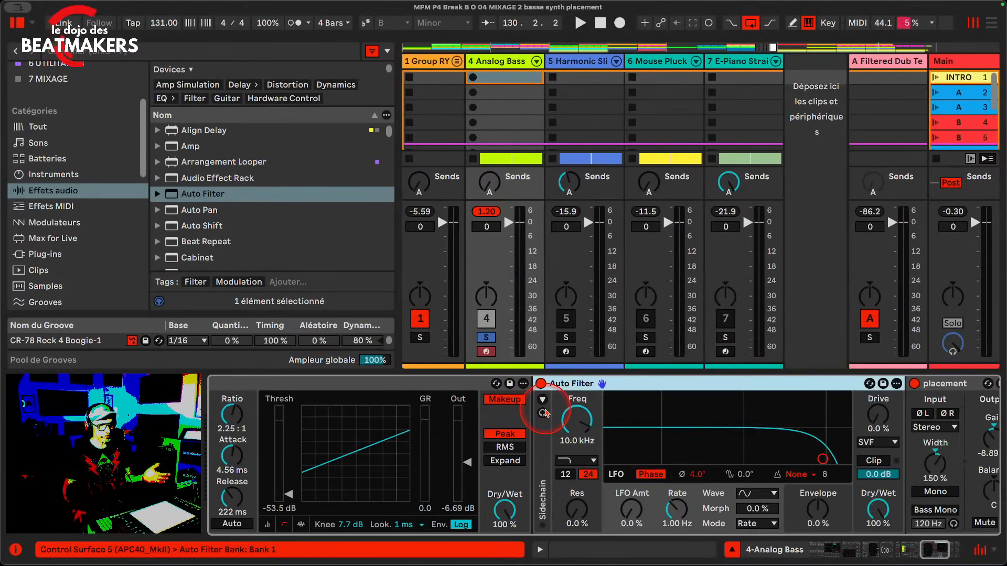
key("space")
left_click_drag(826, 463, 791, 428)
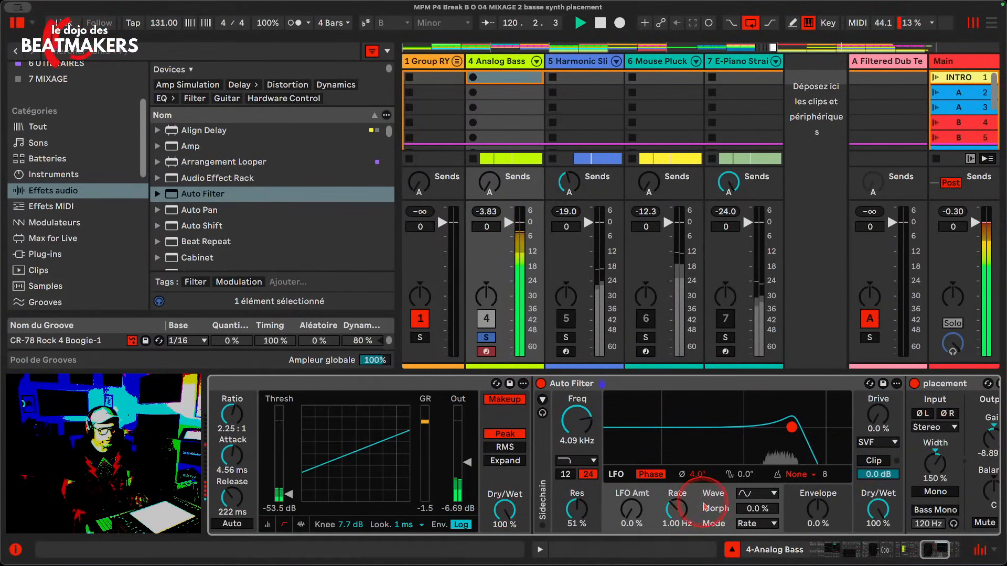
Set the Auto Filter's LFO amount to 27%, its LFO rate to 1.72 Hz and its resonance to 76%
left_click_drag(628, 514, 627, 506)
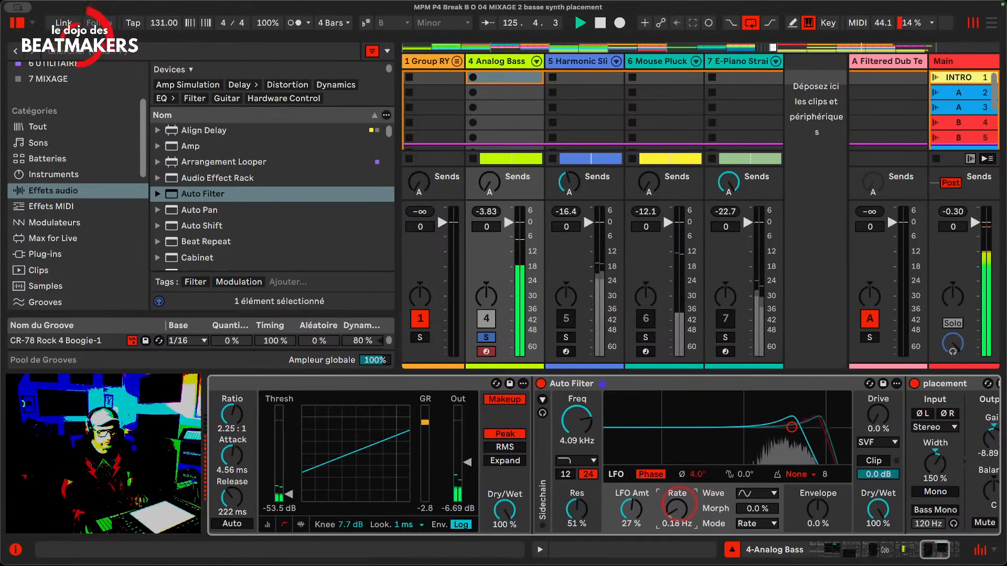
left_click_drag(679, 504, 680, 461)
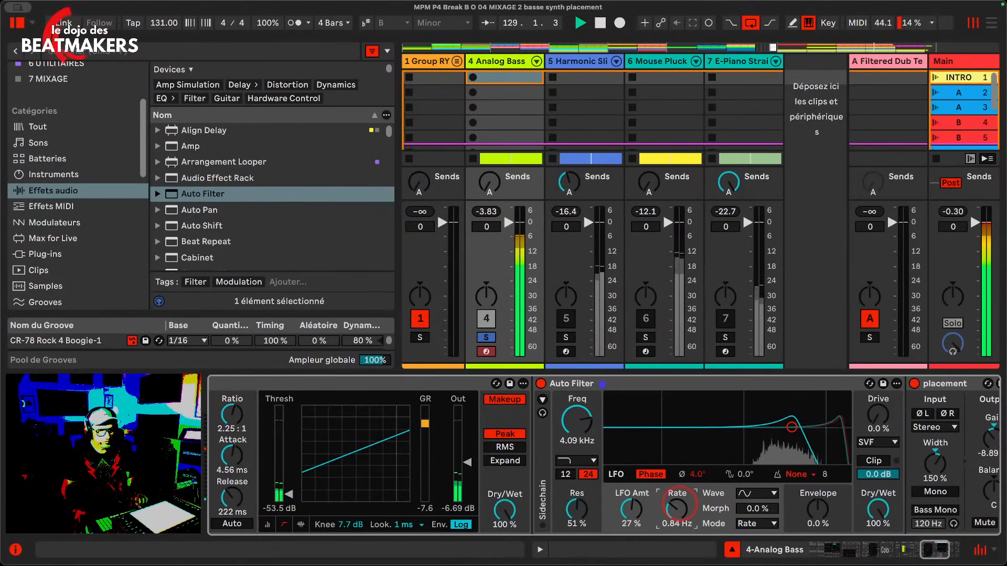
left_click_drag(577, 506, 577, 493)
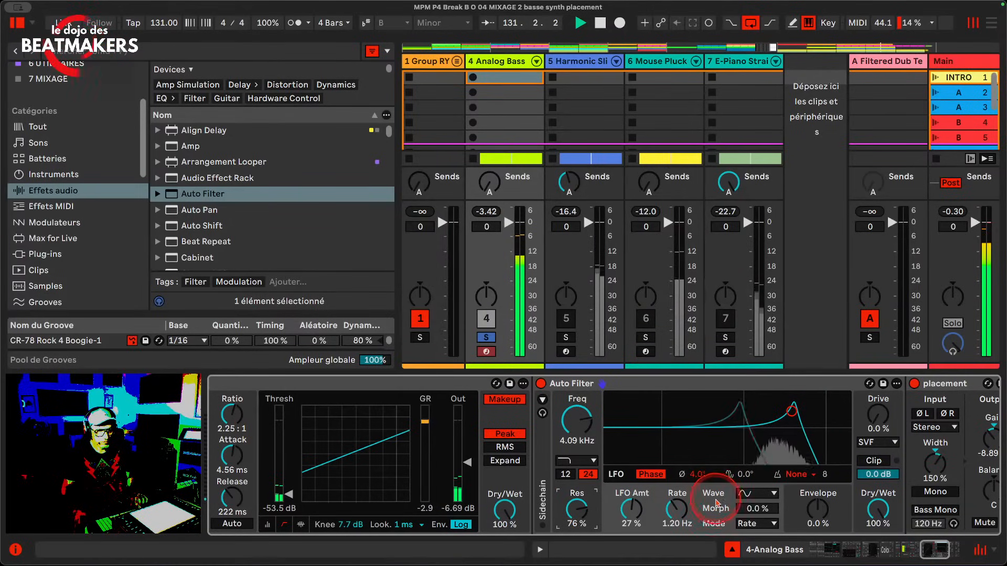
mouse_move(684, 508)
left_mouse_down()
mouse_move(684, 494)
mouse_move(677, 512)
left_mouse_up()
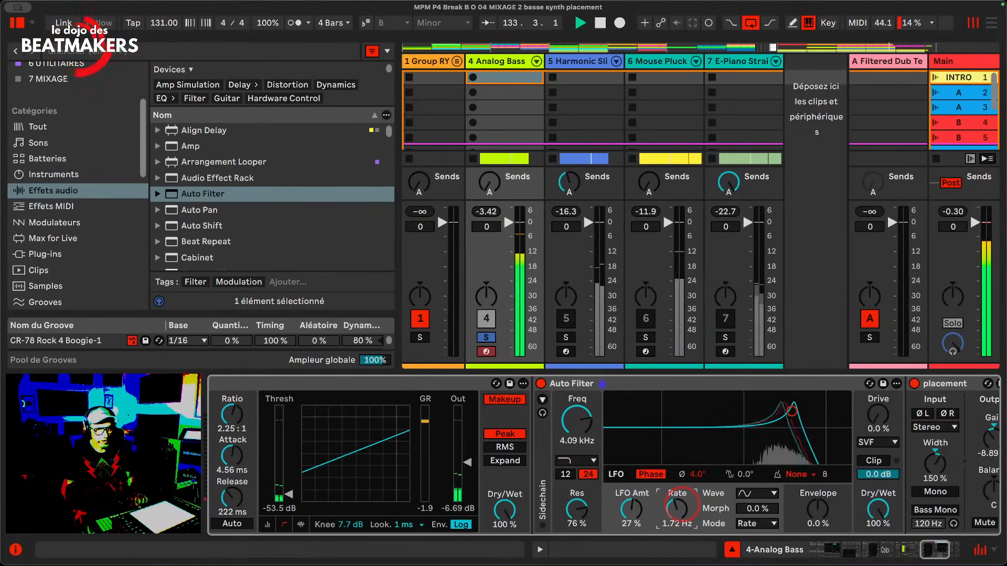
Switch the Auto Filter's LFO mode to Time and set the LFO time to 89.6 s
left_click(747, 524)
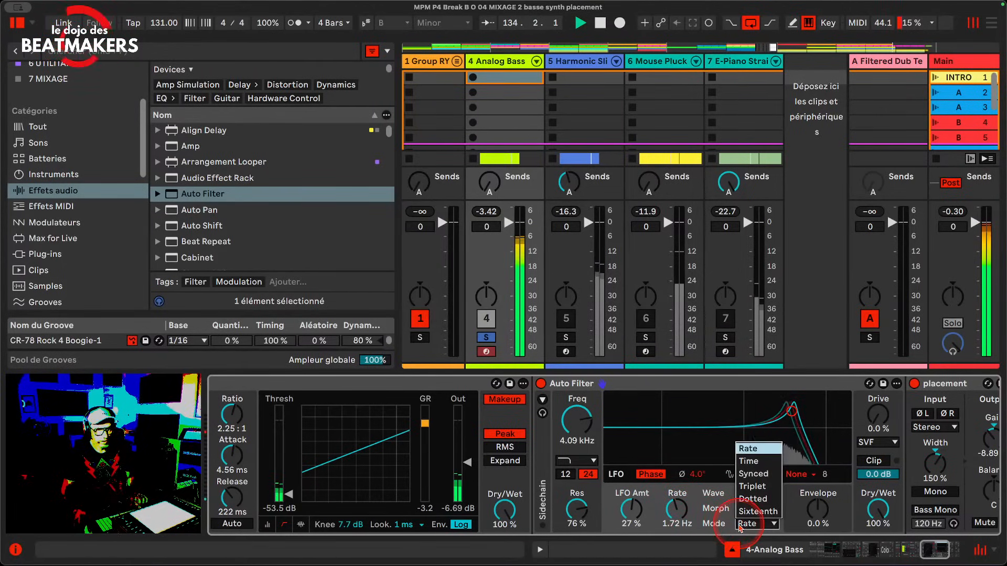
left_click(749, 461)
left_click_drag(677, 511, 677, 504)
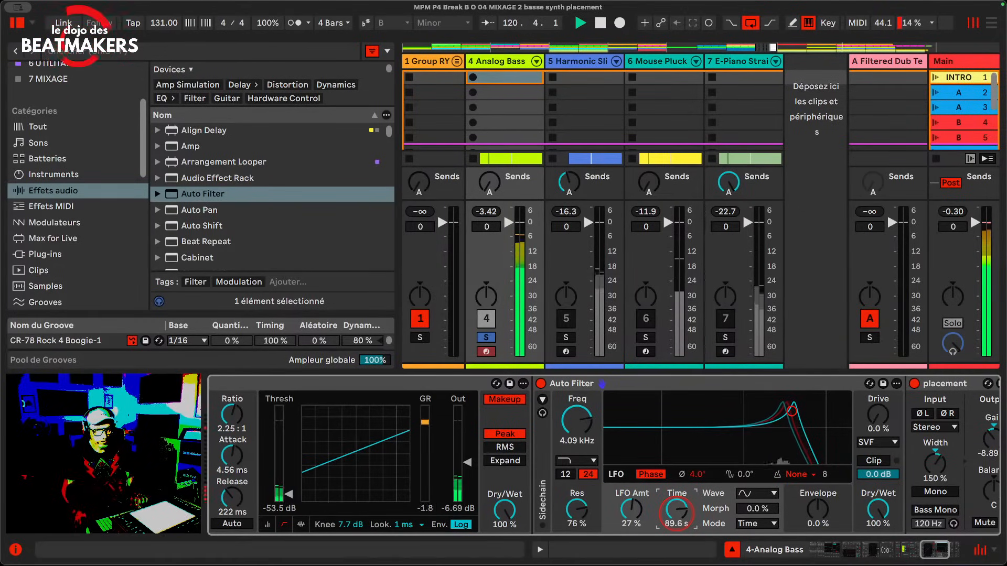
Sync the Auto Filter's LFO to the tempo with a rate of 1/12 and change its mode from Synced to Triplet
left_click(742, 524)
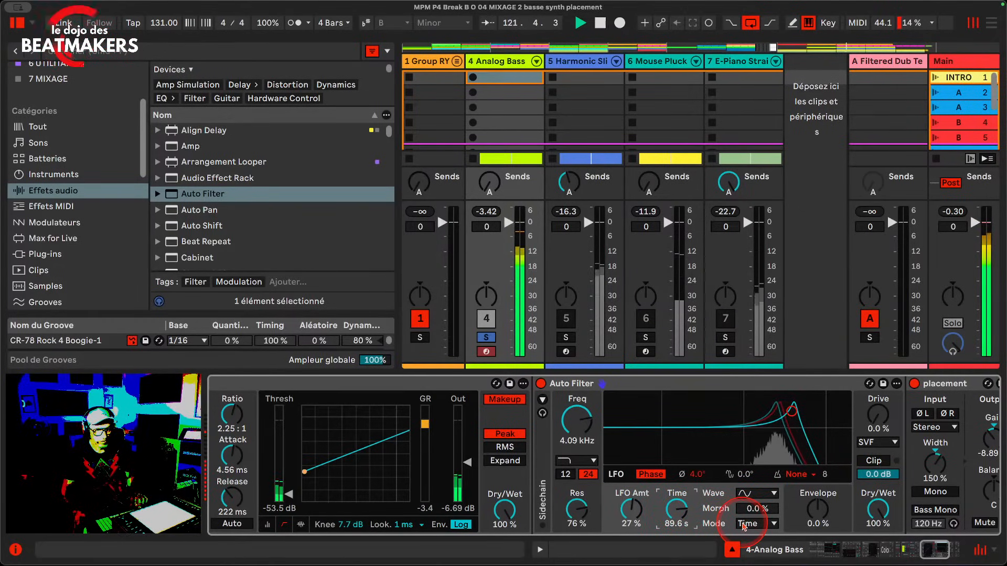
left_click(743, 525)
left_click(754, 474)
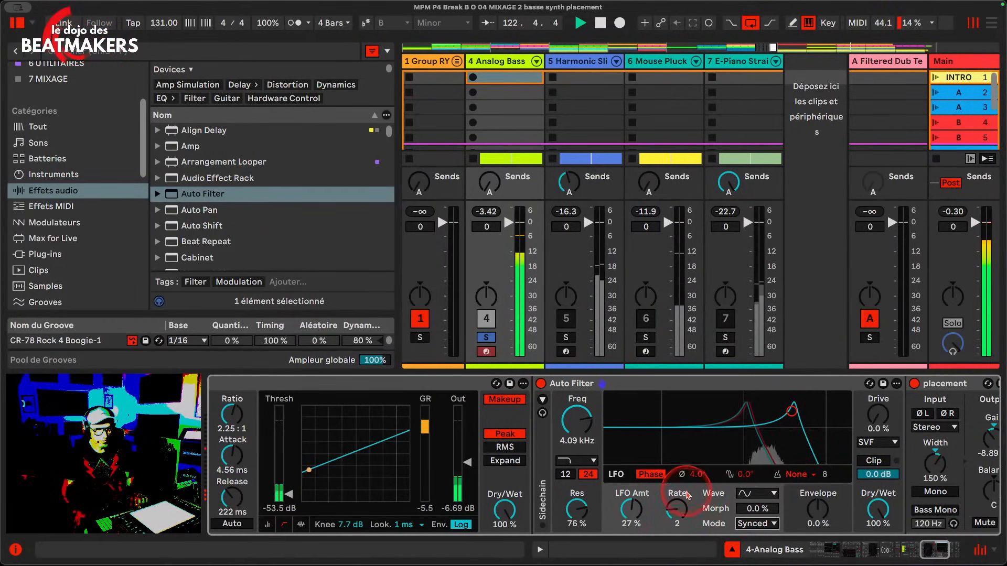
left_click(676, 510)
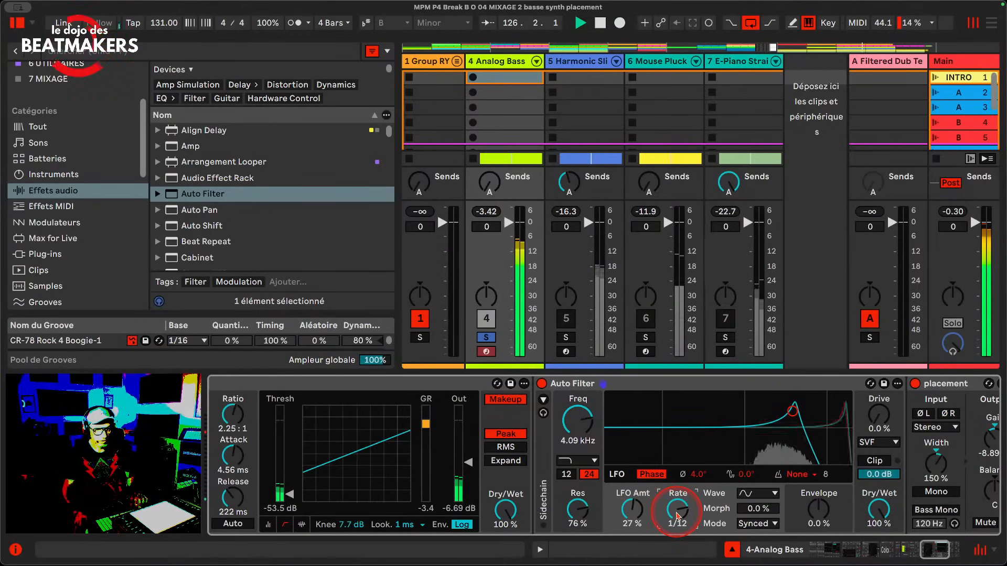
left_click(757, 524)
left_click(757, 487)
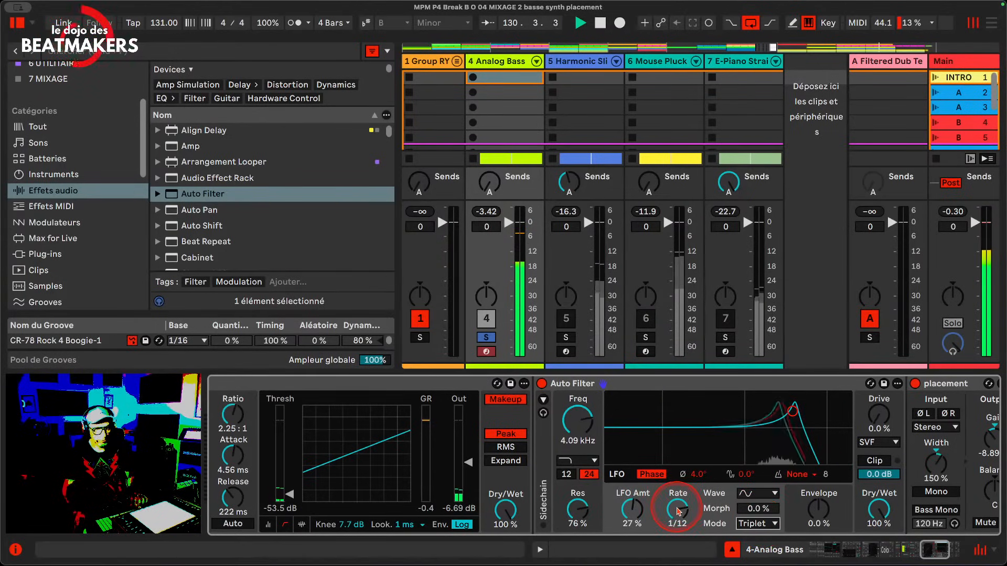
Try different resonance amounts on the Auto Filter, settle on 52%, and restart playback with the device selected
left_click_drag(597, 519, 584, 507)
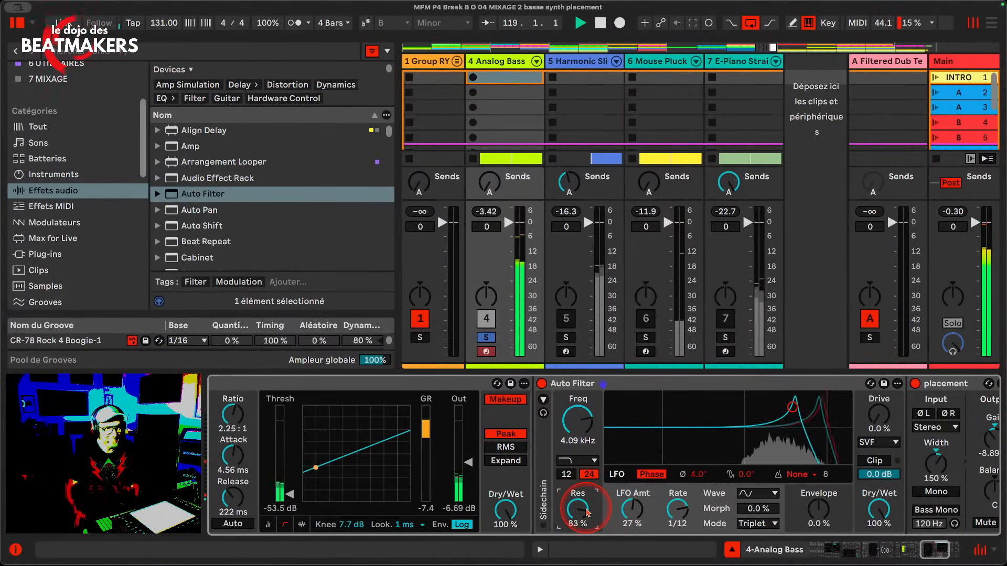
mouse_move(587, 513)
left_mouse_down()
mouse_move(586, 525)
mouse_move(588, 513)
left_mouse_up()
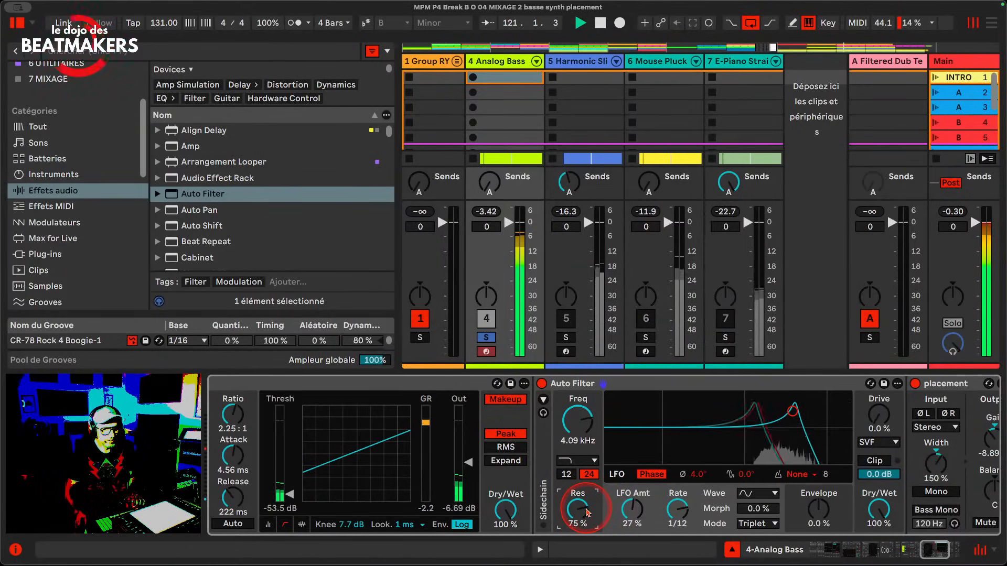
left_click_drag(587, 513, 588, 525)
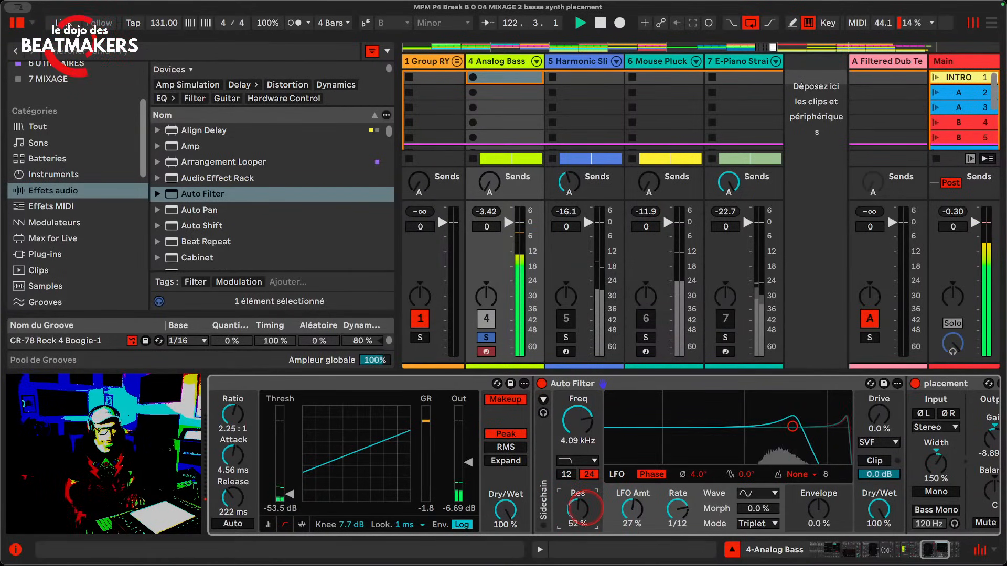
left_click(706, 385)
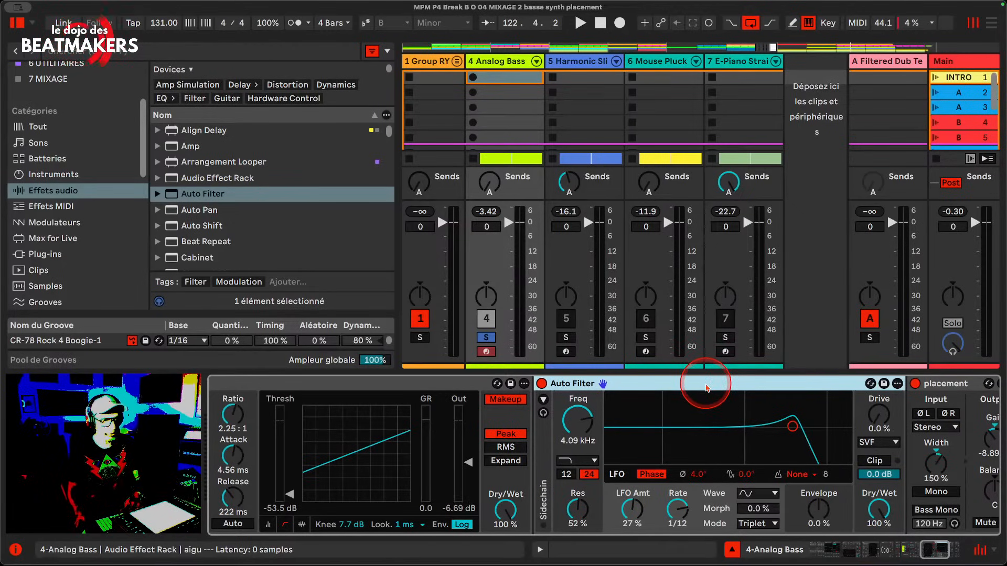
key("space")
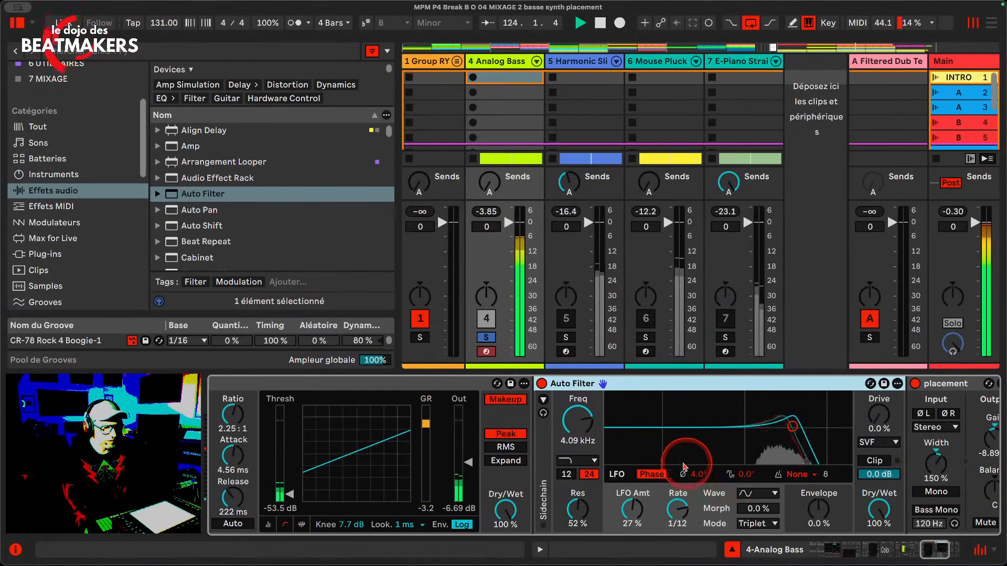
Change the Auto Filter's type to Comb, with 100% resonance and 29% drive
left_click(593, 461)
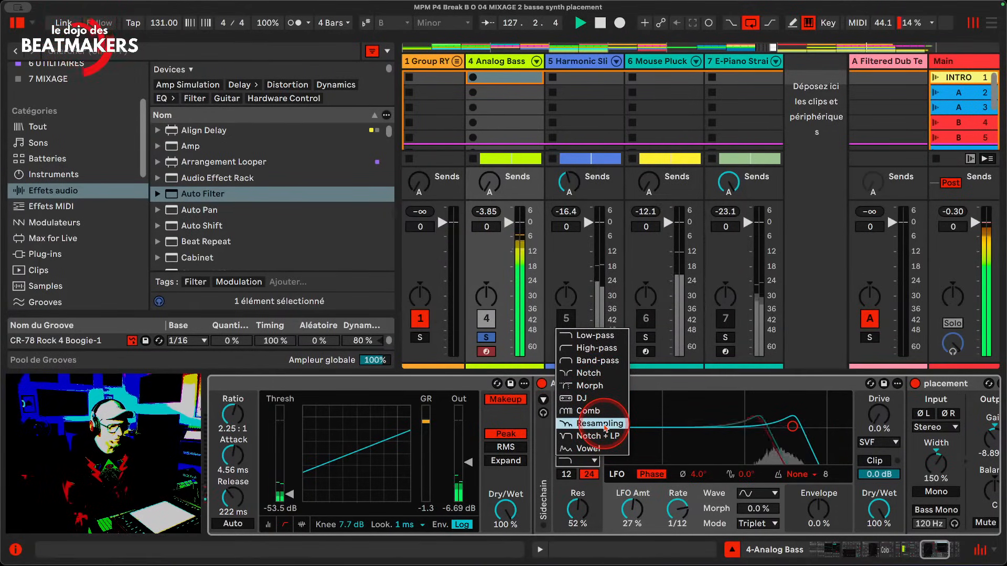
left_click(593, 411)
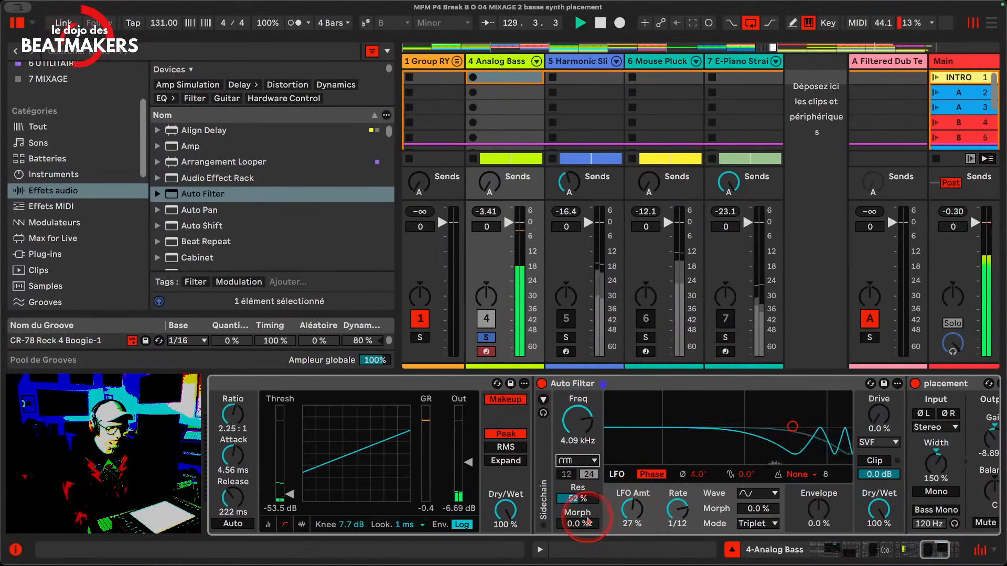
left_click(578, 523)
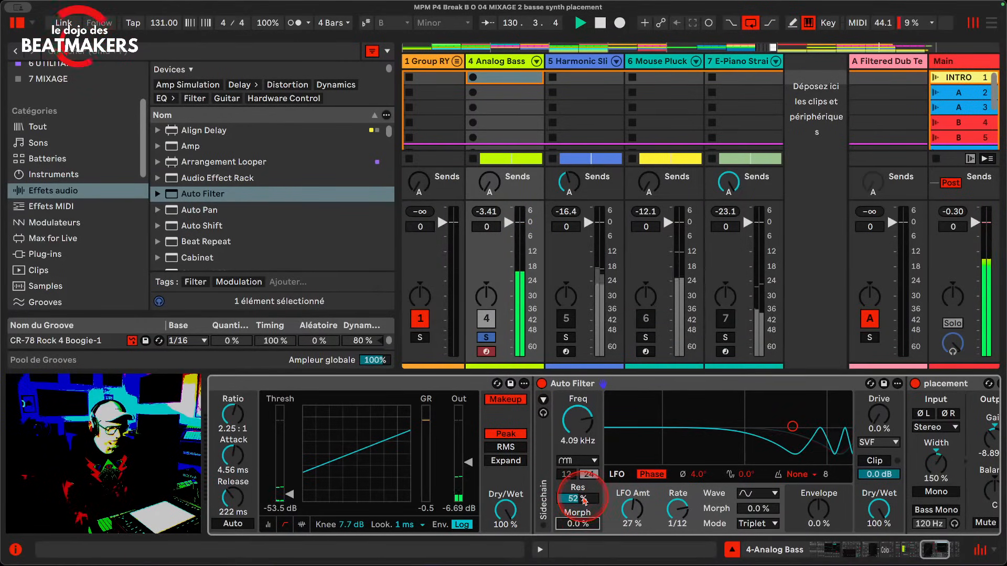
left_click_drag(580, 498, 580, 494)
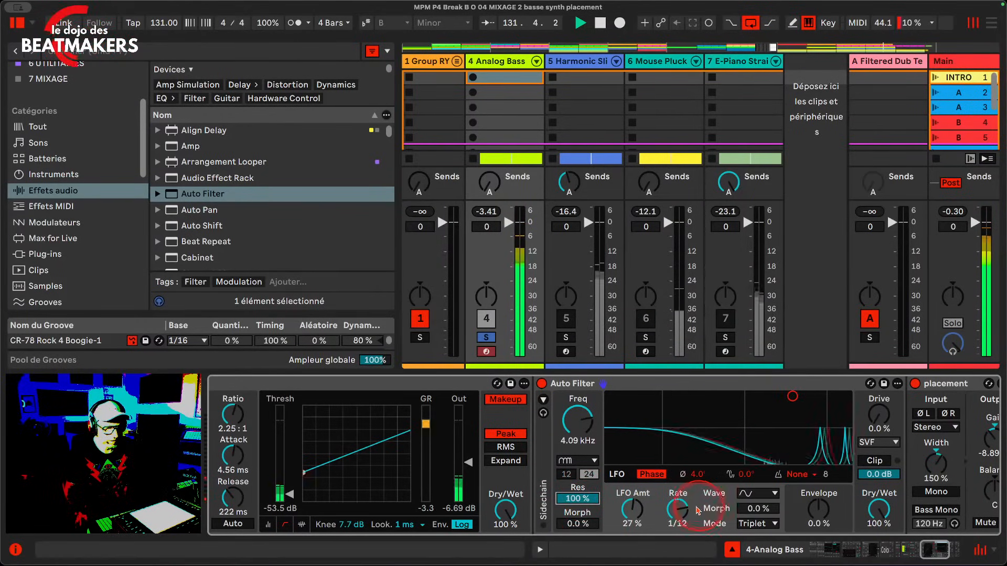
mouse_move(879, 415)
left_mouse_down()
mouse_move(879, 401)
mouse_move(882, 417)
left_mouse_up()
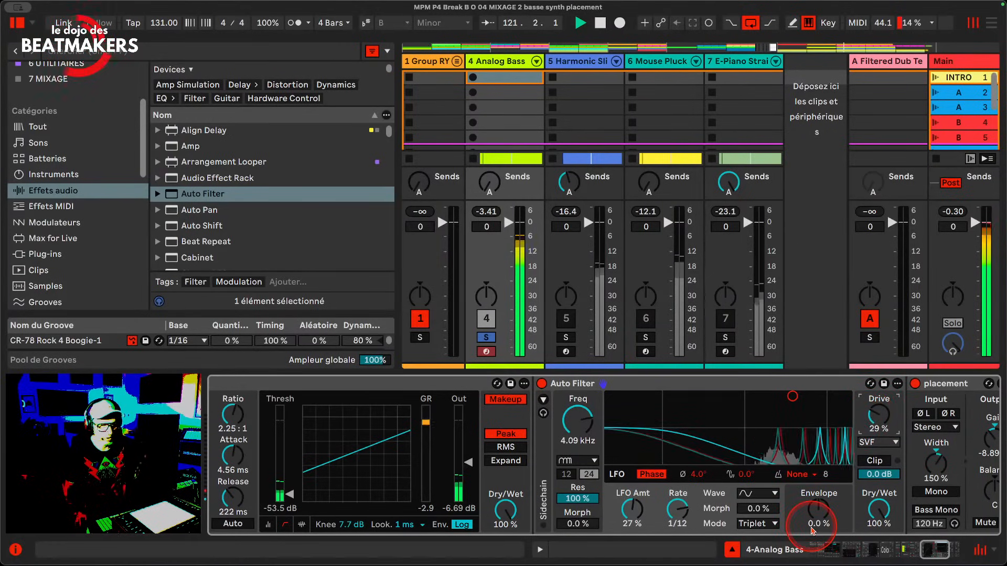
left_click(818, 511)
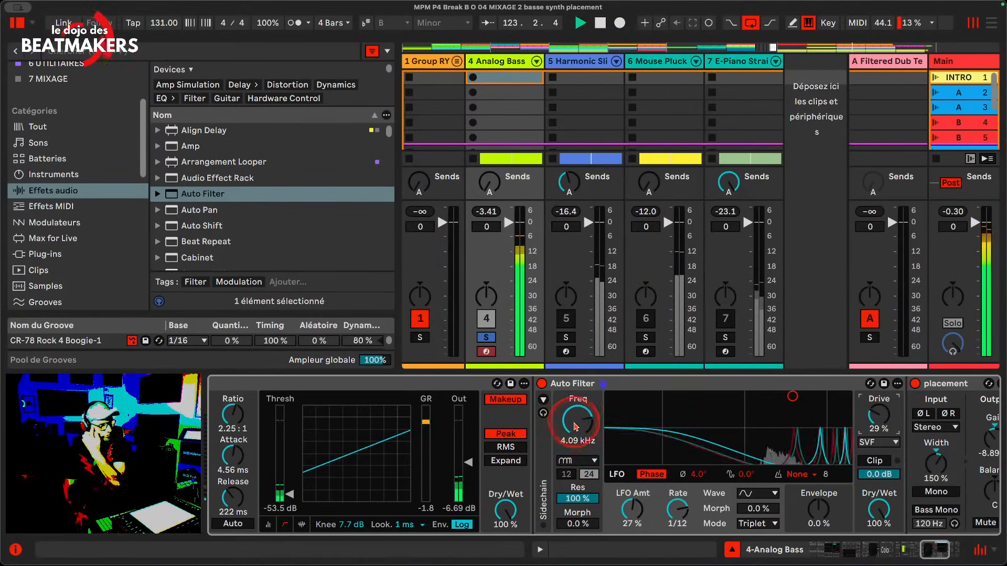
Expand the Auto Filter's sidechain section, enable the External input and check its source options, keeping No Input
left_click(544, 401)
left_click(578, 401)
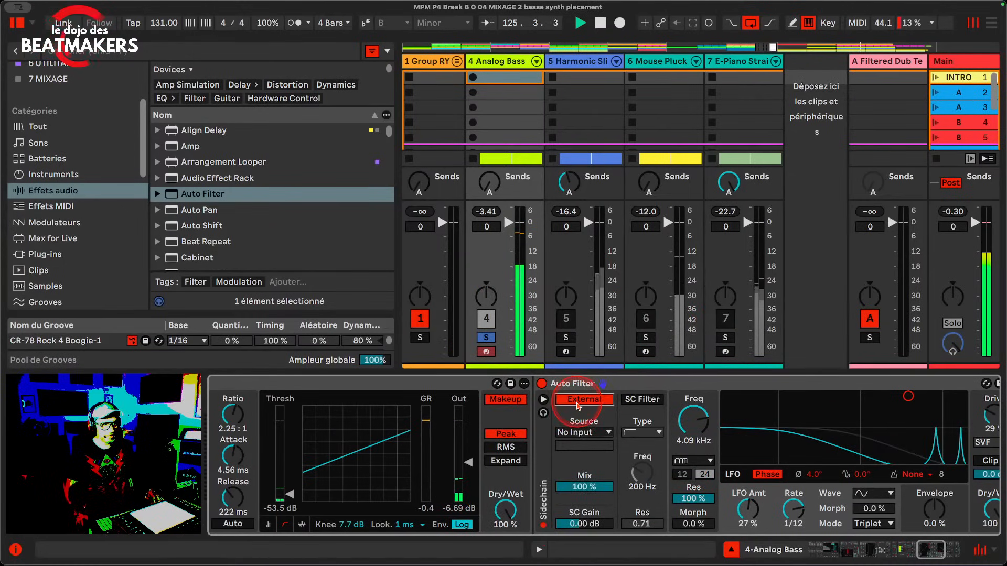
left_click(579, 432)
left_click(580, 433)
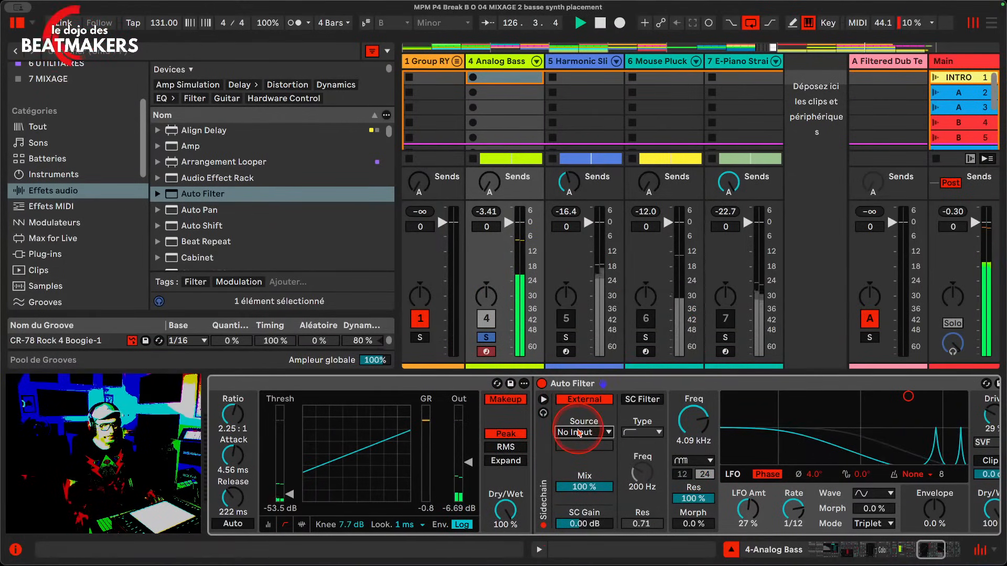
Enable SC Filter in the Auto Filter's sidechain, check its filter types, and turn on sidechain listening
left_click(640, 401)
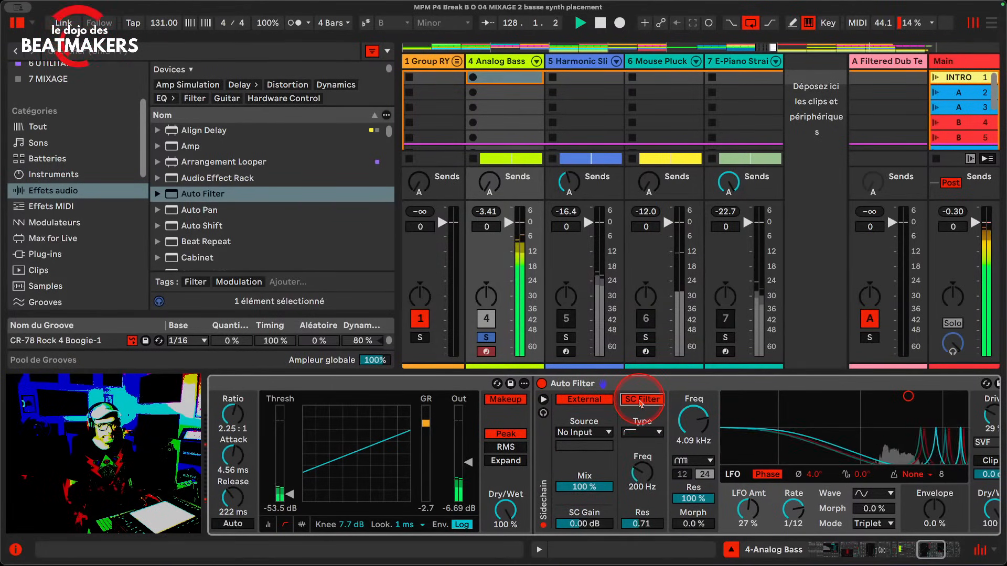
left_click(640, 433)
left_click(639, 439)
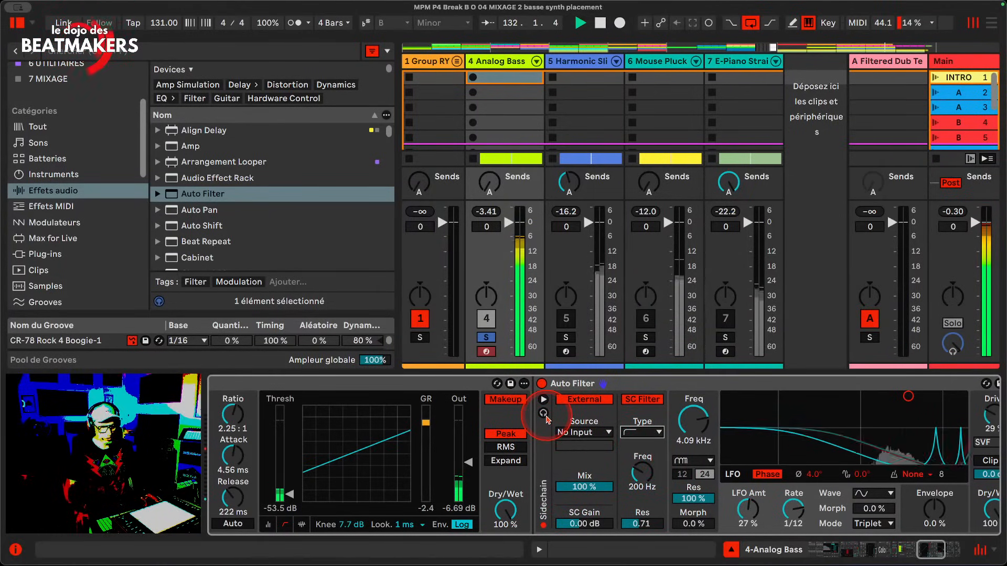
left_click(544, 414)
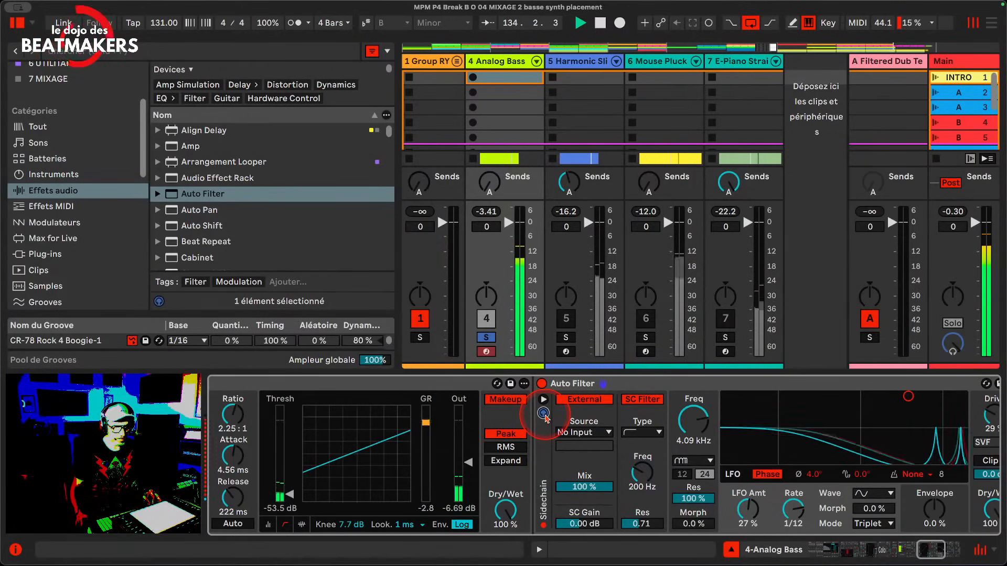
Turn off the Auto Filter's sidechain listening and lower its drive to 1.6%
left_click(544, 414)
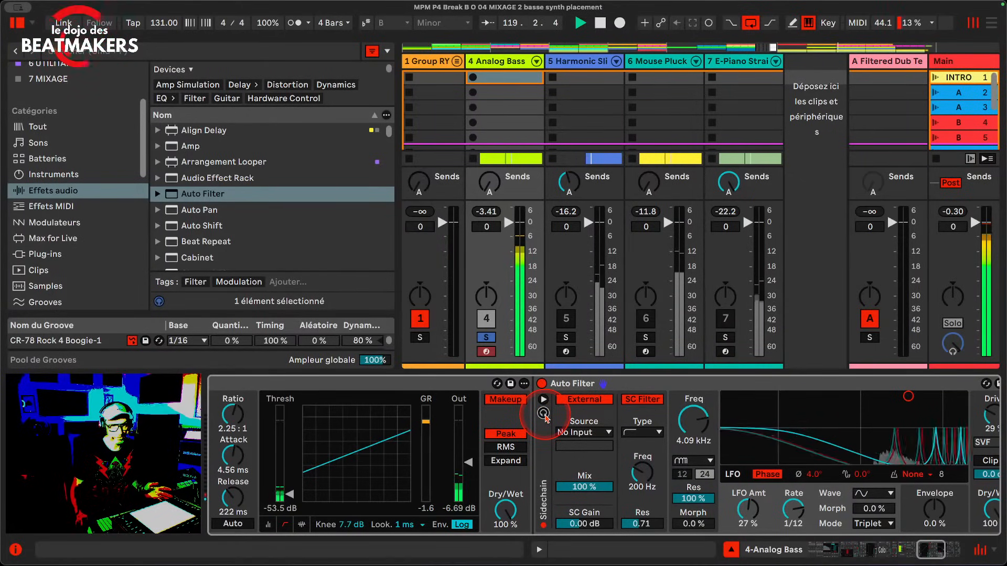
scroll(810, 422, "right", 3)
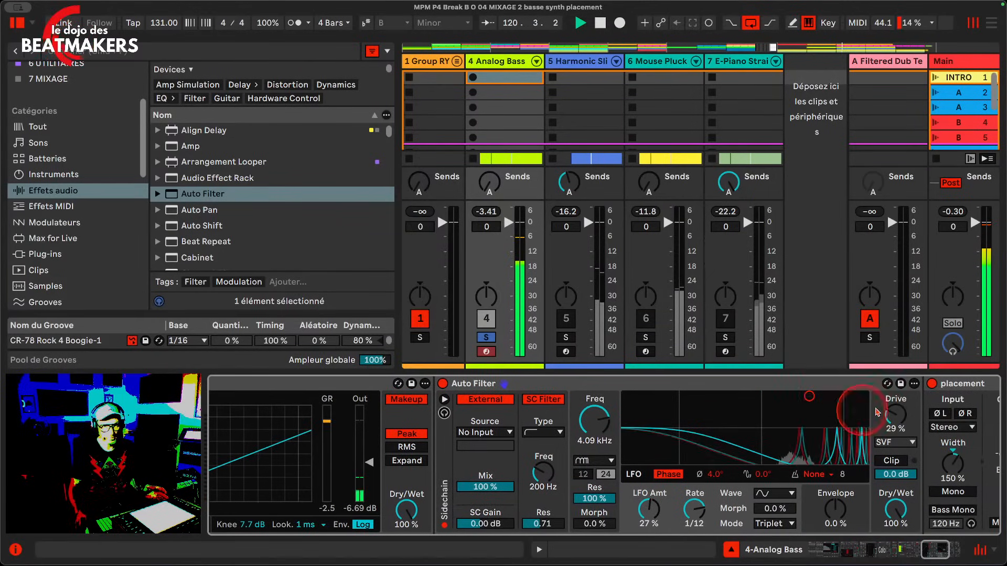
left_click(898, 413)
left_click_drag(899, 414, 898, 426)
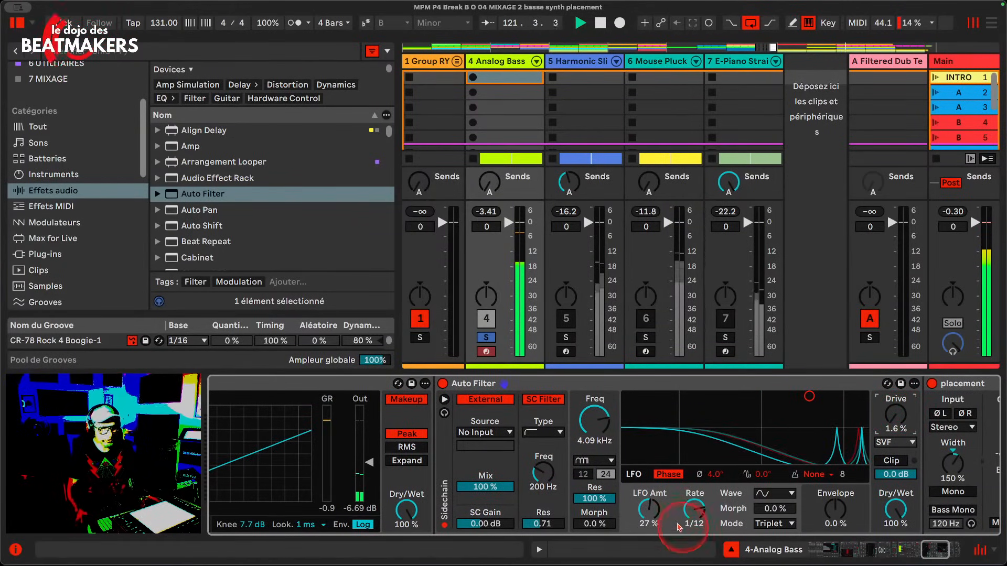
Change the Auto Filter's type to Band-pass, with a frequency of 9.85 kHz and 64% resonance
left_click(595, 461)
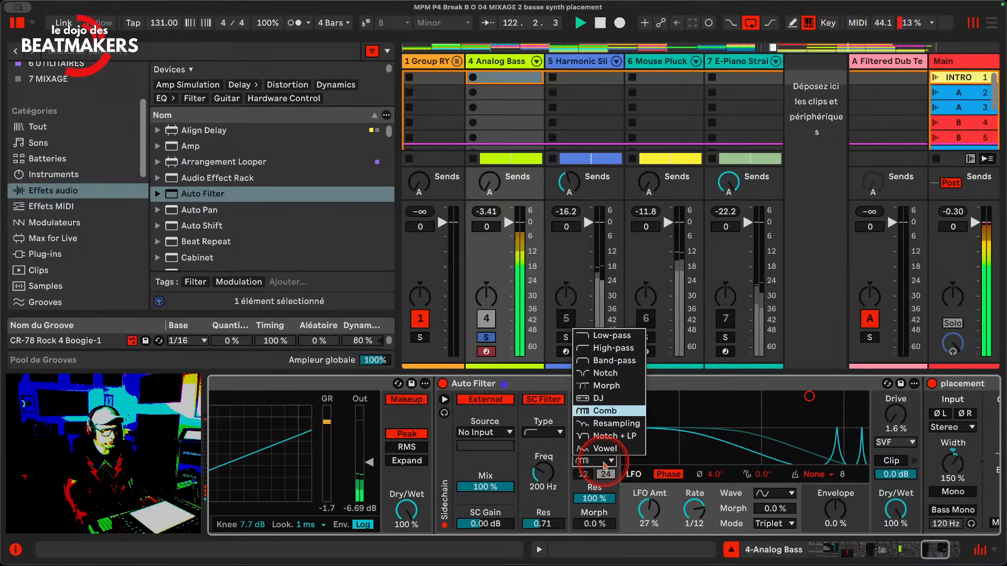
left_click(613, 360)
left_click_drag(810, 396, 839, 423)
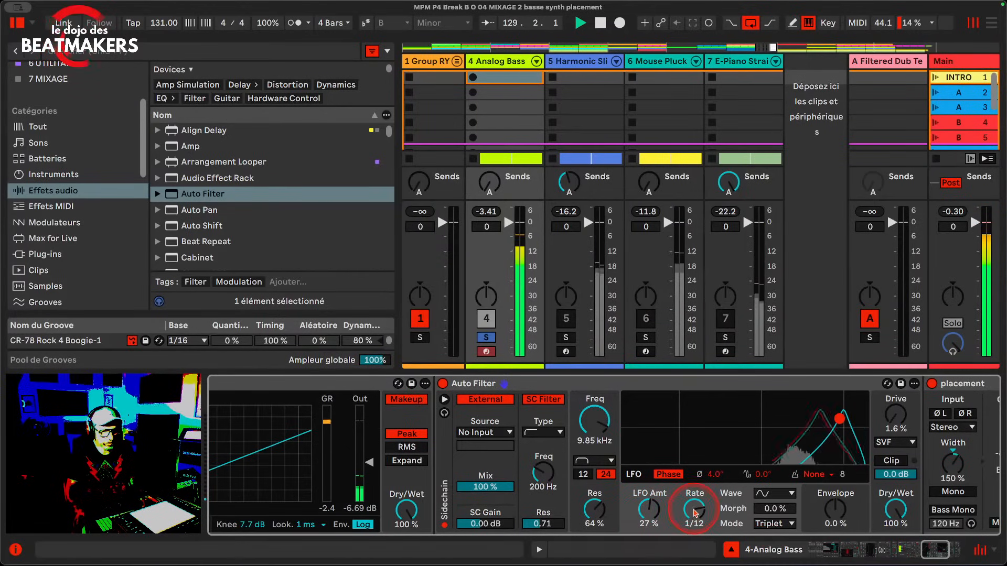
Try different LFO rates on the Auto Filter, settle on 1/16, and set the LFO mode to Synced
left_click_drag(693, 511, 693, 504)
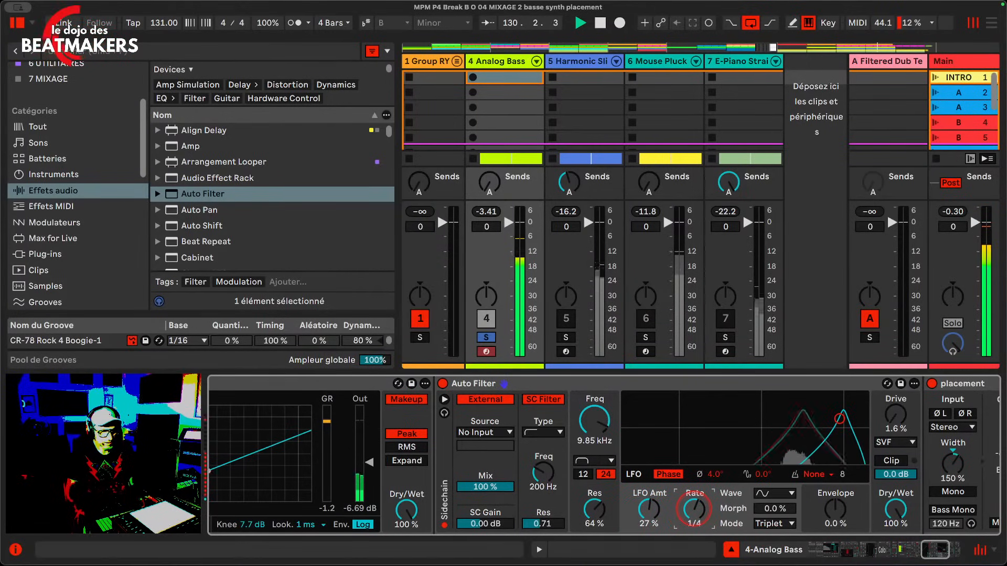
left_click_drag(694, 509, 694, 512)
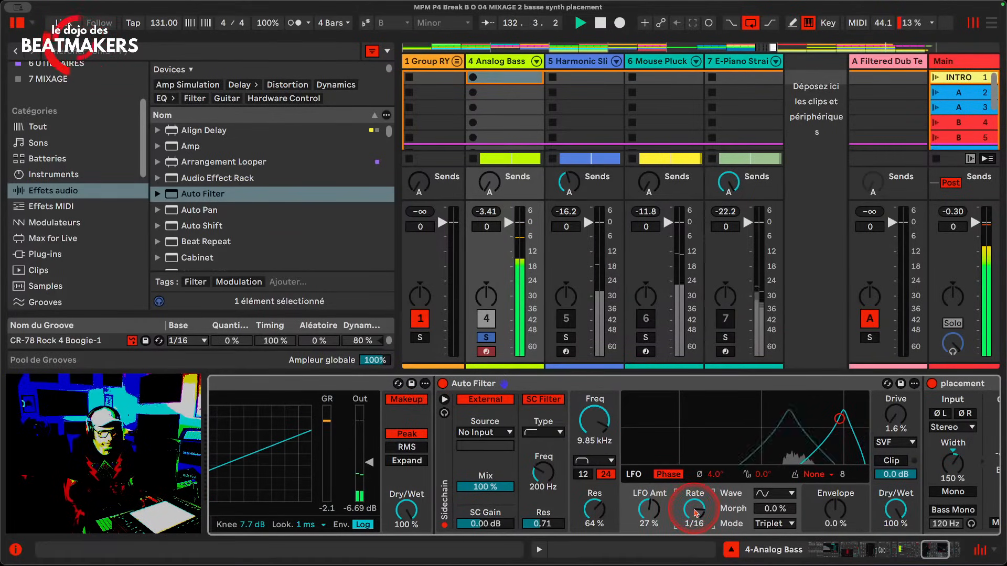
left_click(772, 524)
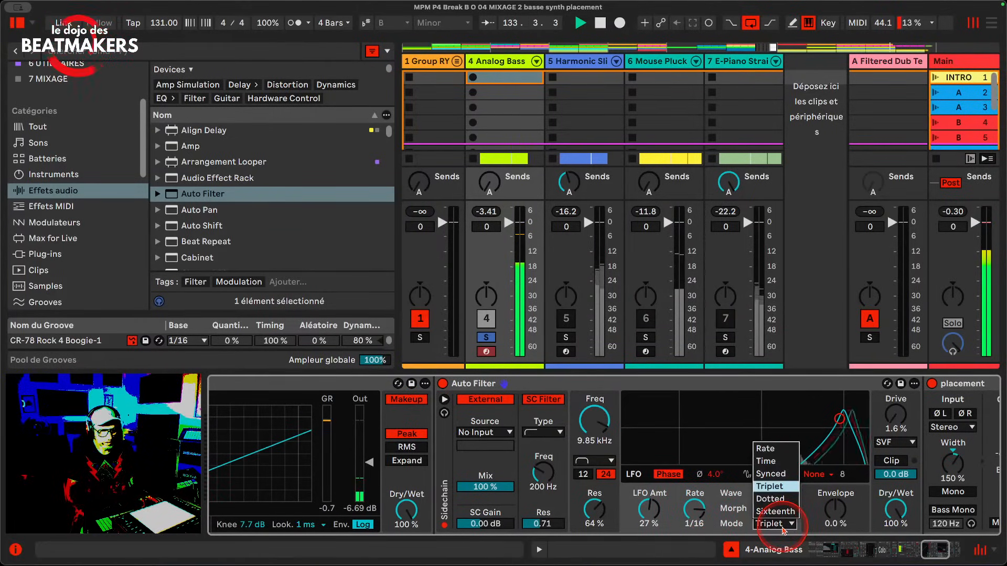
left_click(789, 473)
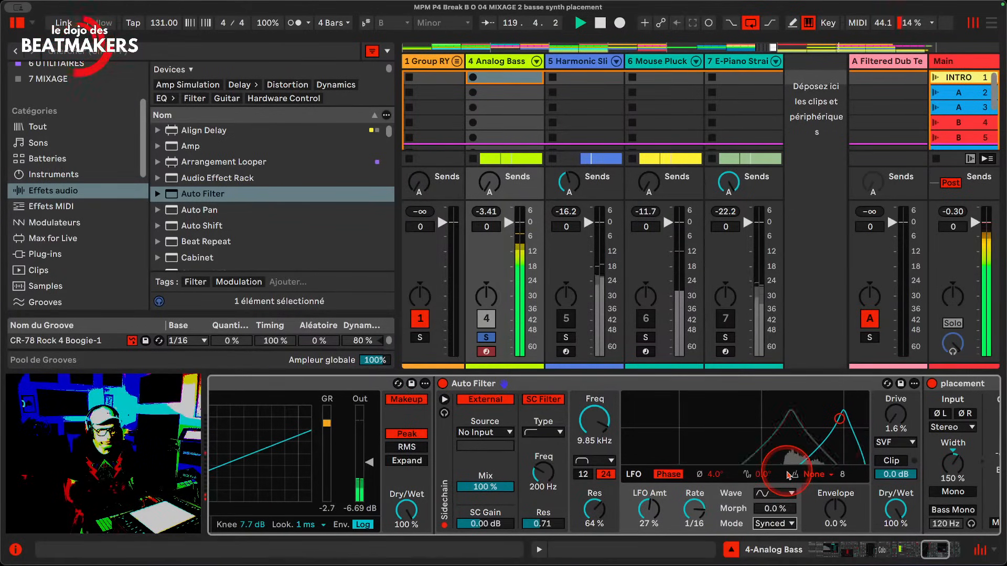
Set the Auto Filter's dry/wet to 49% and raise the placement device's gain to -7.22 dB
left_click(931, 429)
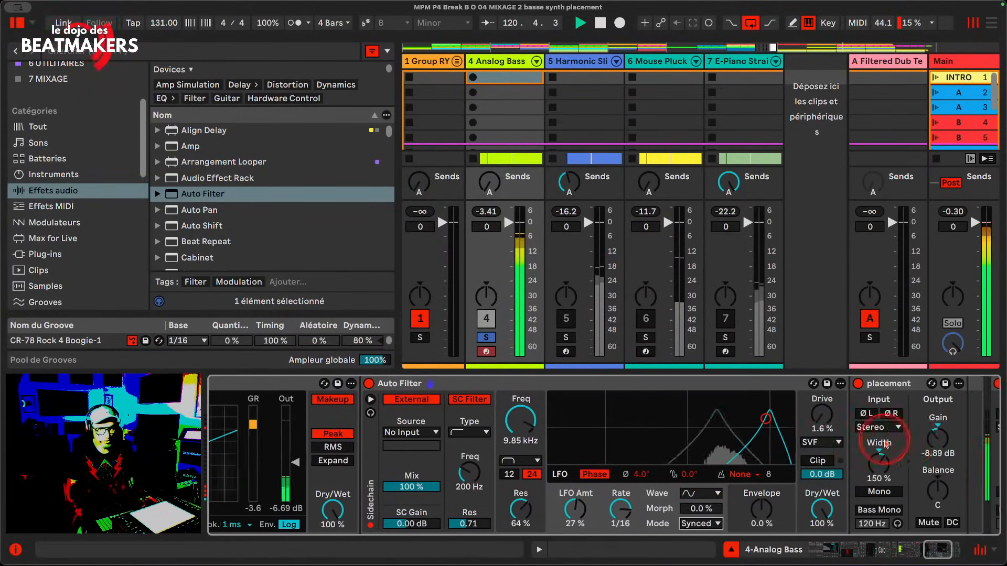
left_click_drag(623, 505, 624, 527)
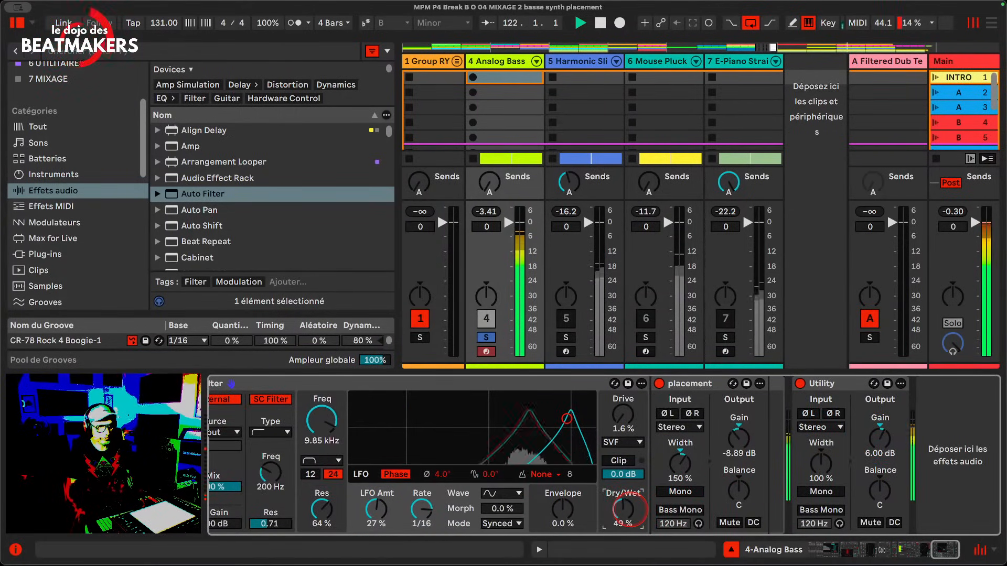
left_click(745, 434)
left_click_drag(746, 434, 741, 442)
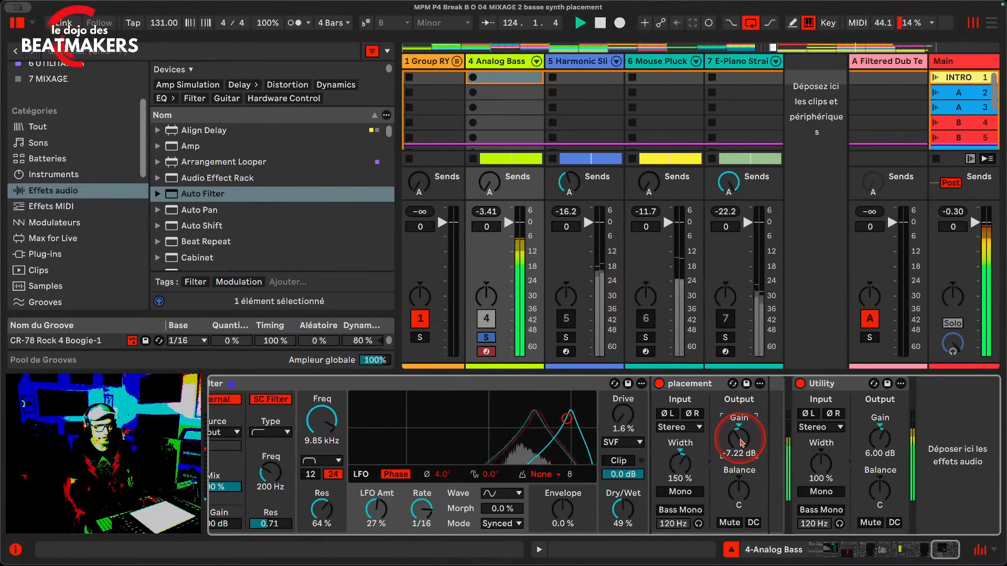
Delete the Utility device after the Audio Effect Rack, fold the rack and unfold it to return to its chain list
left_click(844, 386)
key("Delete")
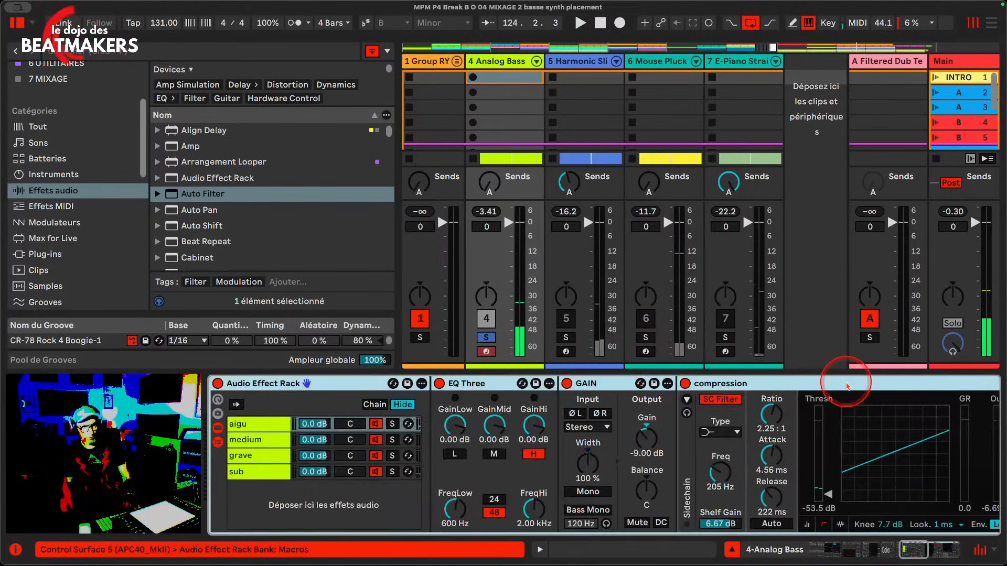
double_click(335, 383)
scroll(299, 437, "left", 10)
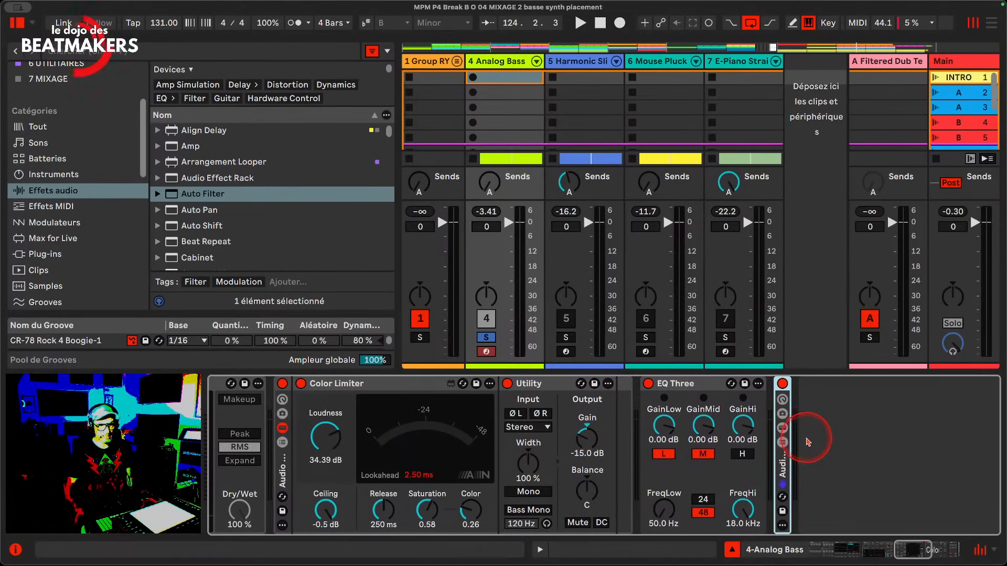
double_click(783, 469)
scroll(826, 457, "right", 5)
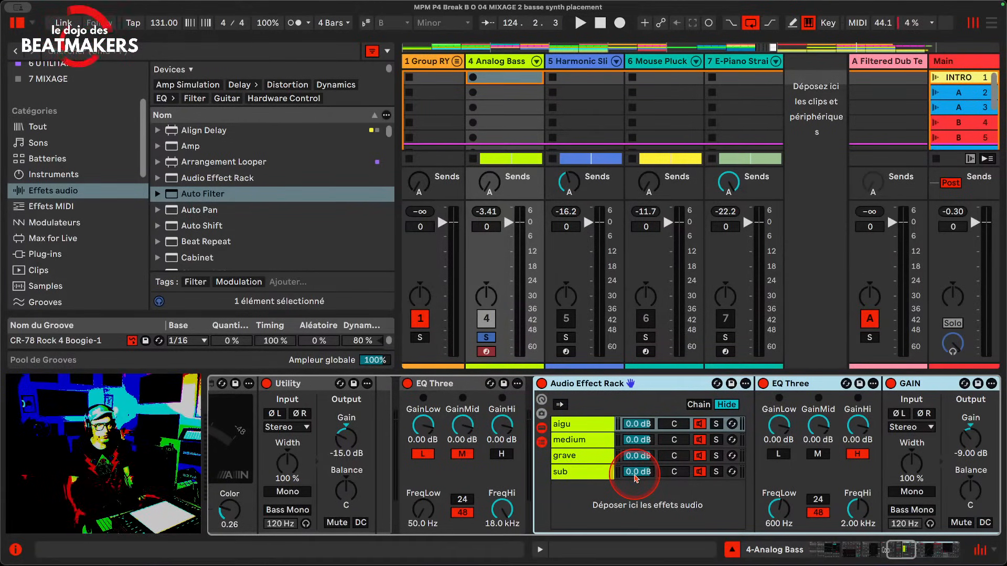
Unsolo the Analog Bass track, start playback, and deactivate the grave, medium and aigu chains so only sub plays
left_click(486, 337)
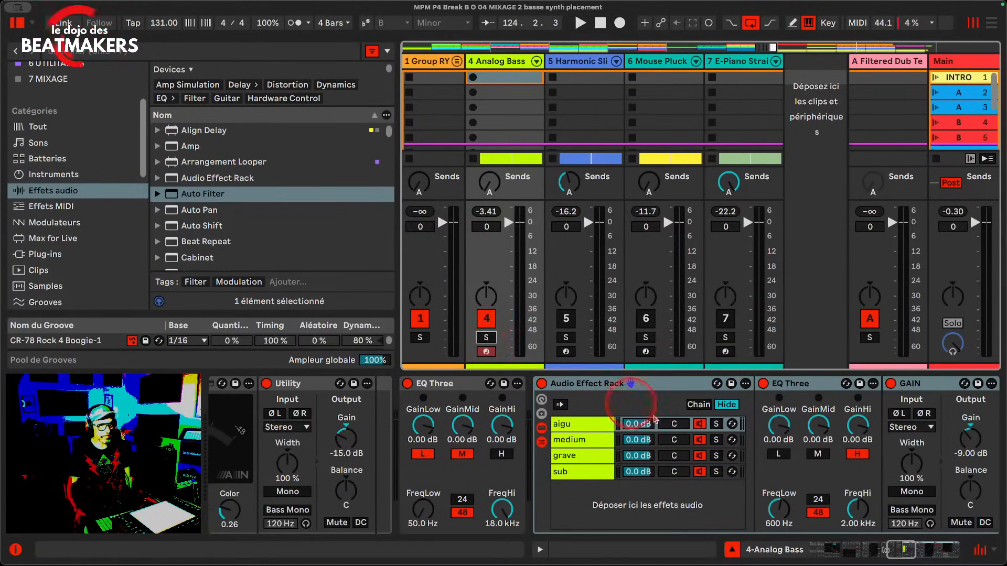
key("space")
left_click(700, 456)
left_click(700, 440)
left_click(700, 425)
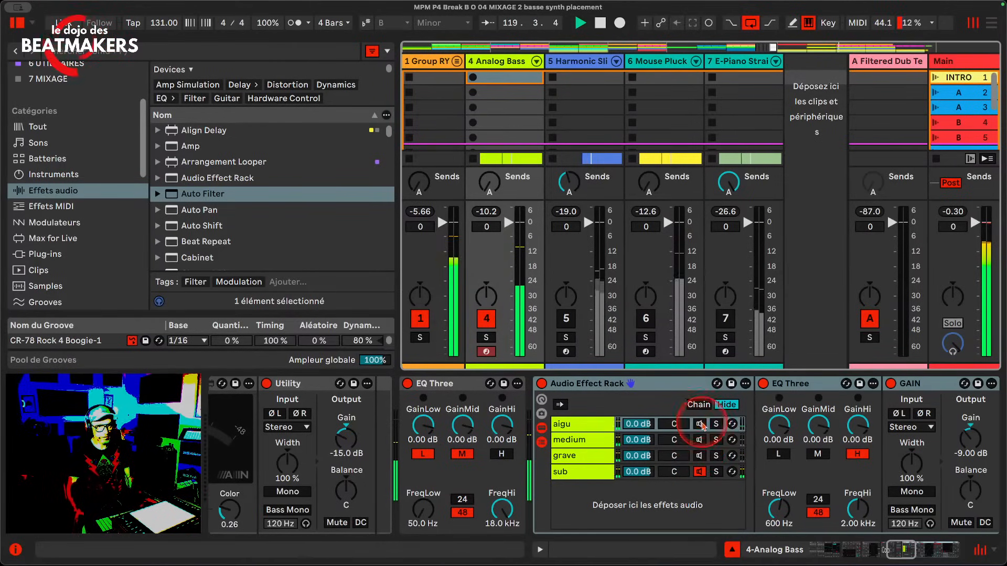
left_click(700, 460)
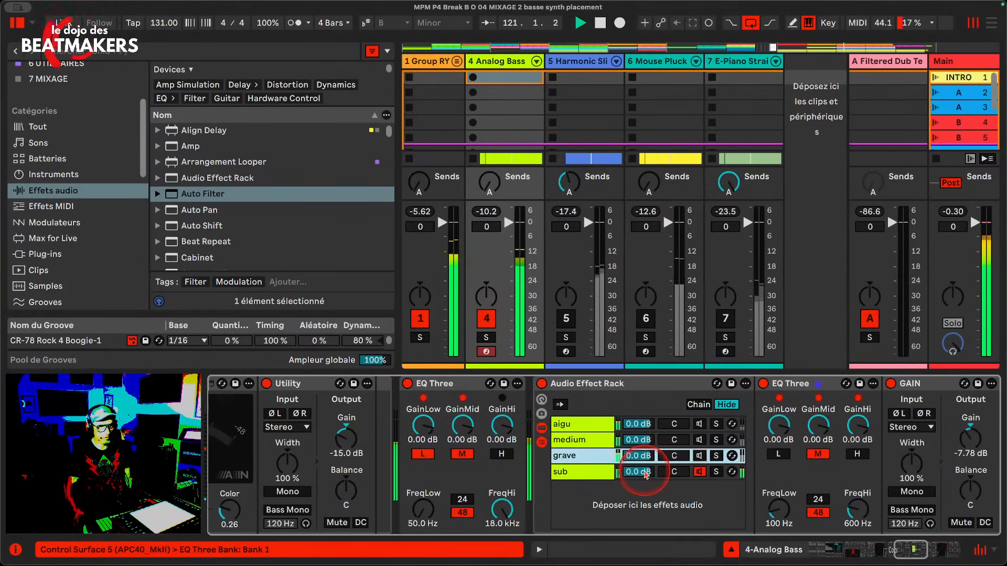
Set the sub chain's volume to 3.0 dB, and reactivate the grave chain, raising it from silence to 0.0 dB
left_click_drag(646, 475, 645, 457)
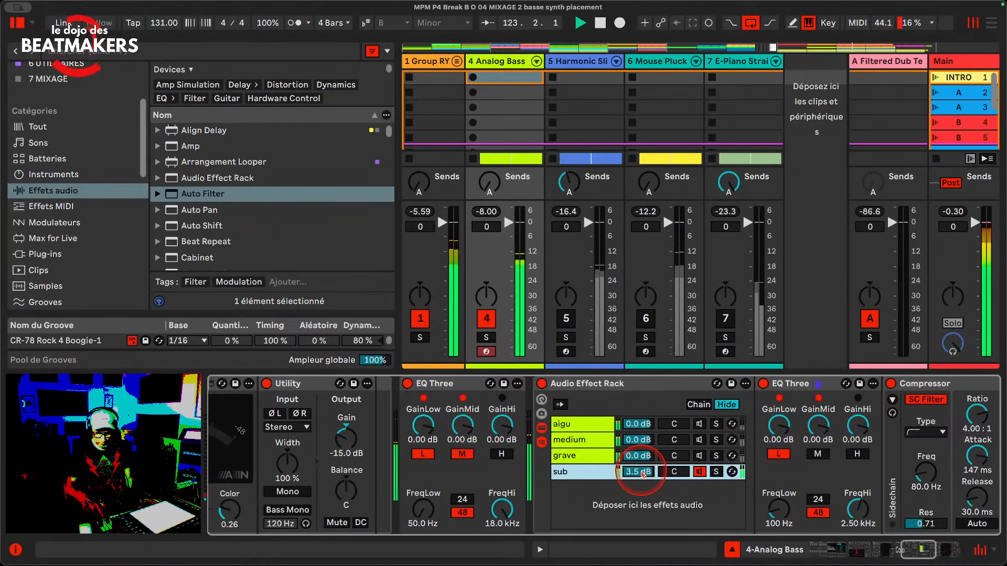
left_click_drag(628, 454, 628, 504)
left_click(699, 455)
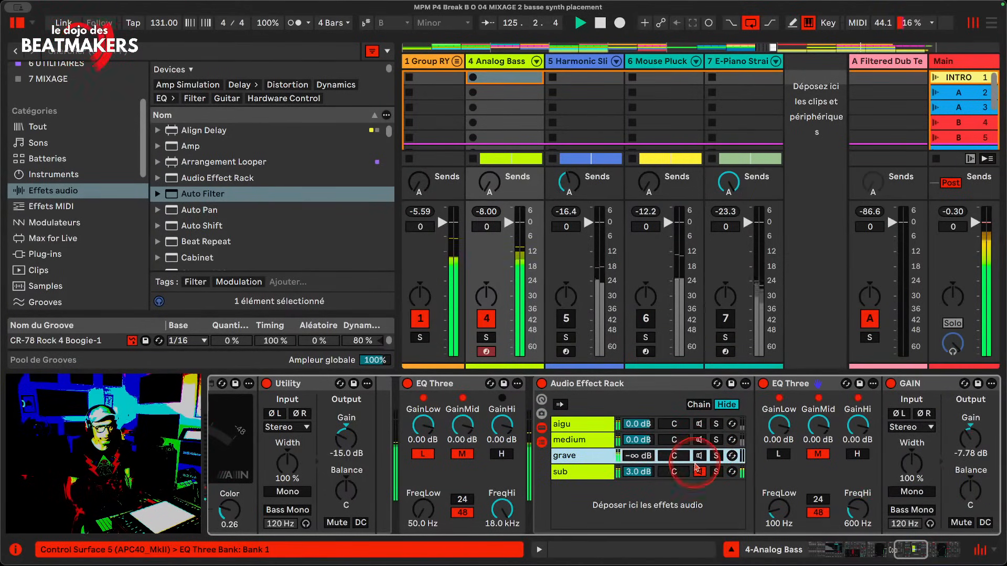
left_click_drag(638, 455, 639, 455)
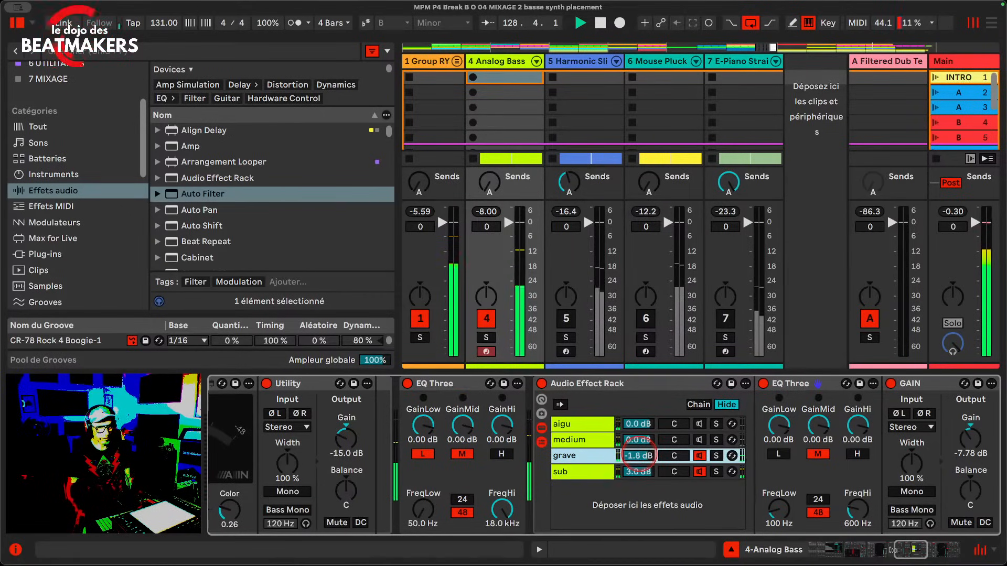
left_click_drag(638, 455, 638, 456)
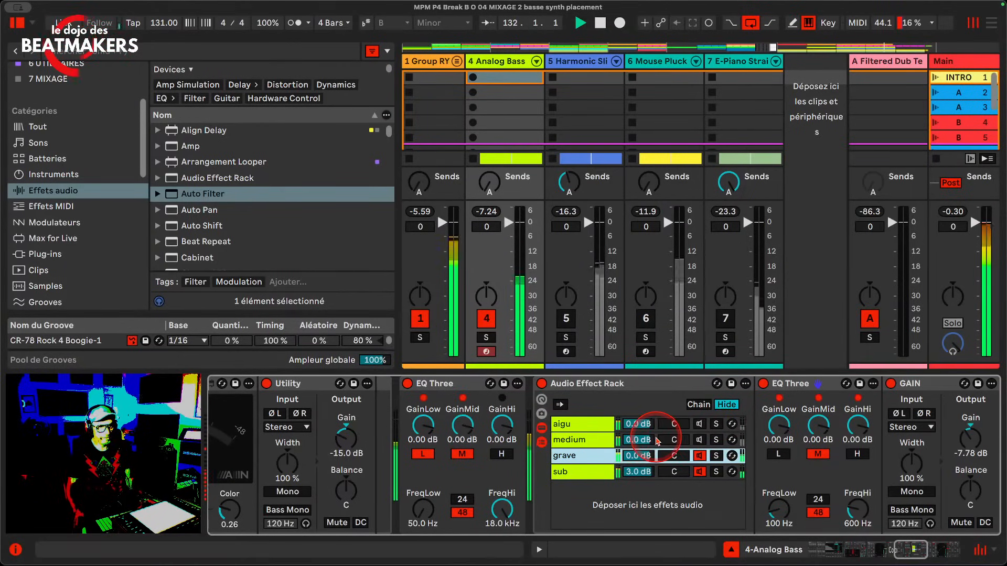
Reactivate the medium chain at -9.0 dB and the aigu chain, bringing its volume up gradually to -1.8 dB
mouse_move(642, 438)
left_mouse_down()
mouse_move(653, 442)
mouse_move(649, 419)
mouse_move(629, 427)
left_mouse_up()
left_click(696, 440)
key("Return")
left_click(700, 423)
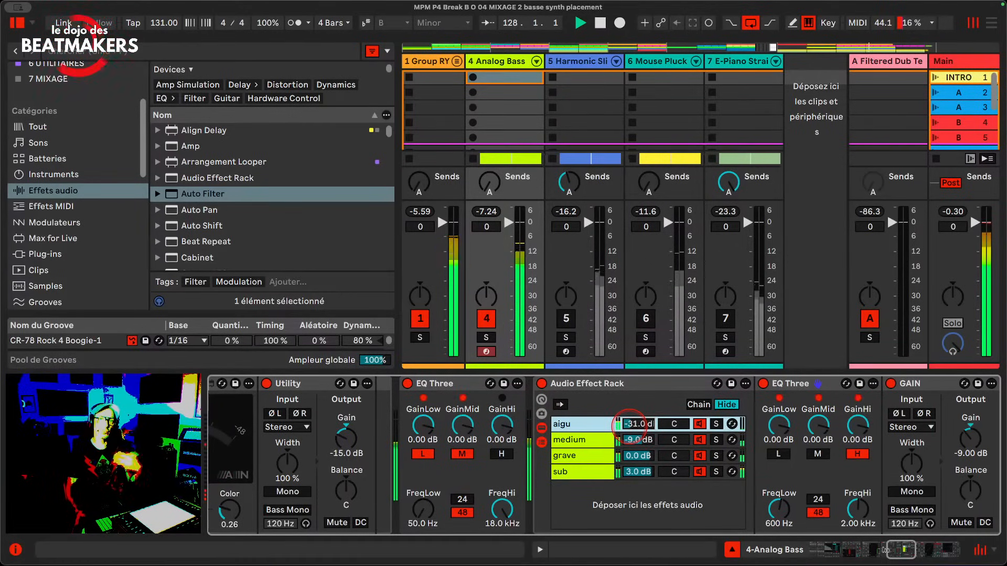
left_click_drag(629, 426, 577, 385)
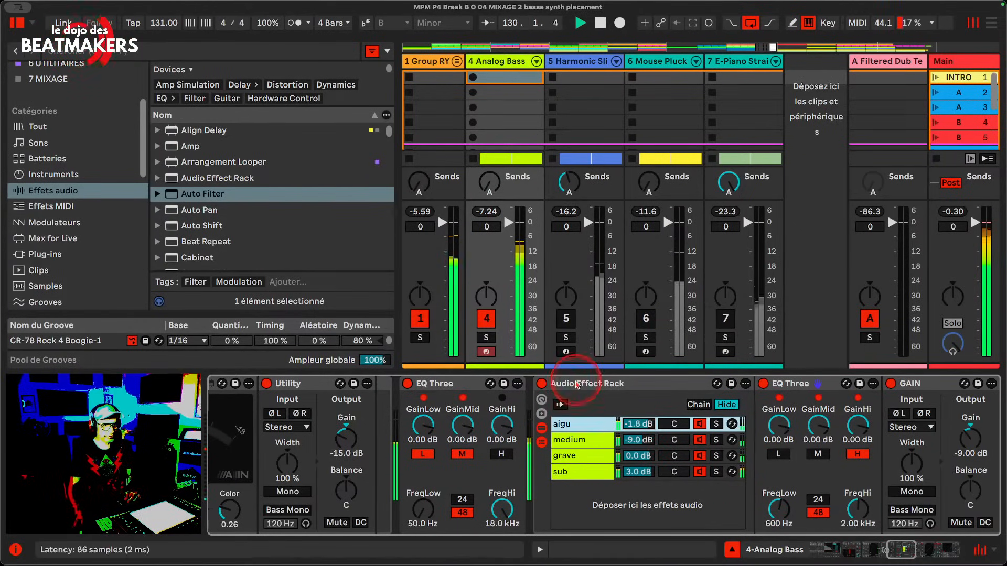
Delete the Auto Filter from the aigu chain
scroll(704, 451, "right", 12)
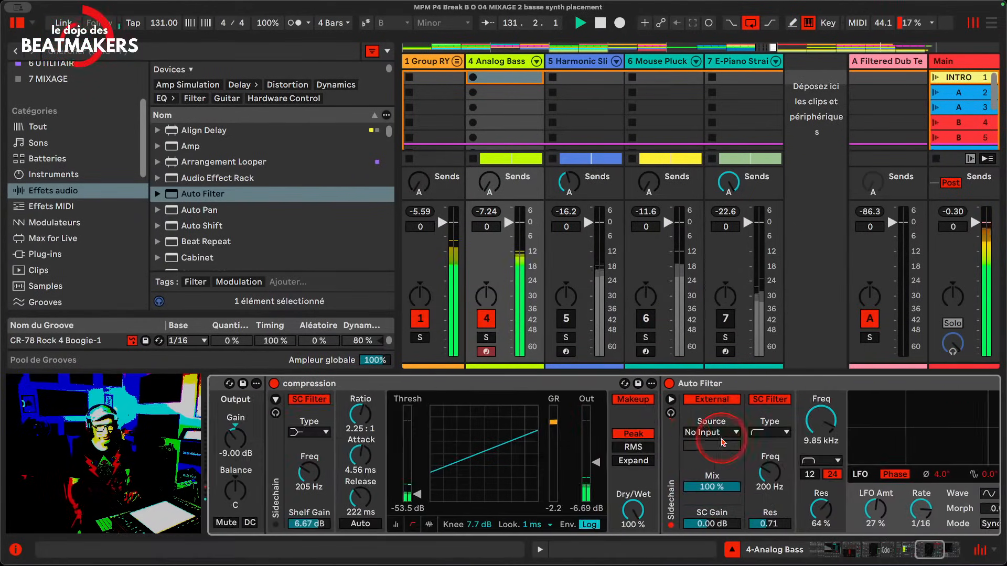
scroll(722, 442, "right", 3)
left_click(646, 391)
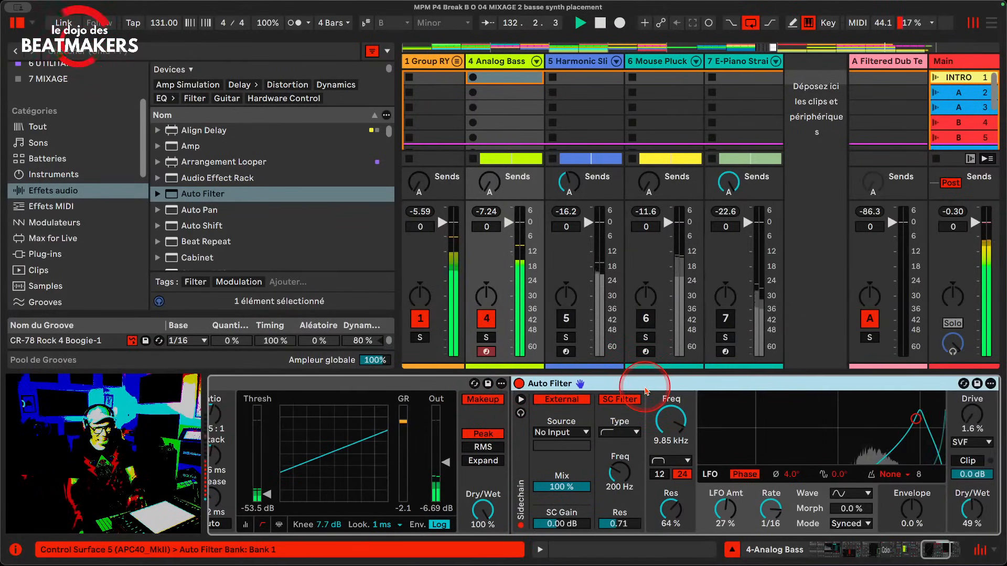
key("Delete")
Try the aigu chain's volume at 3.0 dB and settle on 0.0 dB
scroll(590, 454, "left", 12)
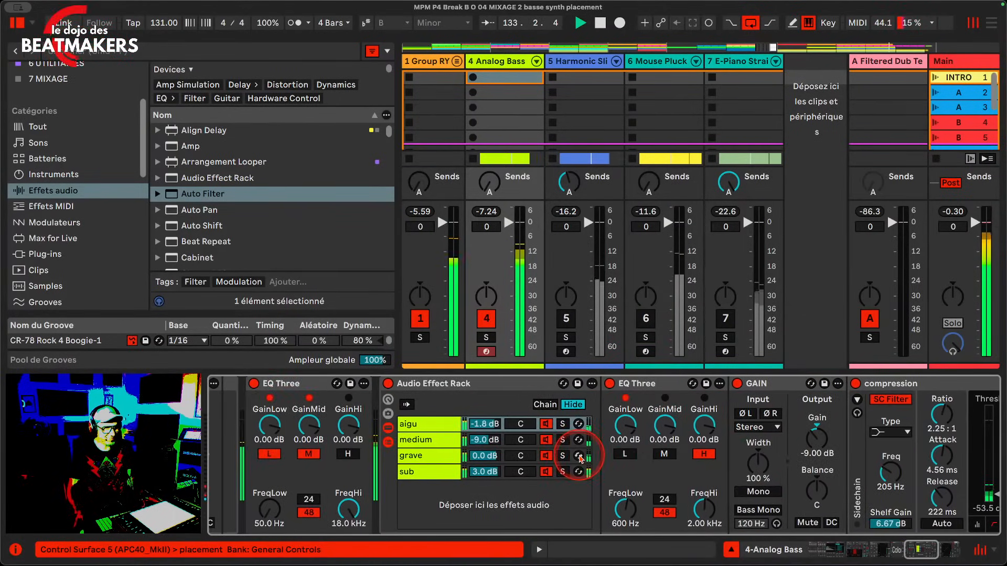
left_click_drag(486, 425, 493, 427)
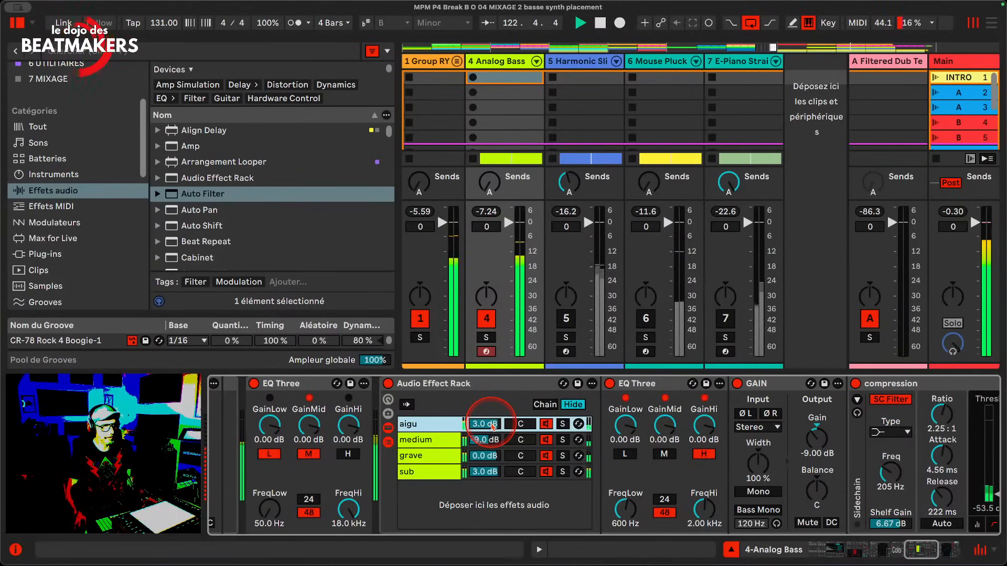
left_click_drag(493, 427, 493, 428)
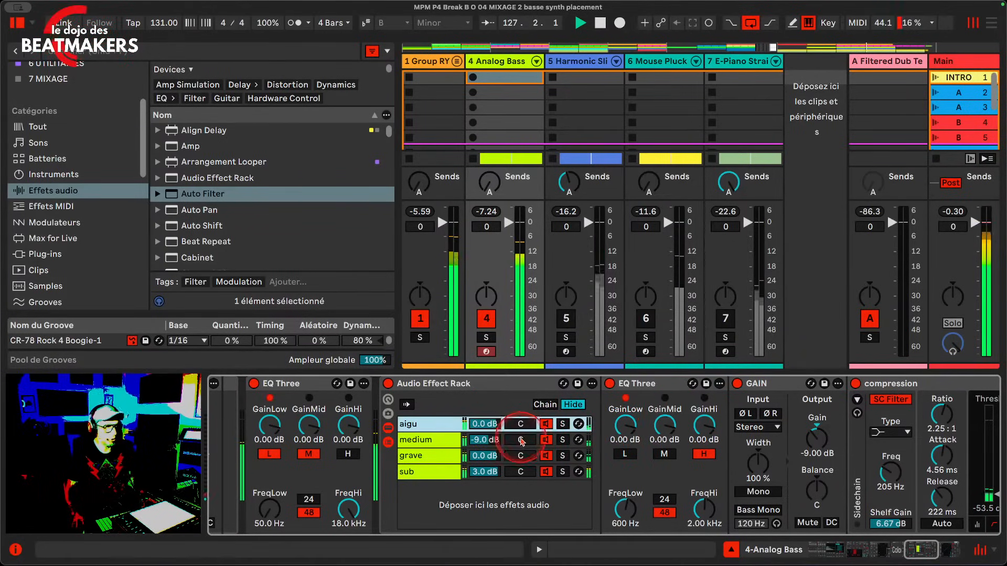
Add a Compressor at the end of the Analog Bass track, switch its display to the transfer curve, and restart playback
scroll(745, 452, "right", 5)
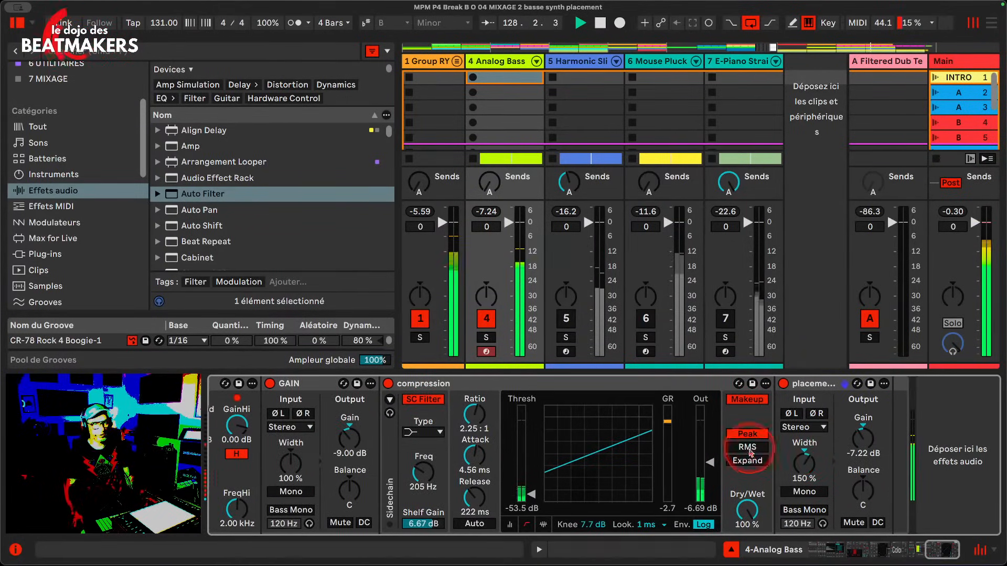
key("space")
scroll(205, 204, "down", 5)
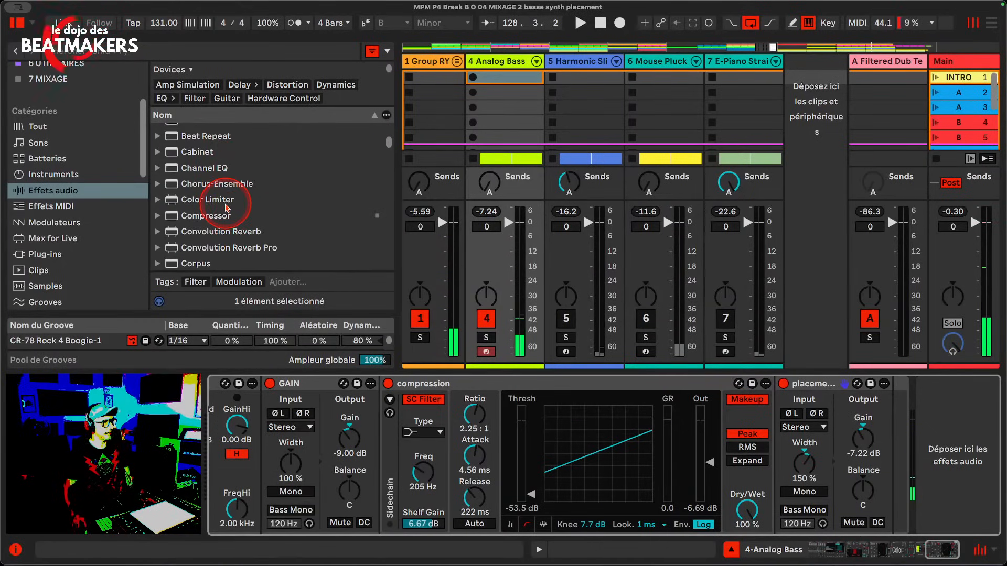
double_click(210, 215)
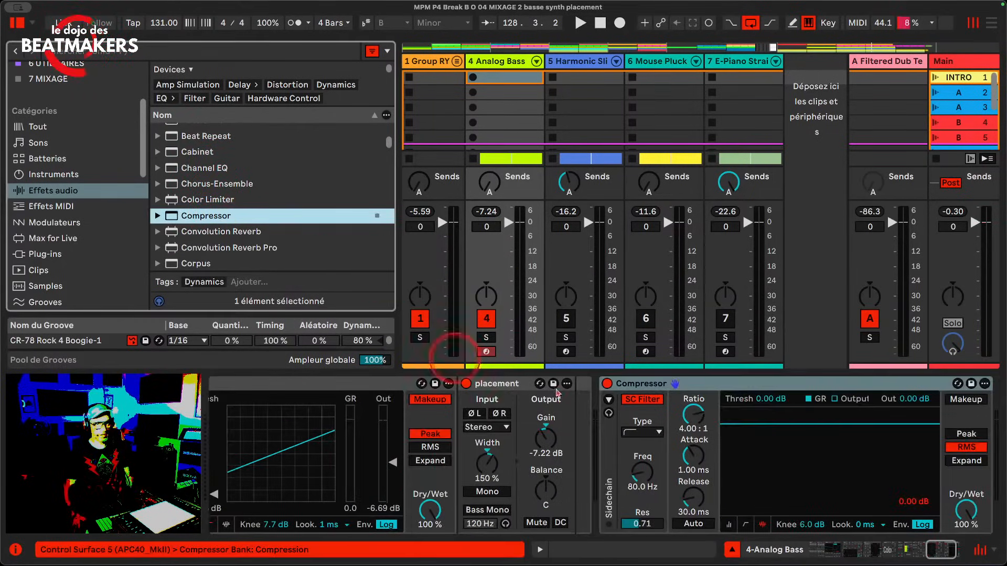
left_click(745, 525)
key("space")
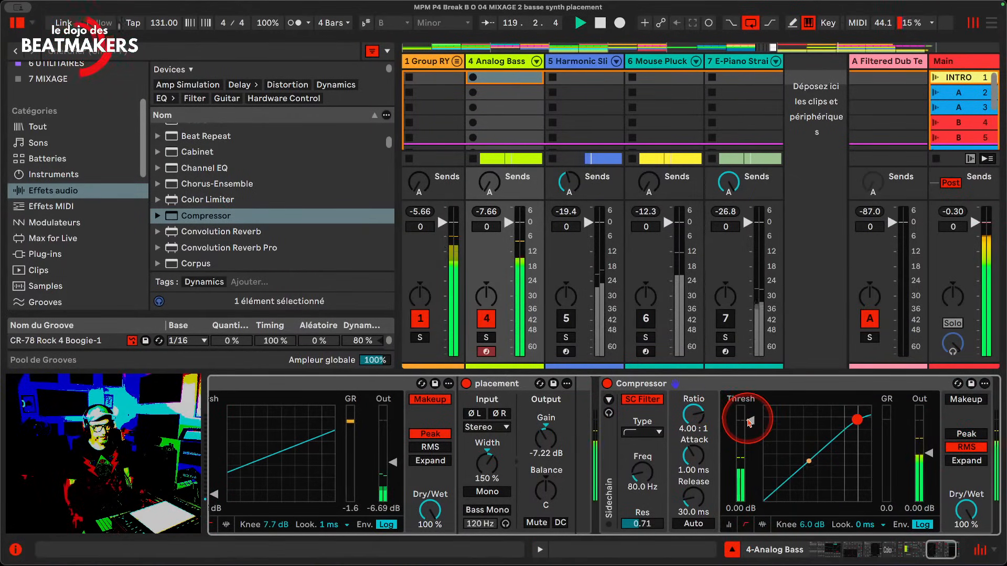
Set the new Compressor's ratio to 2.00:1, attack to 28.3 ms and threshold to -31.9 dB
left_click_drag(703, 422, 699, 420)
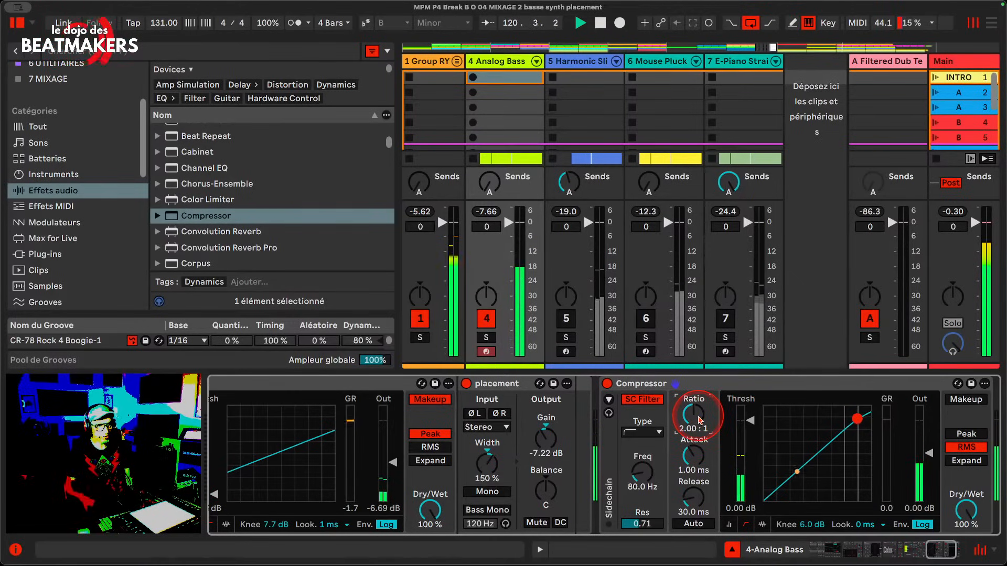
left_click_drag(693, 456, 751, 480)
left_click(750, 431)
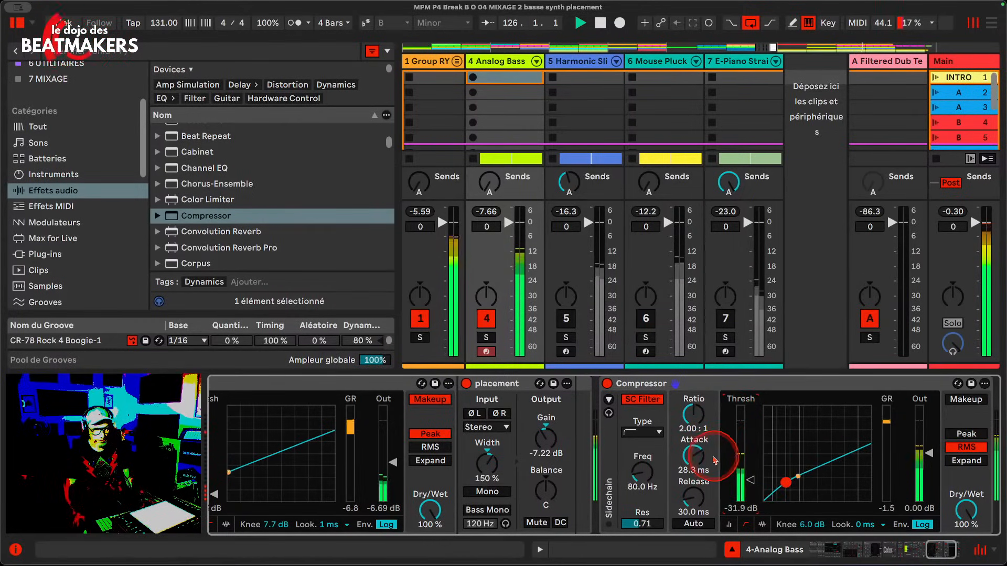
Set the last Compressor's attack to 58.9 ms and its threshold to -35.0 dB
left_click_drag(702, 455, 702, 446)
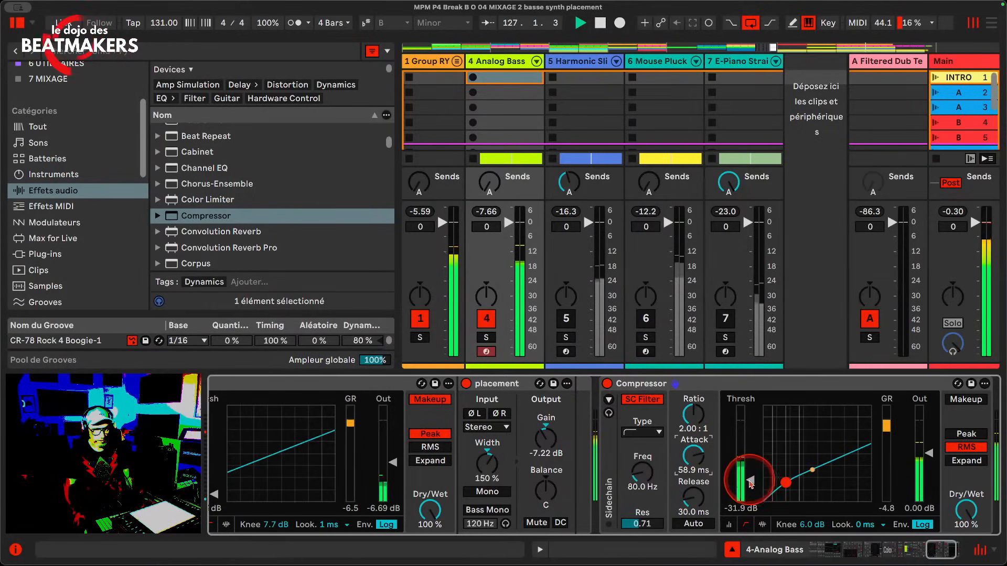
left_click_drag(752, 482, 751, 486)
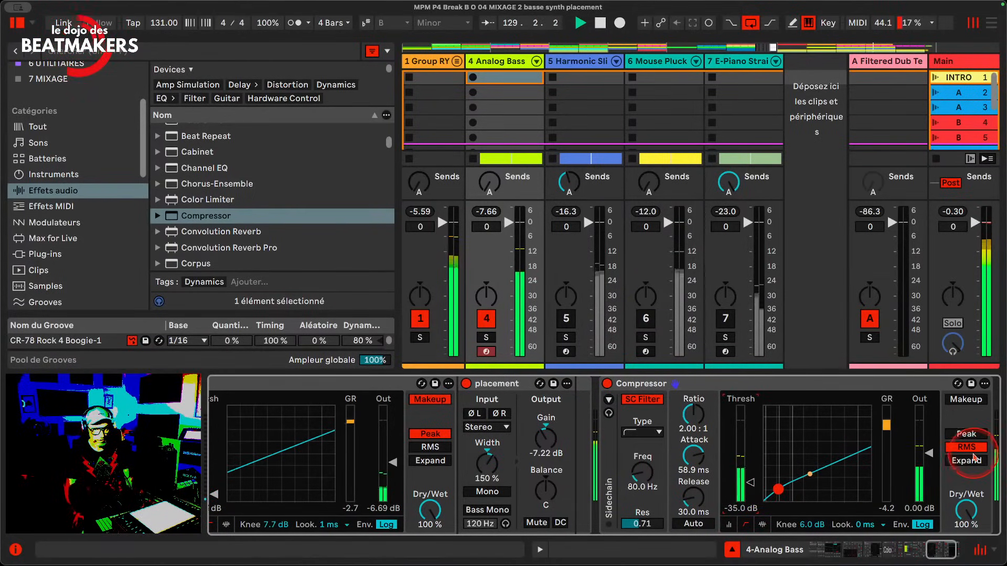
Try the last Compressor's output gain at 7.96, 6.00 and 3.00 dB while checking the Analog Bass peak level, and stop playback
left_click_drag(938, 458, 933, 444)
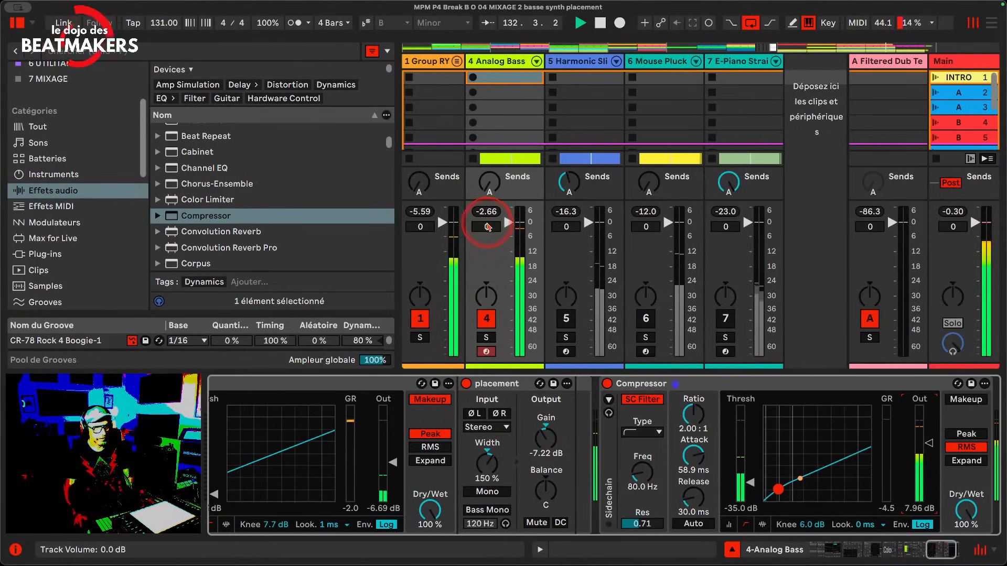
left_click(916, 512)
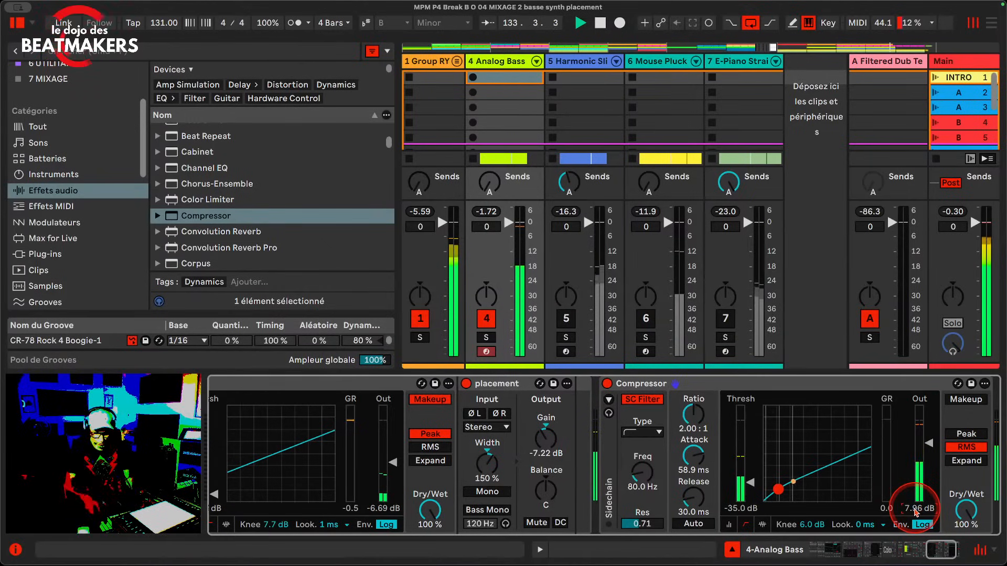
type("6")
key("Return")
scroll(872, 468, "right", 3)
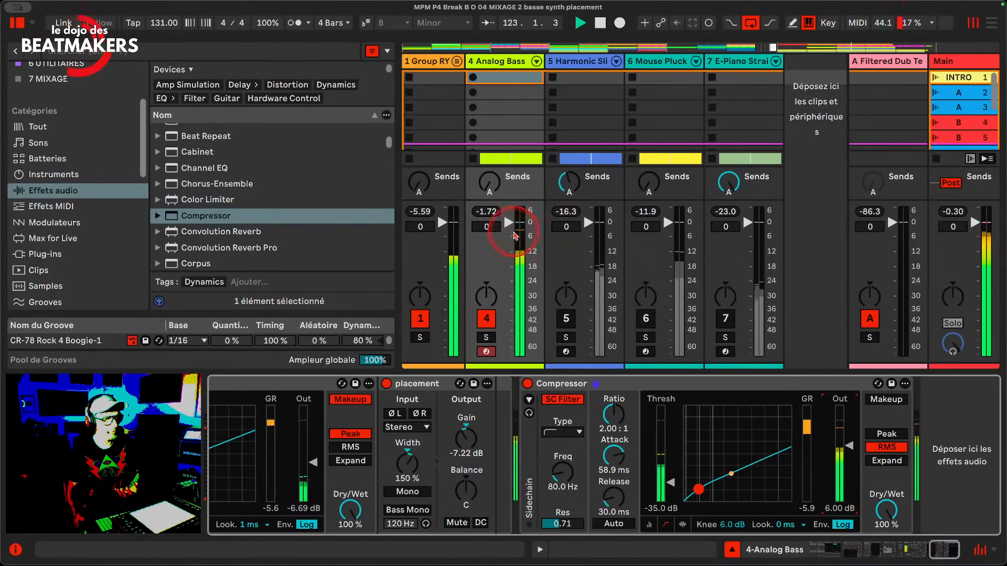
left_click(493, 212)
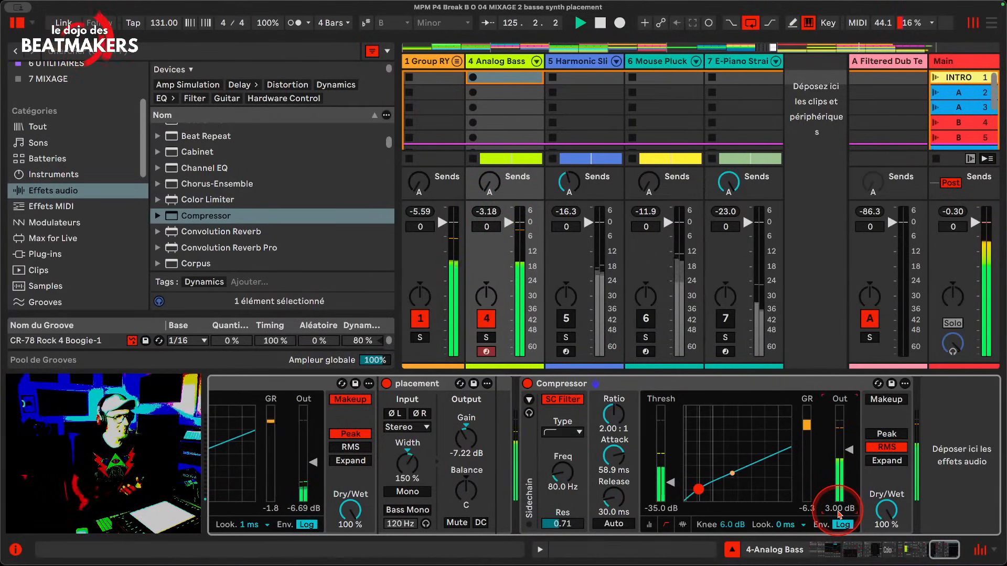
left_click(487, 211)
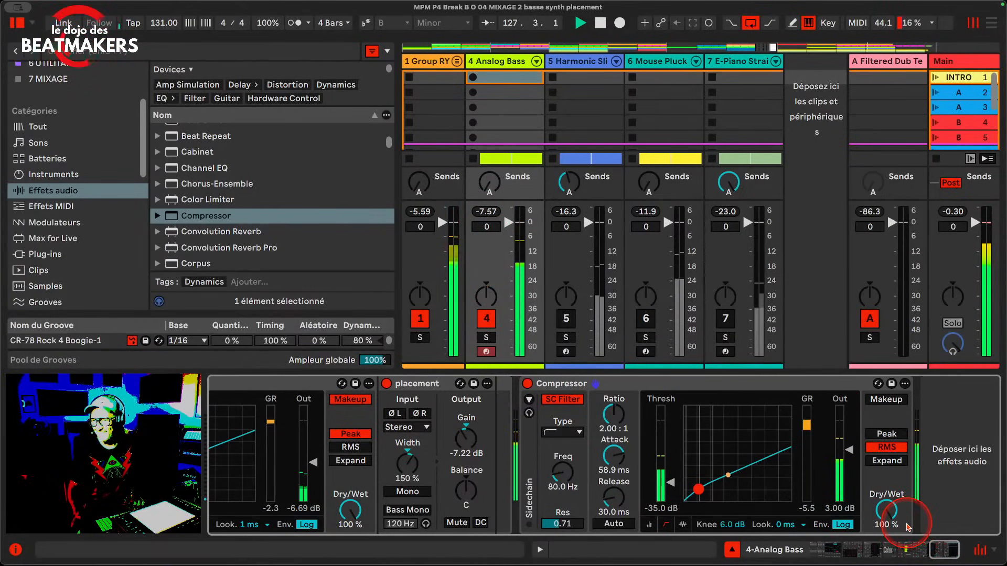
key("space")
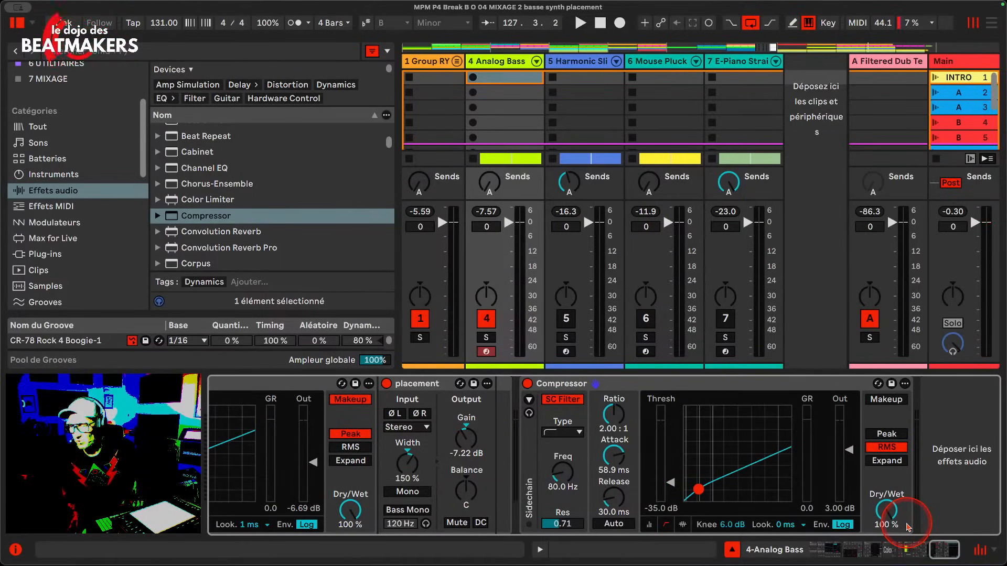
scroll(729, 433, "left", 10)
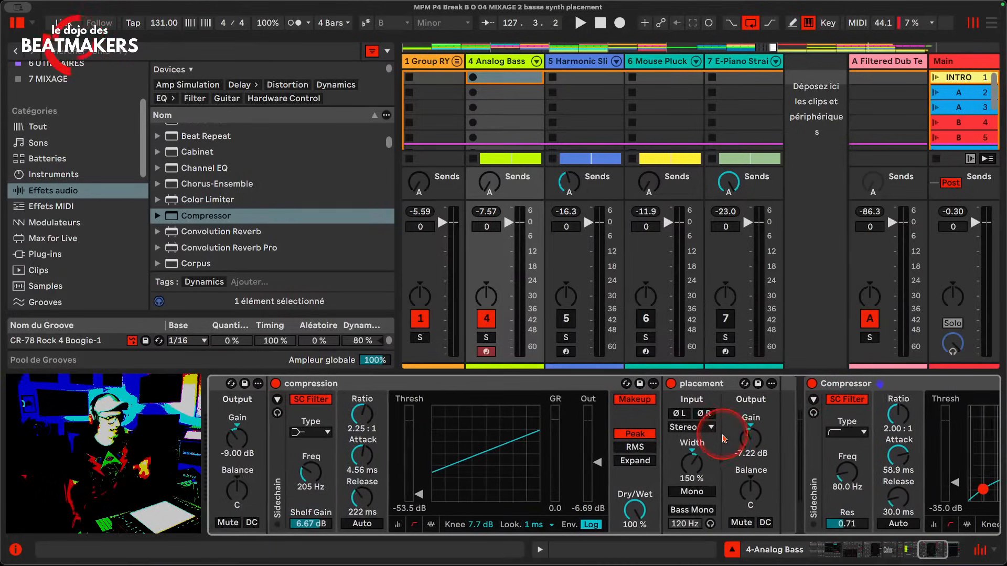
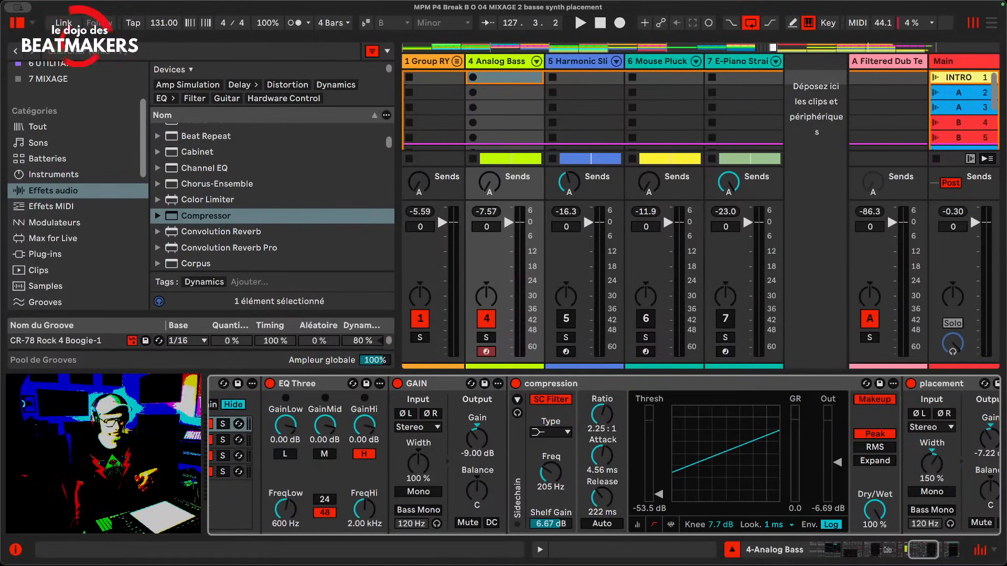
scroll(623, 491, "right", 10)
scroll(621, 491, "left", 10)
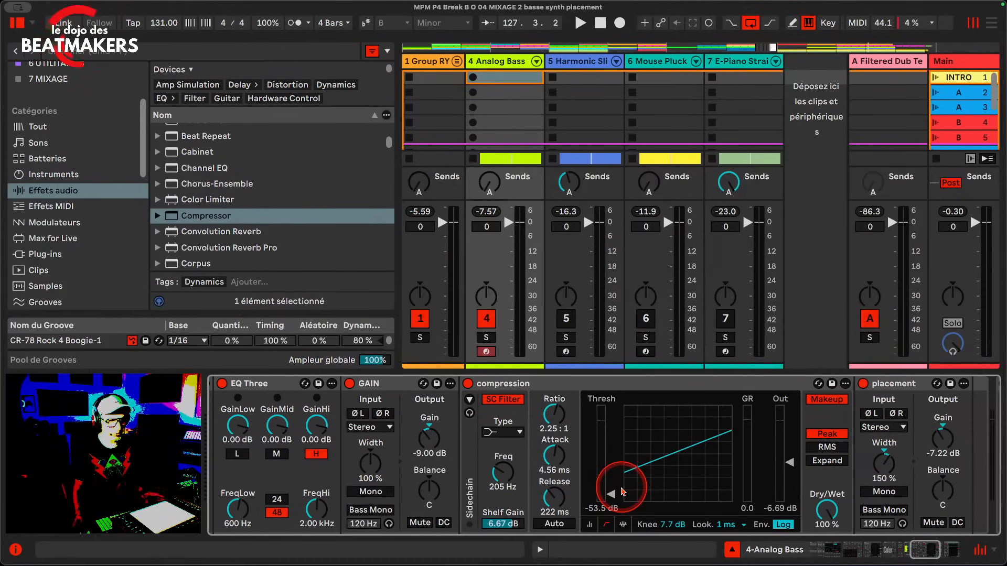
Add an EQ Eight after the last Compressor on the Analog Bass track and restart playback
scroll(621, 472, "right", 10)
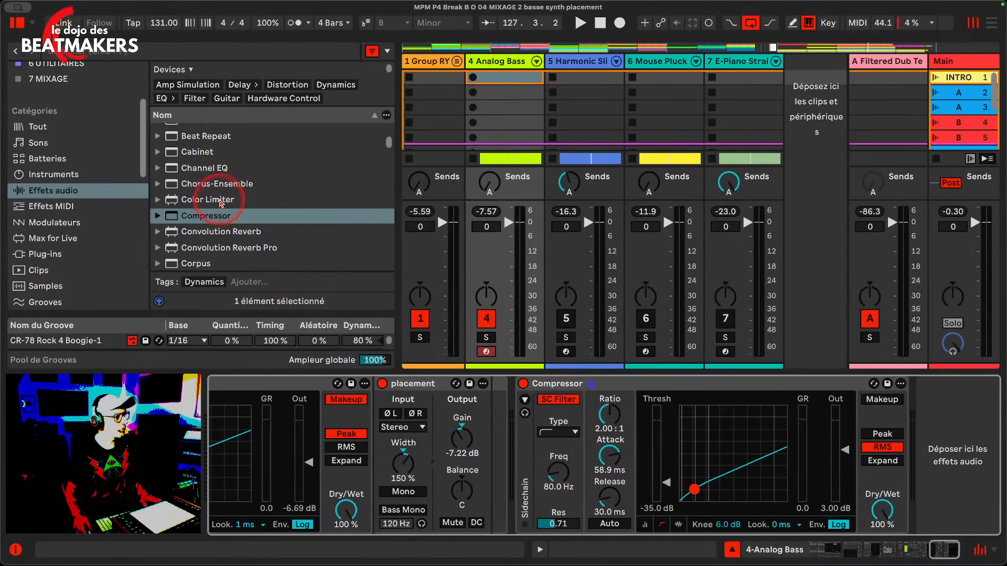
scroll(223, 204, "up", 3)
scroll(223, 207, "down", 3)
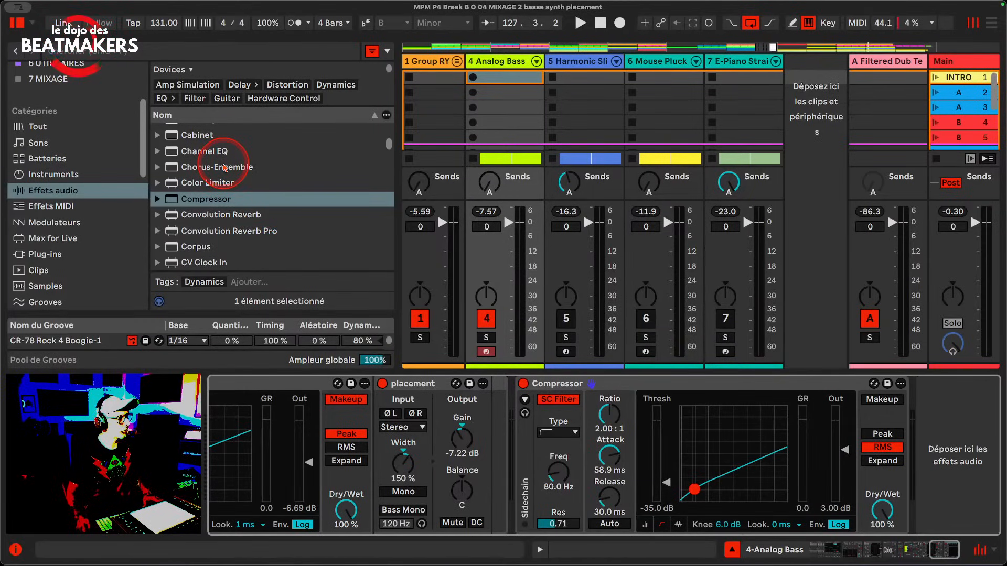
scroll(223, 167, "down", 3)
scroll(223, 167, "up", 5)
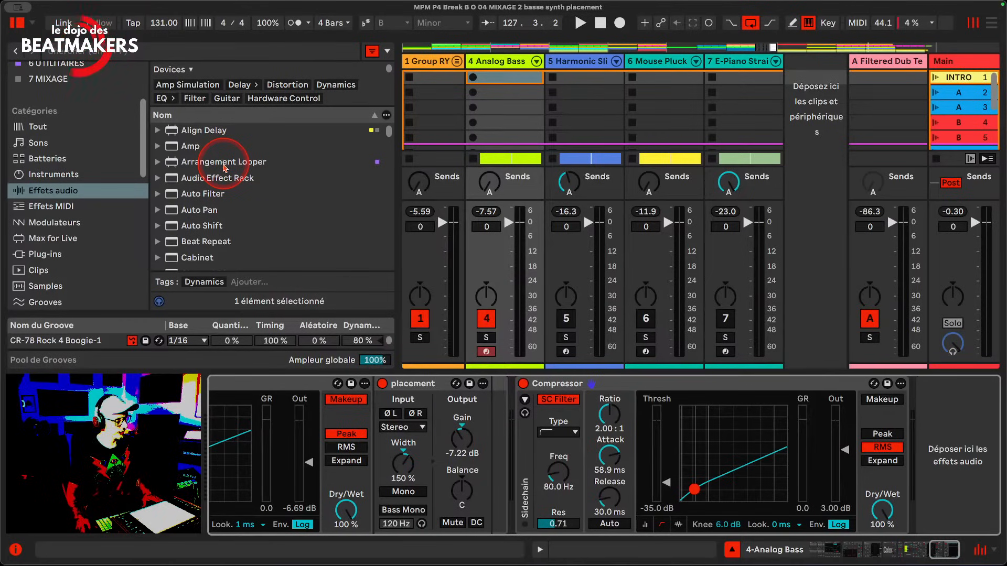
scroll(223, 166, "down", 6)
scroll(223, 167, "up", 1)
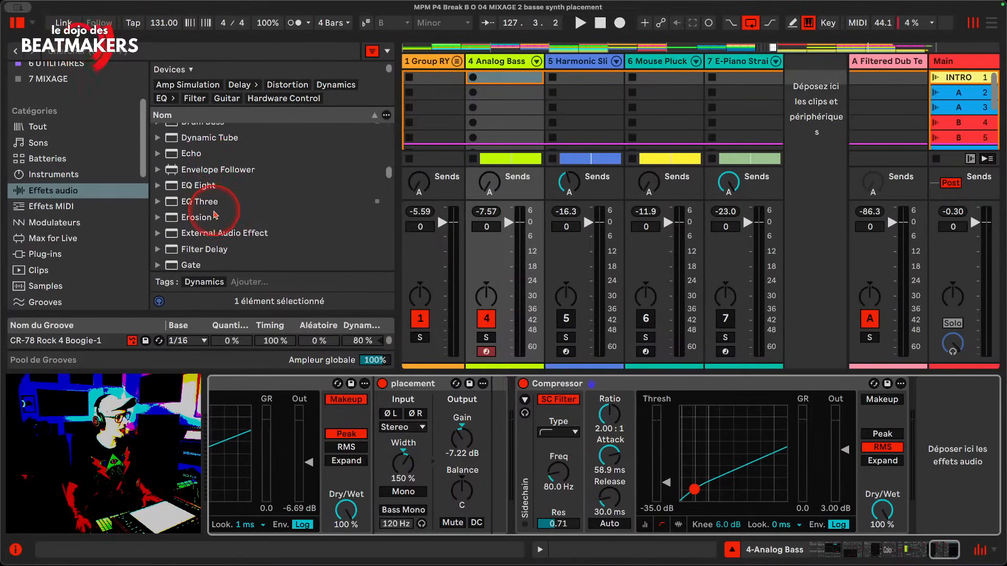
double_click(199, 185)
key("space")
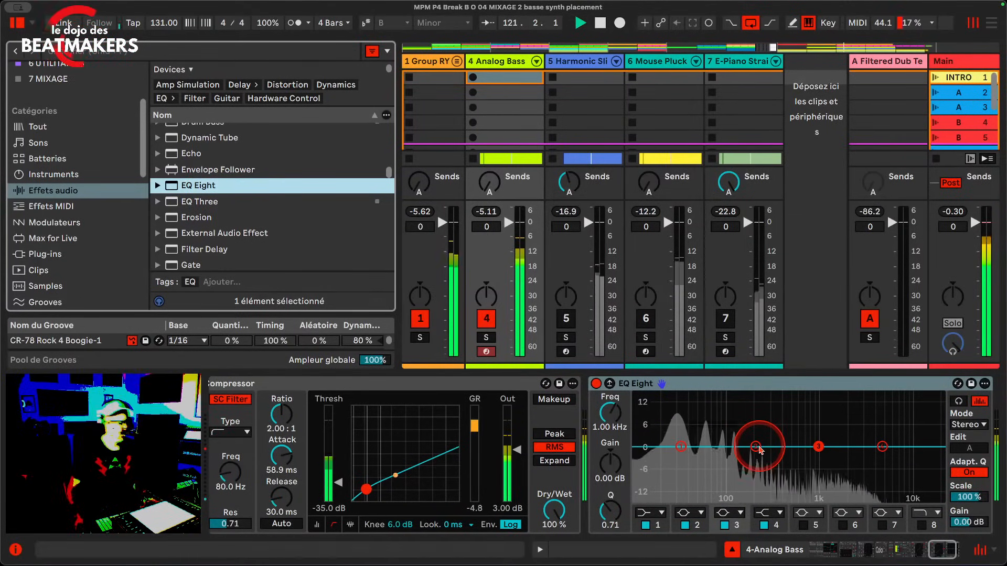
Reset the last Compressor's output gain to 0.00 dB and recheck the peak levels of the Group and Analog Bass tracks
scroll(552, 451, "left", 3)
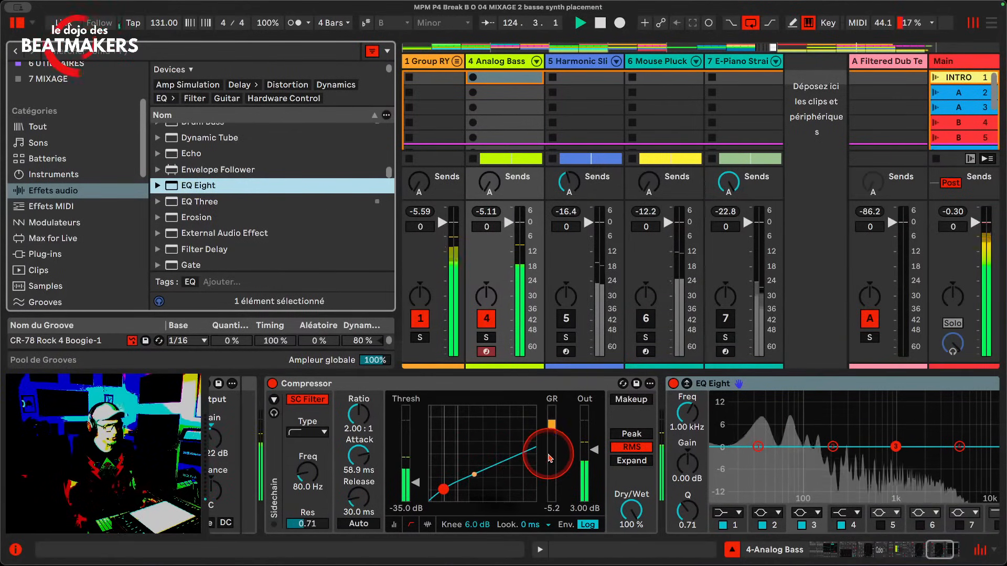
left_click(489, 211)
left_click_drag(489, 211, 540, 356)
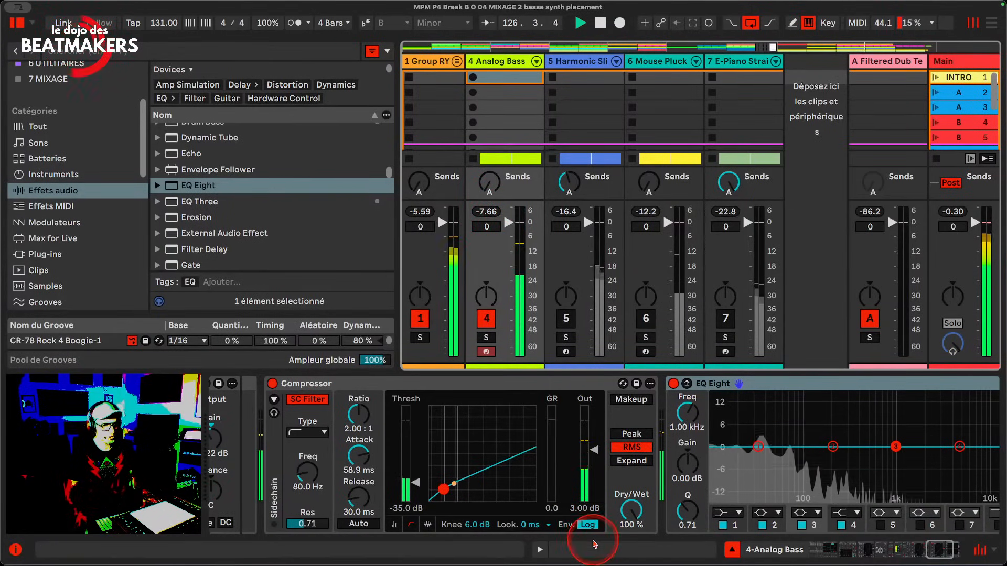
double_click(584, 508)
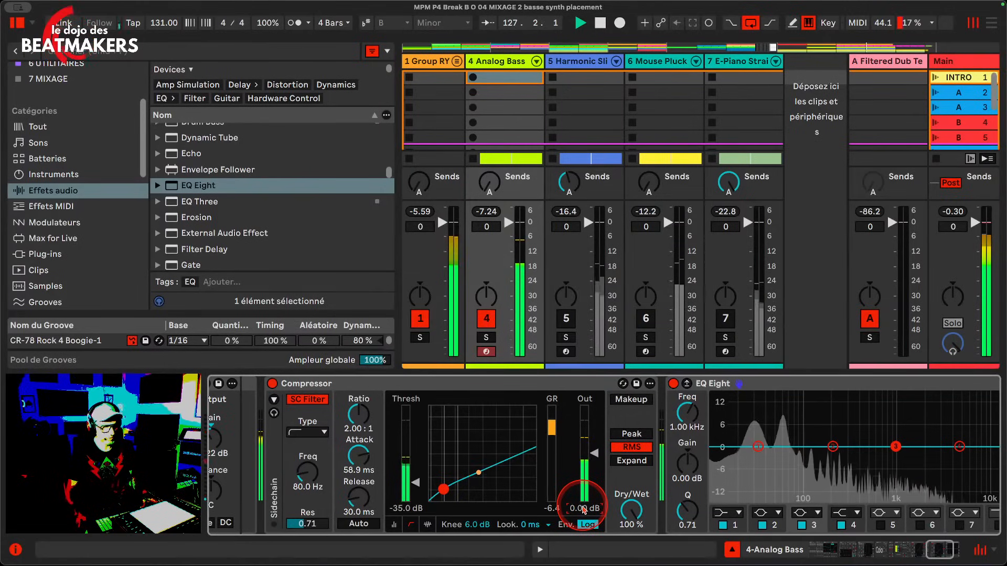
left_click(474, 212)
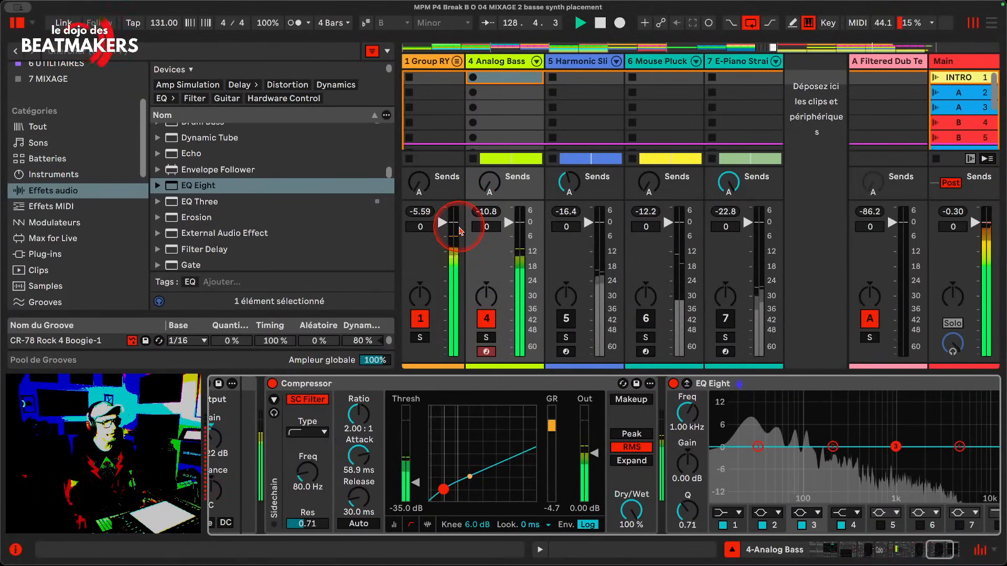
scroll(815, 475, "right", 5)
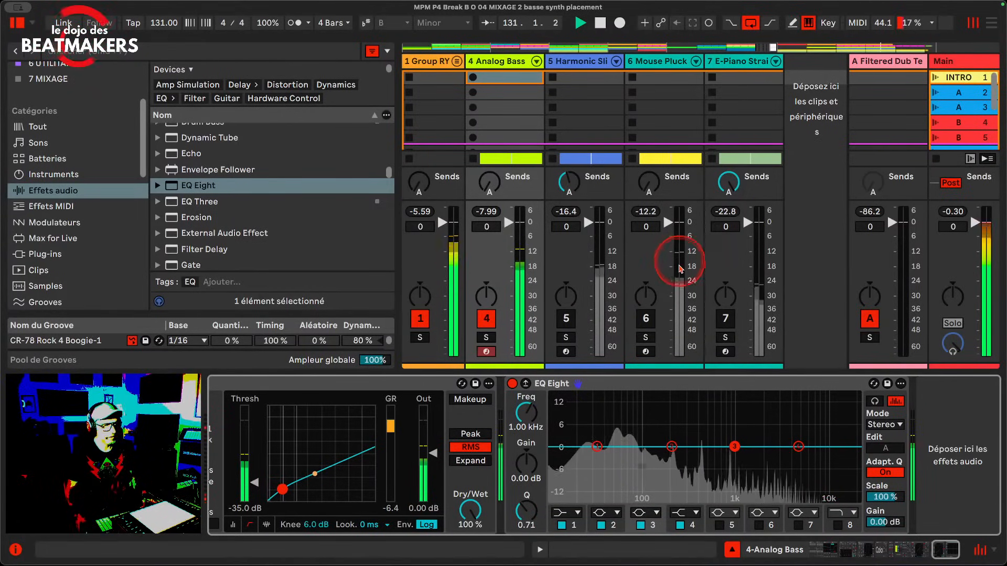
left_click(431, 212)
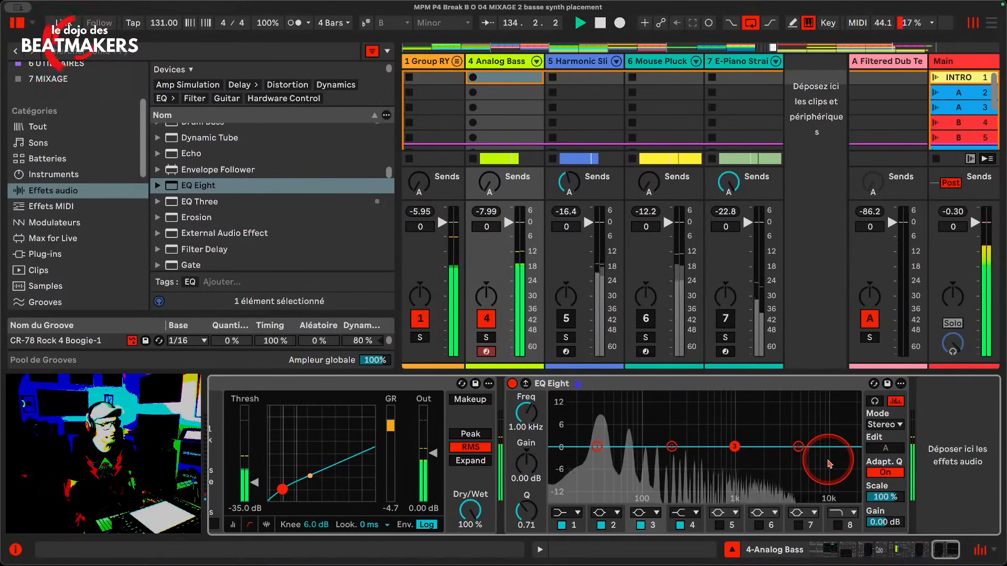
left_click(487, 211)
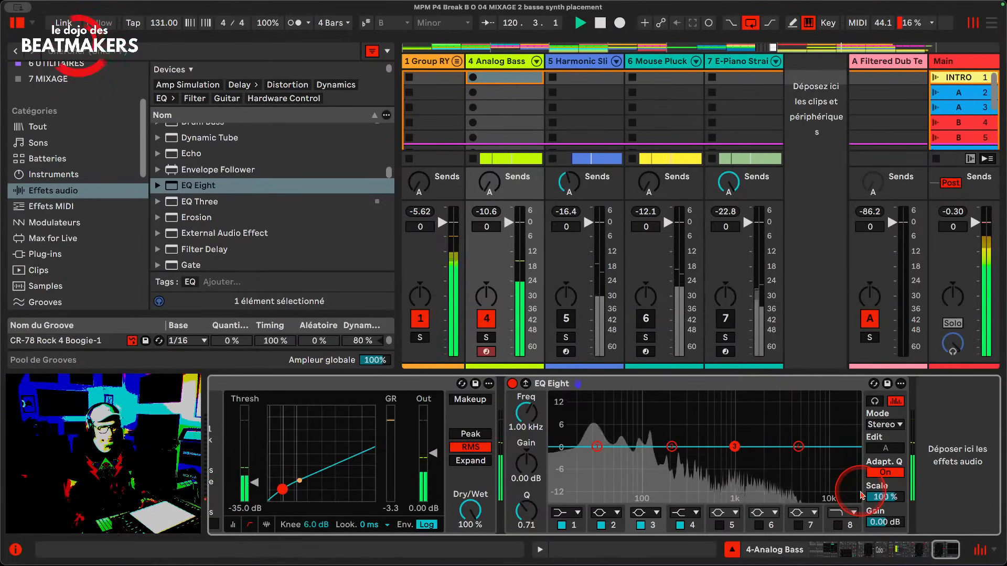
Boost EQ Eight's band 1 by 3.84 dB at 104 Hz and band 3 by 4.83 dB at 3.30 kHz, and turn off band 2
left_click_drag(597, 447, 646, 433)
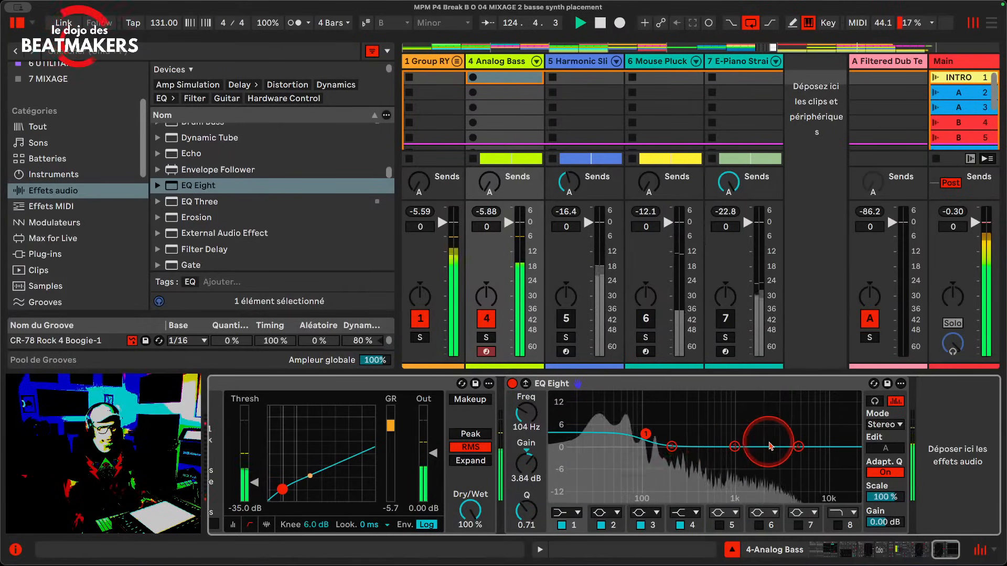
left_click_drag(735, 447, 782, 430)
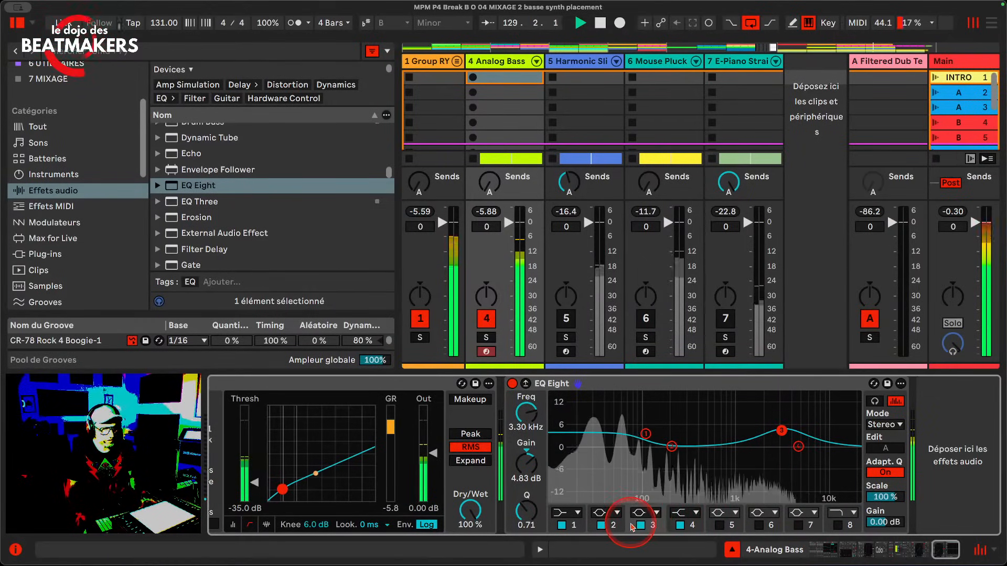
left_click(601, 525)
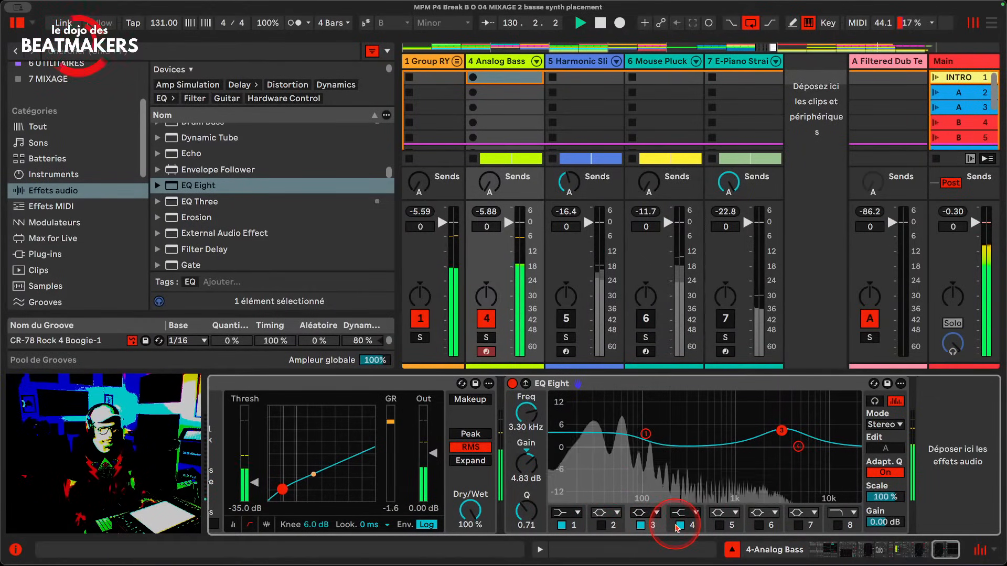
Turn EQ Eight's band 4 into a steep x4 low-pass filter at about 11.1 kHz
left_click(683, 513)
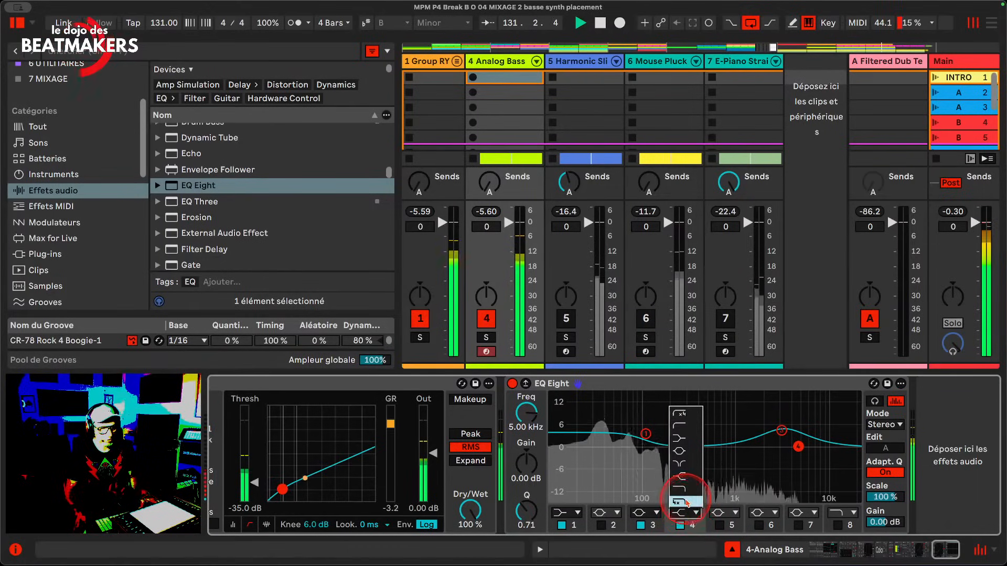
left_click_drag(798, 459, 824, 462)
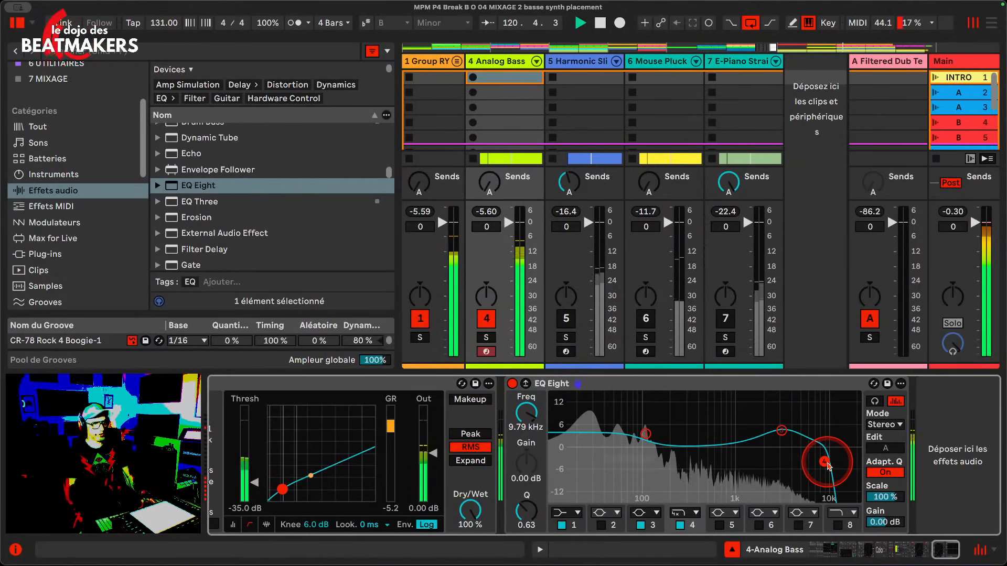
scroll(580, 465, "left", 6)
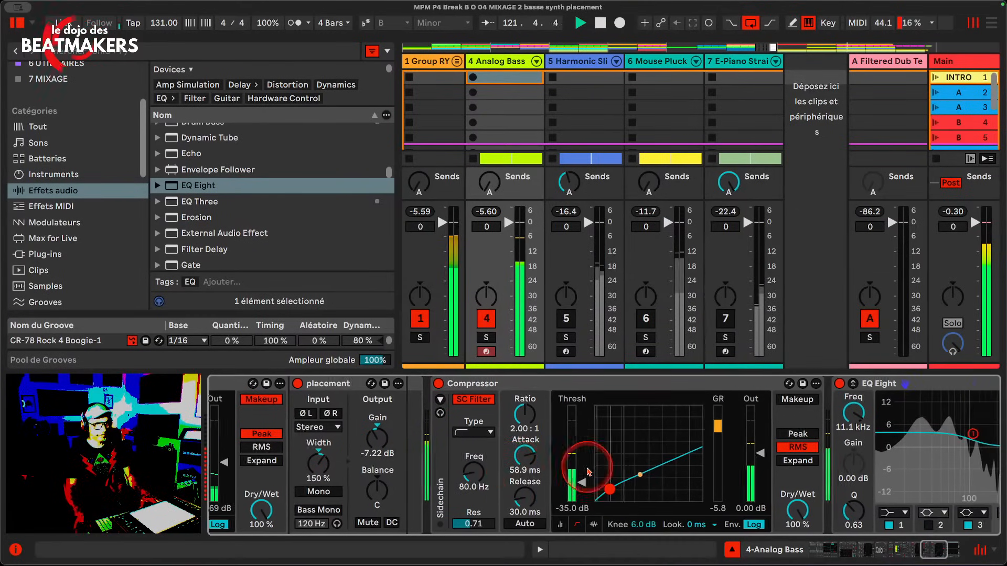
Examine the Harmonic Slide track's device chain and go back to the Analog Bass devices
left_click(584, 62)
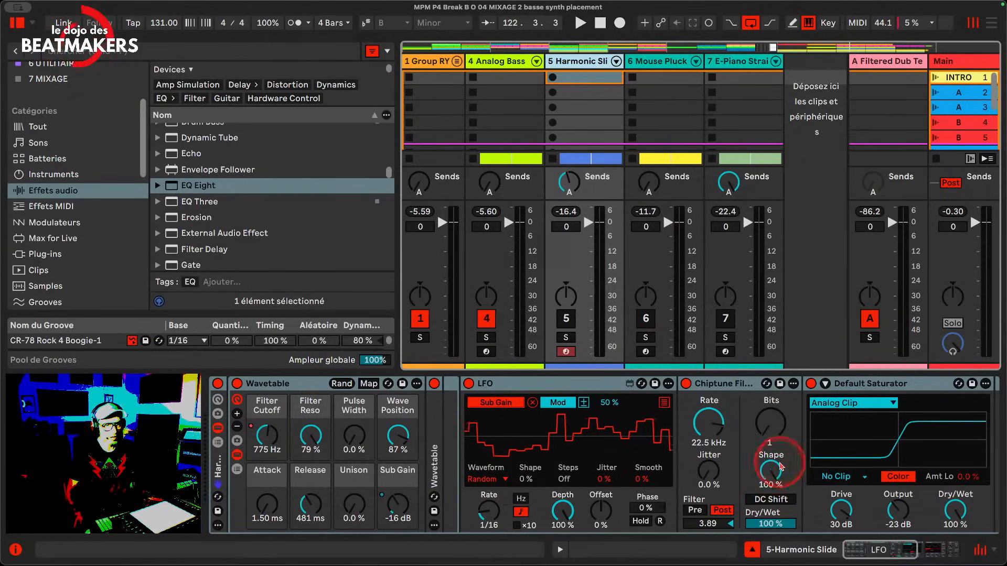
scroll(771, 467, "right", 10)
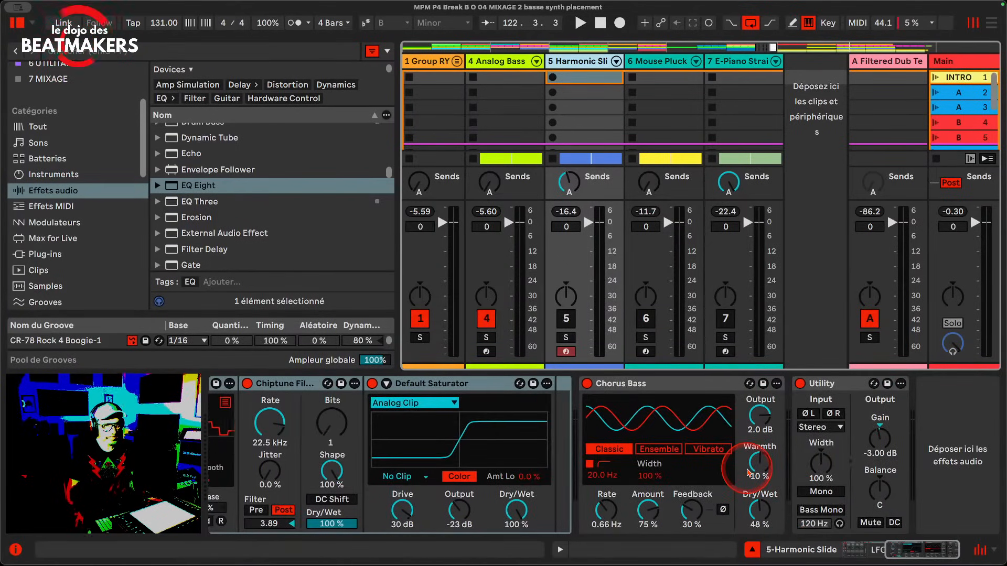
left_click(512, 61)
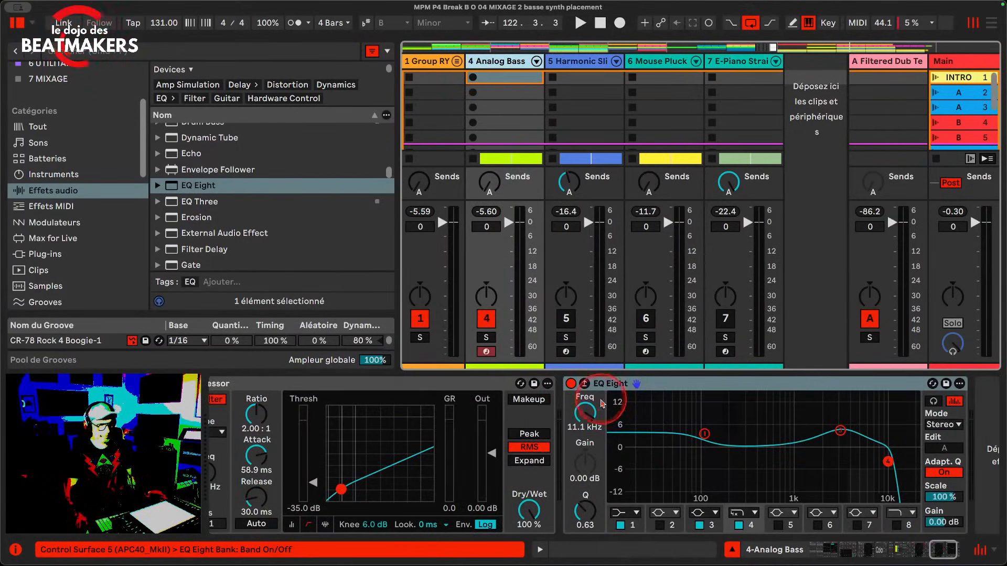
scroll(495, 457, "left", 8)
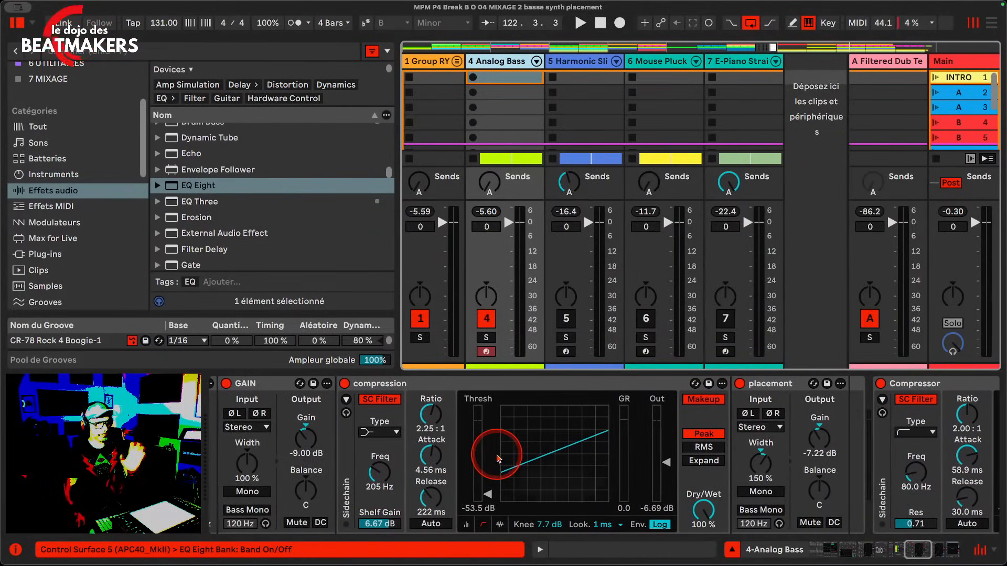
Add a Utility after the EQ Eight at the end of the Analog Bass track
scroll(498, 458, "right", 10)
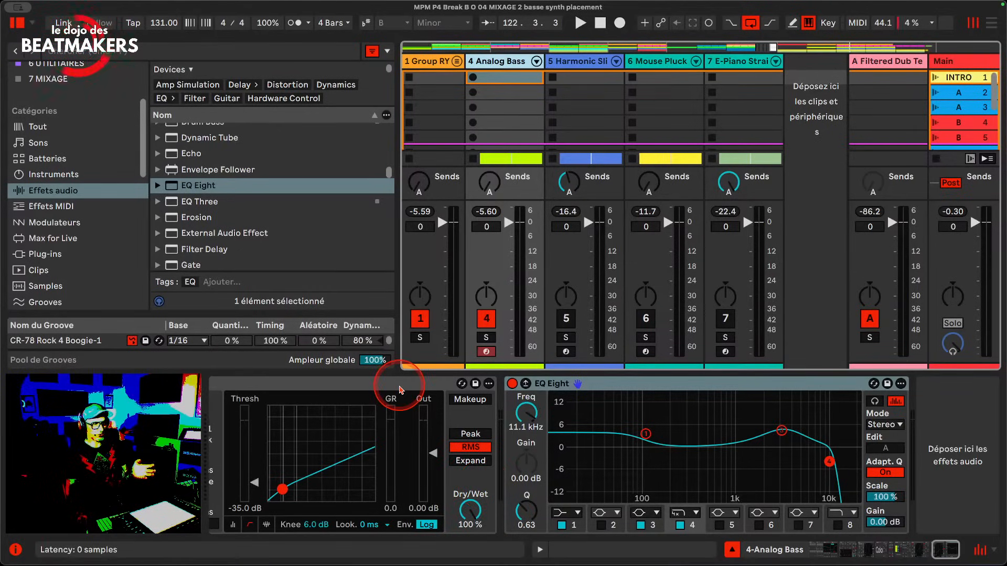
scroll(215, 223, "down", 5)
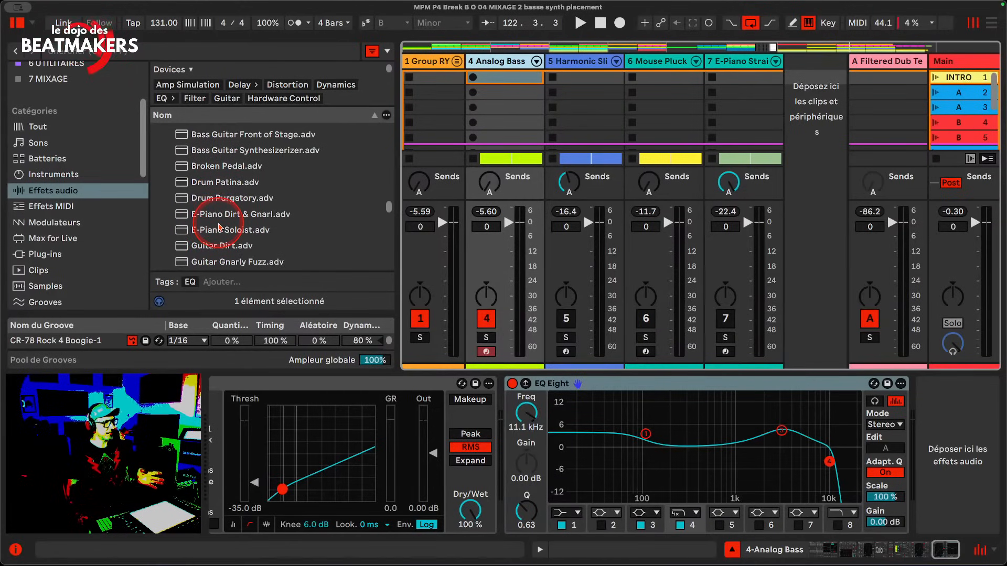
scroll(220, 227, "up", 5)
scroll(220, 228, "down", 15)
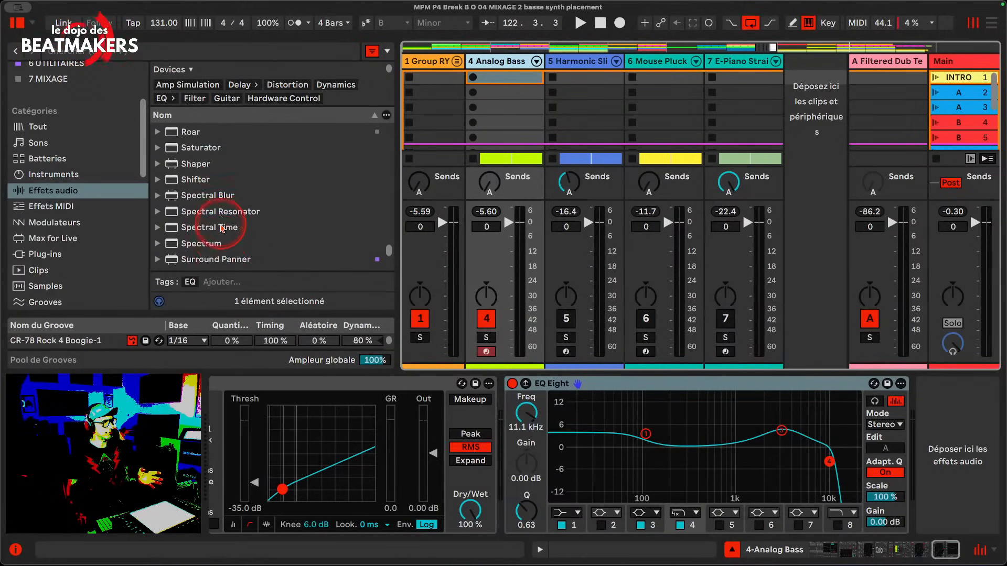
left_click_drag(191, 184, 492, 254)
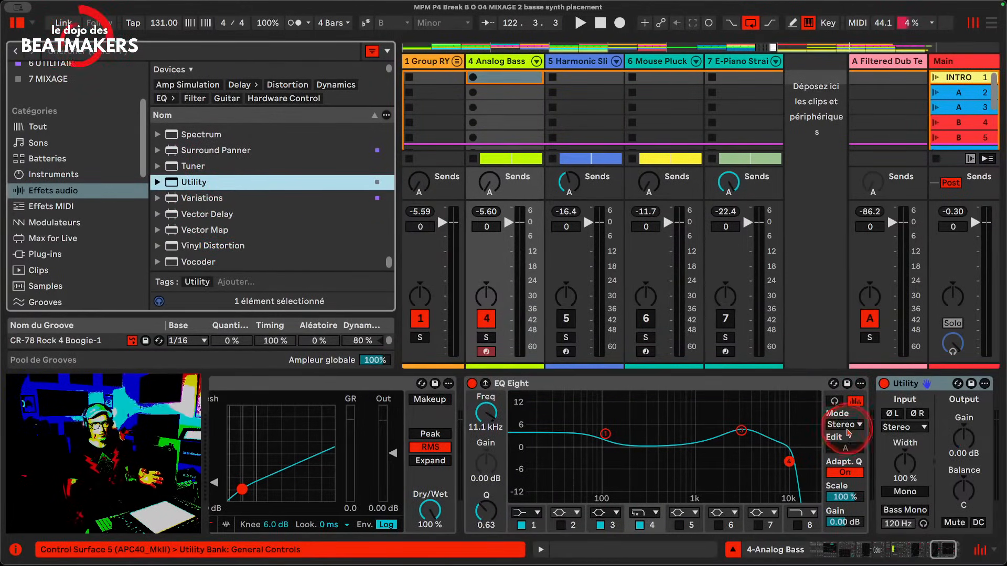
Restart playback and reset the Analog Bass peak level to check it against the new Utility's gain and width
left_click_drag(905, 463, 967, 418)
key("space")
left_click(905, 454)
left_click(964, 426)
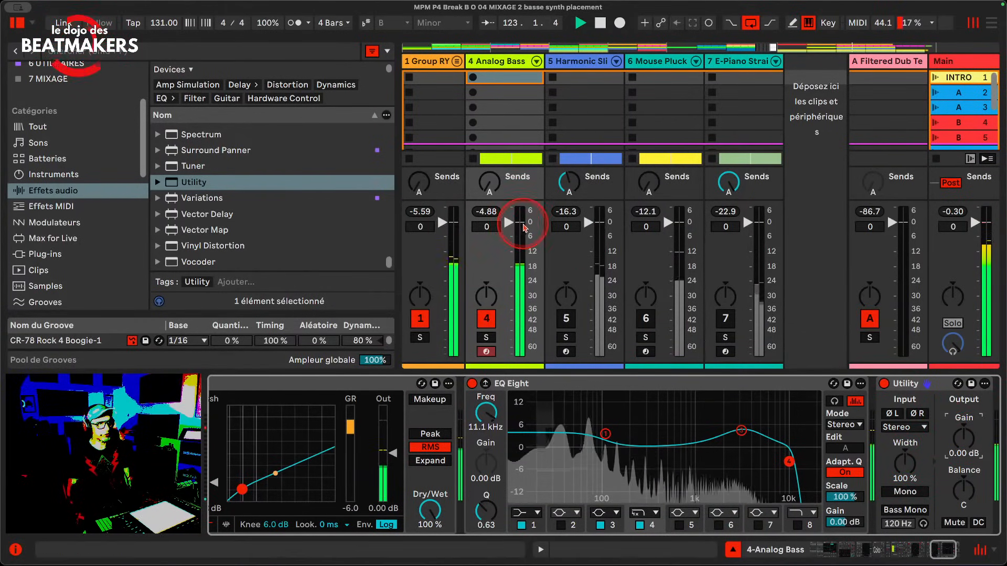
left_click_drag(524, 227, 524, 235)
left_click(931, 455)
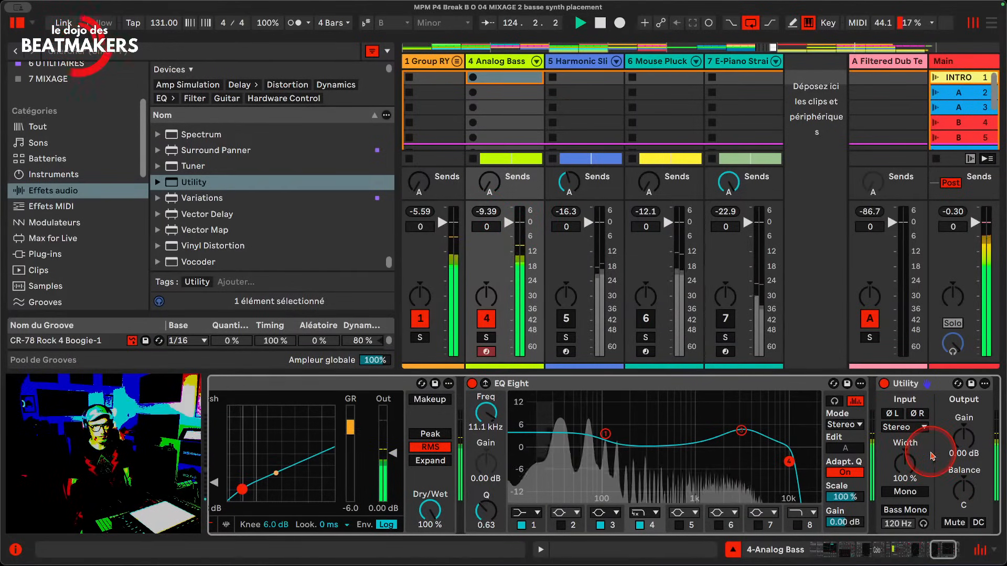